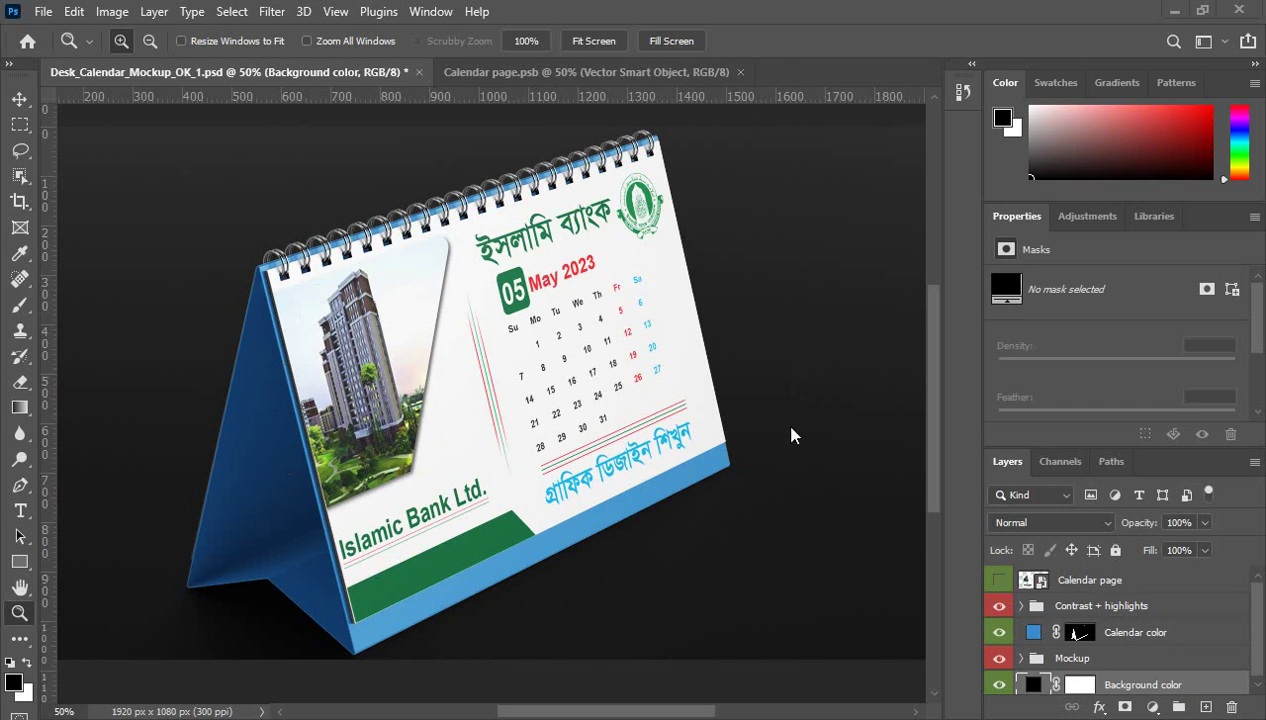
Step: Zoom out to 33.33% and pan the calendar artboard toward the upper left
scroll(785, 440, "up", 1)
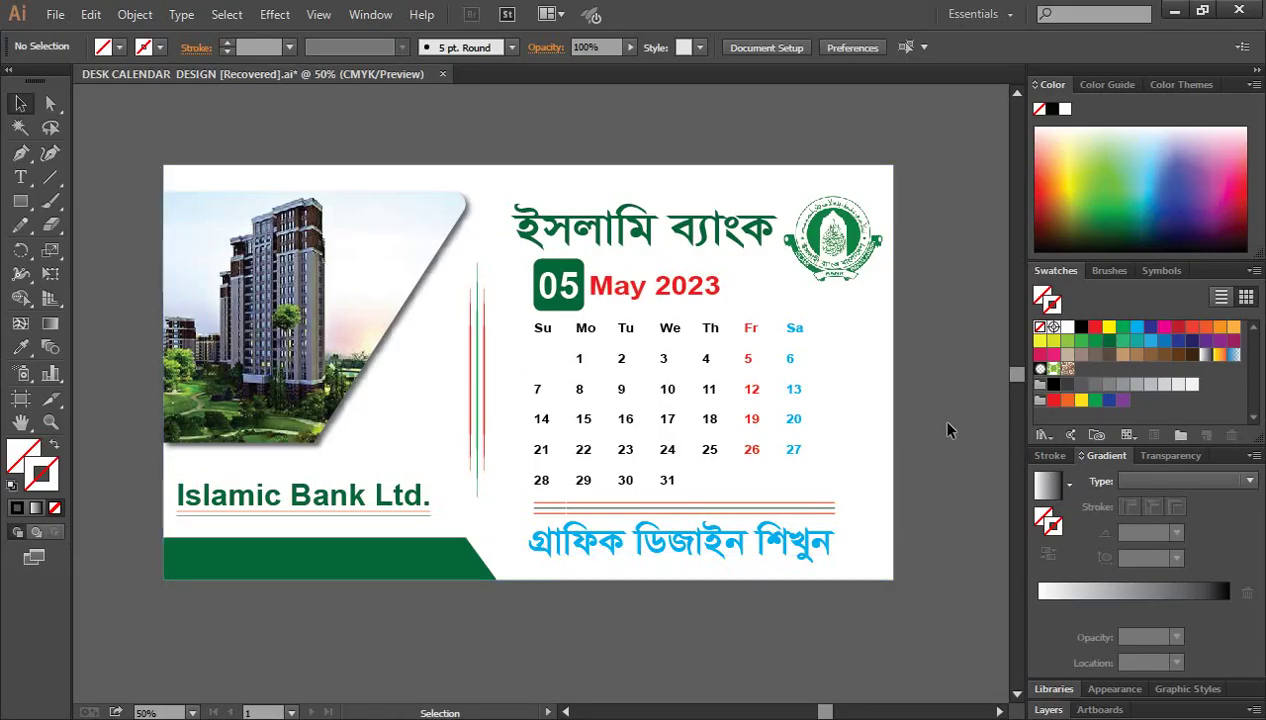
scroll(948, 430, "down", 1)
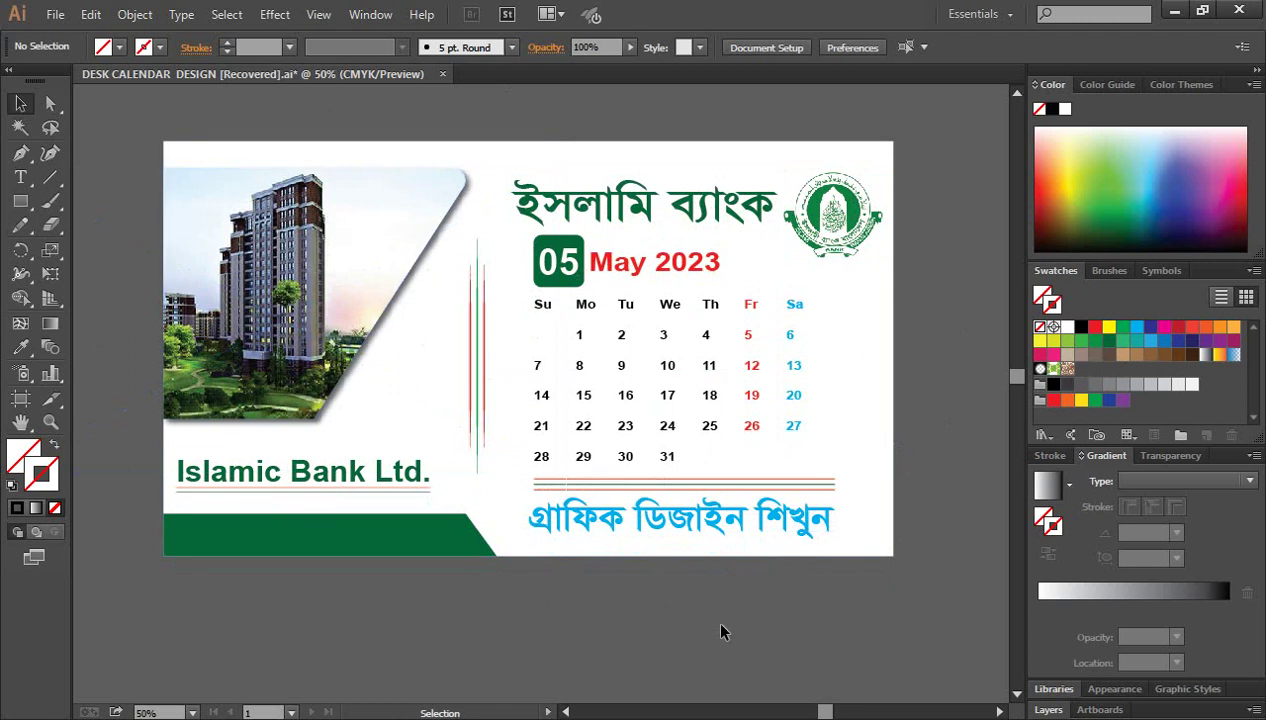
key("ctrl+minus")
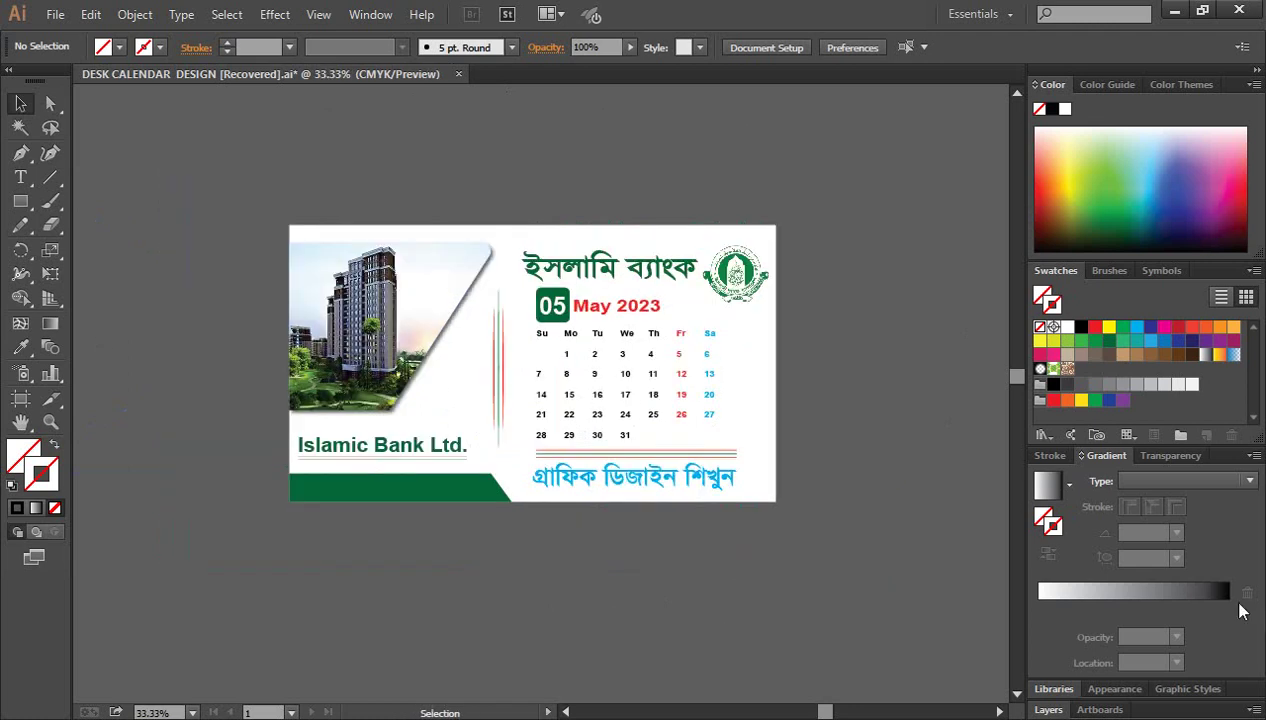
left_click_drag(814, 607, 658, 517)
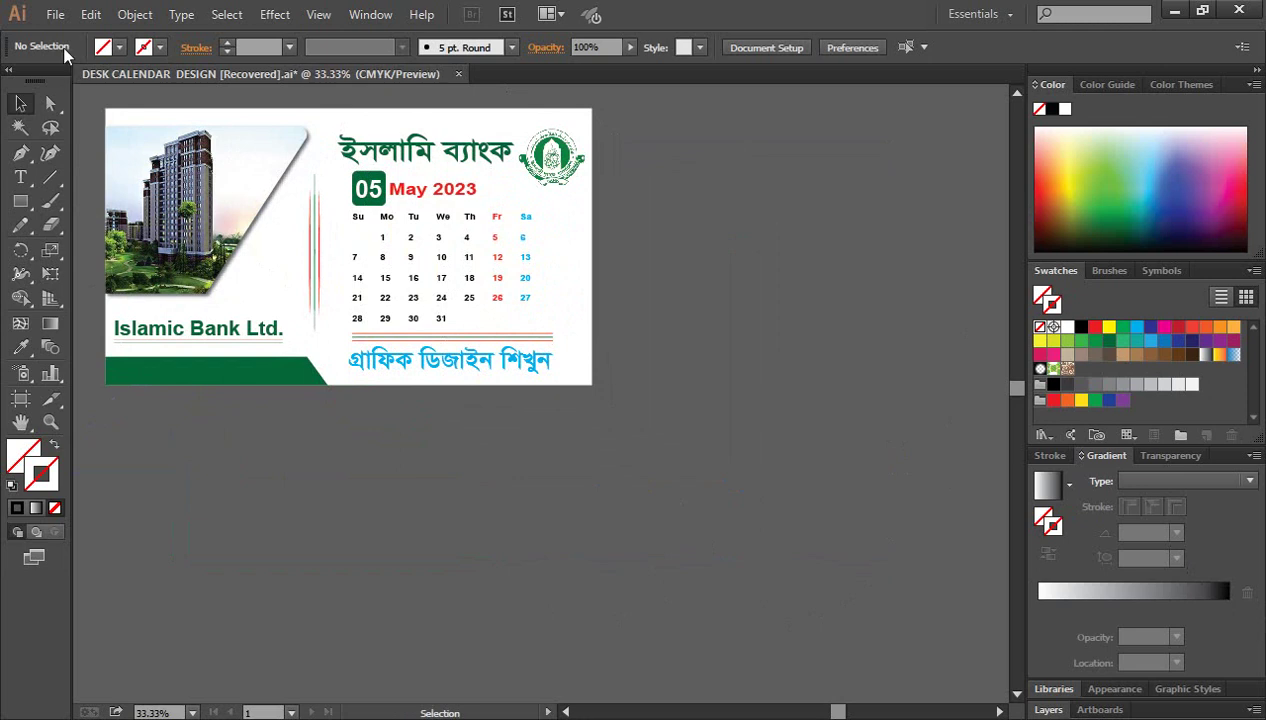
left_click(53, 15)
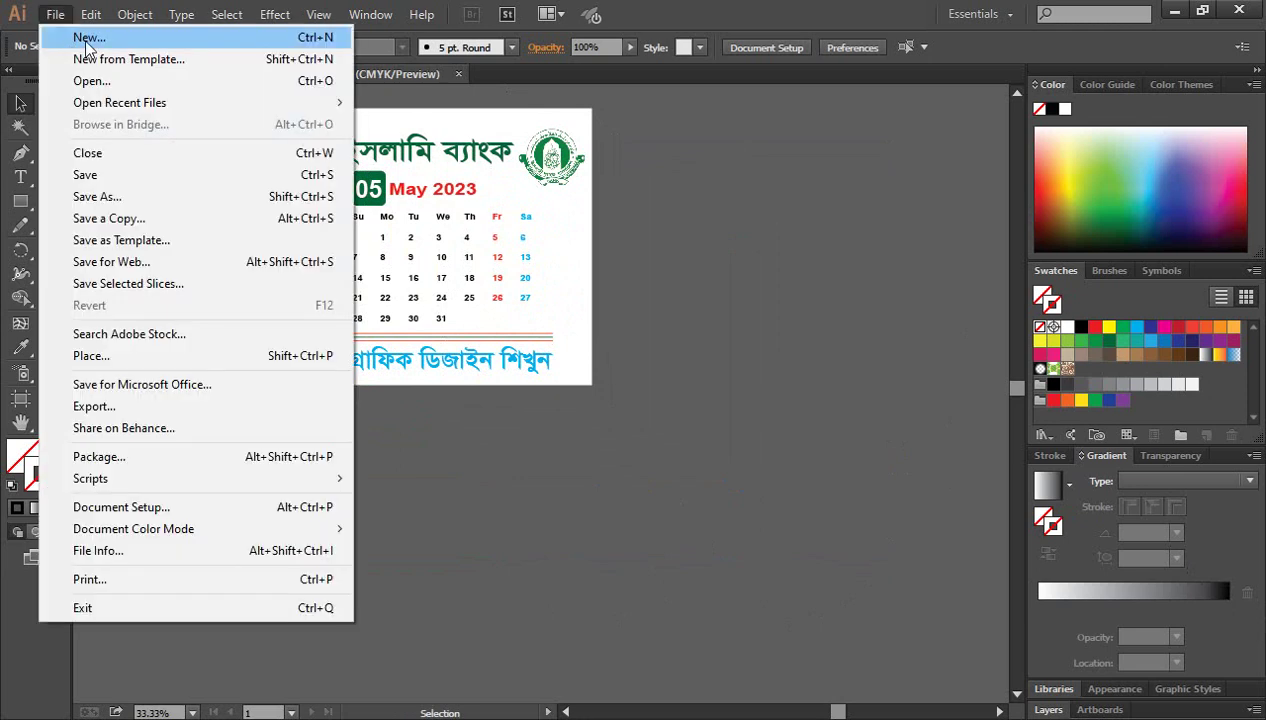
left_click(80, 40)
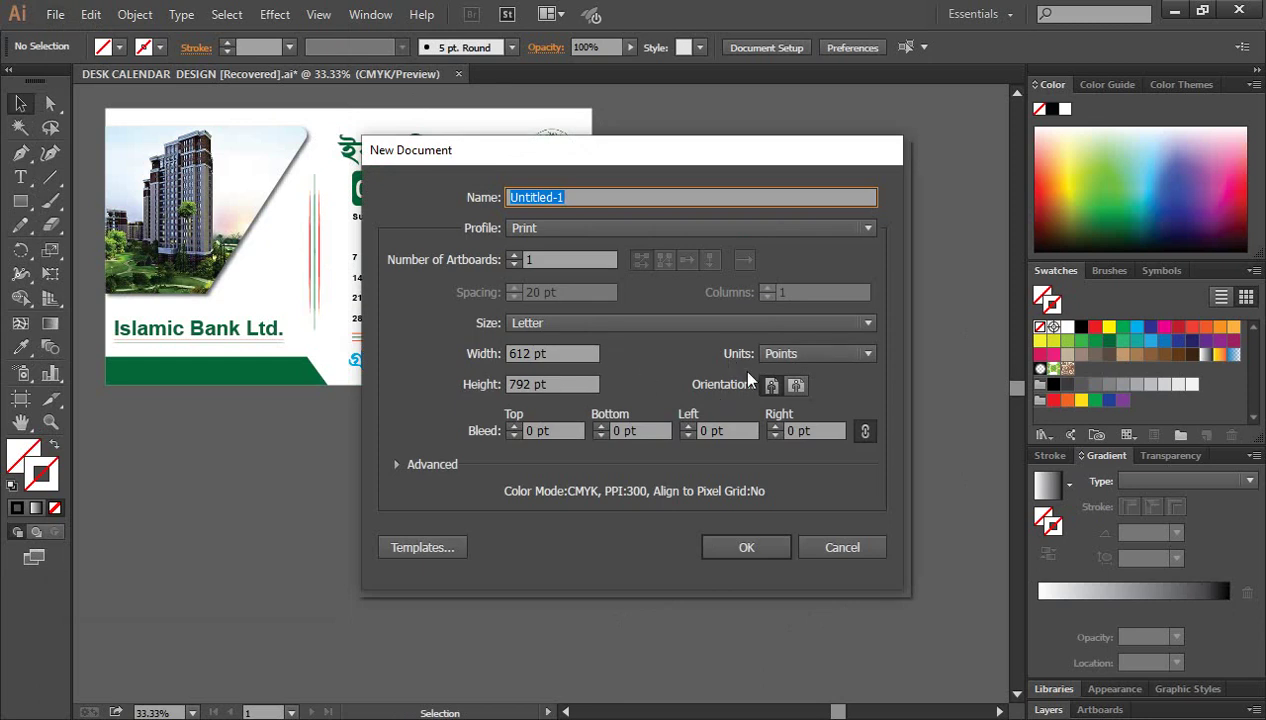
left_click(800, 353)
left_click(800, 418)
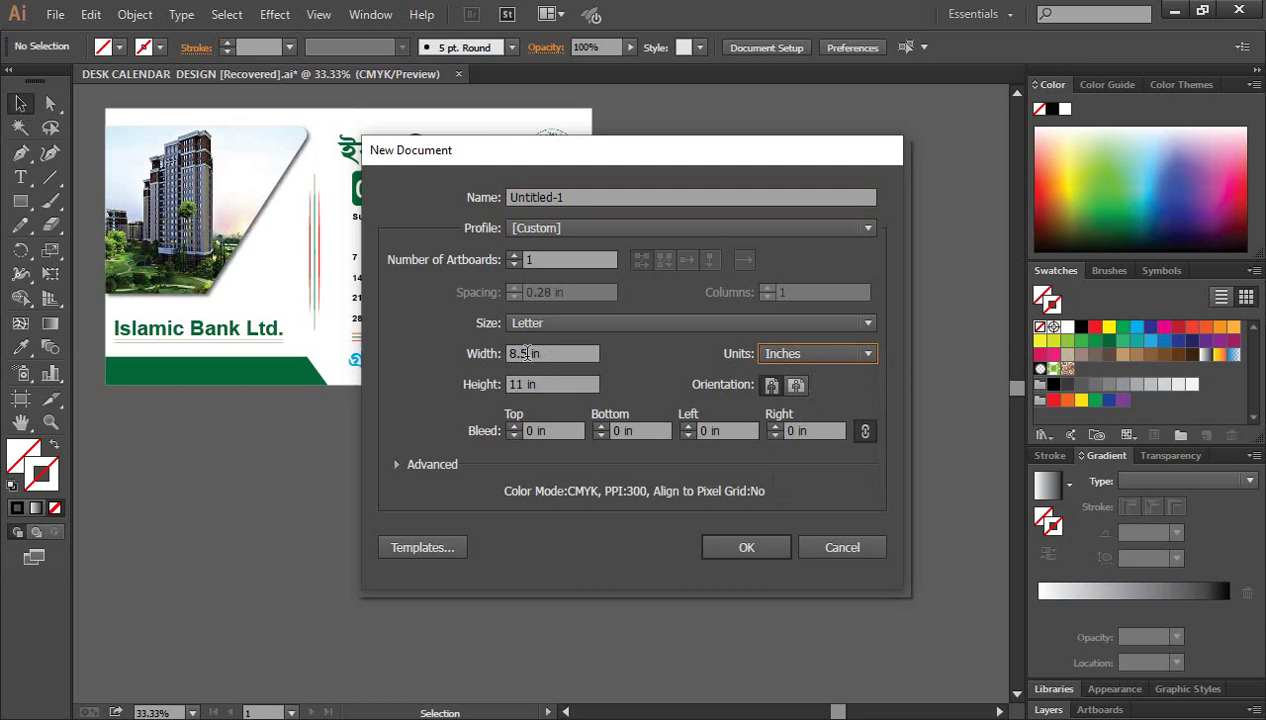
left_click(495, 355)
type("2")
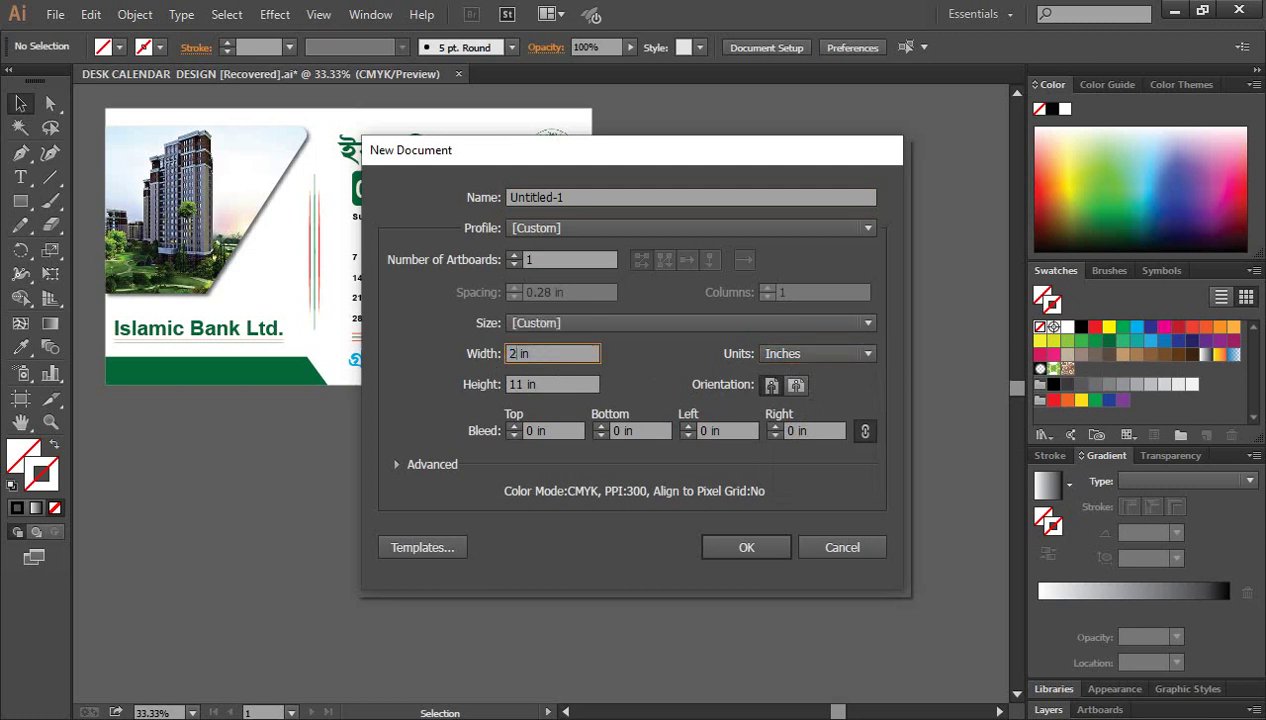
type("0.55")
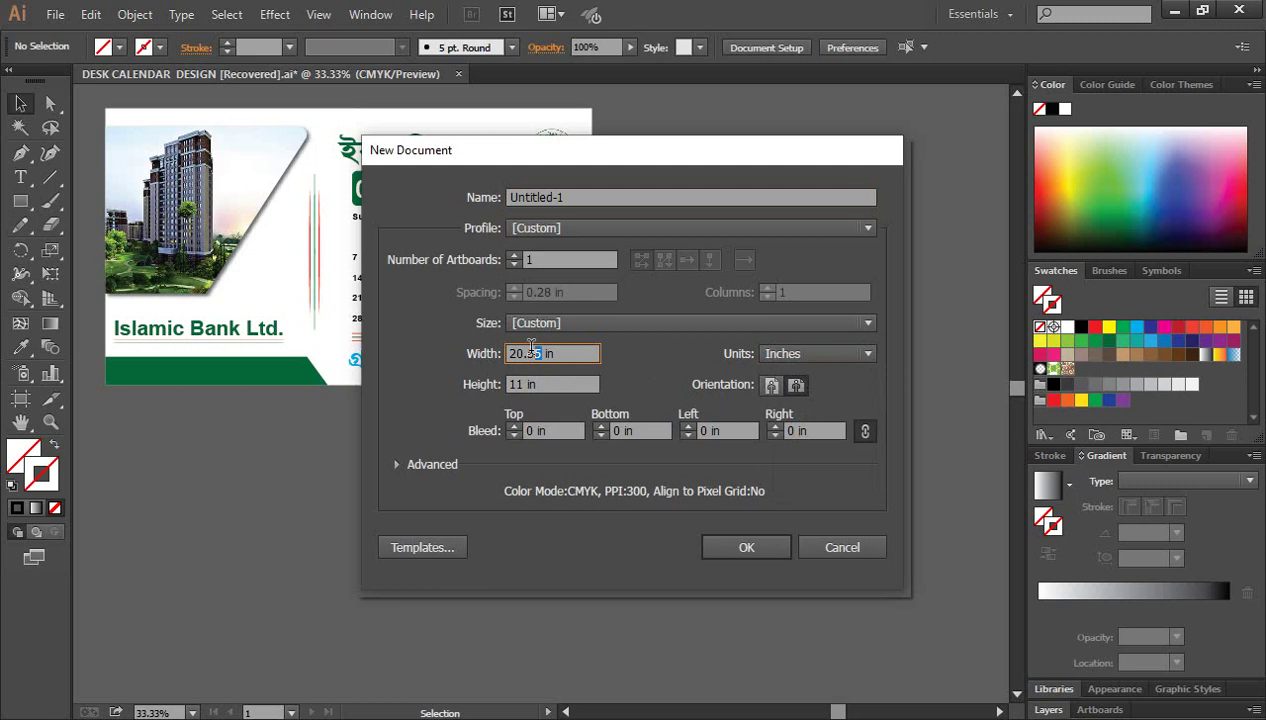
left_click_drag(541, 354, 519, 356)
type("0.500")
left_click_drag(525, 385, 479, 388)
left_click(523, 384)
type(".6")
type("53")
left_click(830, 541)
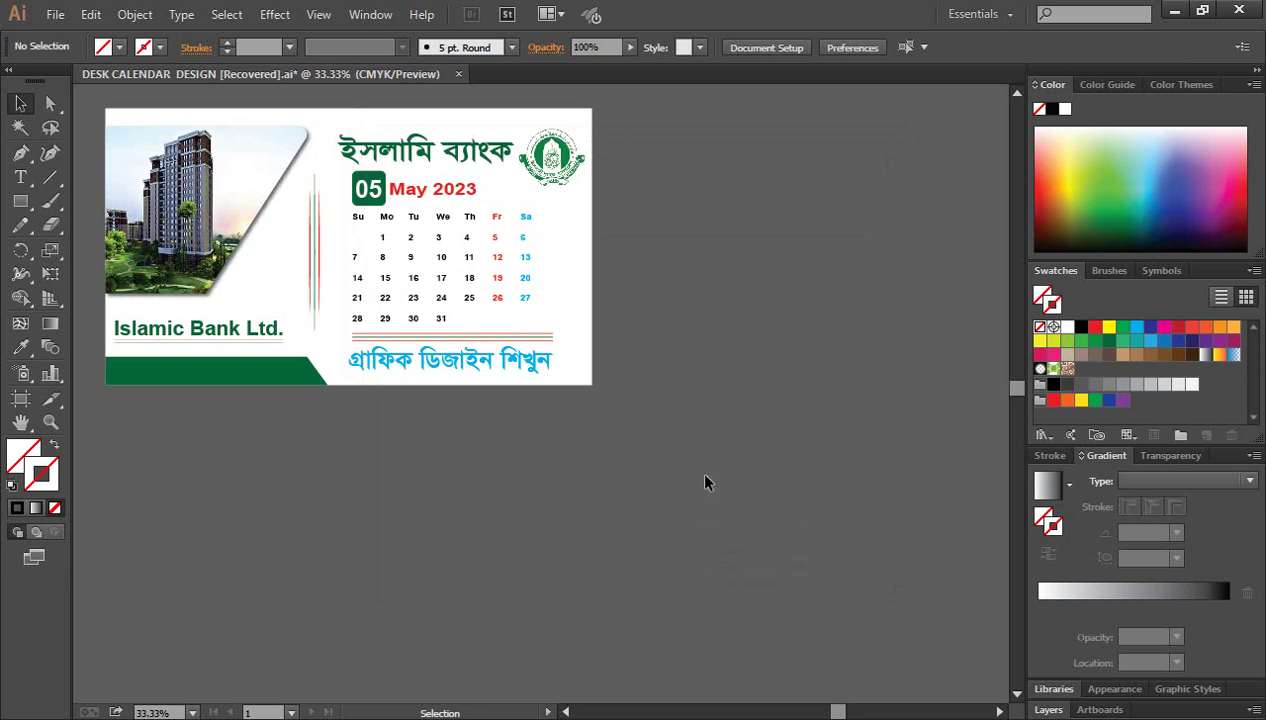
Step: Create a rectangle sized exactly 20.5 × 11.653 in
left_click(21, 203)
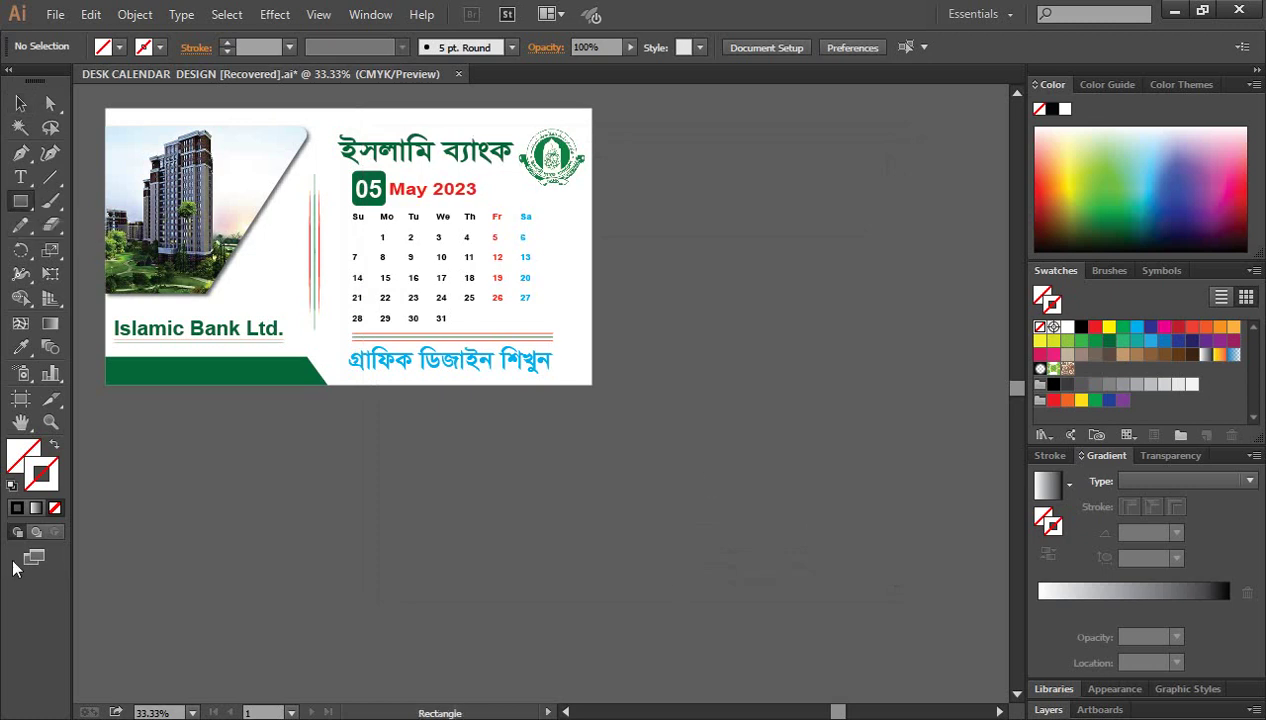
left_click(475, 525)
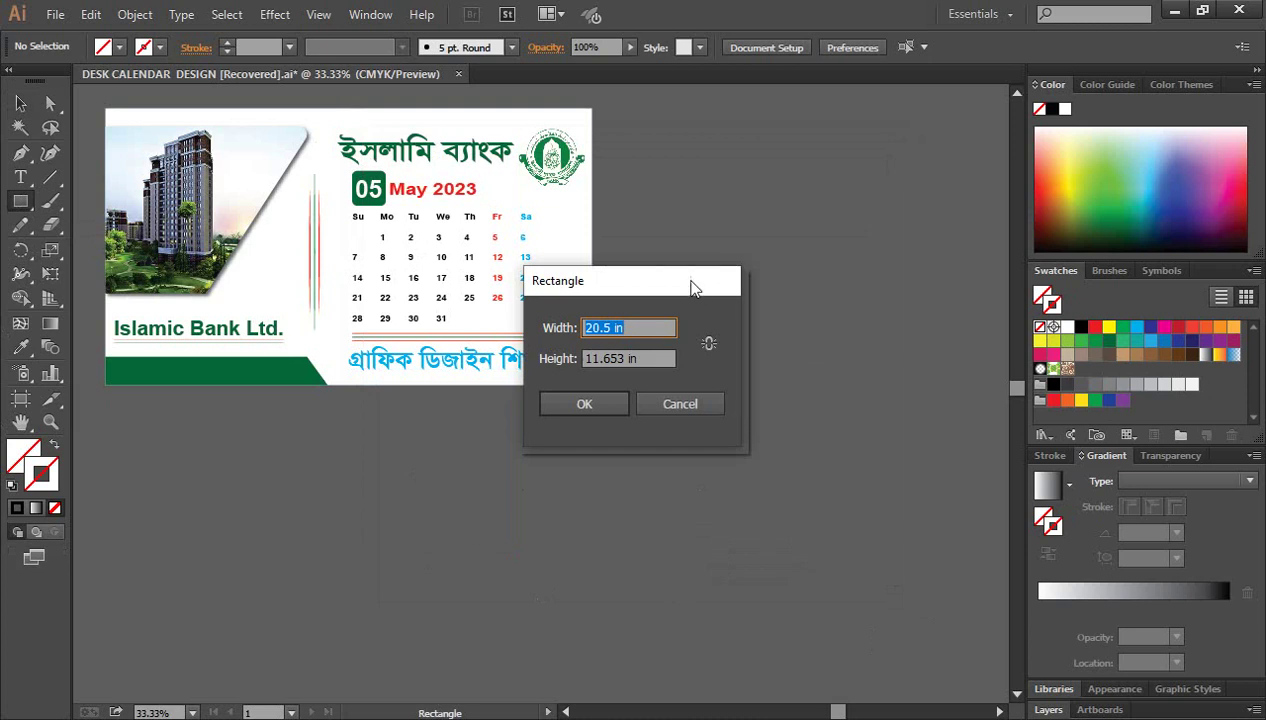
left_click_drag(697, 285, 782, 342)
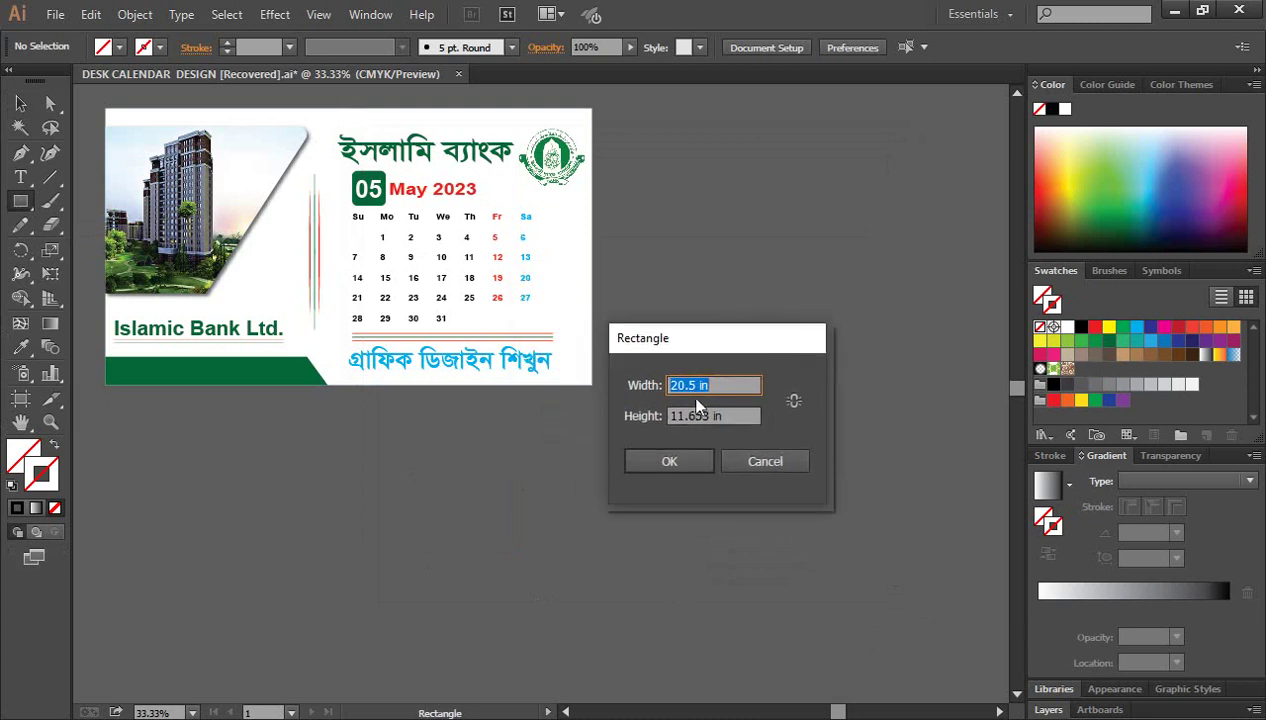
left_click(696, 385)
key("Tab")
key("shift+Tab")
type("0")
type("0")
left_click(697, 472)
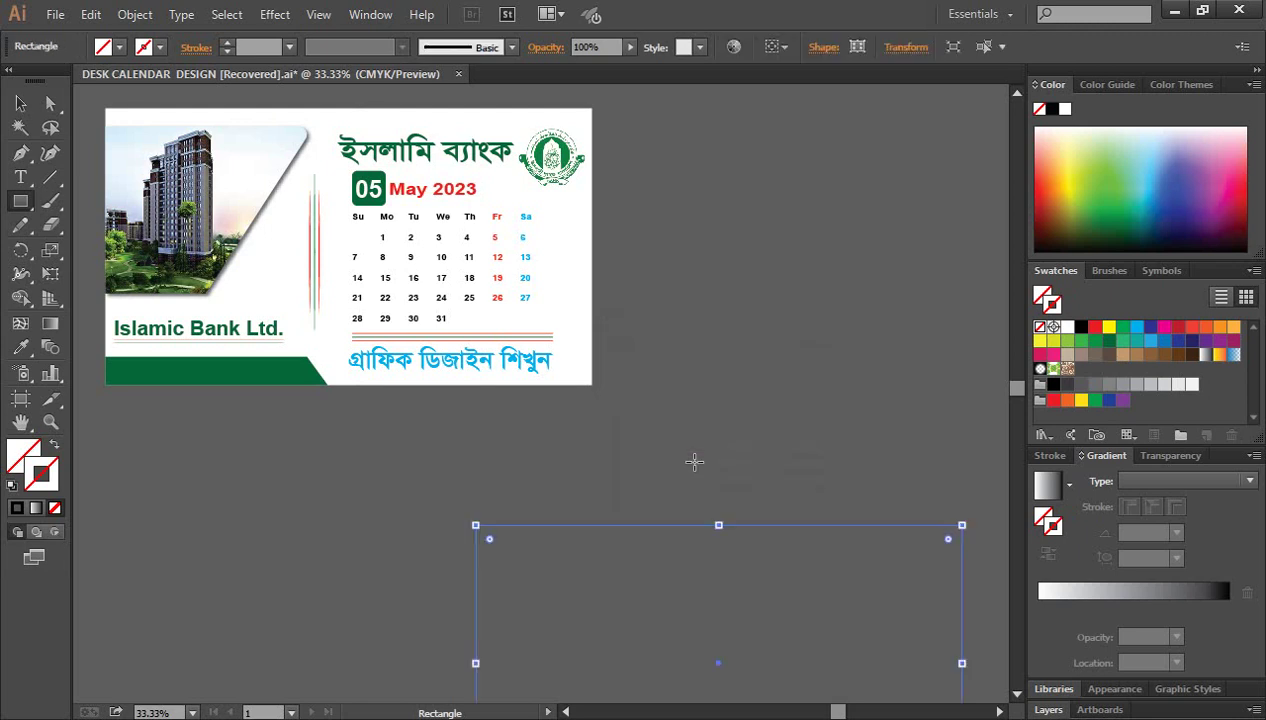
Step: Move the new rectangle below the calendar artboard and fill it white
left_click(20, 104)
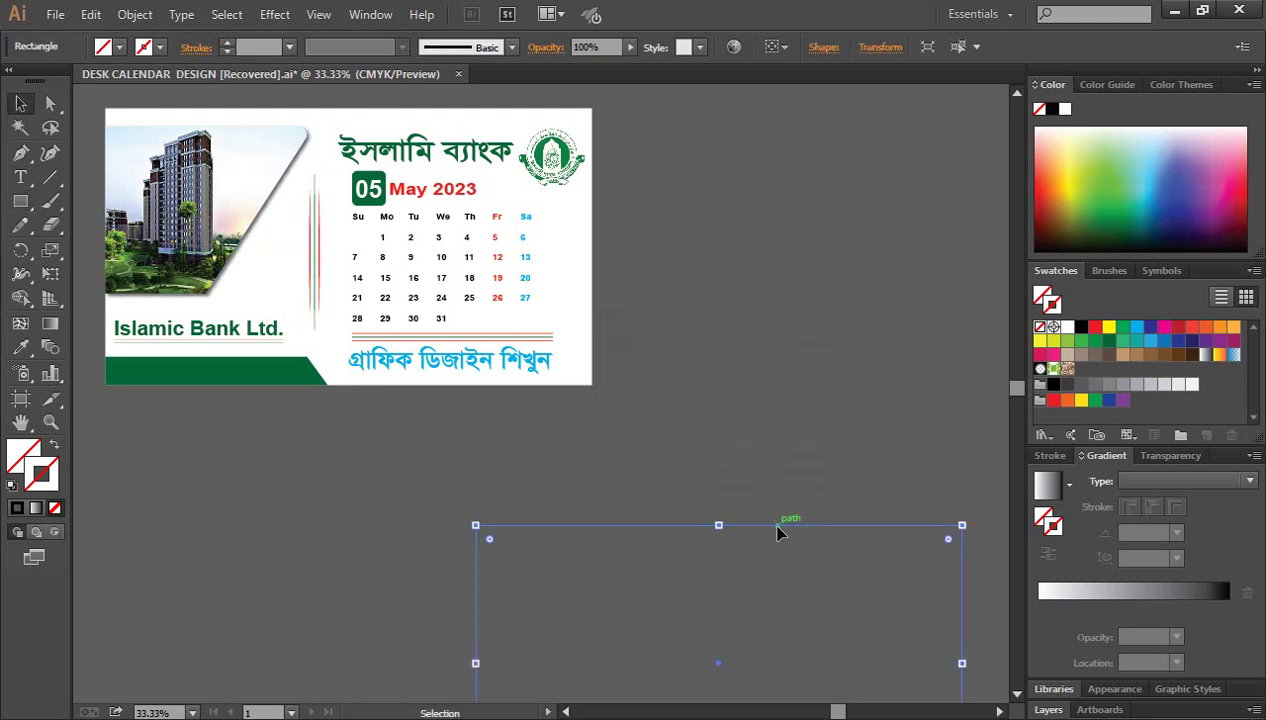
left_click_drag(778, 528, 736, 418)
scroll(757, 483, "down", 2)
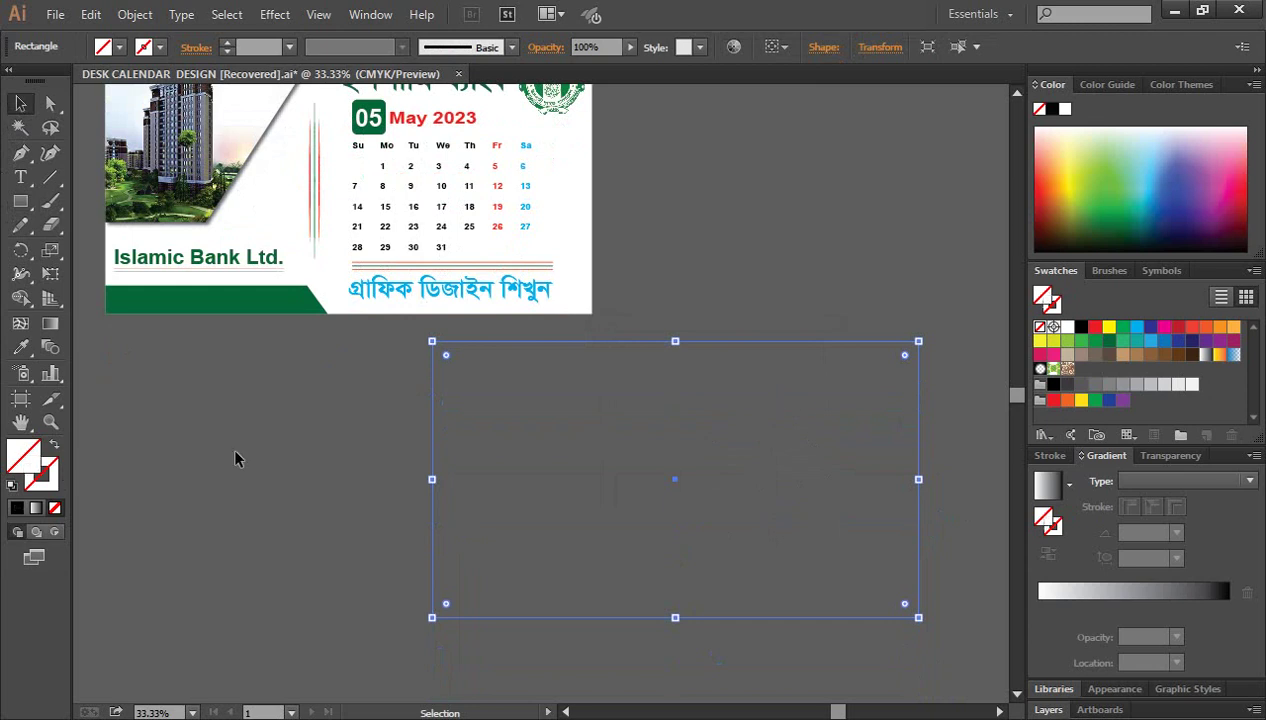
left_click(1068, 328)
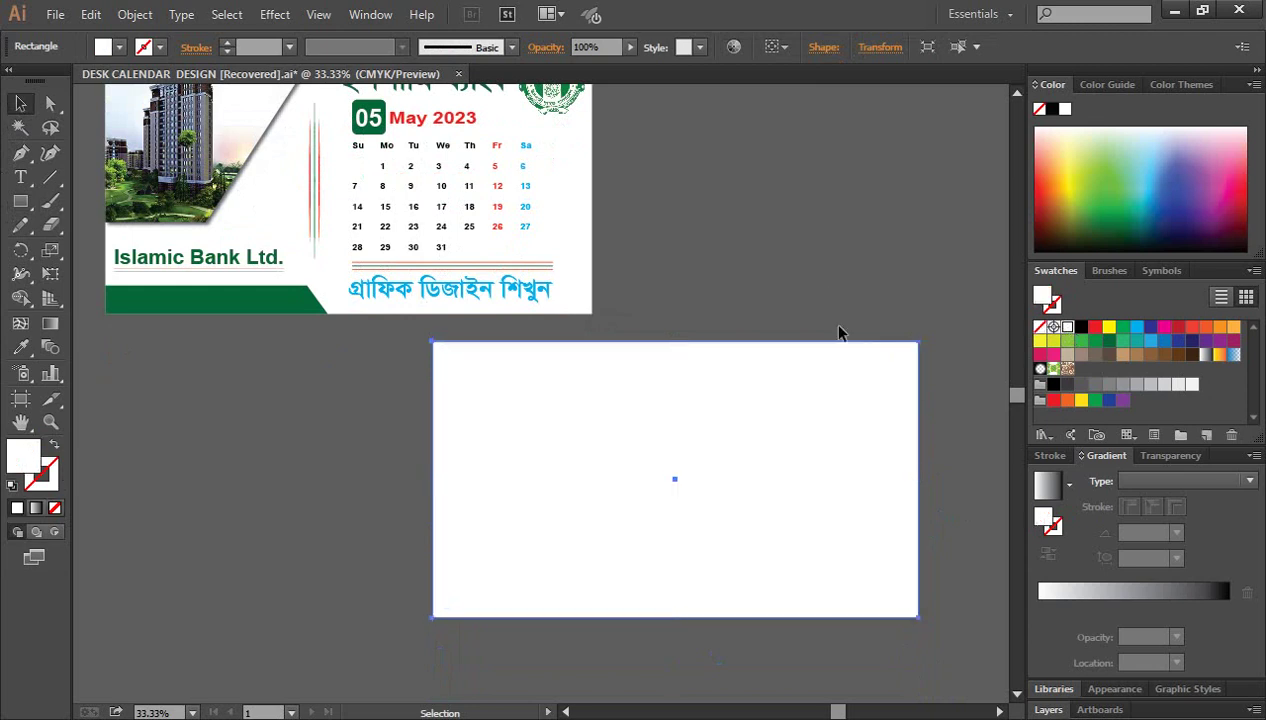
left_click(839, 333)
left_click_drag(780, 431, 760, 452)
Step: Deselect the white rectangle, return to the Selection tool, and review its placement
left_click(836, 325)
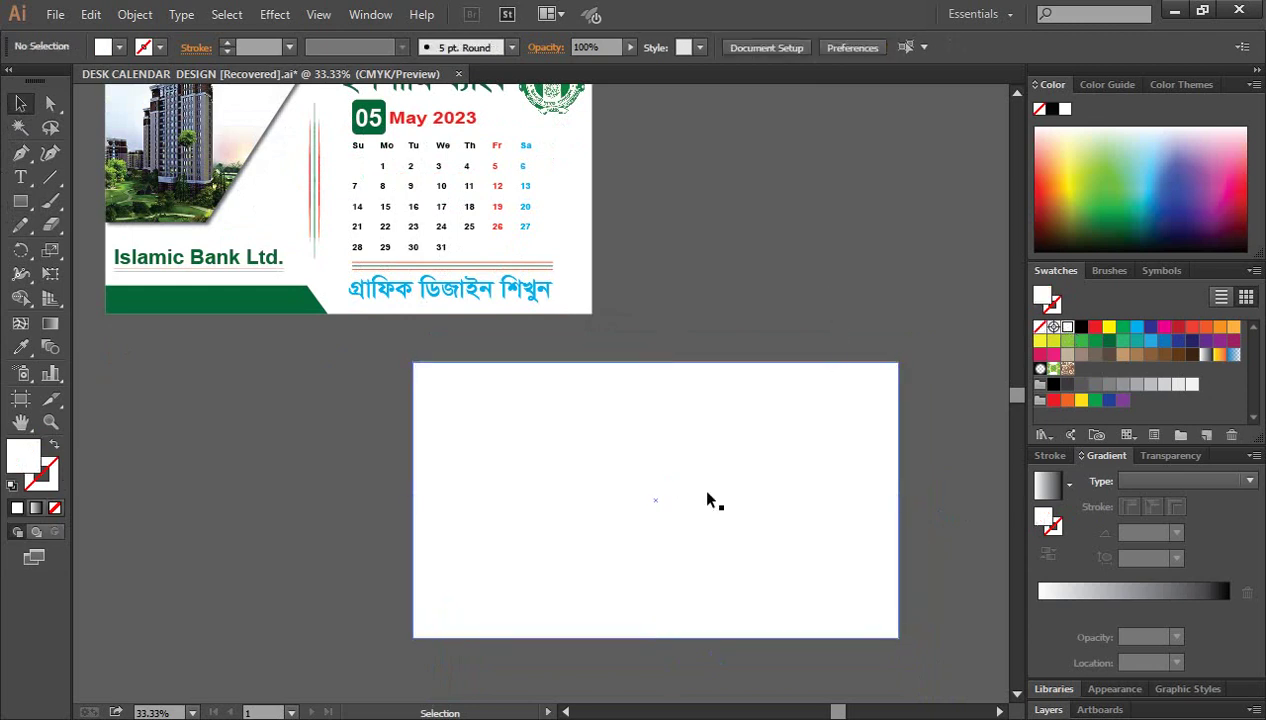
left_click(700, 487)
key("a")
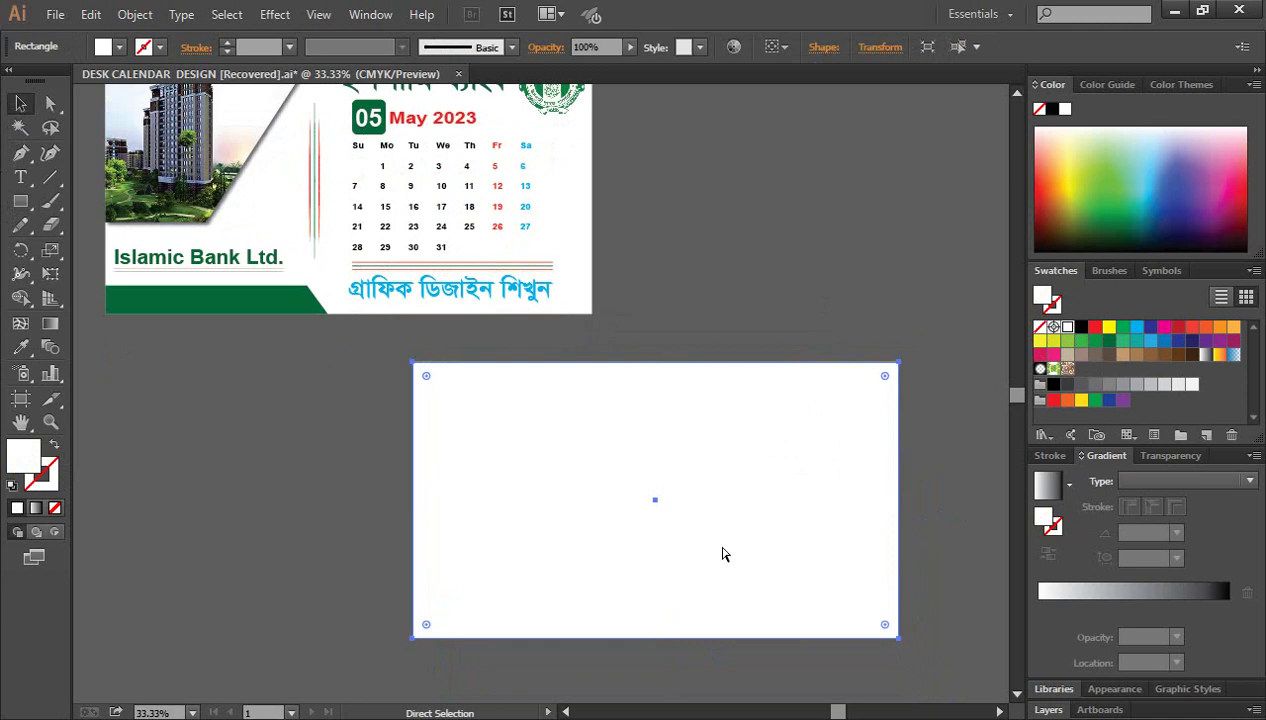
key("ctrl+shift+a")
key("v")
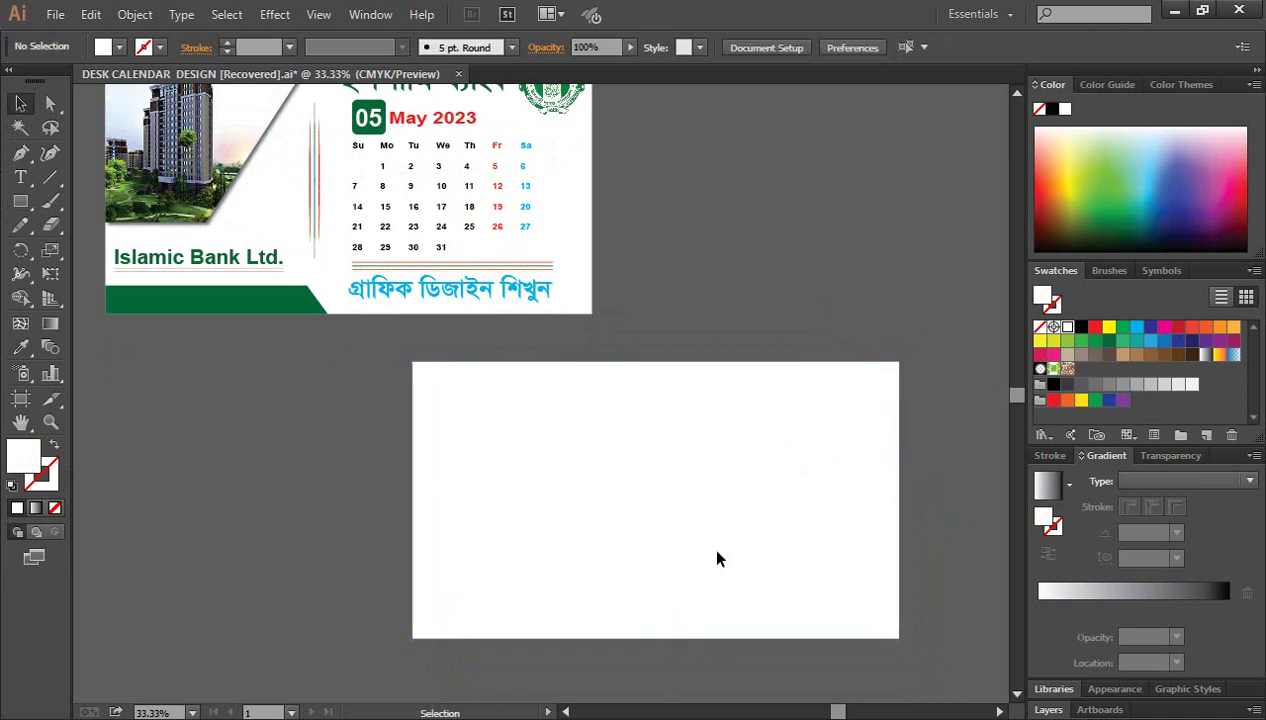
scroll(705, 572, "up", 2)
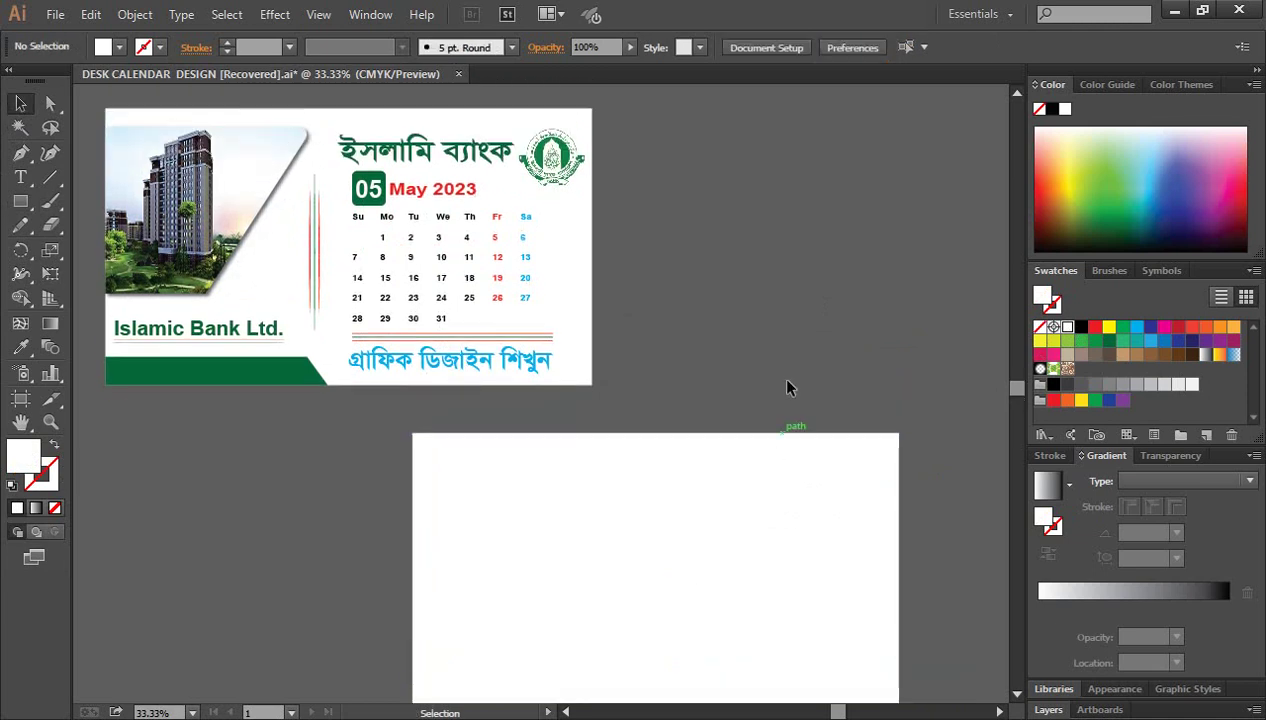
scroll(787, 383, "down", 1)
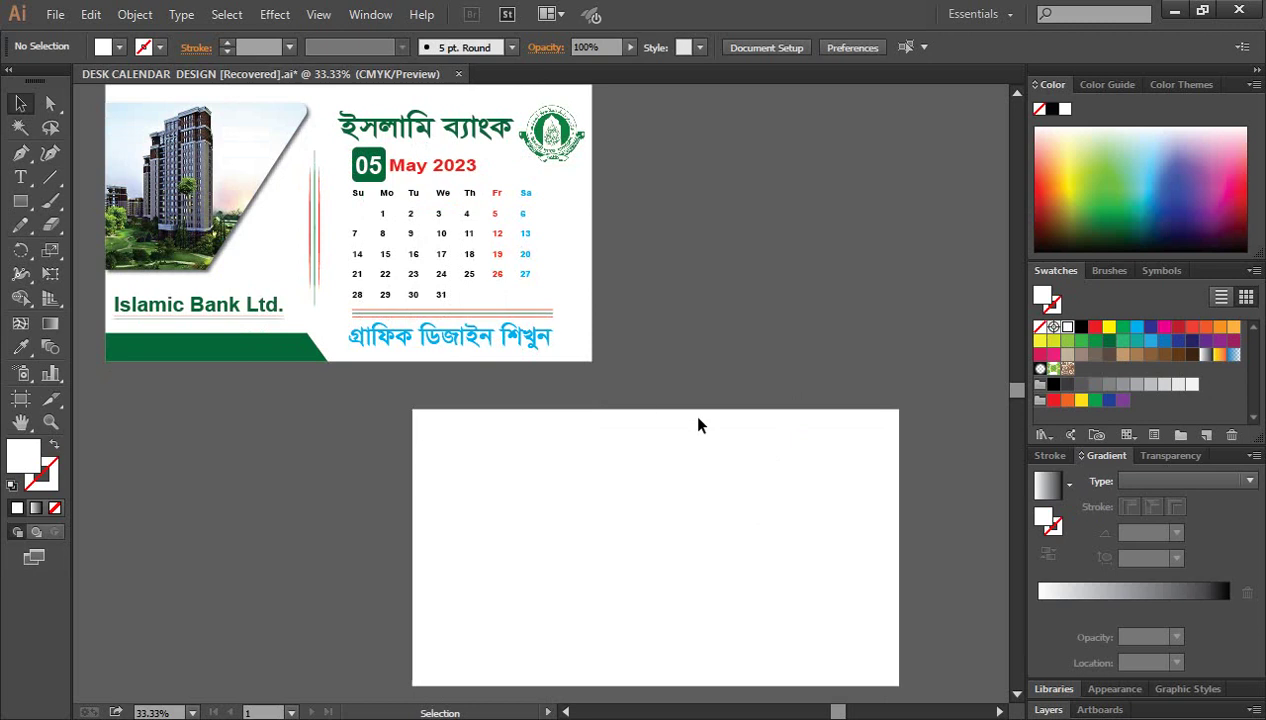
scroll(704, 430, "up", 1)
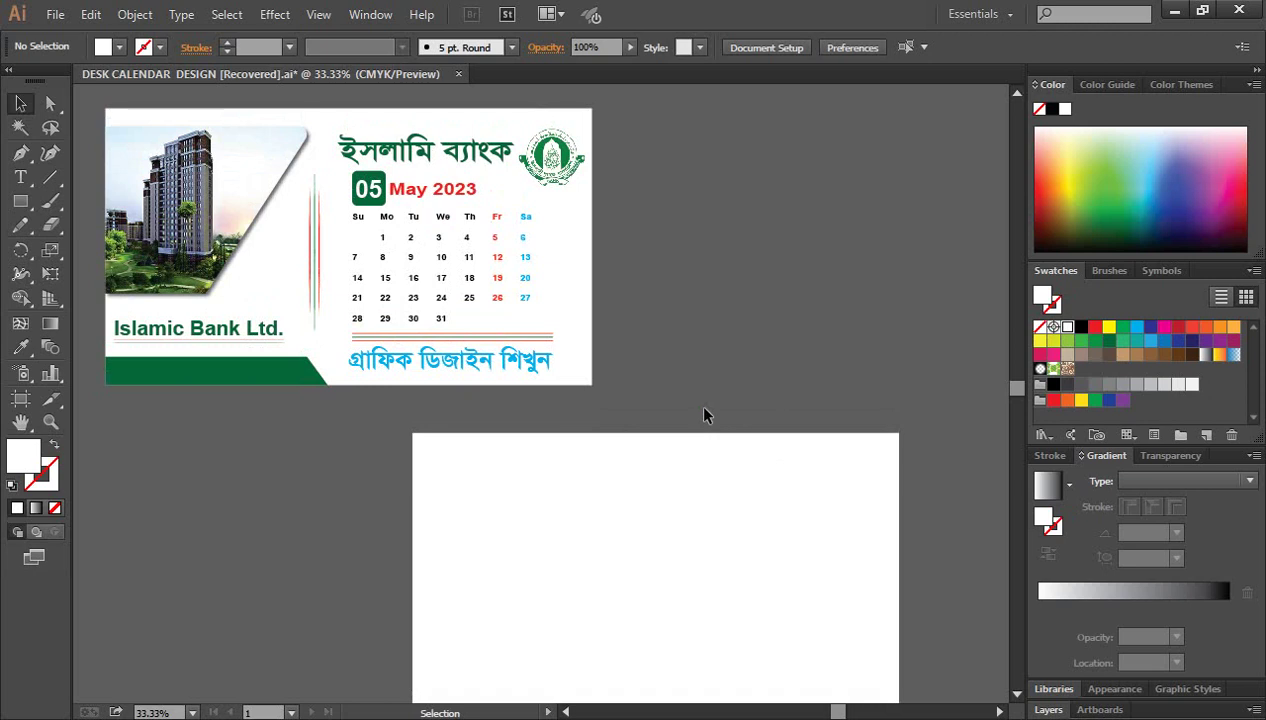
scroll(732, 424, "up", 1)
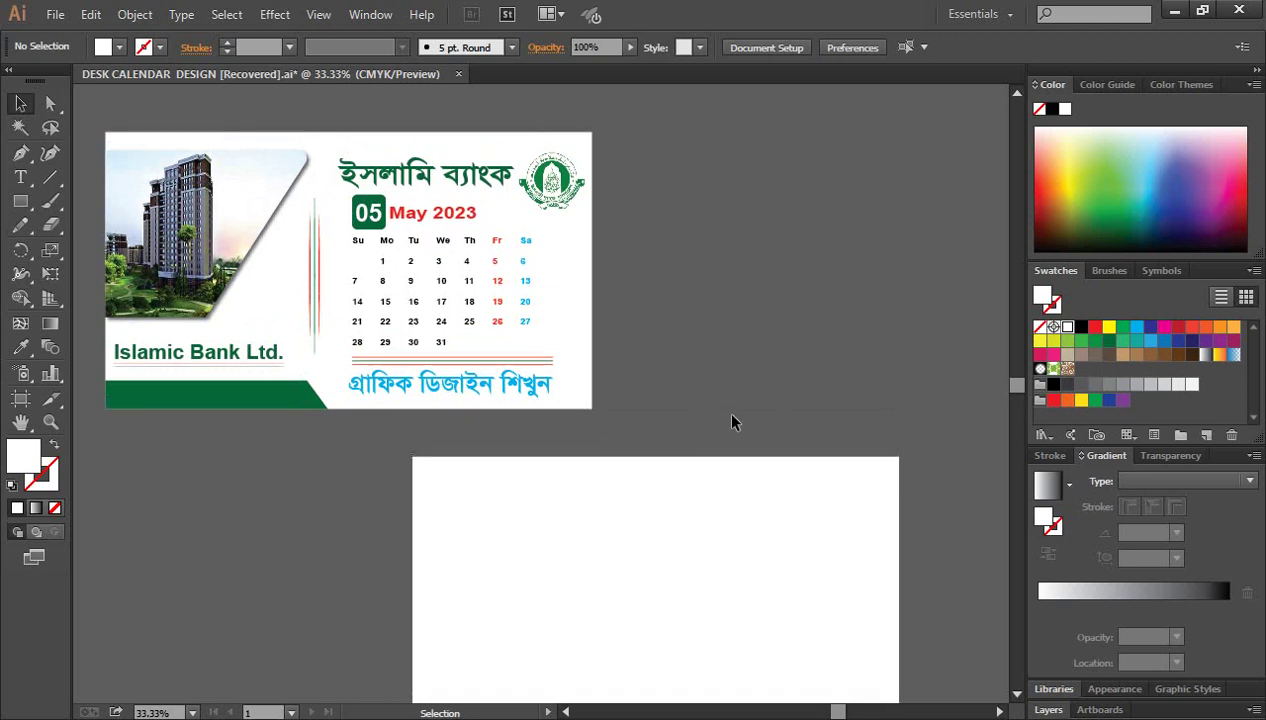
scroll(730, 420, "down", 2)
scroll(728, 418, "down", 1)
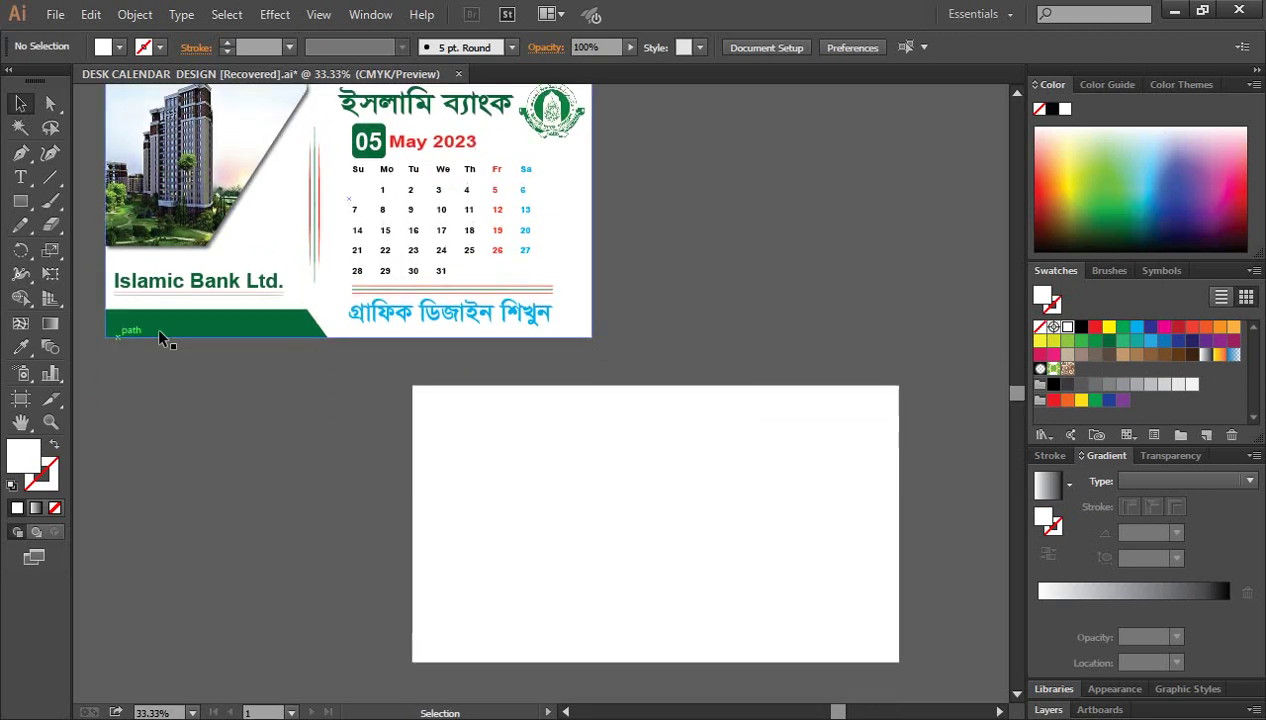
scroll(170, 320, "down", 1)
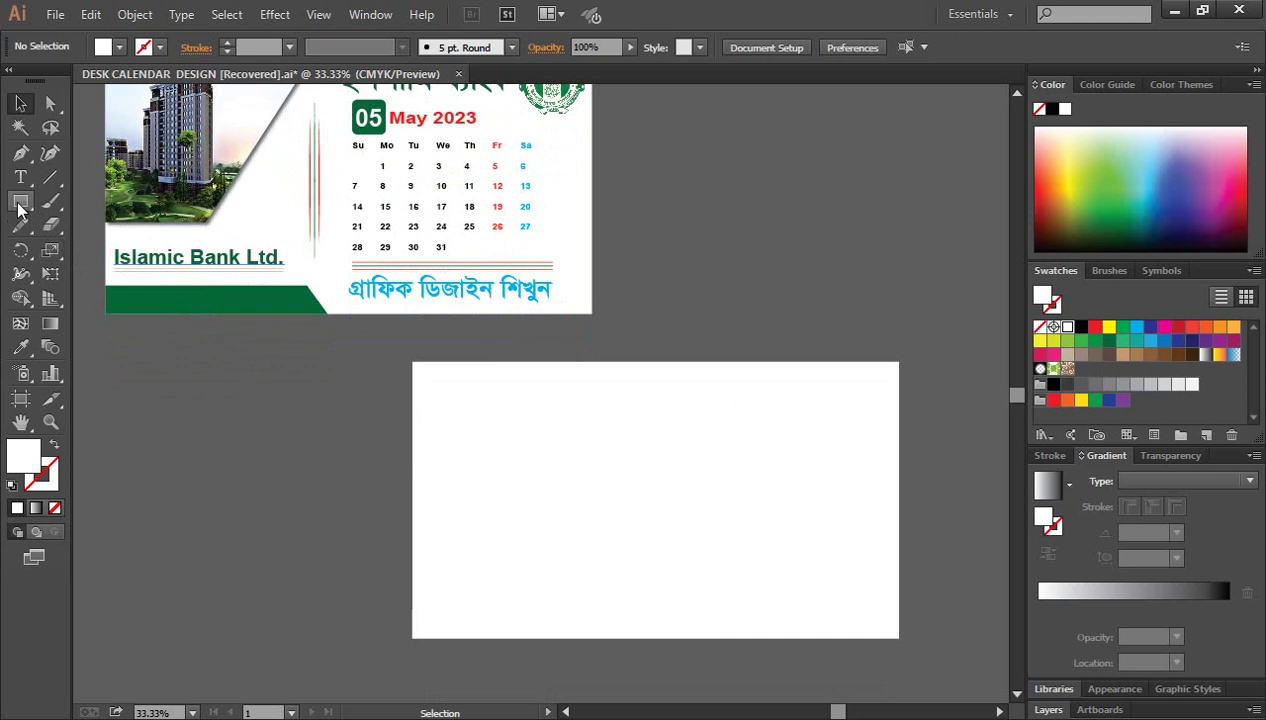
Step: Draw a dark green strip along the white page's bottom-left edge
left_click(20, 201)
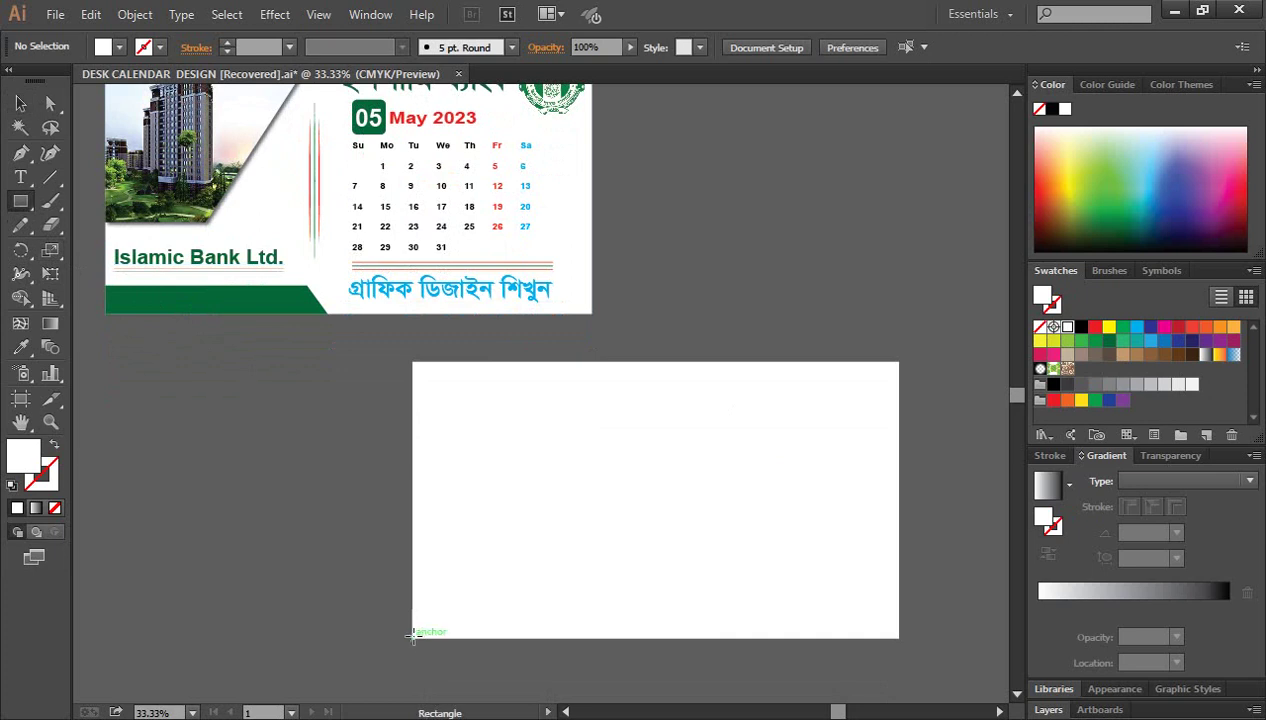
left_click_drag(412, 634, 626, 598)
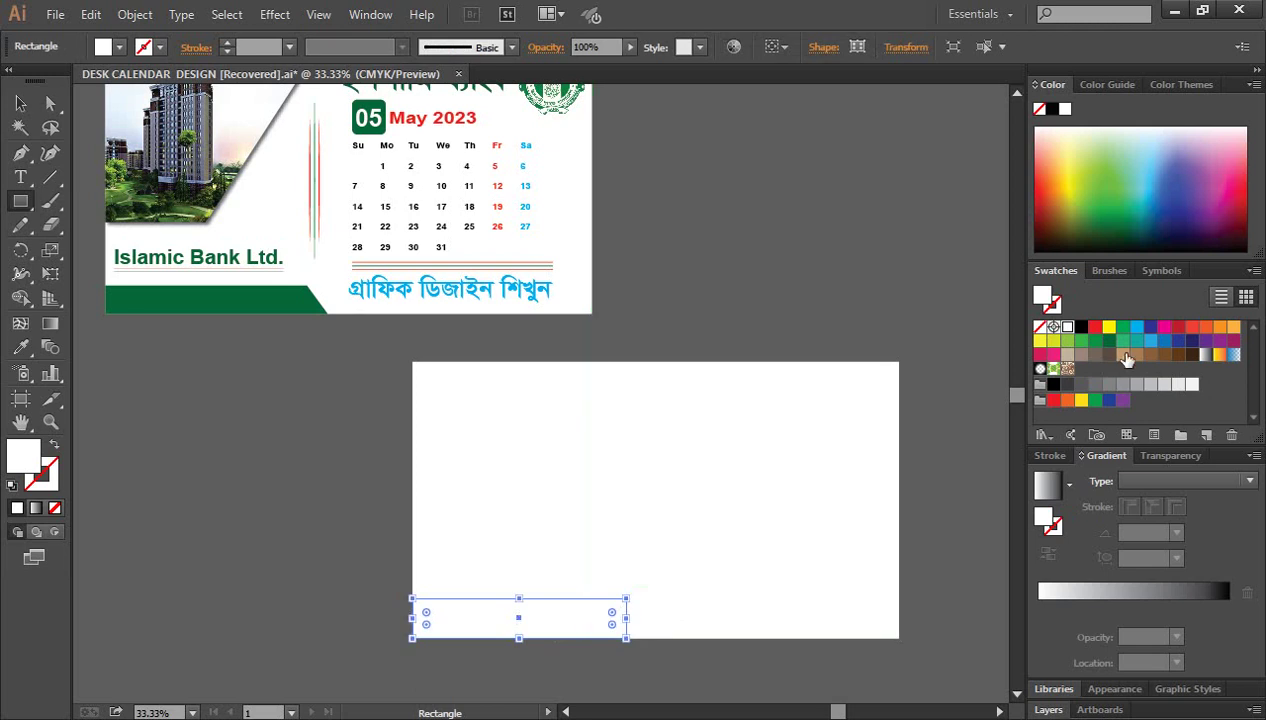
left_click(1109, 340)
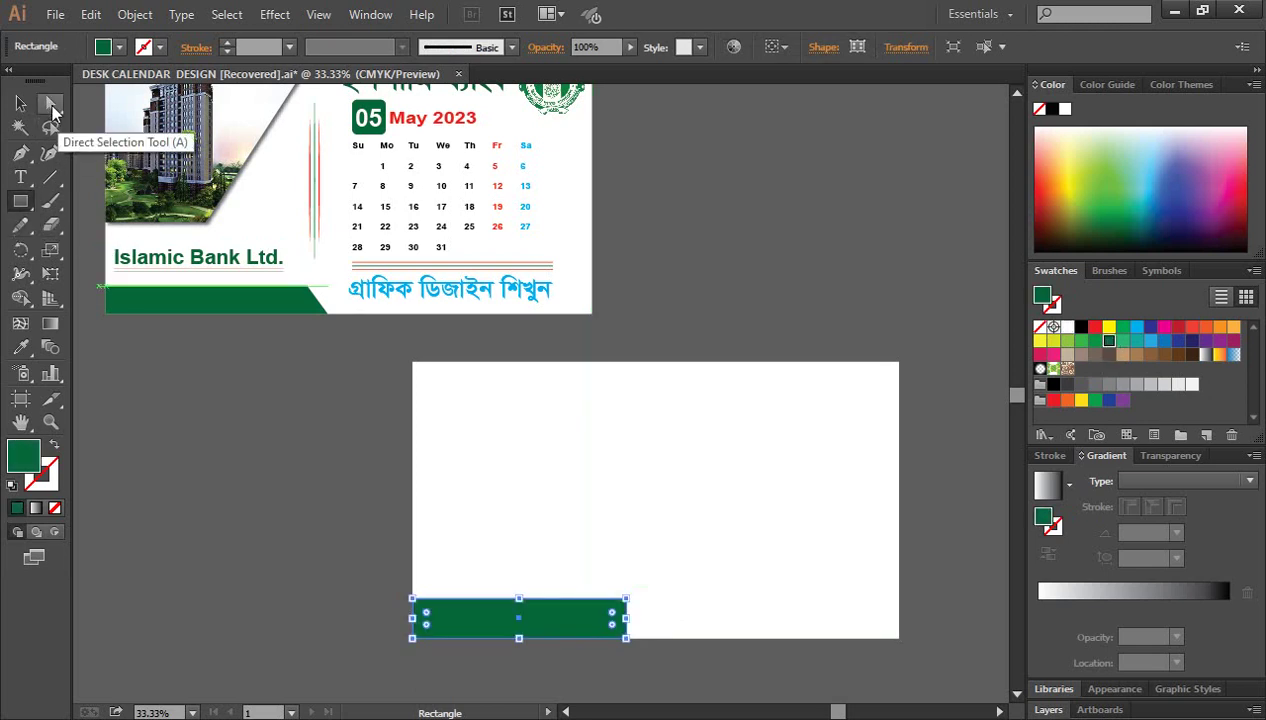
Step: Push the strip's bottom-right anchor rightward to slant its right end
left_click(52, 106)
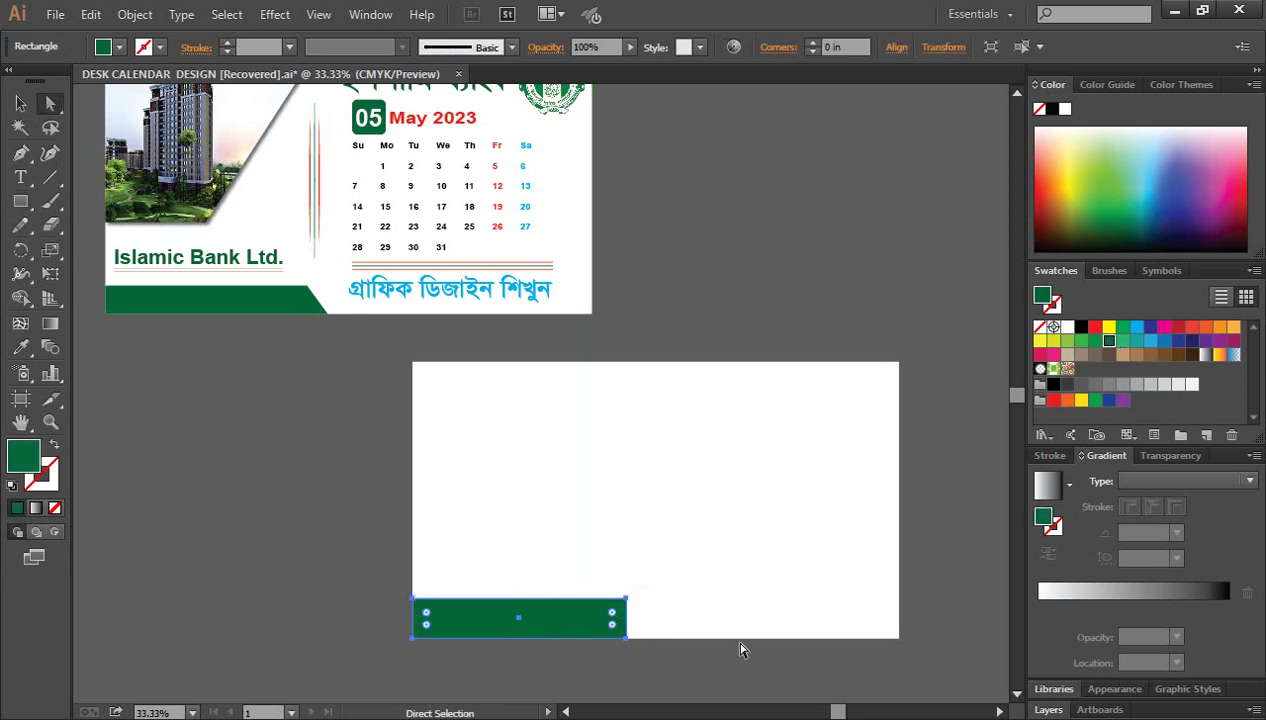
left_click(626, 640)
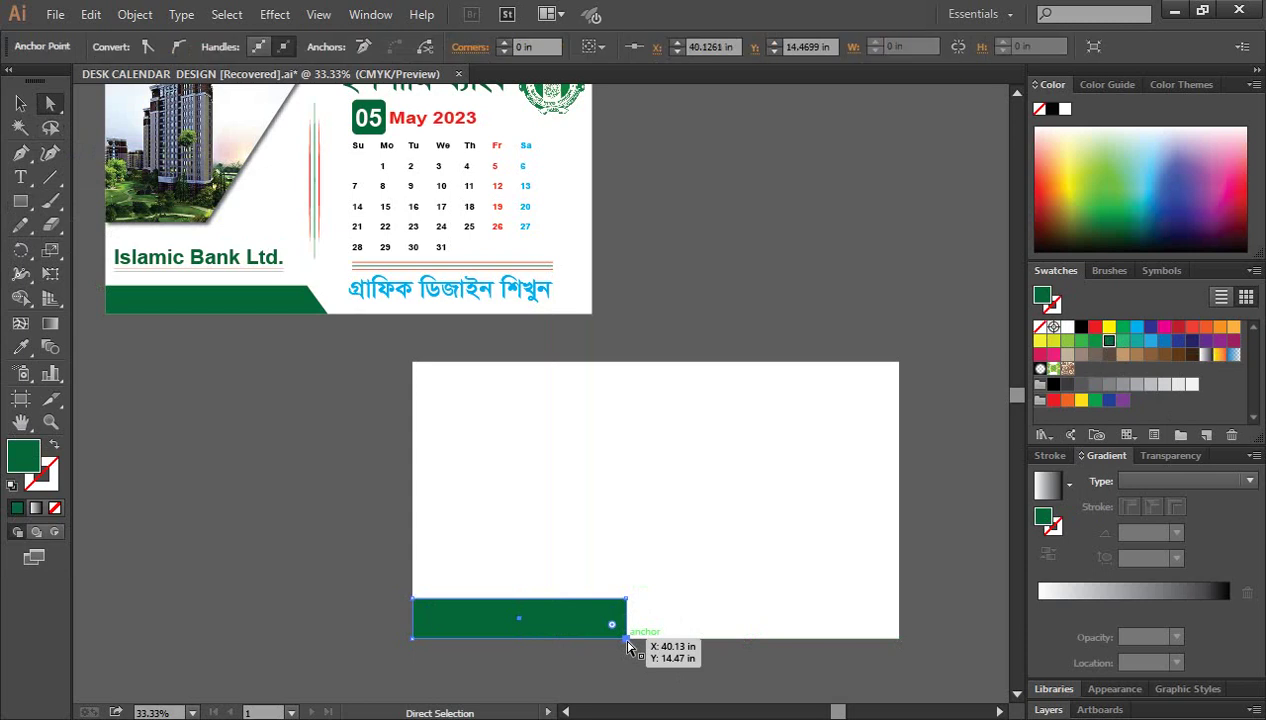
left_click_drag(628, 645, 630, 645)
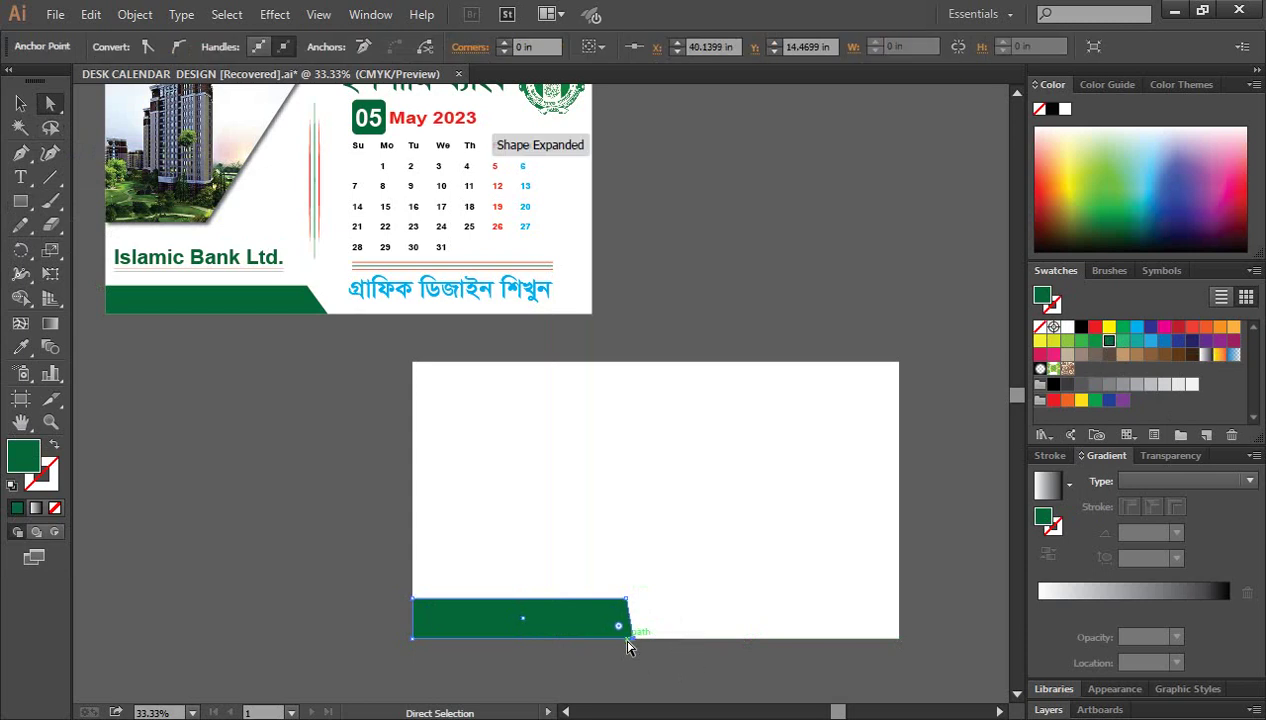
key("shift+Right")
key("shift+Right")
key("shift+Right")
key("shift+Right")
key("shift+Right")
key("shift+Right")
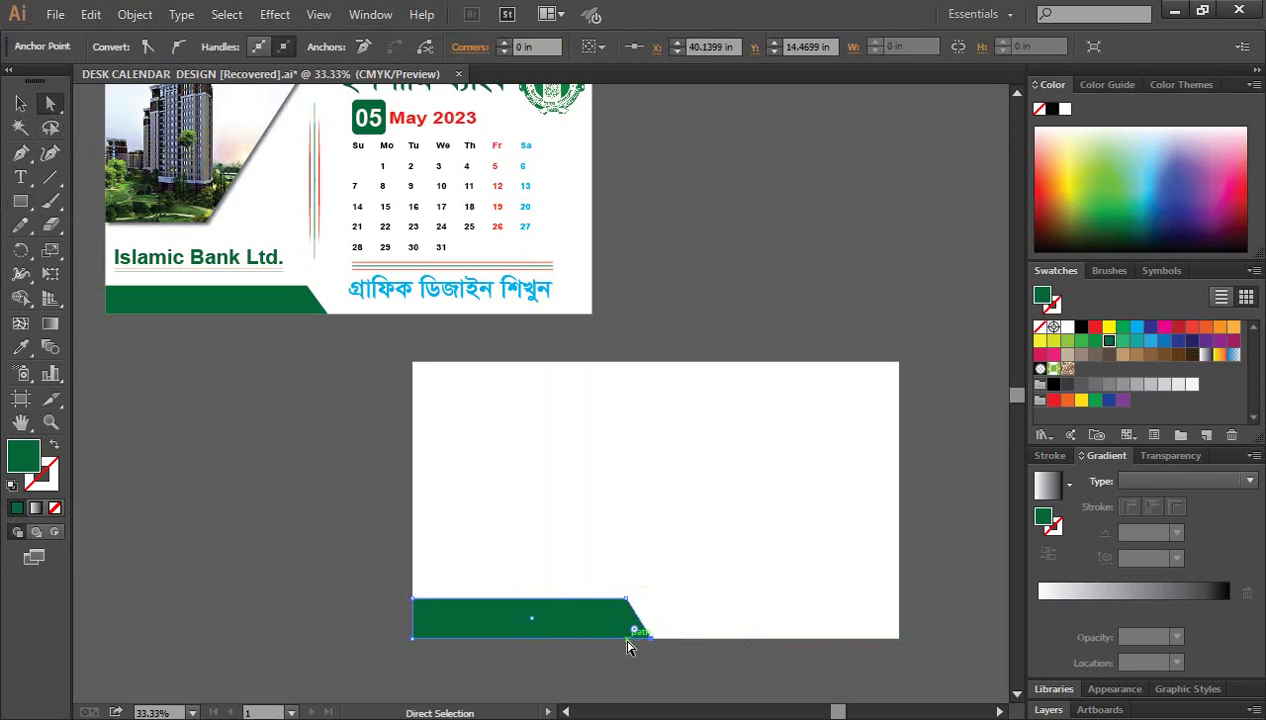
key("shift+Right")
key("shift+Right")
key("shift+Right")
key("shift+Right")
key("shift+Right")
key("shift+Right")
key("shift+Right")
key("shift+Right")
key("shift+Right")
key("shift+Right")
left_click(305, 522)
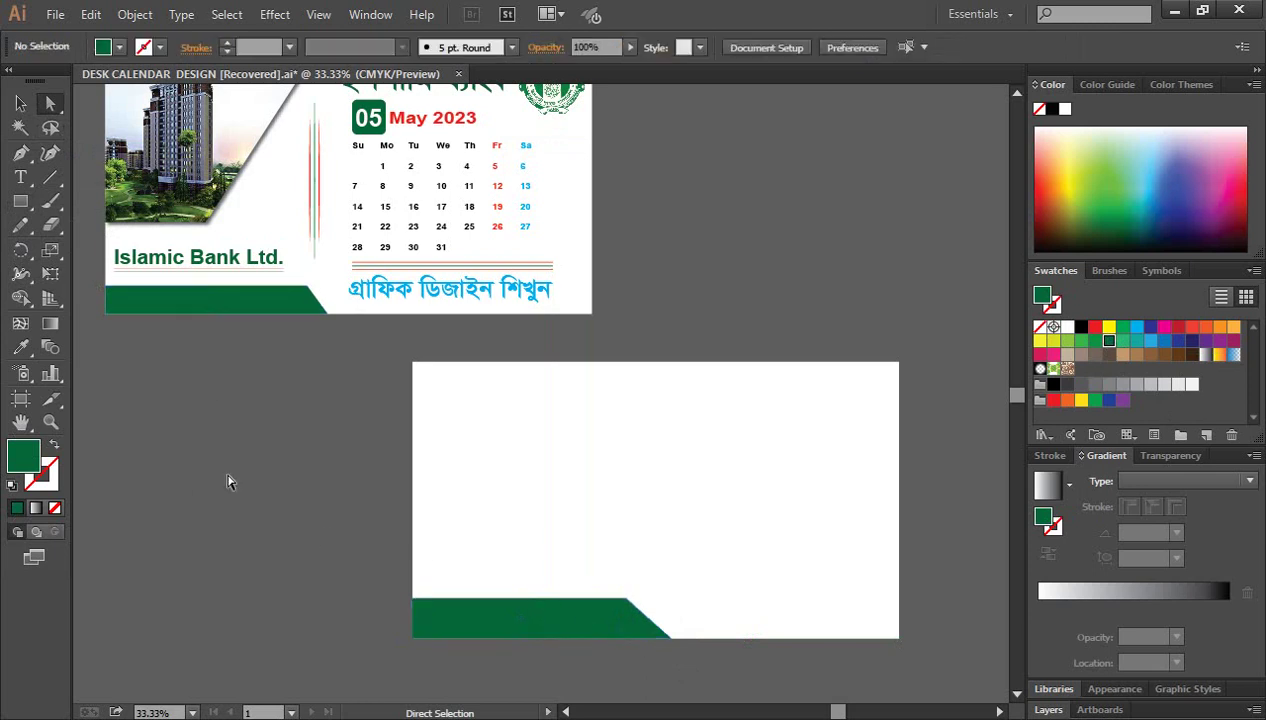
scroll(228, 482, "up", 2)
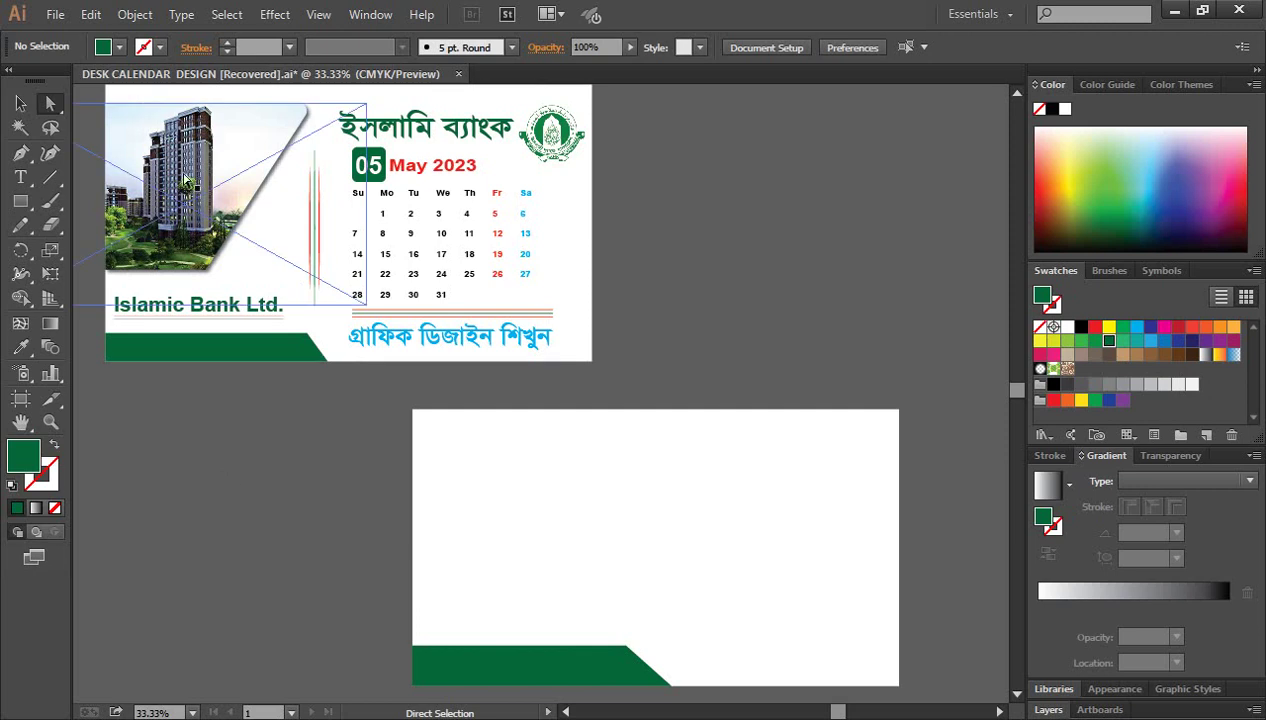
scroll(228, 488, "down", 1)
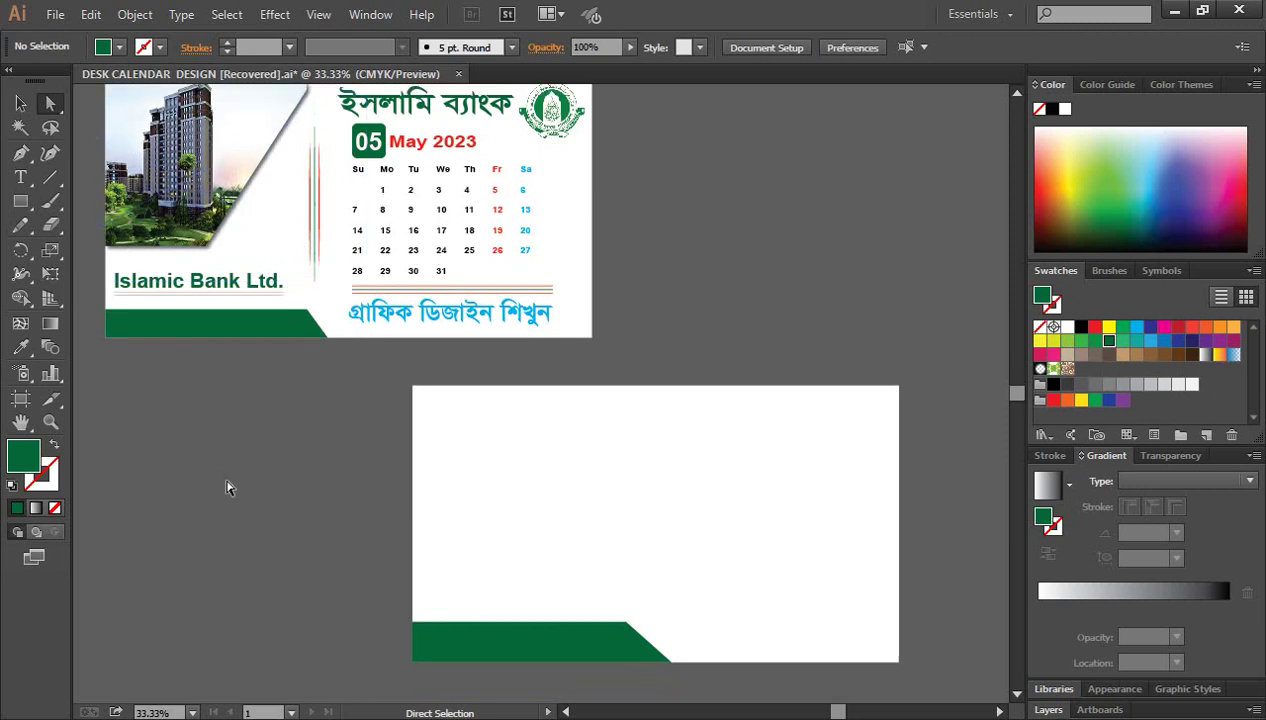
scroll(228, 488, "up", 1)
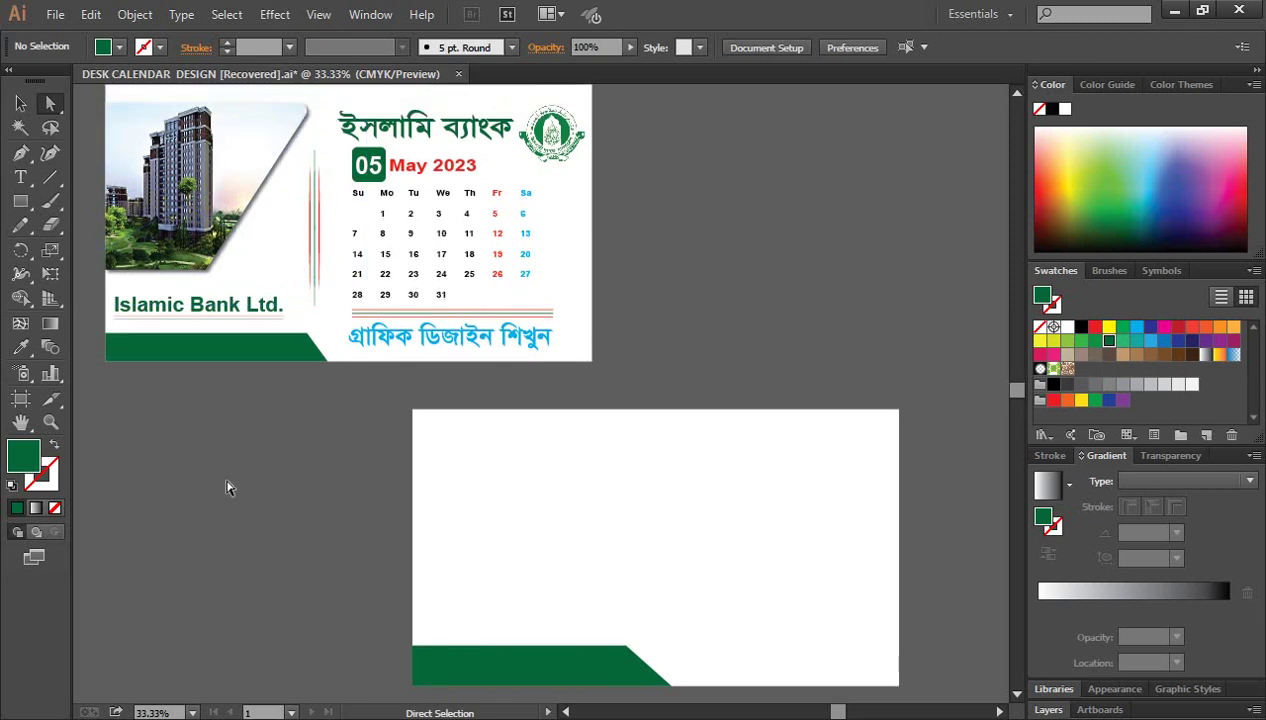
Step: Pen-draw a closed four-point shape with a slanted right edge from the page's top-left corner
left_click(20, 155)
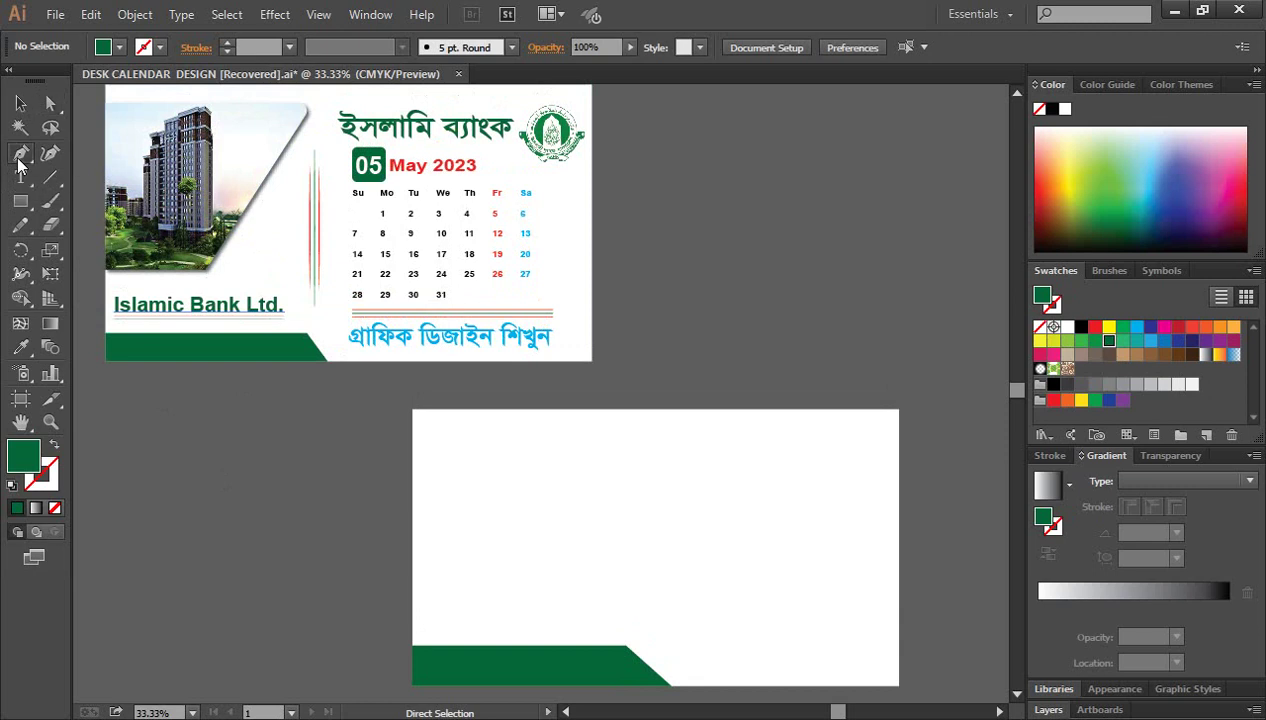
scroll(707, 584, "down", 1)
scroll(707, 584, "down", 1)
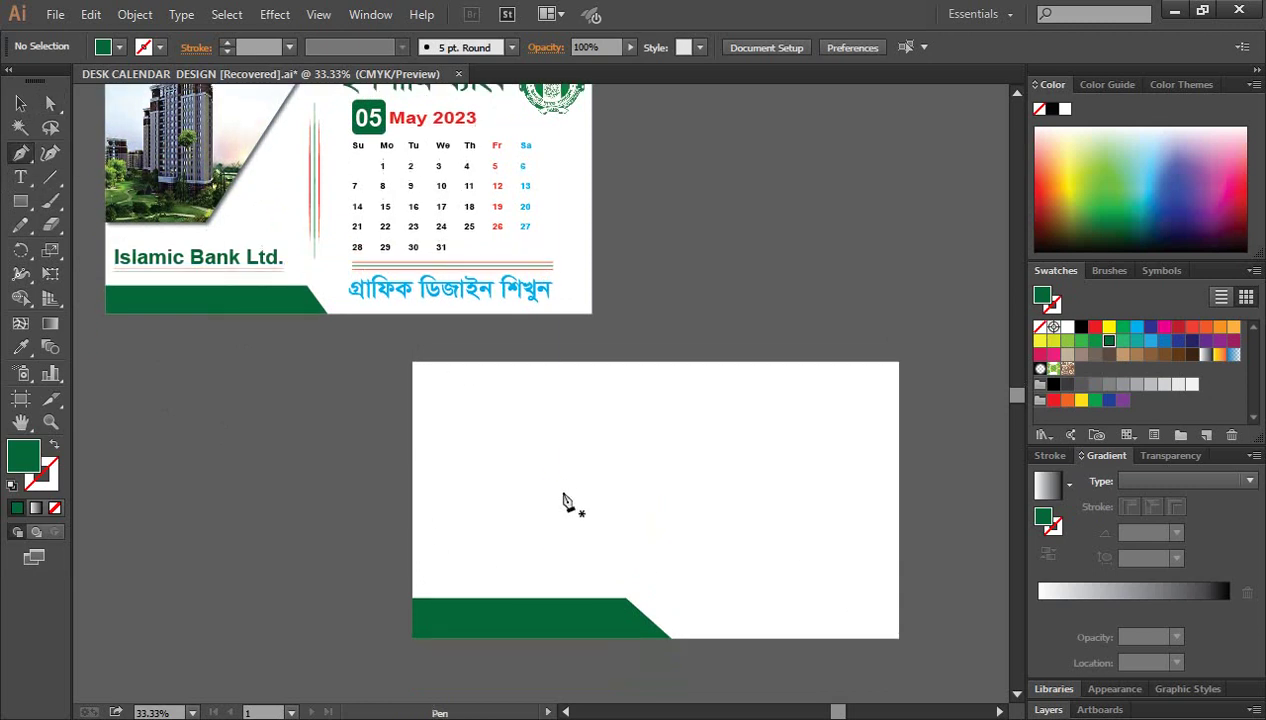
scroll(565, 500, "up", 1)
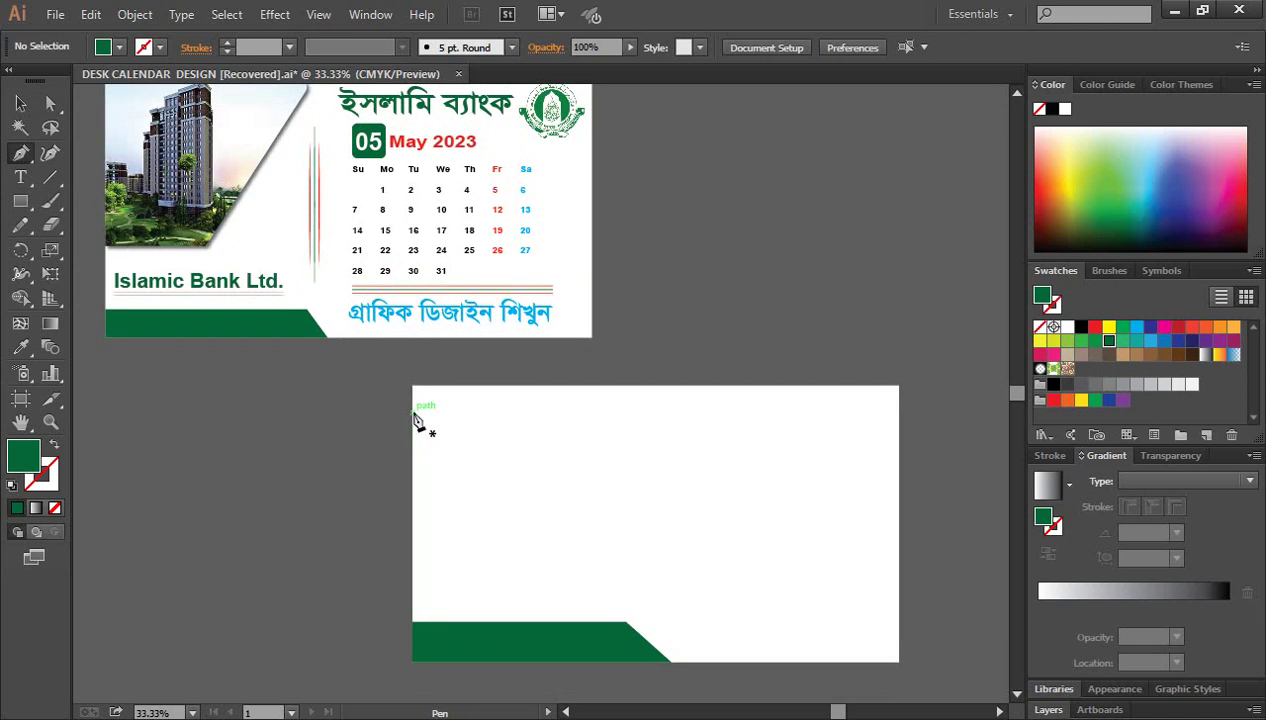
left_click(413, 412)
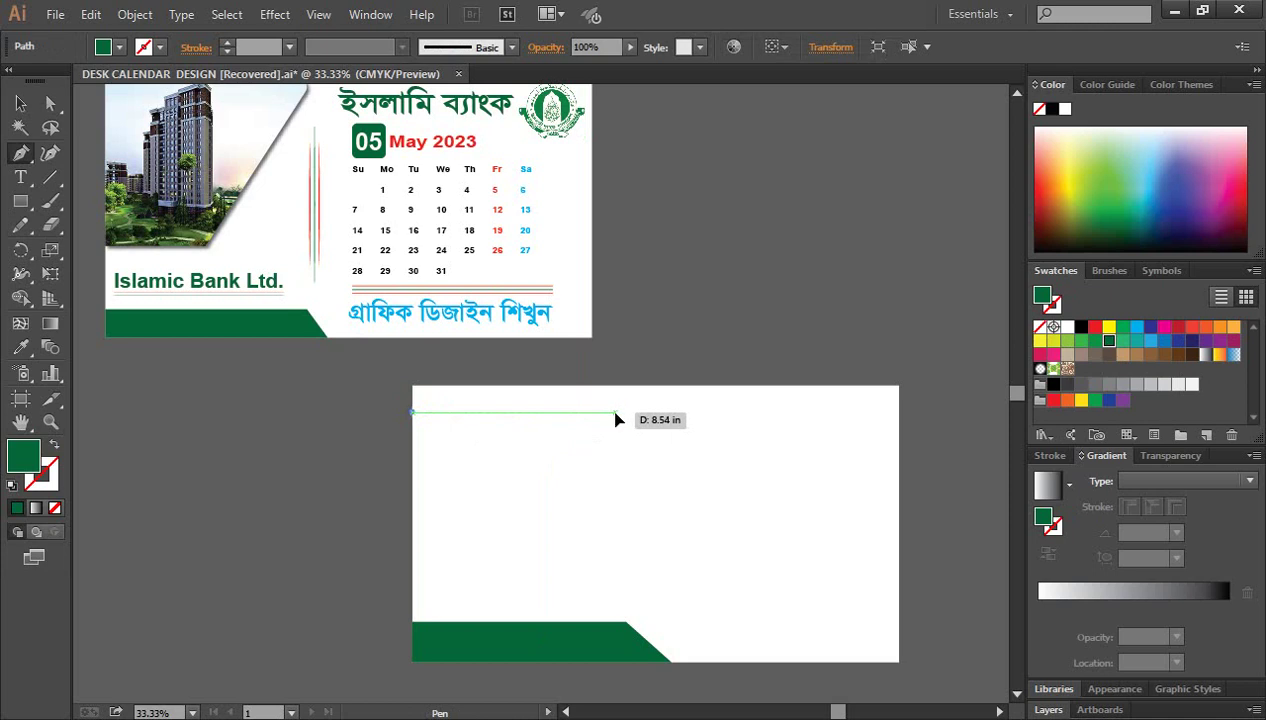
left_click(615, 416)
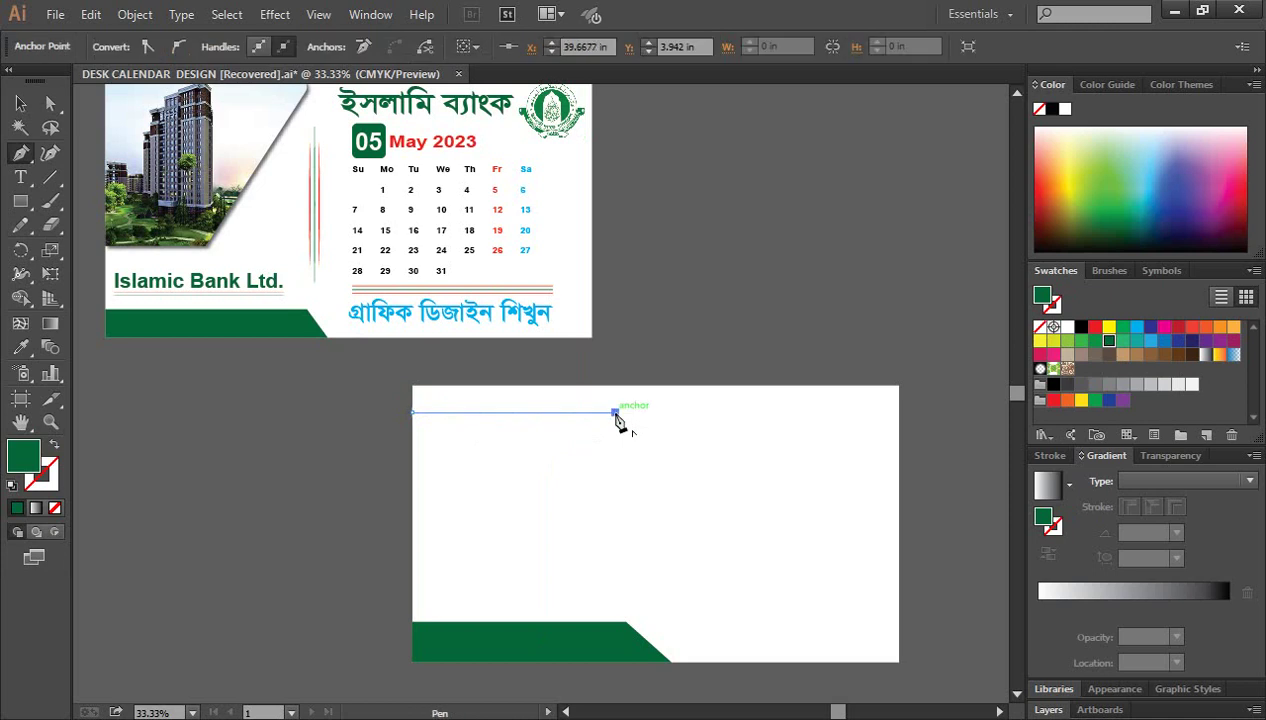
left_click(510, 557)
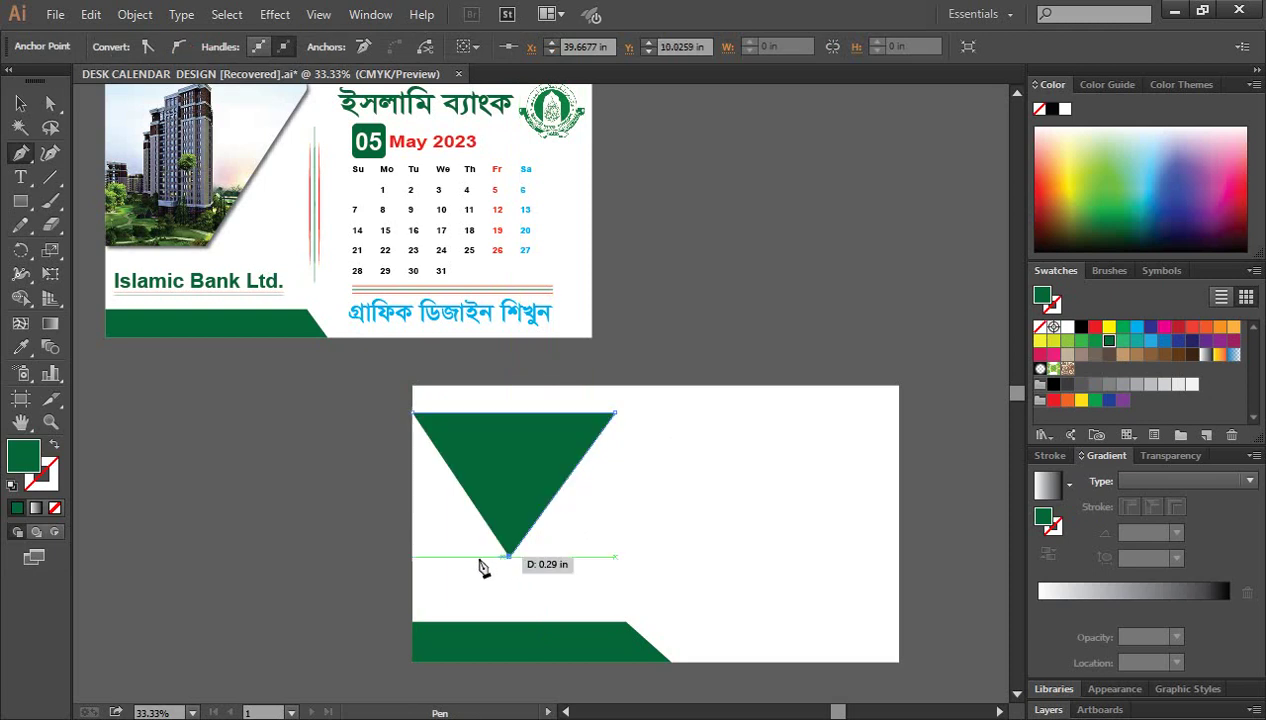
left_click(412, 556)
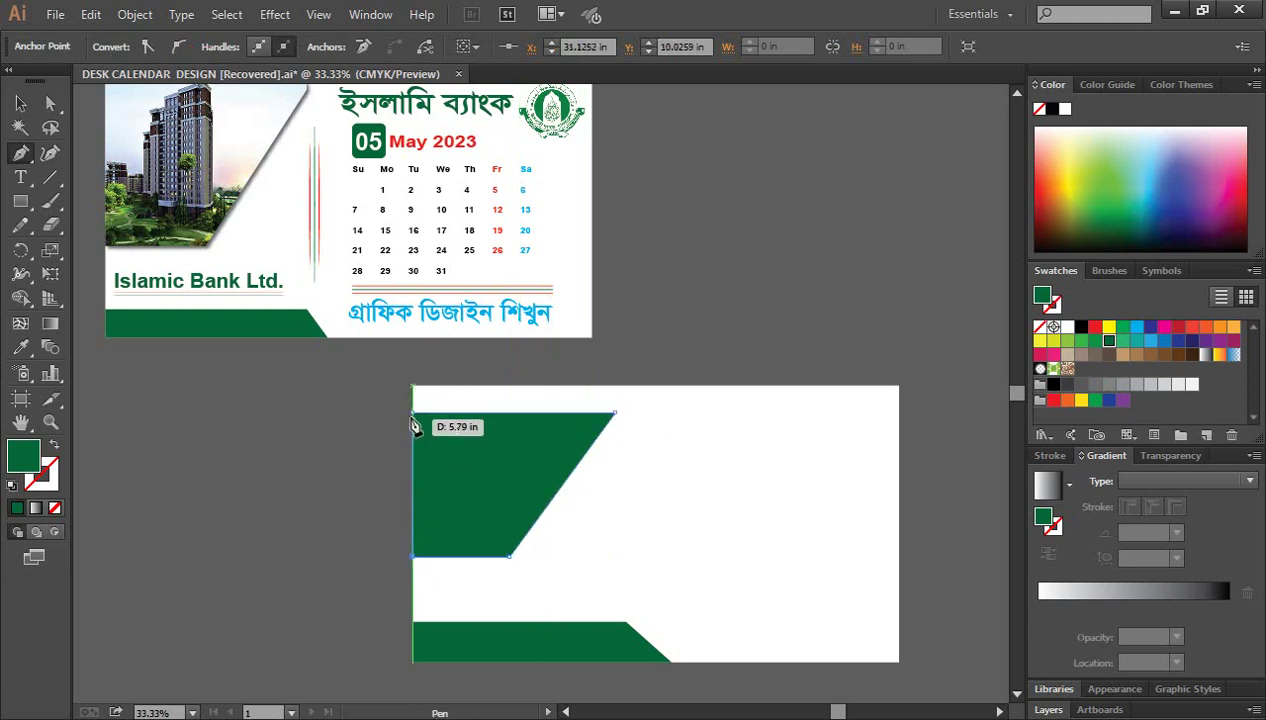
left_click(412, 412)
Step: Round the shape's top-right corner and stretch it lower and wider
left_click(50, 103)
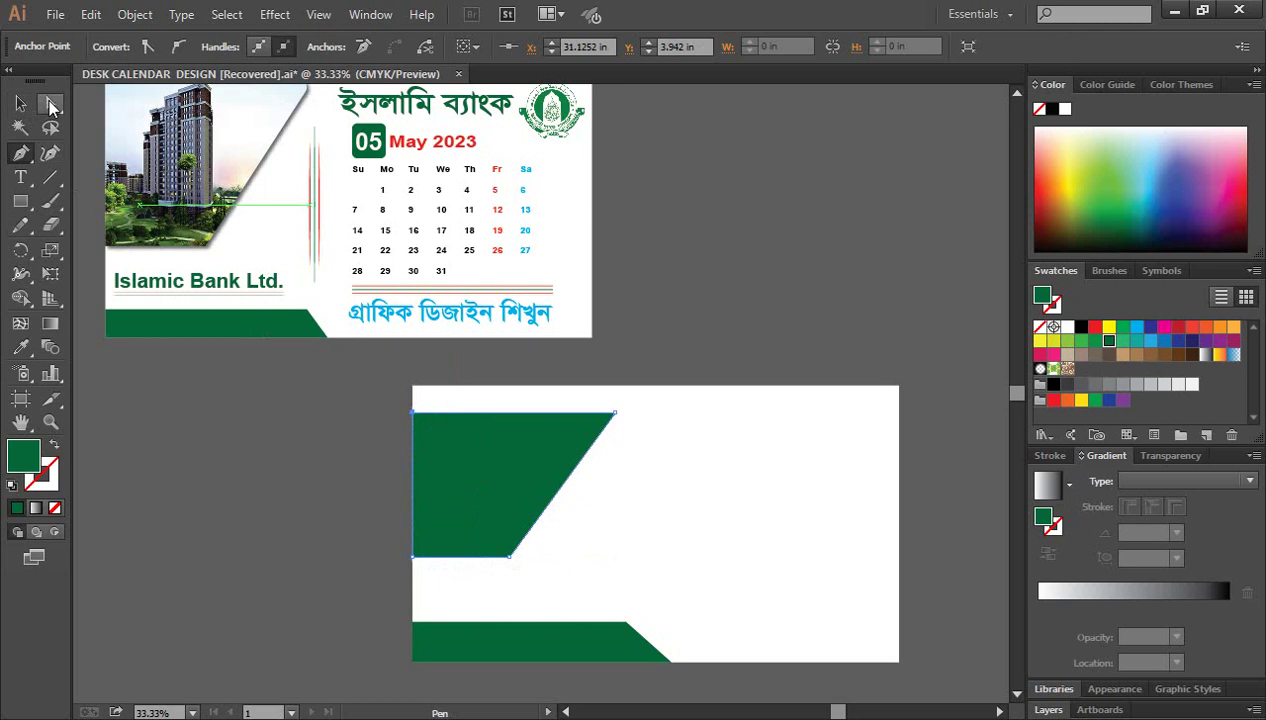
left_click_drag(616, 421, 591, 432)
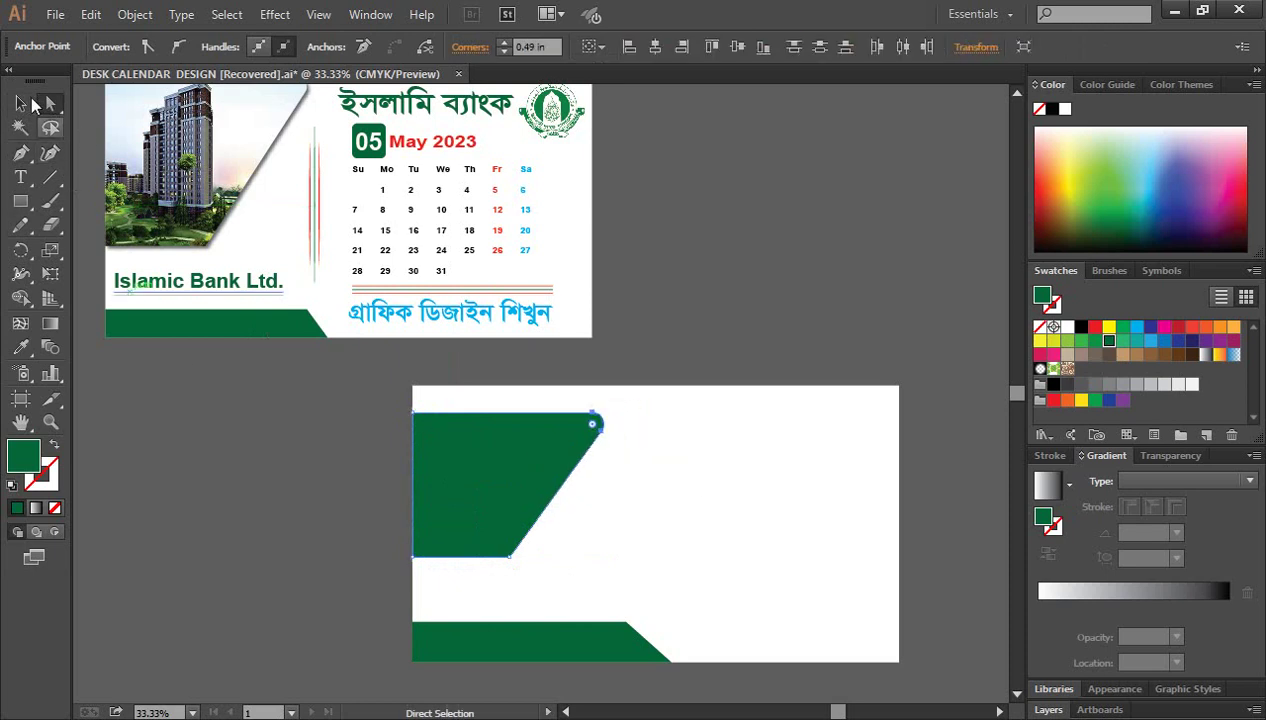
left_click(20, 104)
left_click(549, 488)
left_click(501, 469)
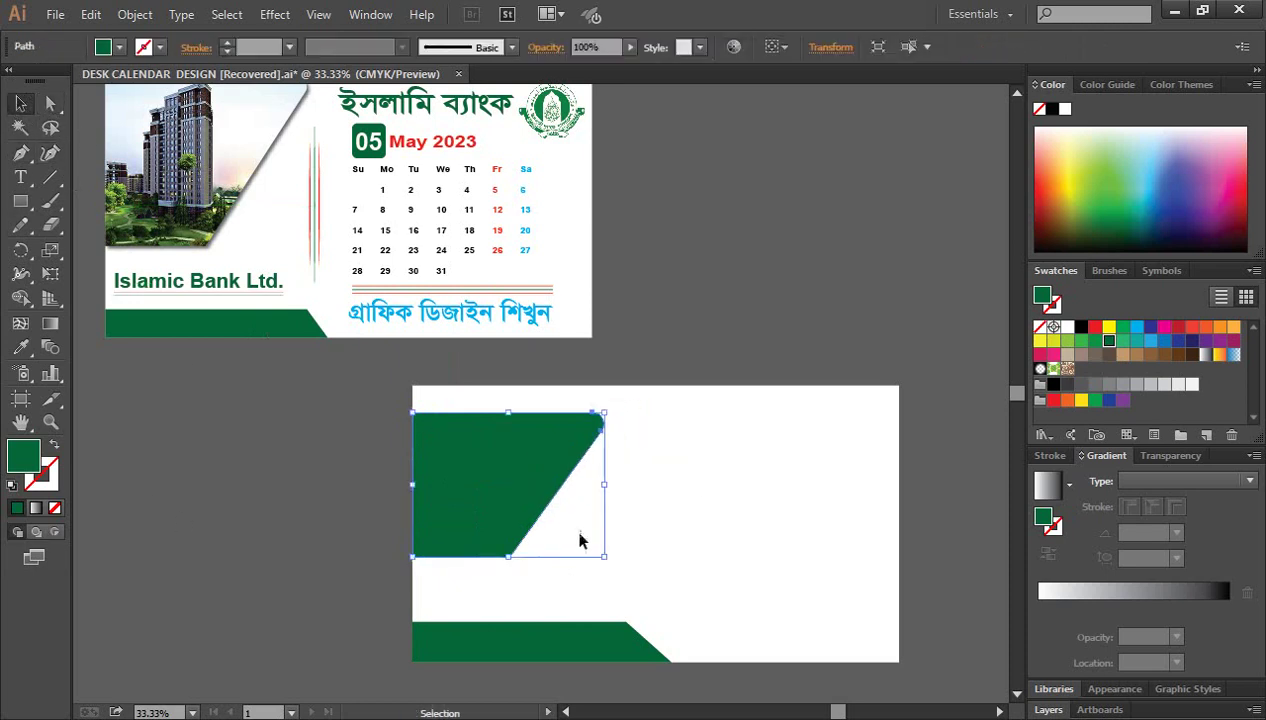
left_click_drag(518, 561, 517, 574)
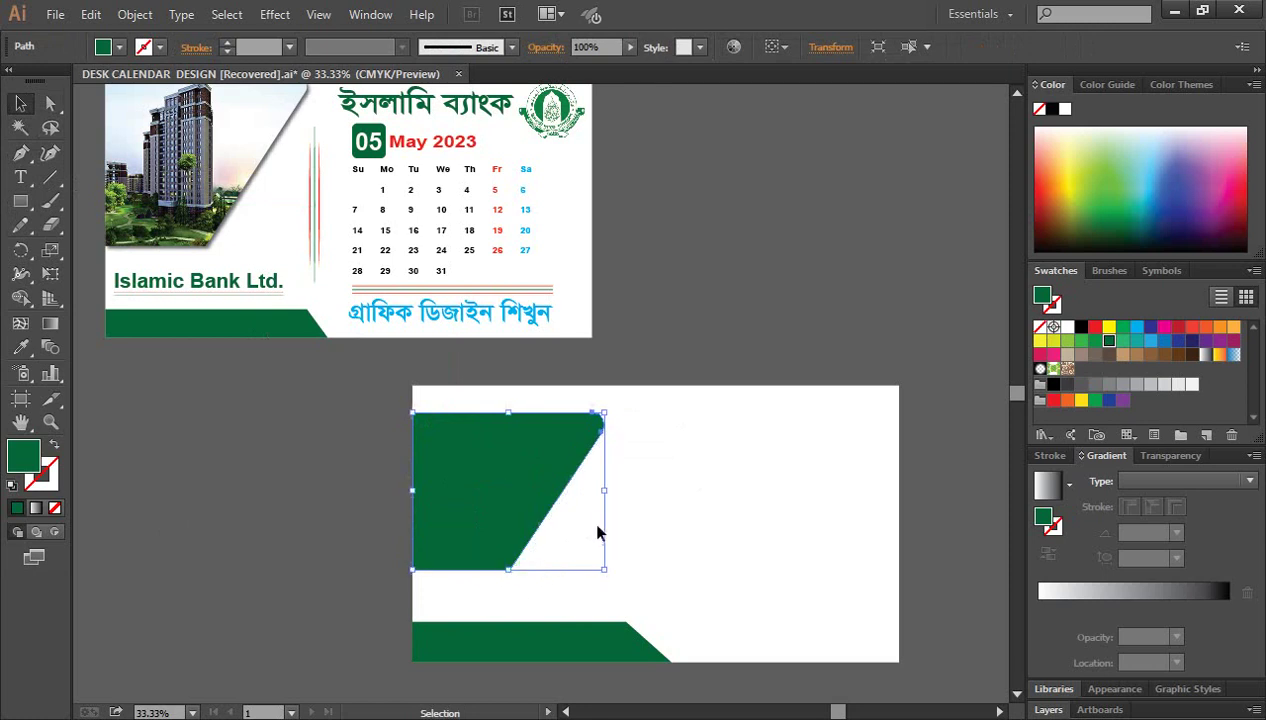
left_click_drag(605, 492, 624, 492)
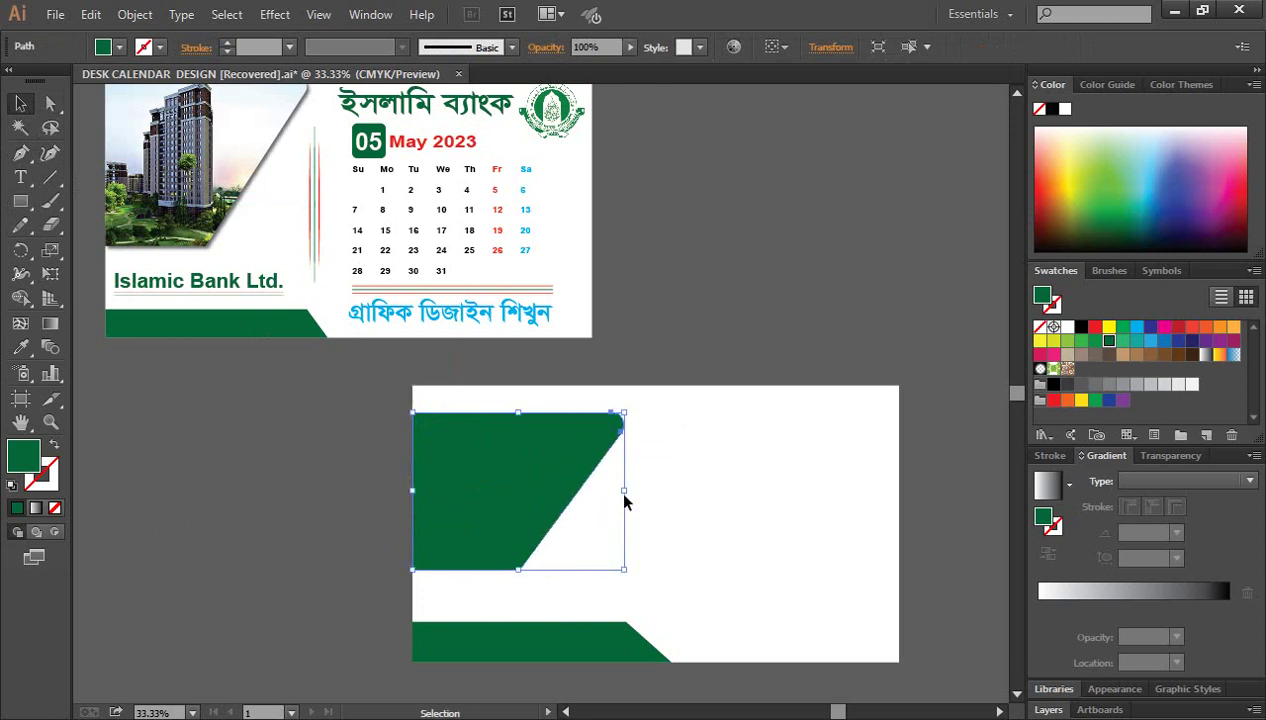
Step: Swap fill and stroke so the shape is a 2 pt green outline with no fill
left_click(285, 483)
left_click(494, 478)
left_click(55, 449)
left_click(40, 475)
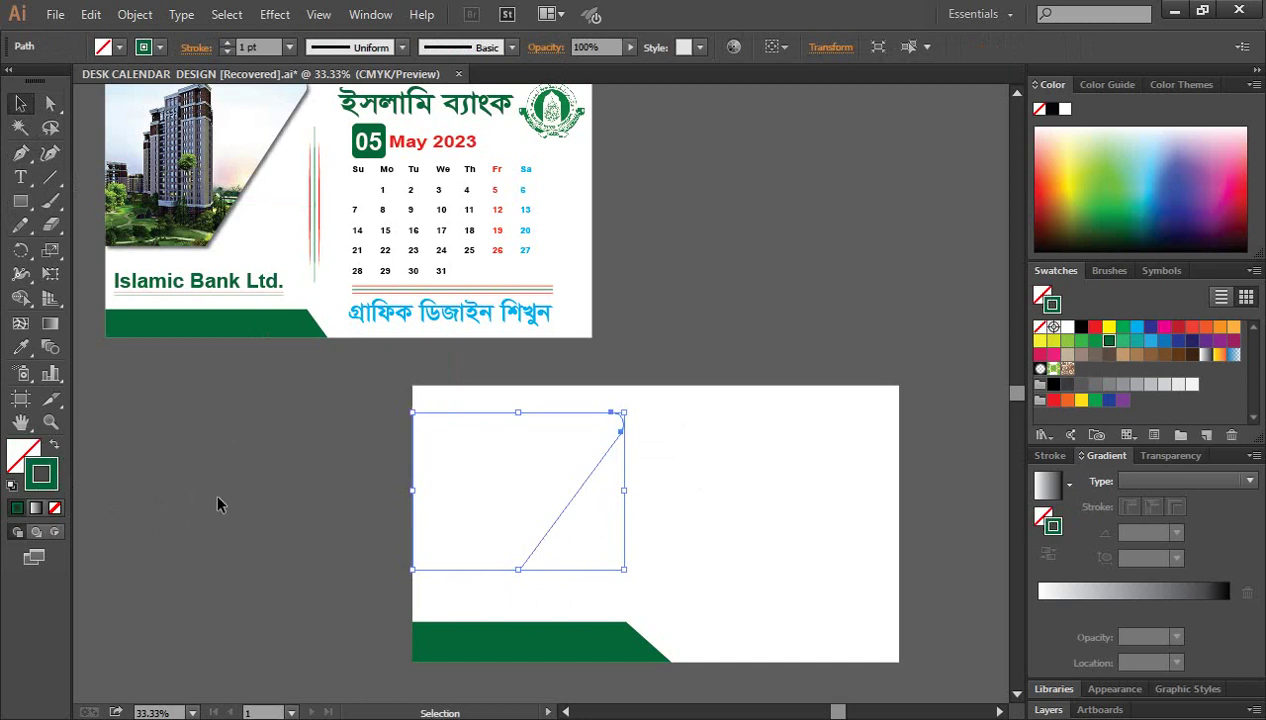
left_click(216, 491)
left_click(600, 414)
left_click(226, 44)
left_click(824, 525)
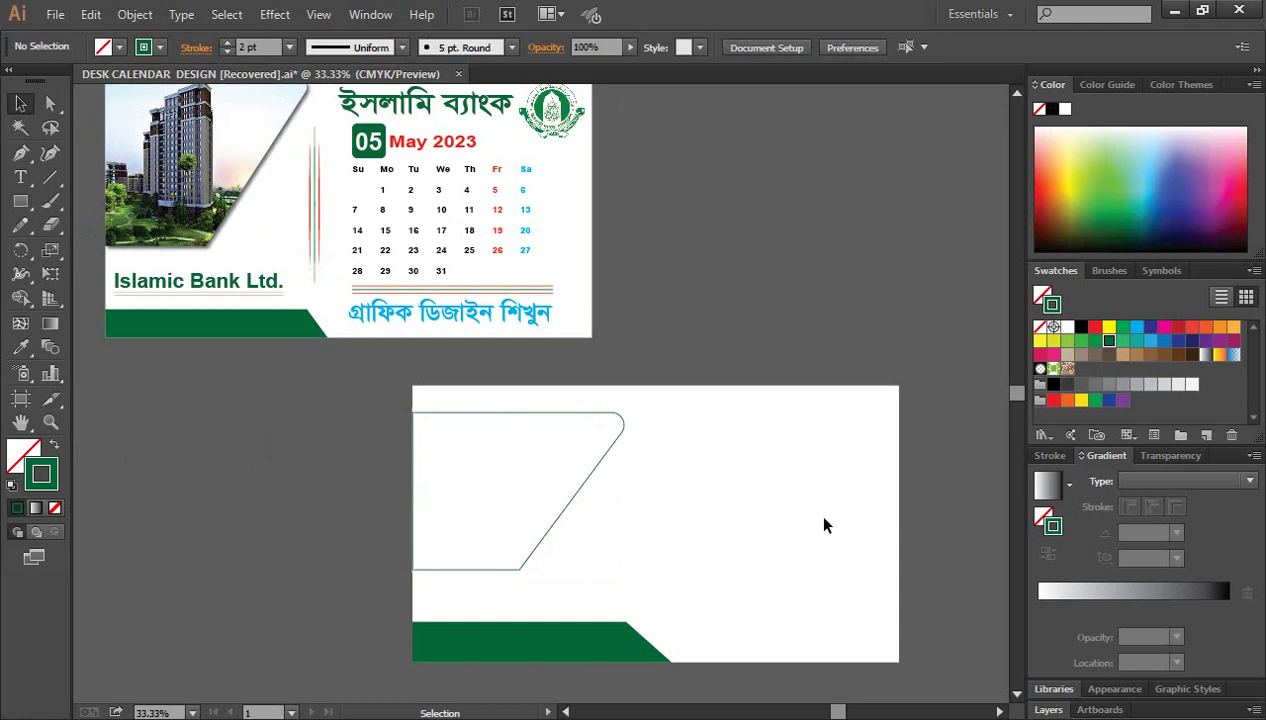
Step: Place green-building759.jpg beside the page and embed it
left_click(55, 14)
left_click(90, 362)
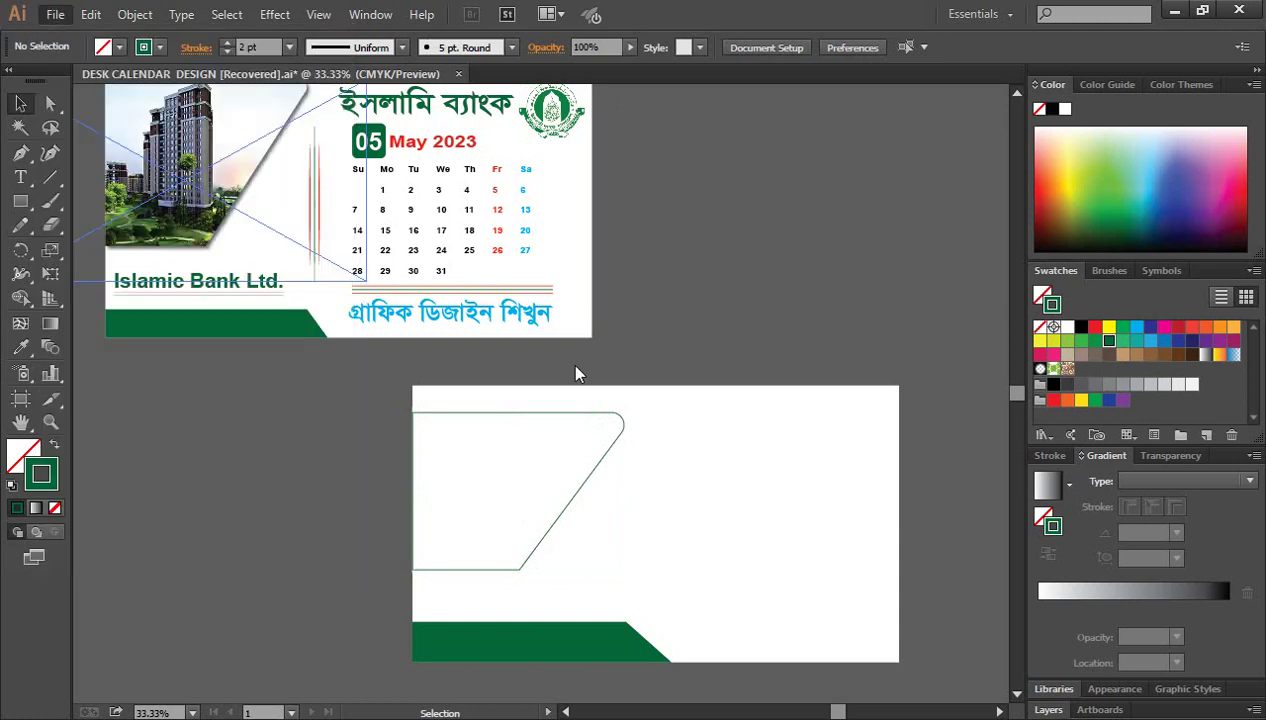
scroll(577, 373, "down", 1)
scroll(577, 373, "down", 5)
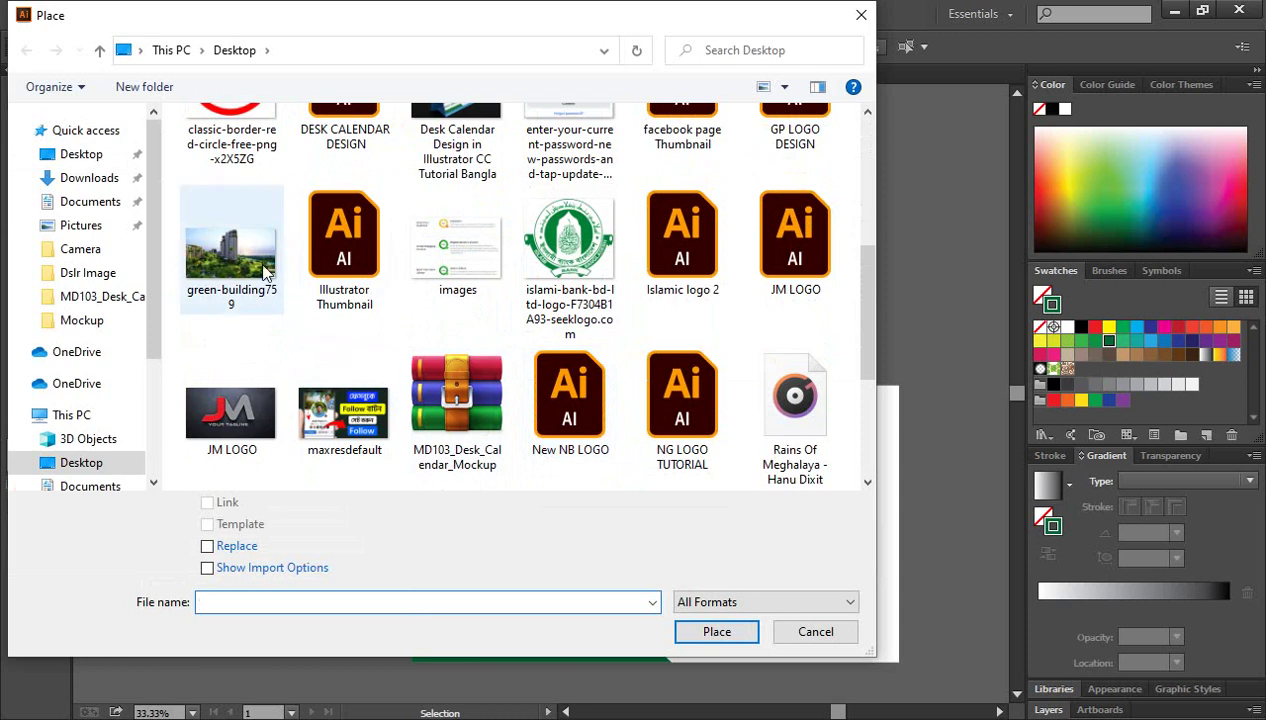
left_click(231, 250)
left_click(716, 632)
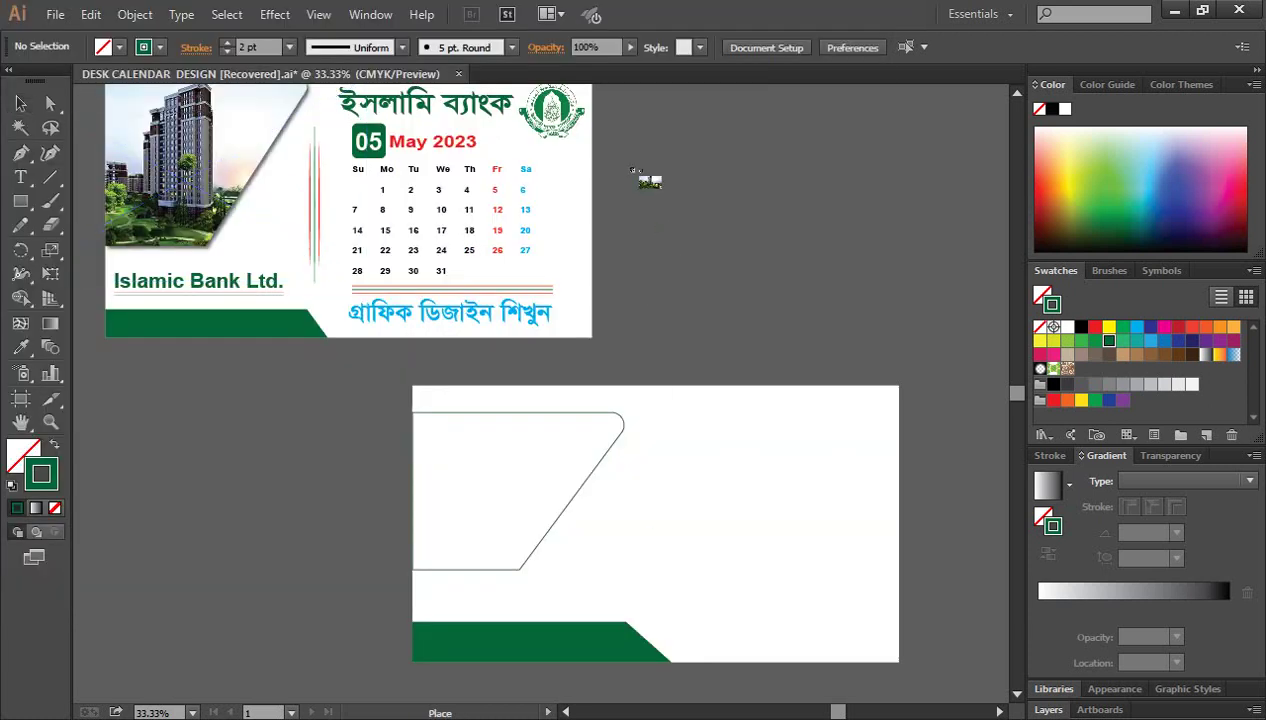
left_click_drag(790, 266, 955, 360)
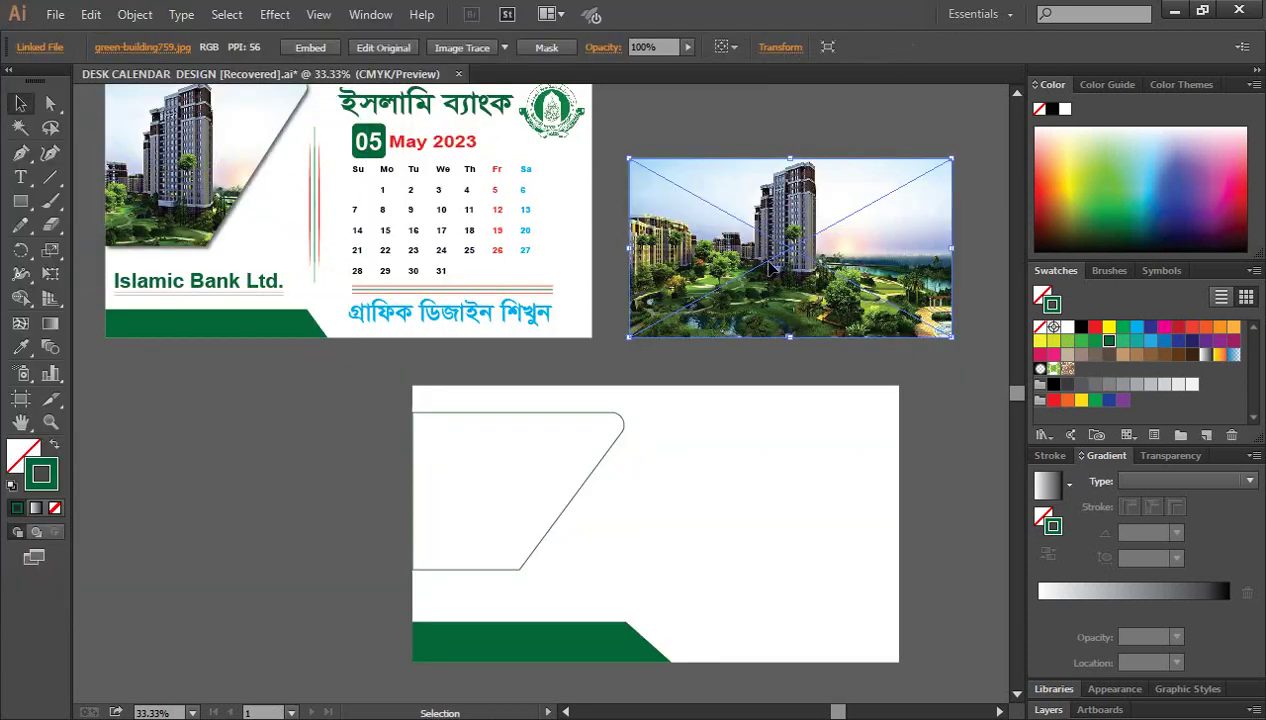
left_click(305, 48)
Step: Move the outlined rounded shape over the building photo
scroll(805, 361, "down", 2)
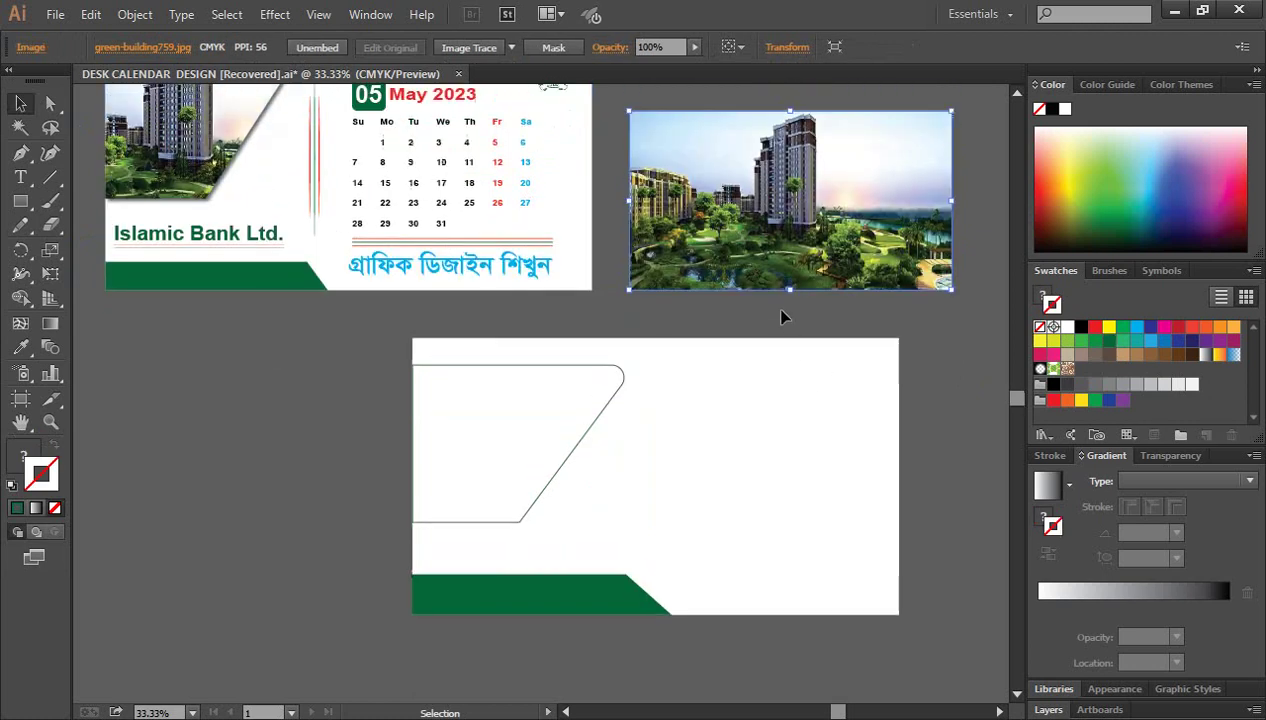
left_click_drag(783, 317, 585, 424)
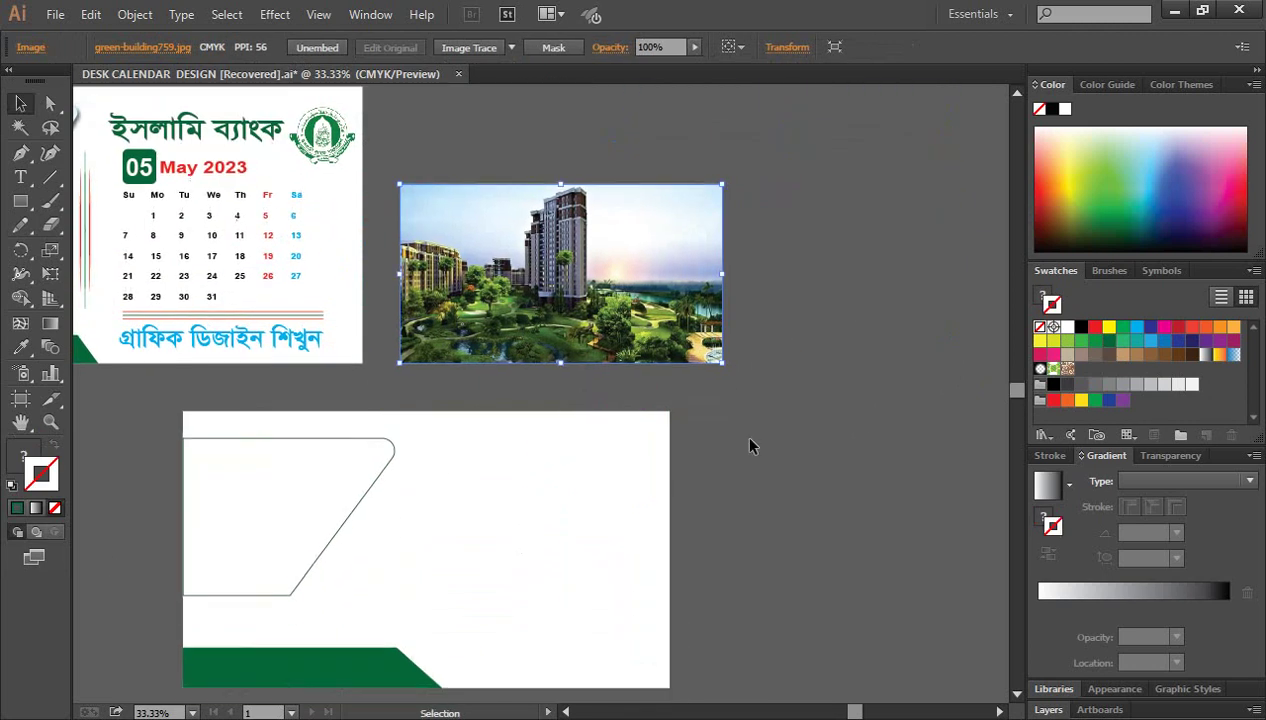
left_click(751, 446)
left_click_drag(360, 501, 641, 253)
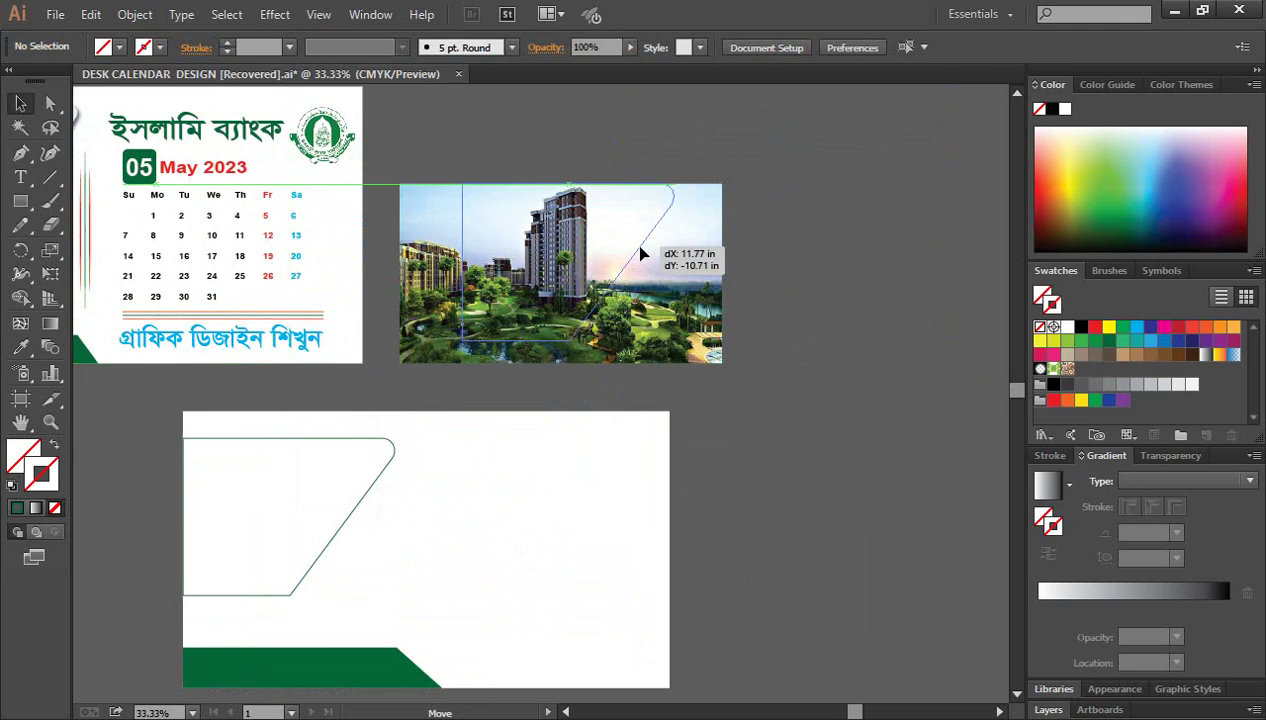
left_click_drag(641, 253, 645, 250)
left_click(837, 303)
left_click_drag(845, 298, 520, 190)
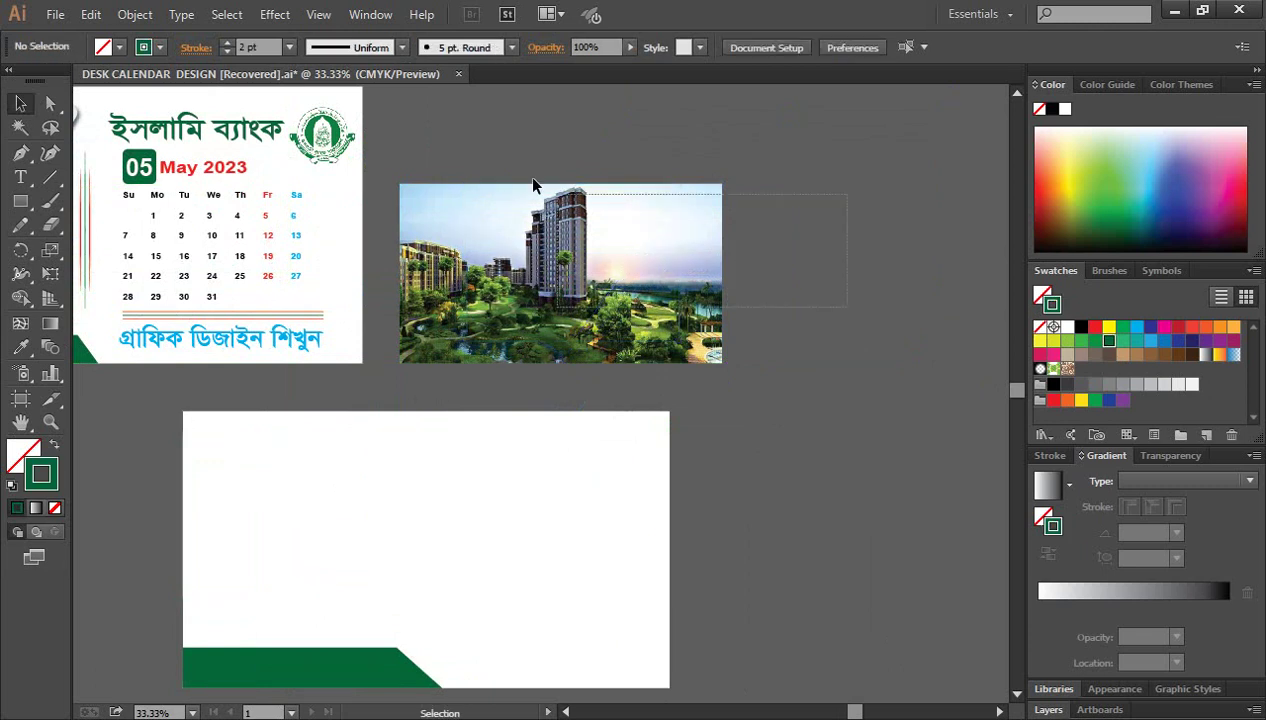
left_click(826, 296)
left_click(685, 310)
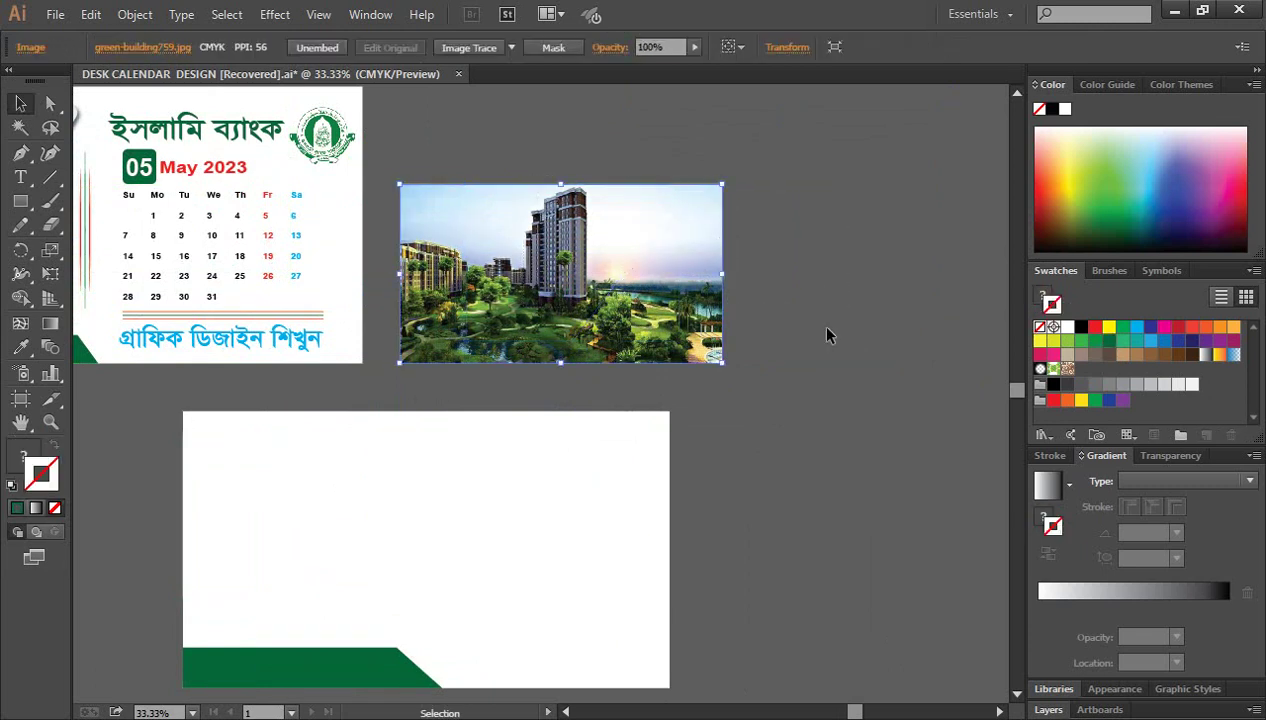
Step: Bring the curved shape in front and make a clipping mask with the building photo
key("ctrl+shift+[")
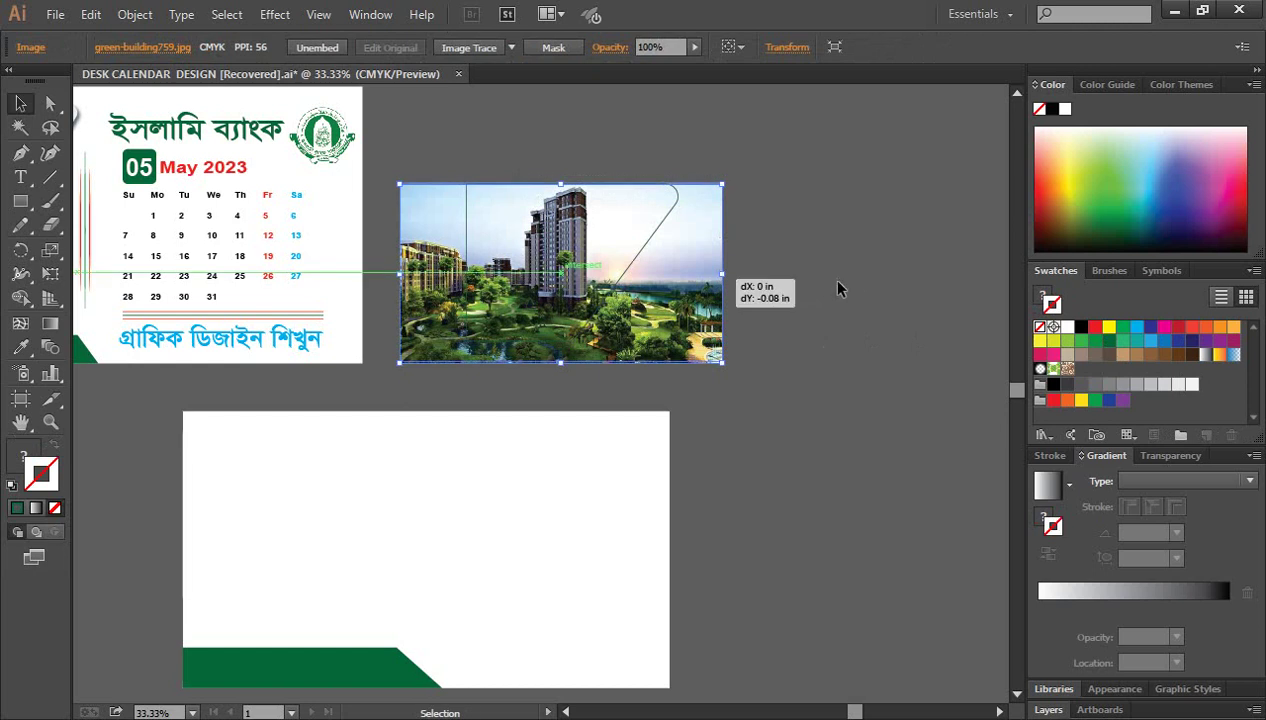
left_click(855, 285)
left_click_drag(714, 268, 600, 205)
right_click(566, 202)
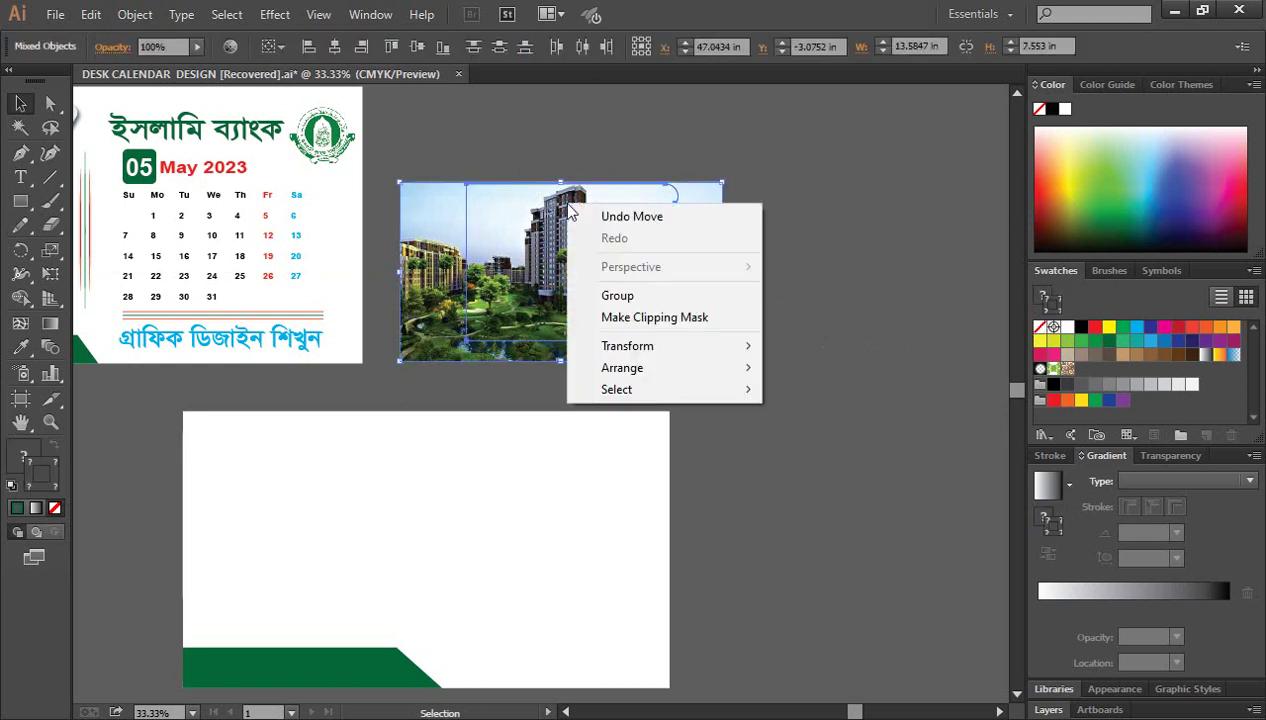
left_click(670, 318)
left_click(799, 340)
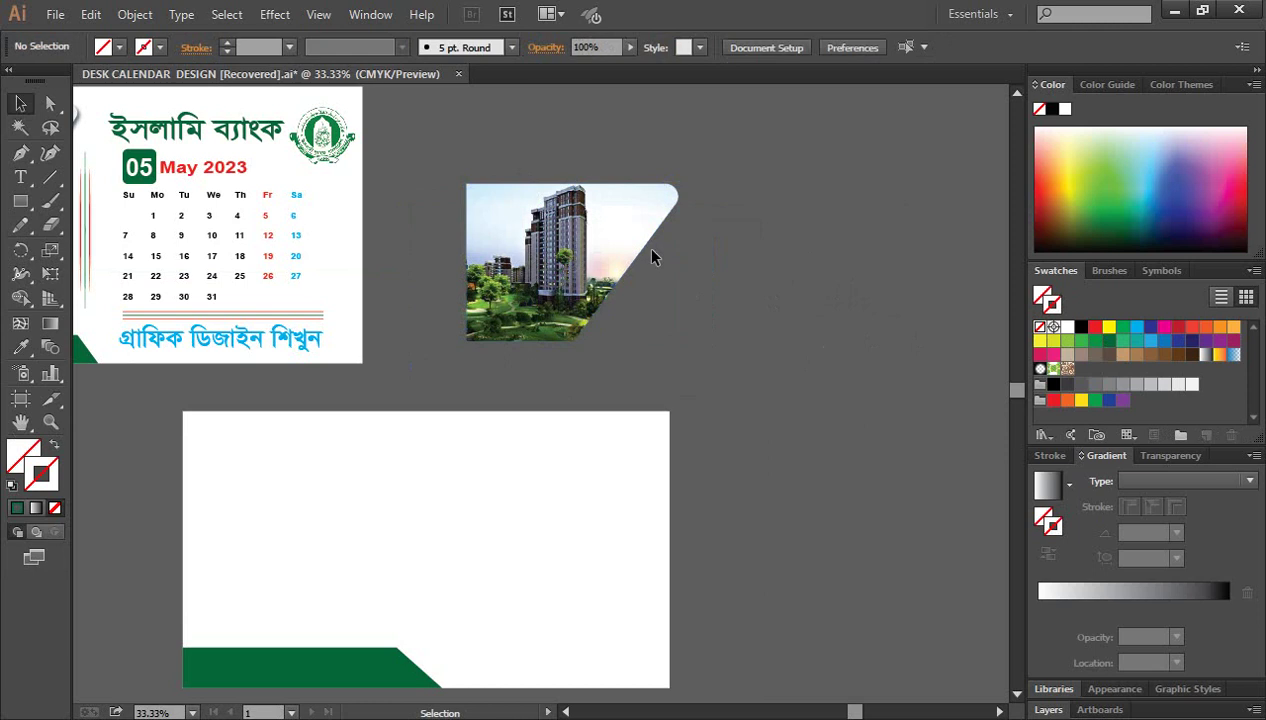
Step: Move the clipped photo to the lower artboard's top-left corner
scroll(651, 258, "down", 1)
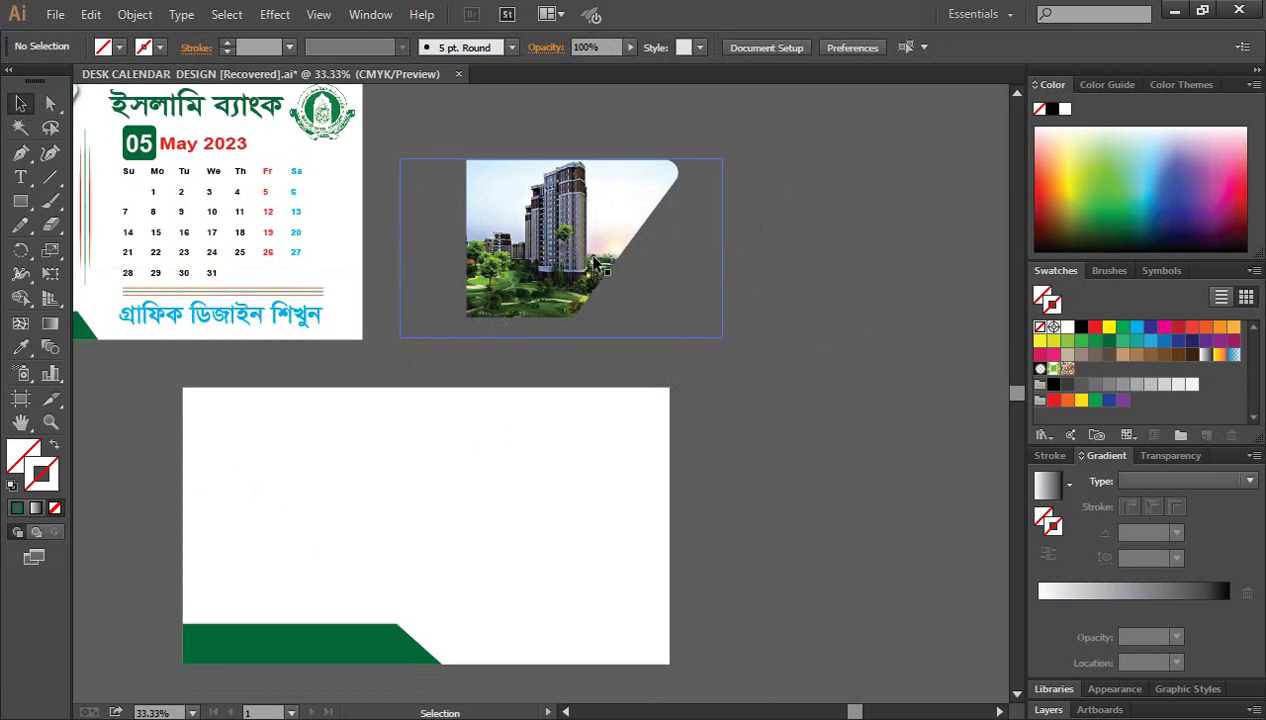
right_click(558, 232)
left_click(844, 310)
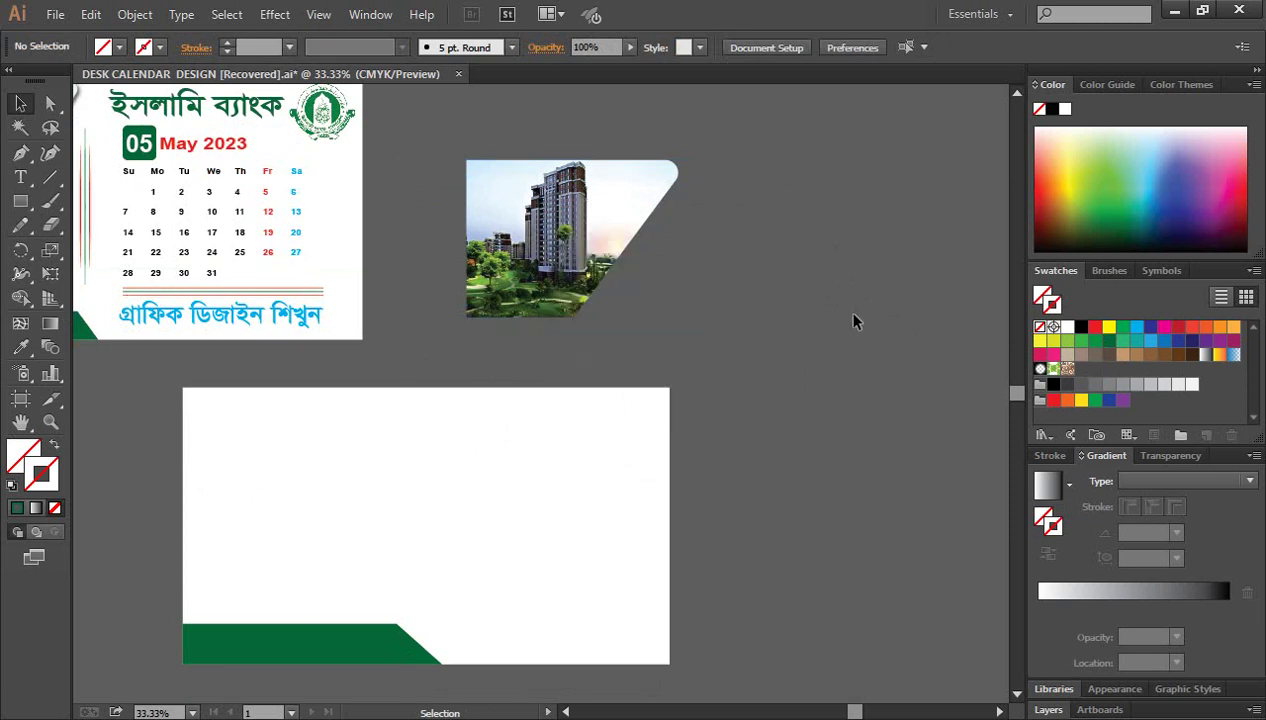
mouse_move(541, 230)
left_mouse_down()
mouse_move(270, 483)
mouse_move(255, 474)
mouse_move(264, 480)
left_mouse_up()
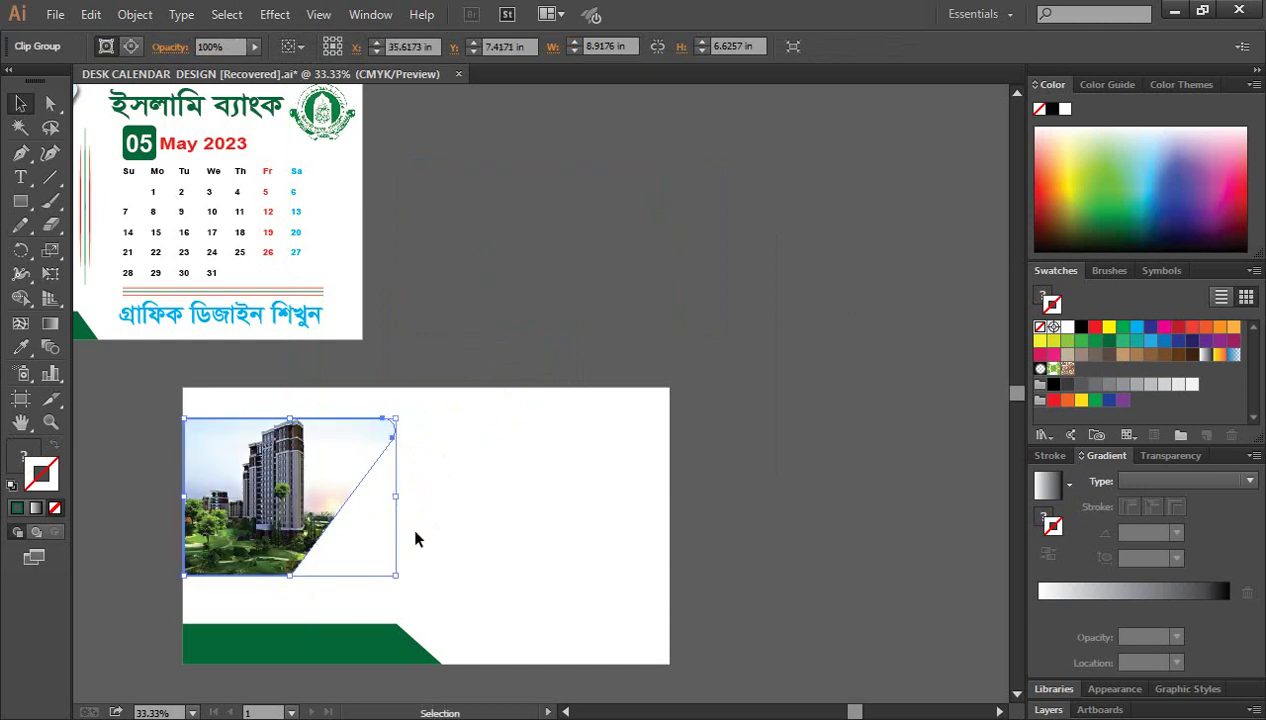
left_click(540, 516)
left_click(326, 478)
scroll(316, 500, "up", 2)
scroll(331, 517, "up", 2)
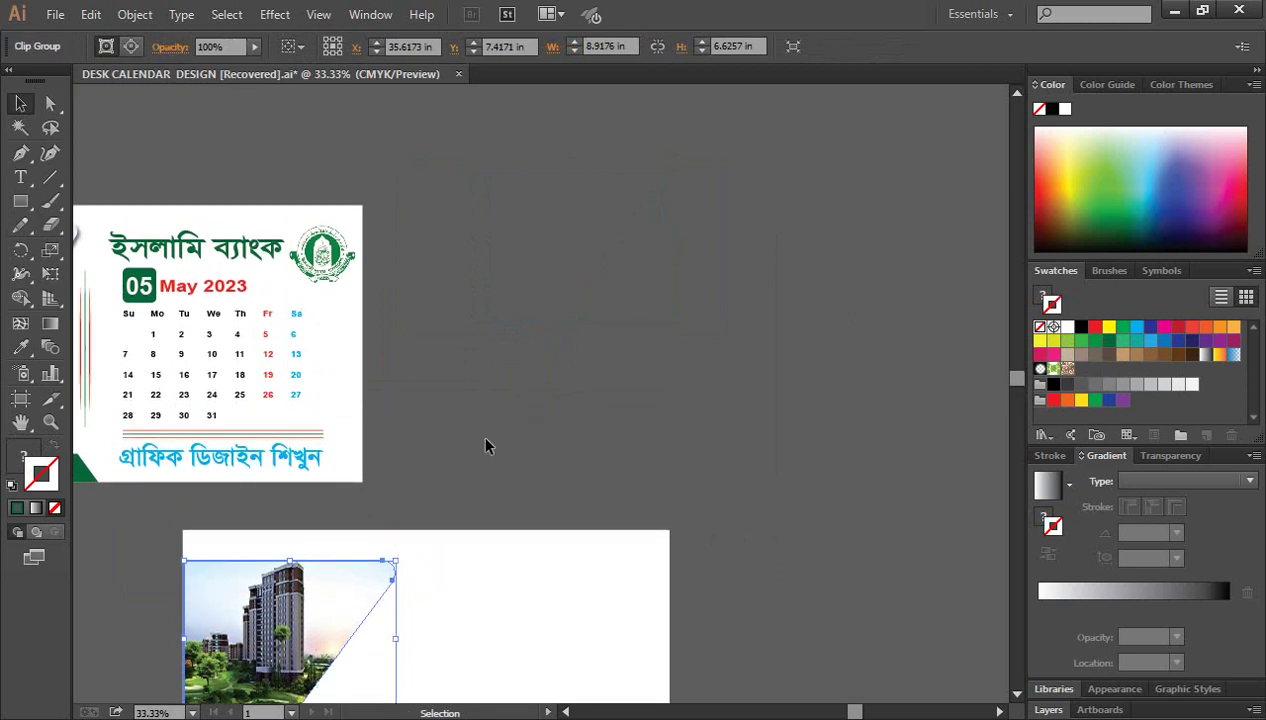
left_click_drag(497, 418, 670, 390)
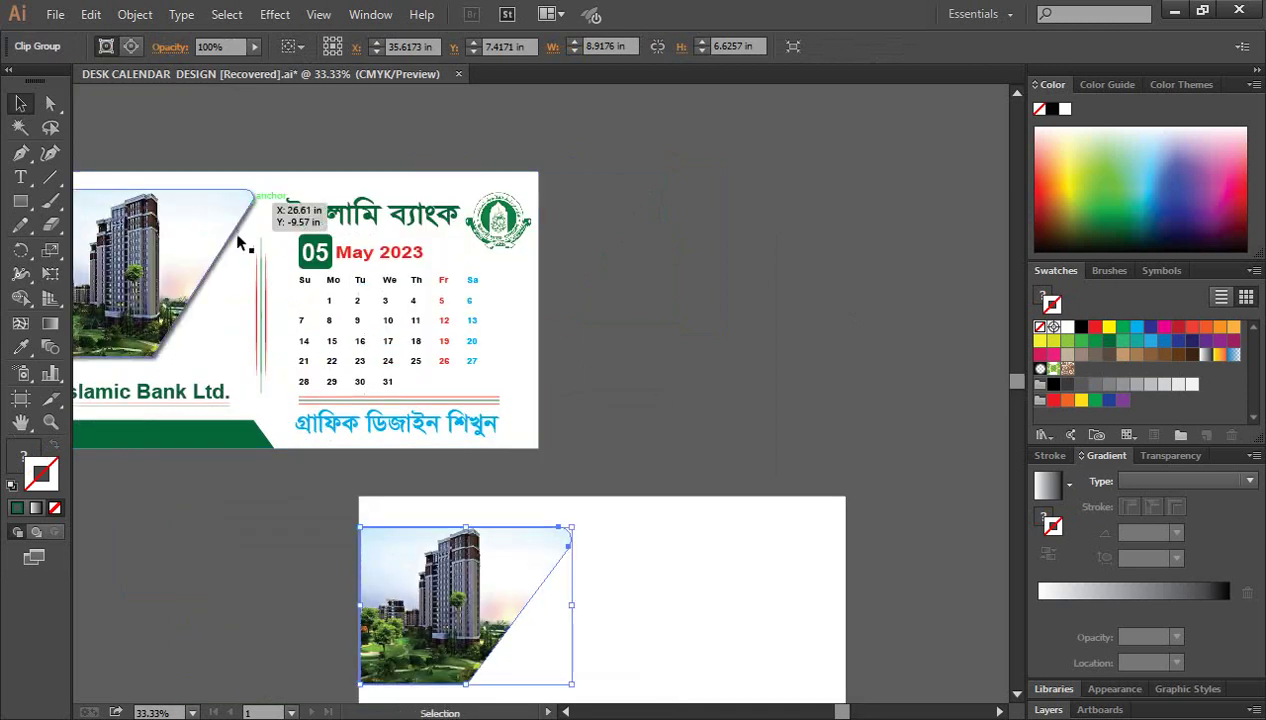
scroll(735, 370, "down", 2)
left_click(732, 312)
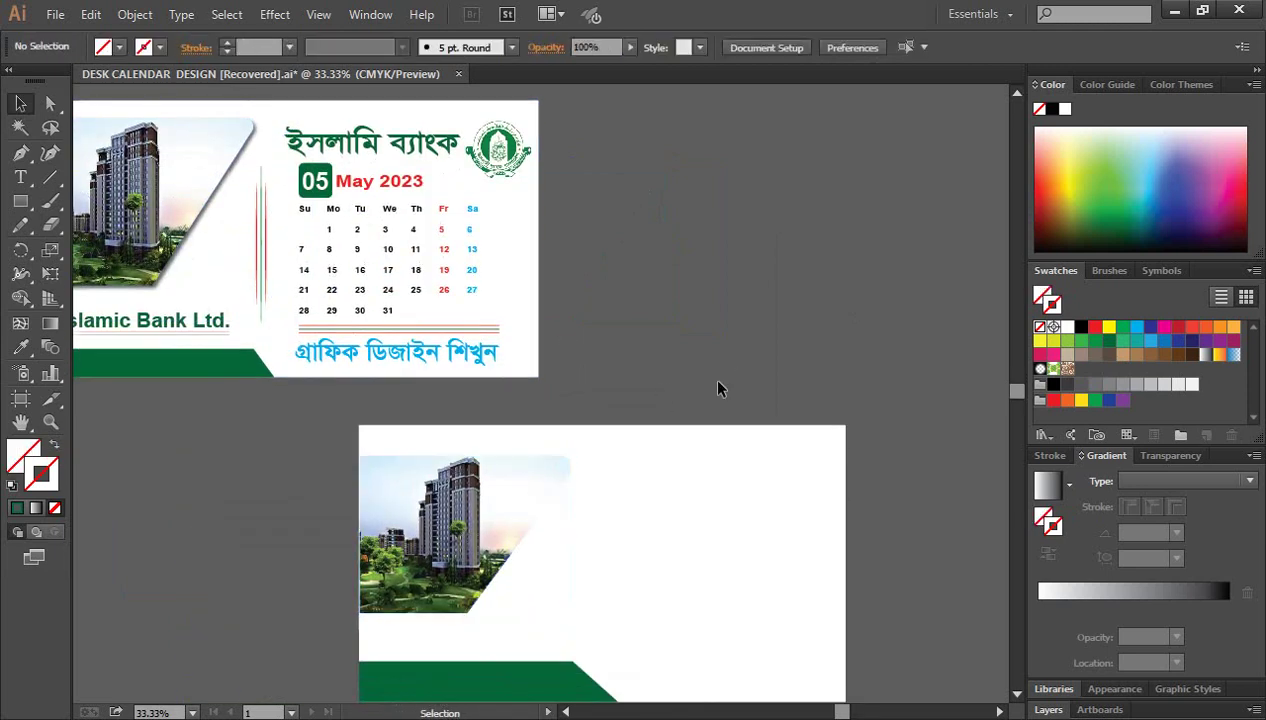
scroll(600, 430, "down", 1)
left_click(460, 497)
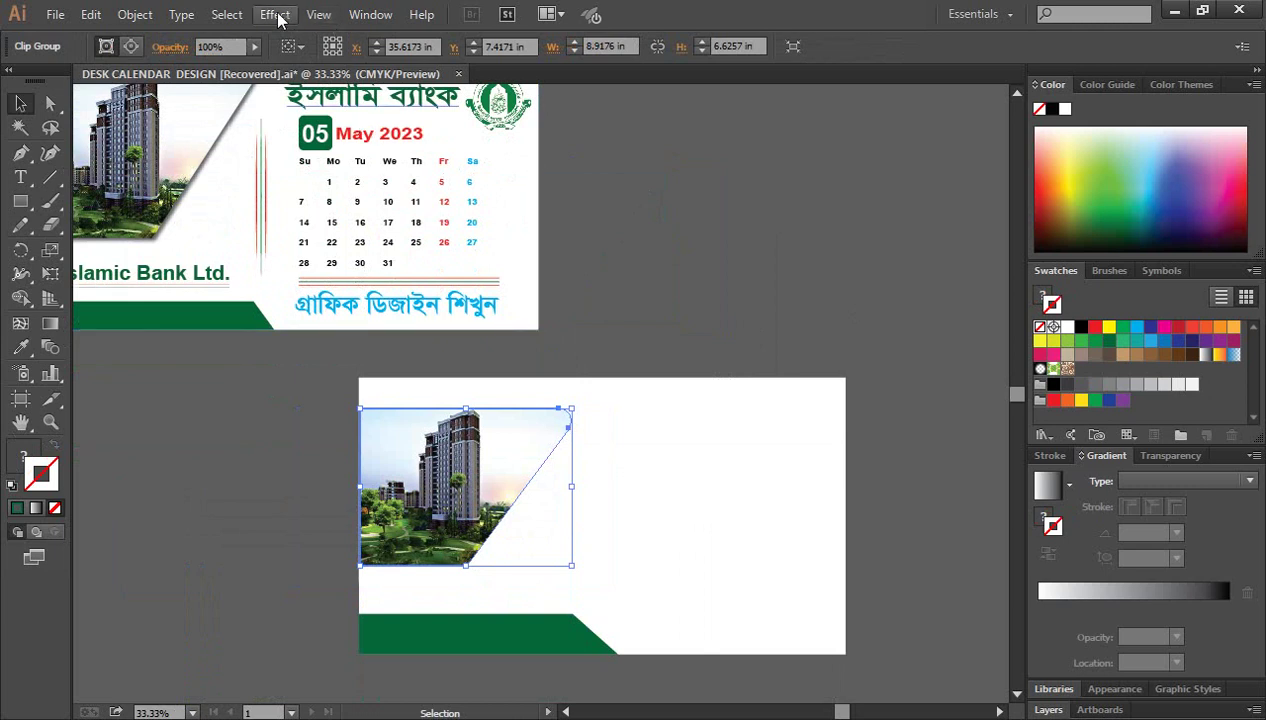
Step: Give the clipped photo a Multiply 75% drop shadow with 0.1 in offsets and 0.07 in blur
left_click(275, 14)
mouse_move(300, 238)
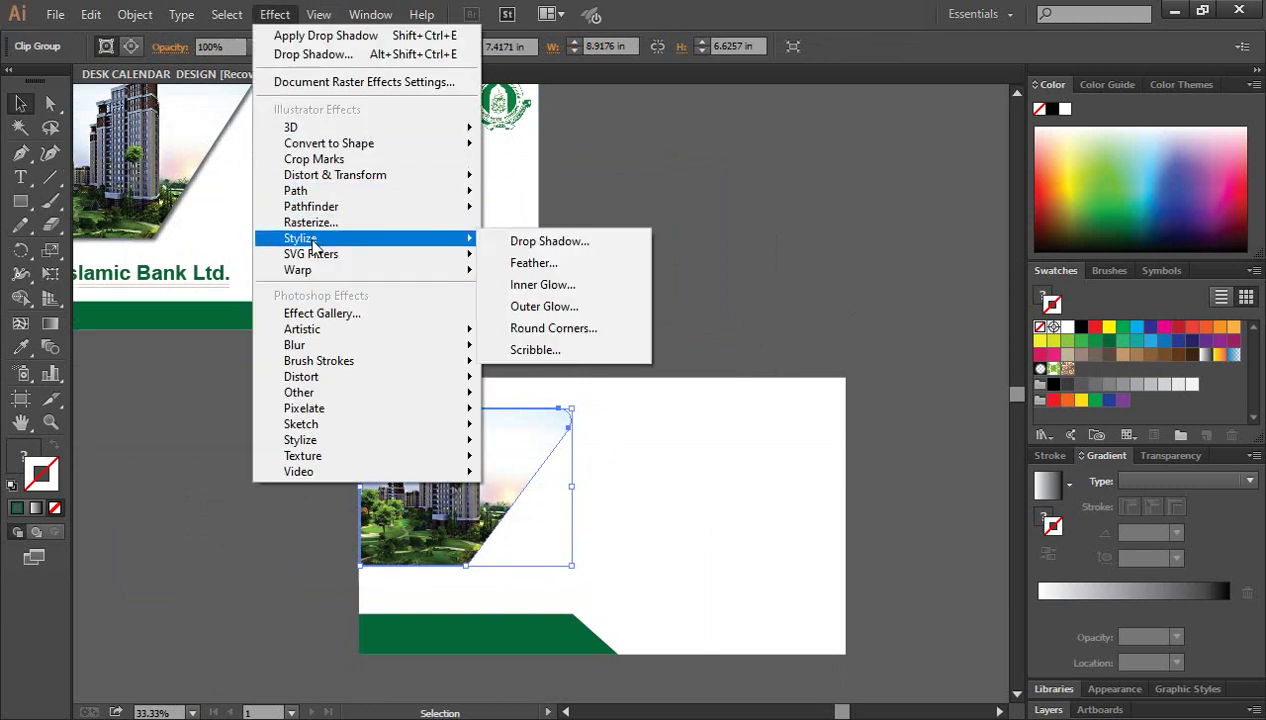
left_click(518, 249)
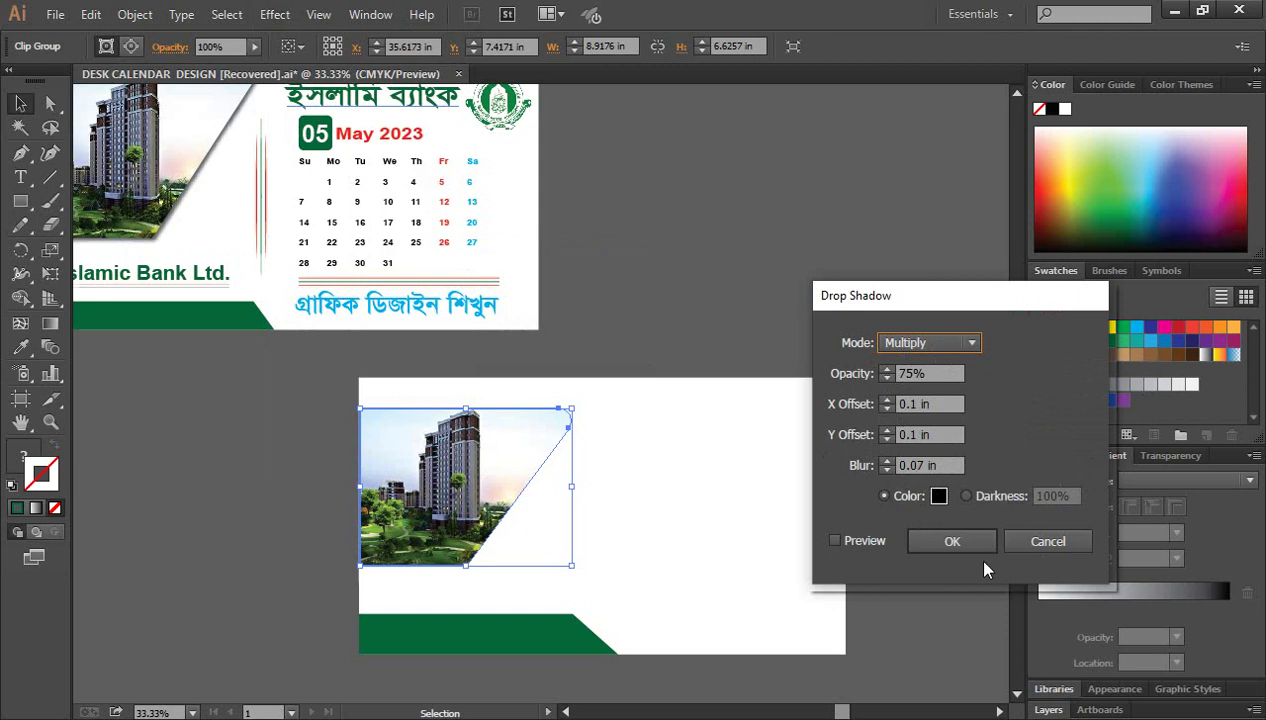
left_click(925, 541)
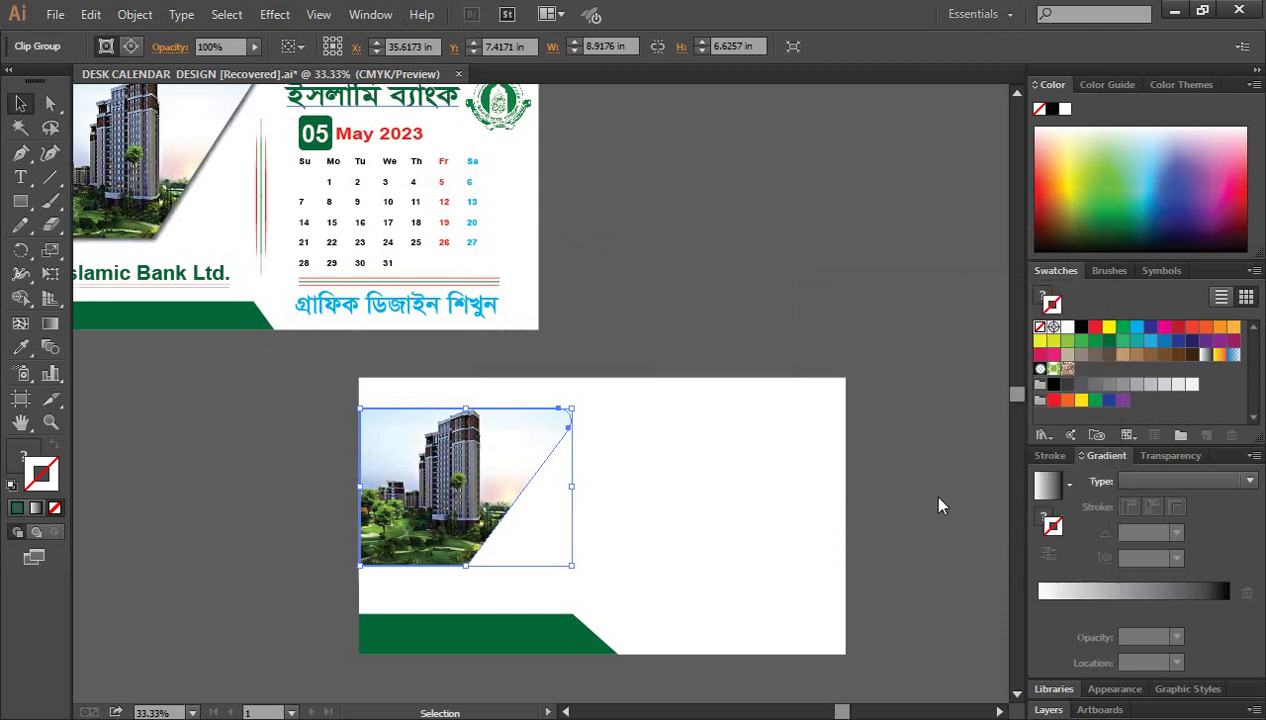
left_click(545, 505)
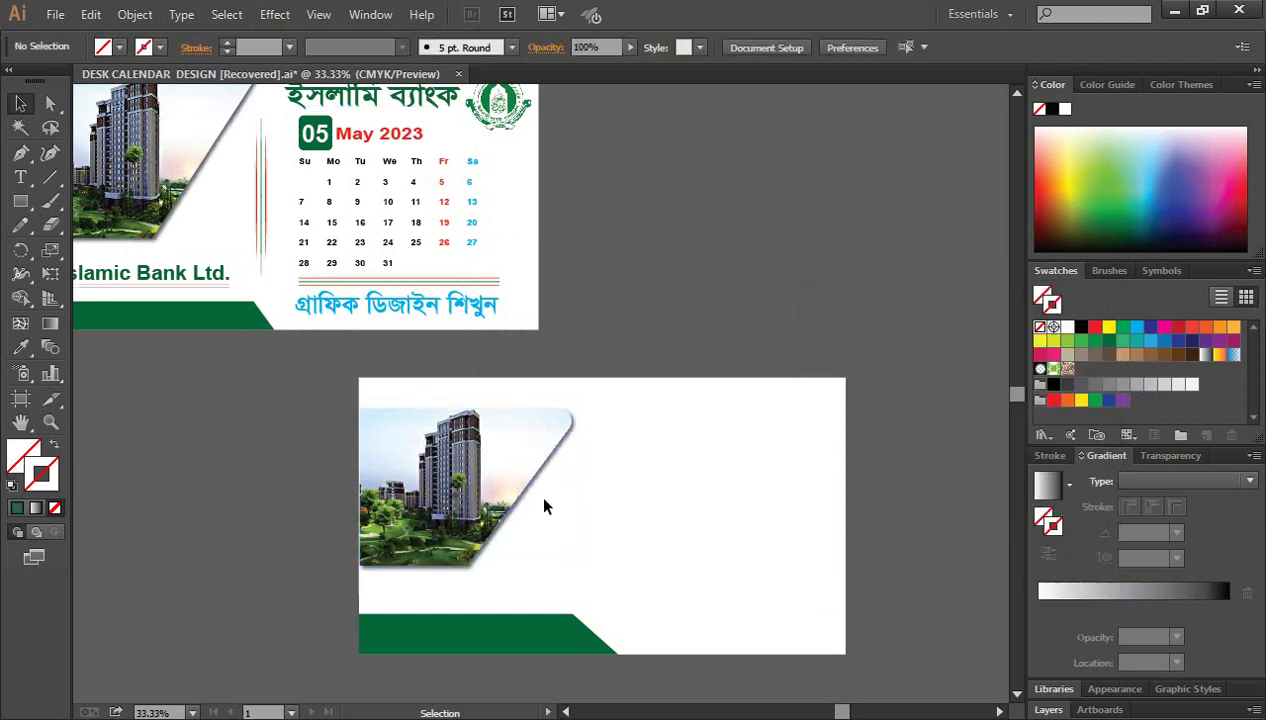
left_click(561, 439)
left_click(406, 572)
left_click_drag(868, 444, 945, 418)
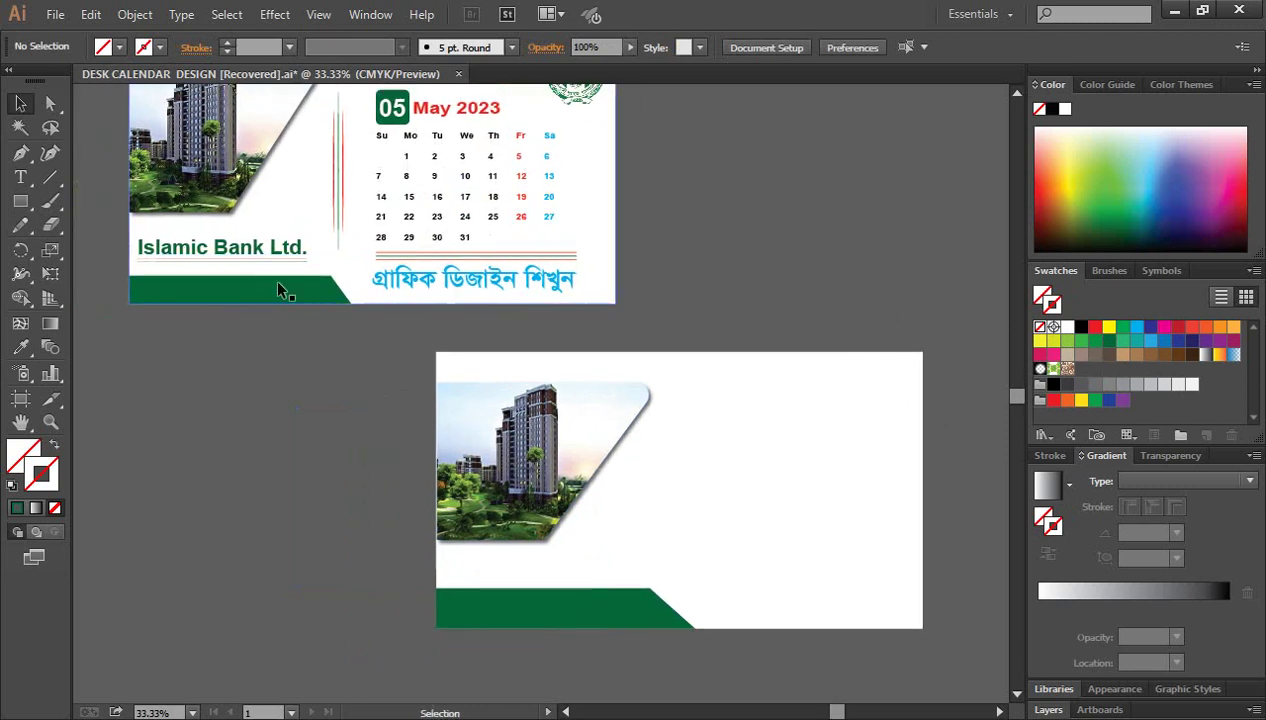
Step: Add an Arial Bold 36 pt 'Islami Bank Ltd' text line on the pasteboard
key("ctrl+plus")
mouse_move(678, 490)
left_mouse_down()
mouse_move(521, 441)
mouse_move(388, 334)
mouse_move(437, 300)
left_mouse_up()
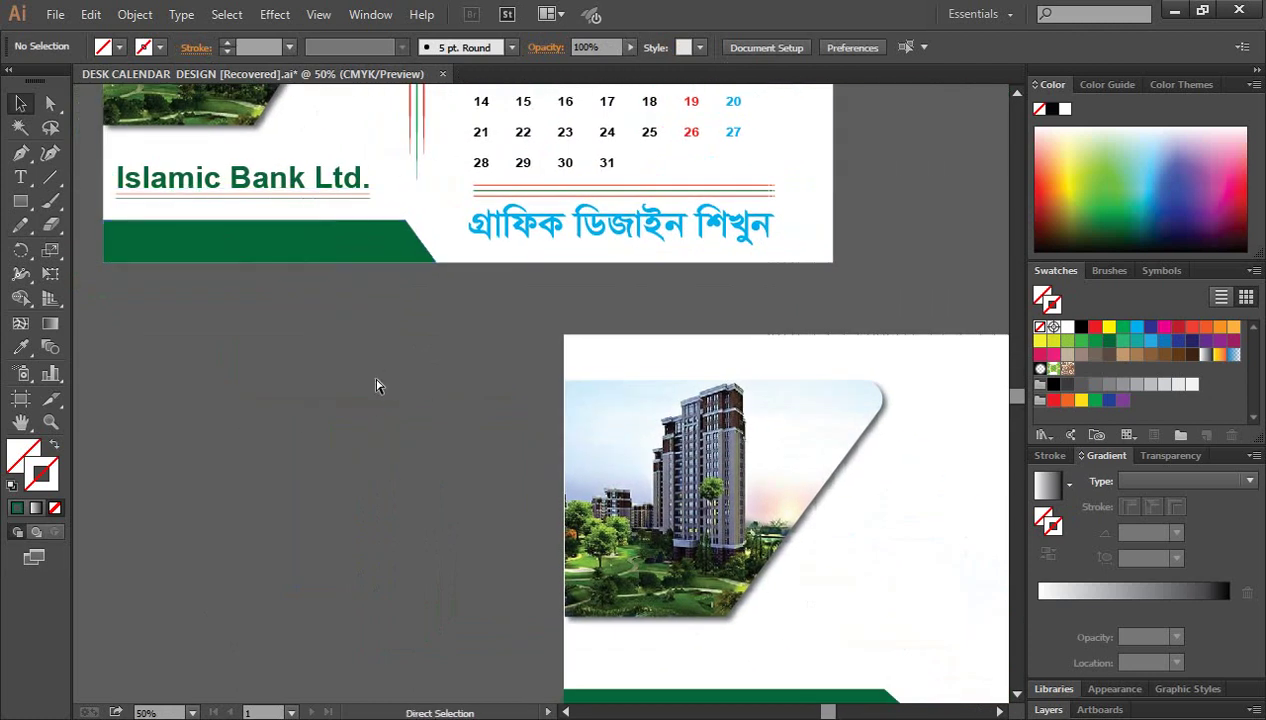
key("ctrl+minus")
left_click(22, 177)
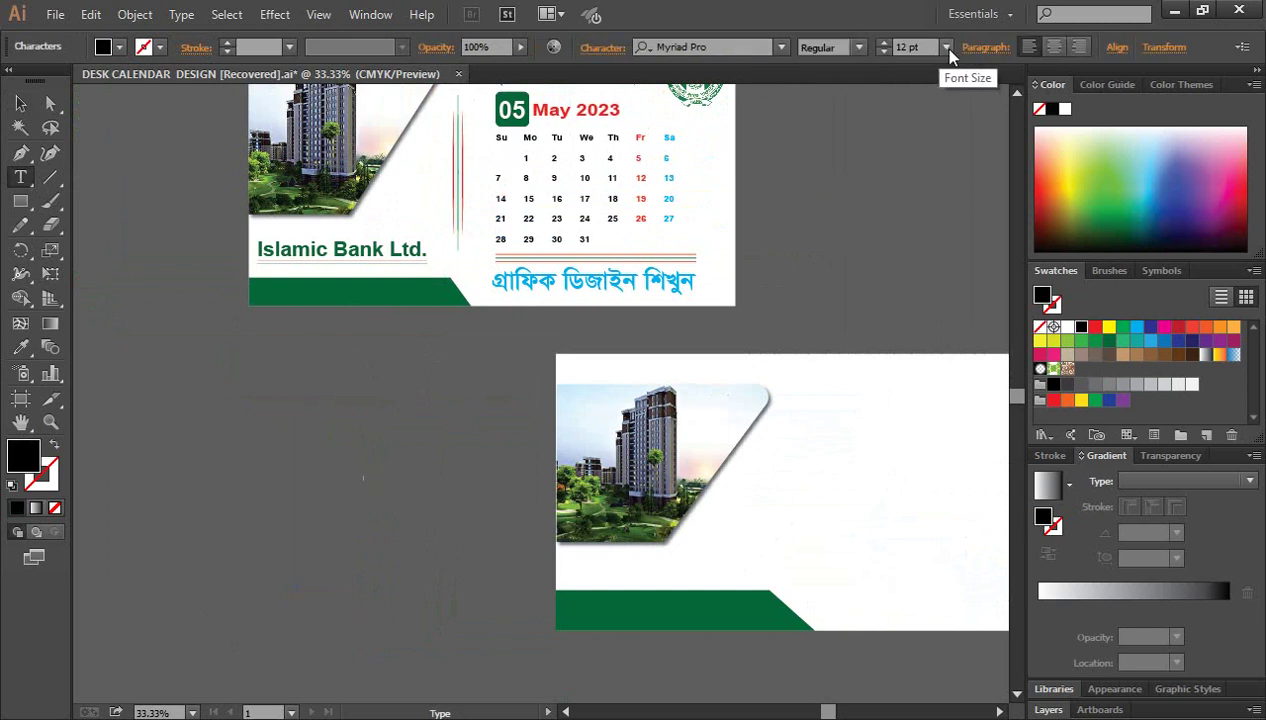
left_click(945, 47)
left_click(969, 335)
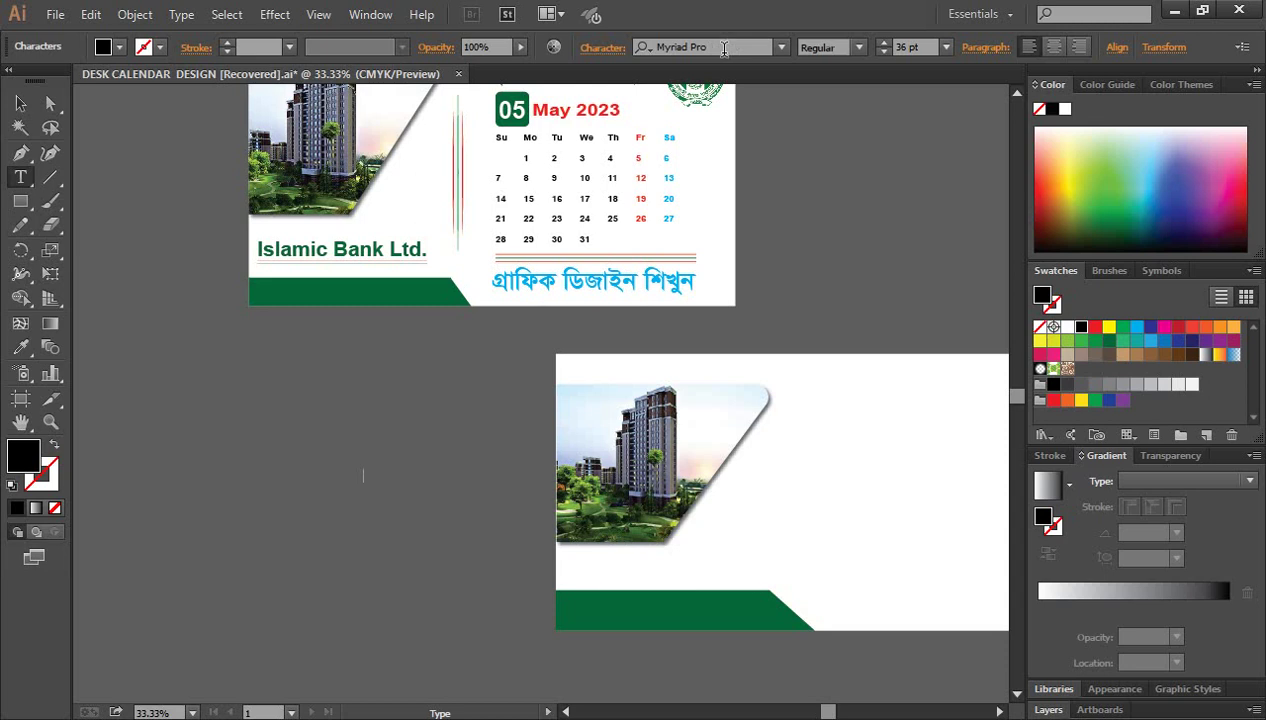
left_click(724, 48)
type("a")
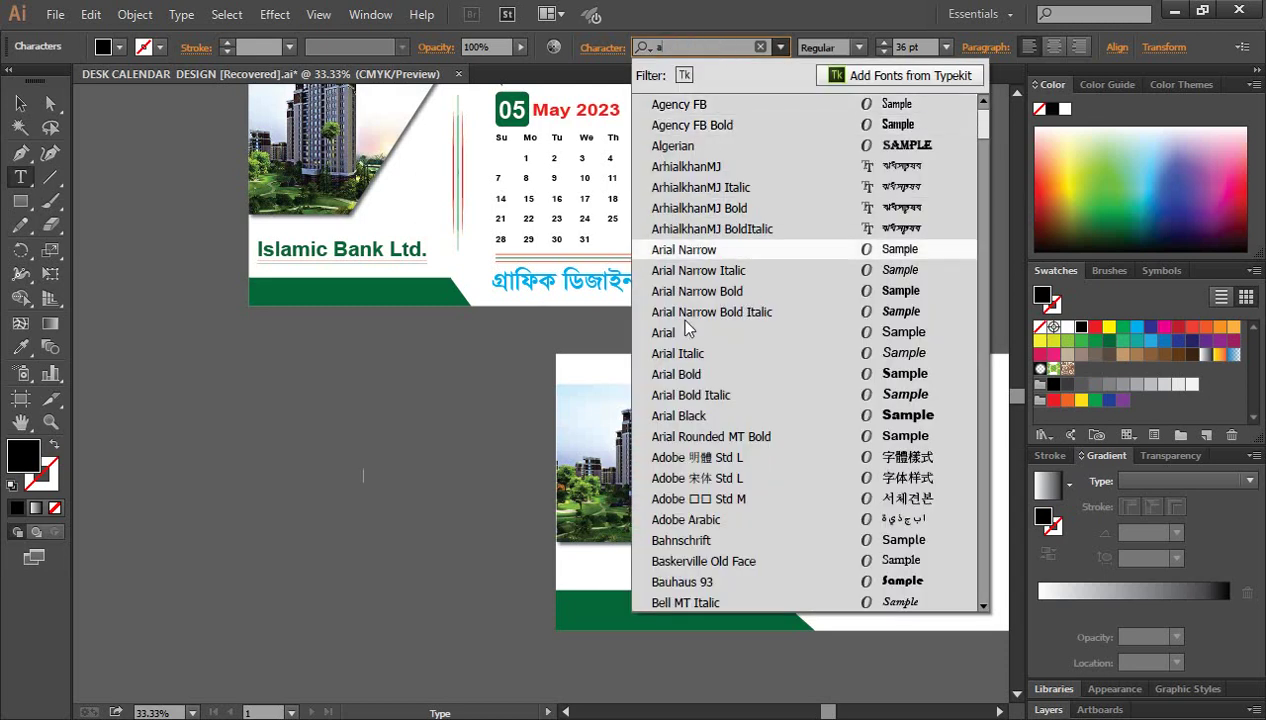
left_click(678, 372)
left_click(366, 469)
type("Islami Bank Ltd")
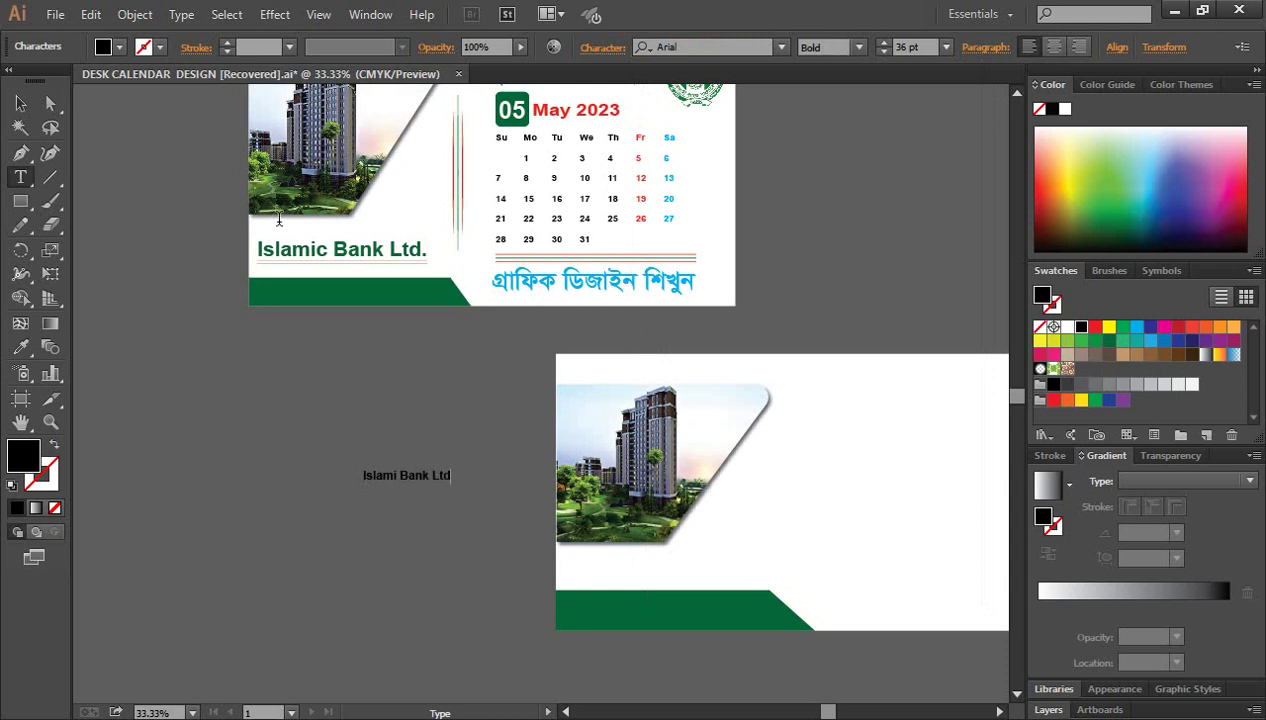
left_click(20, 104)
Step: Enlarge the bank name below the photo and color it green
left_click(430, 476)
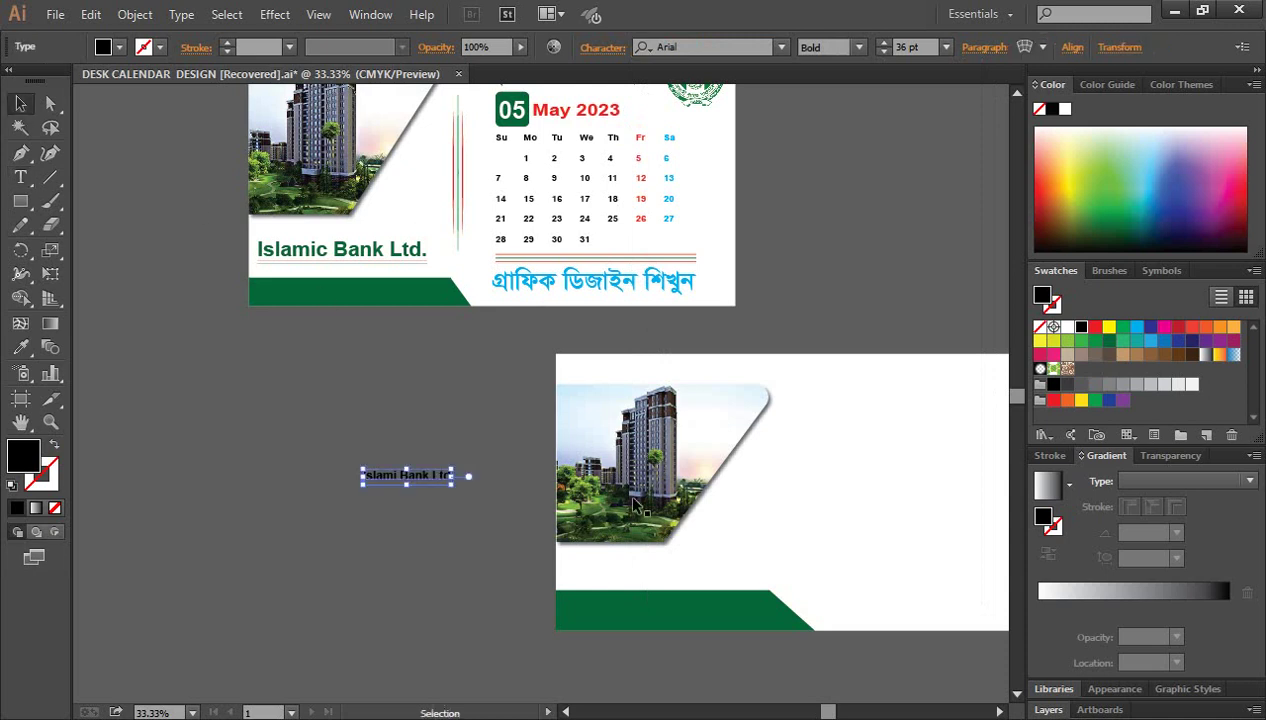
mouse_move(450, 487)
left_mouse_down()
mouse_move(508, 492)
mouse_move(728, 580)
mouse_move(733, 566)
left_mouse_up()
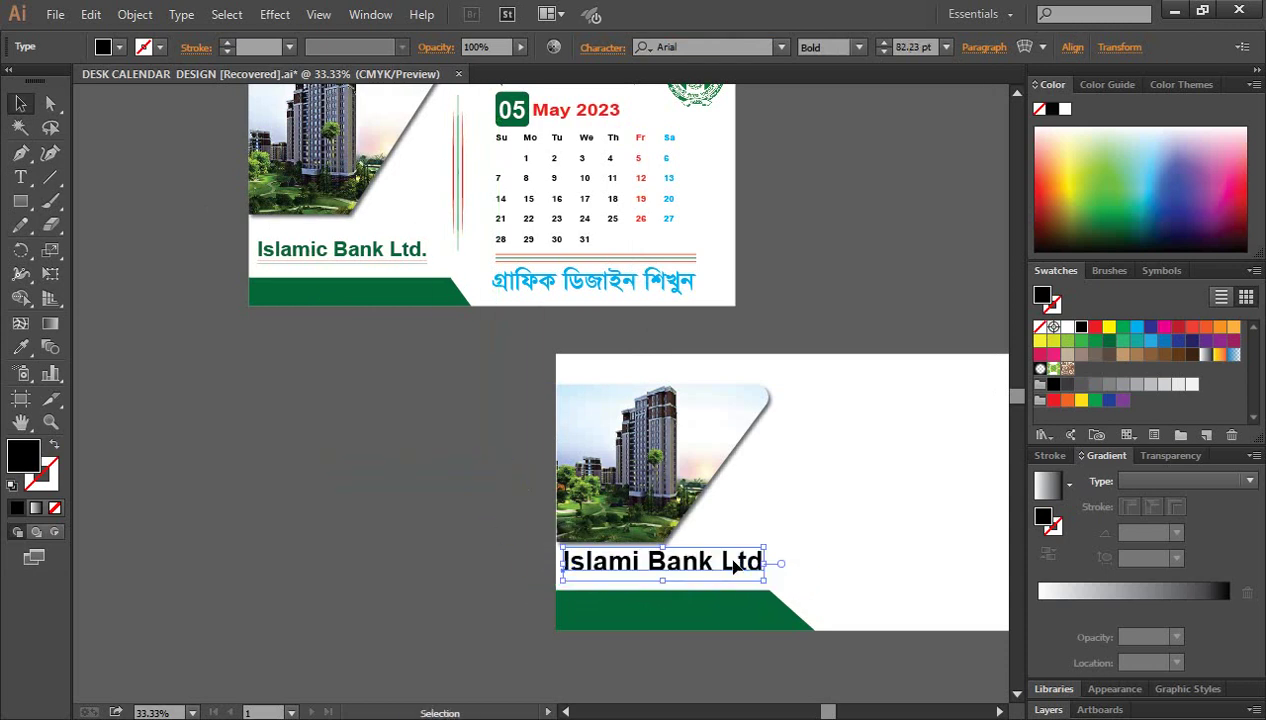
left_click(1108, 341)
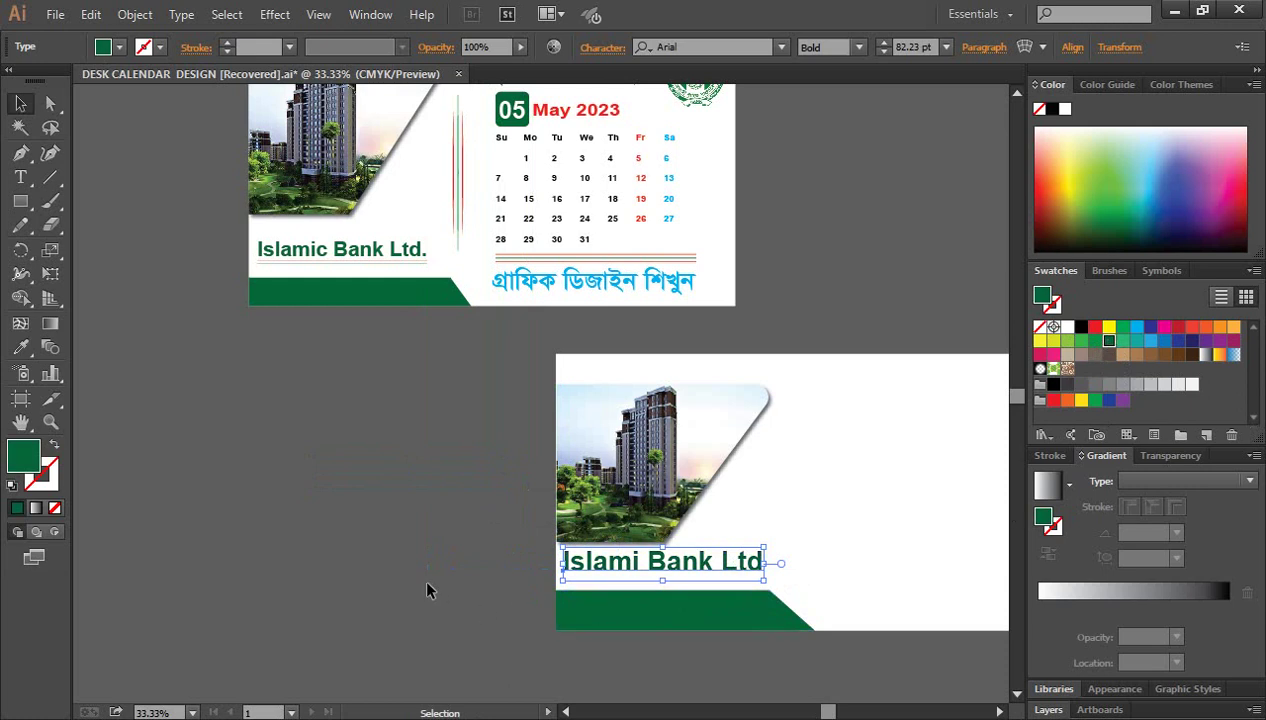
left_click(593, 640)
Step: Add a period after 'Ltd' so the heading reads 'Islami Bank Ltd.'
left_click(693, 556)
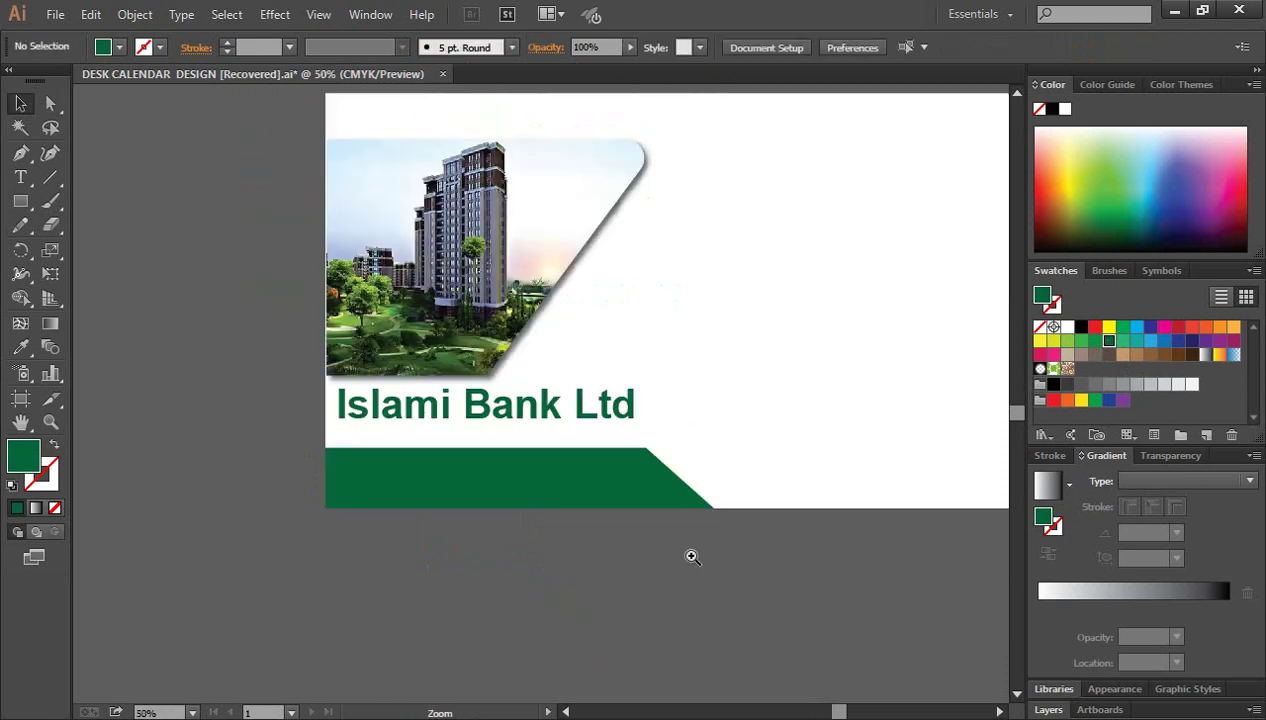
left_click(537, 444)
left_click(20, 177)
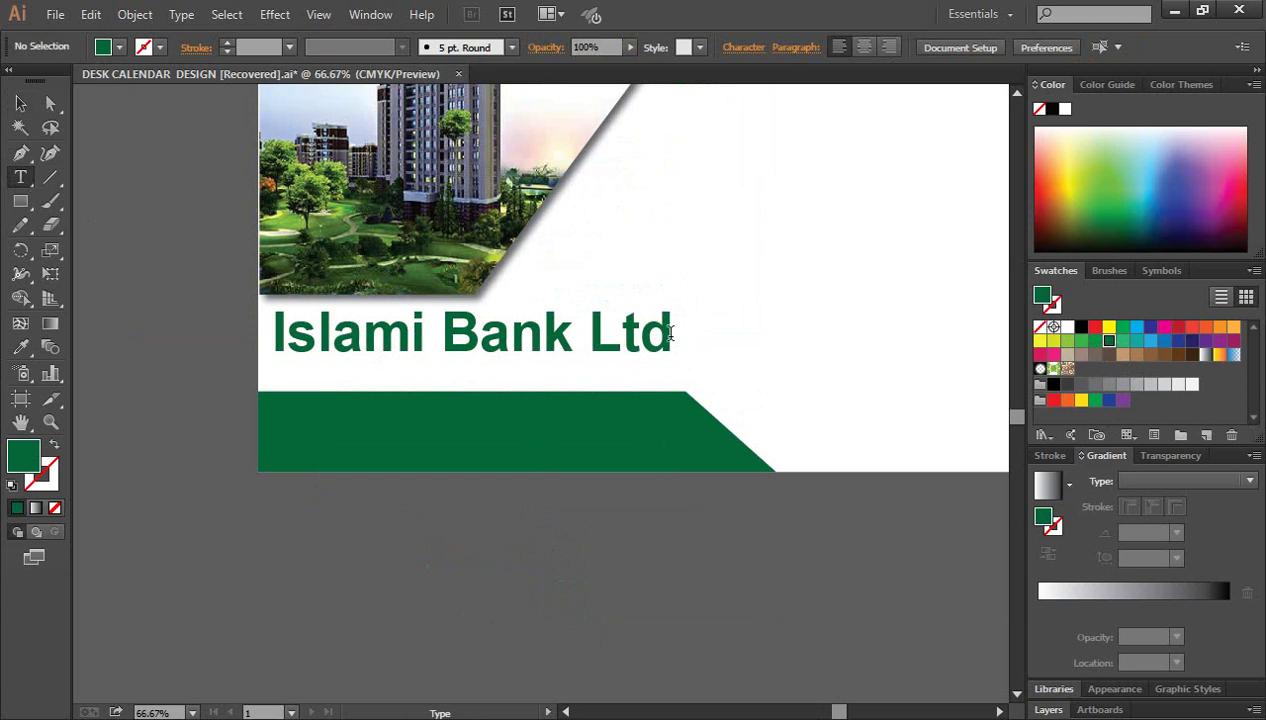
left_click(670, 335)
type(".")
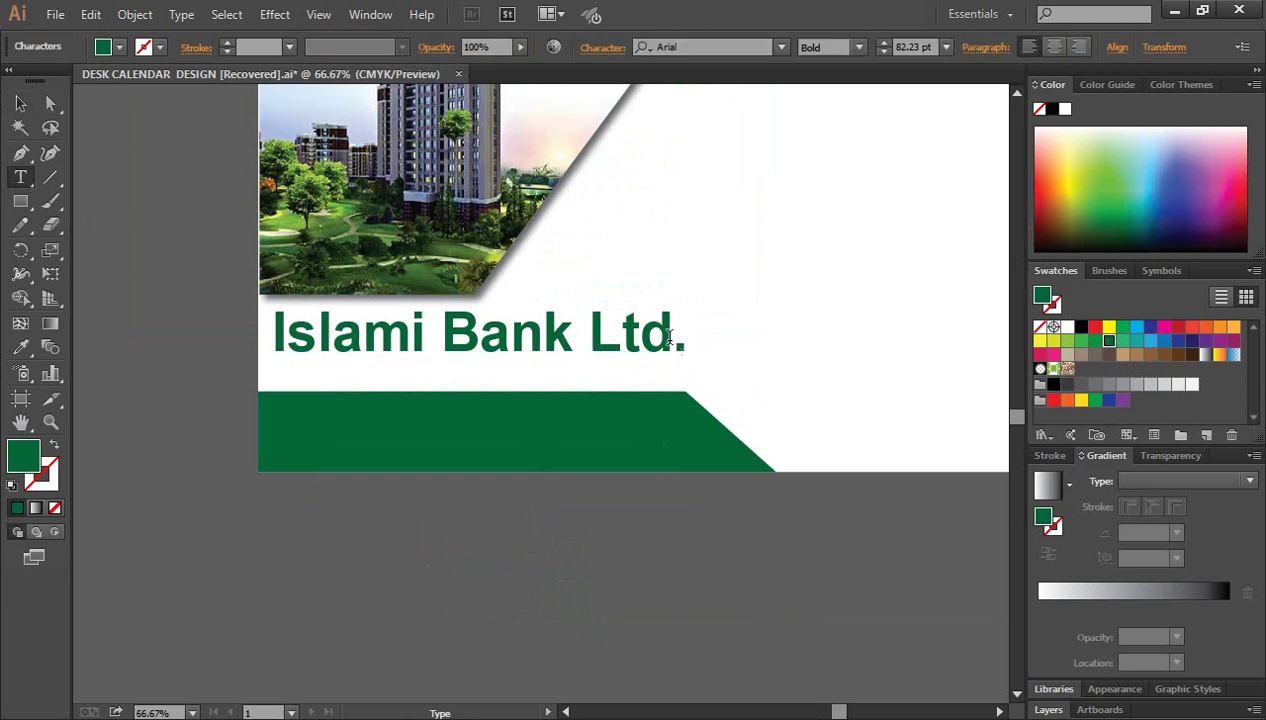
key("Escape")
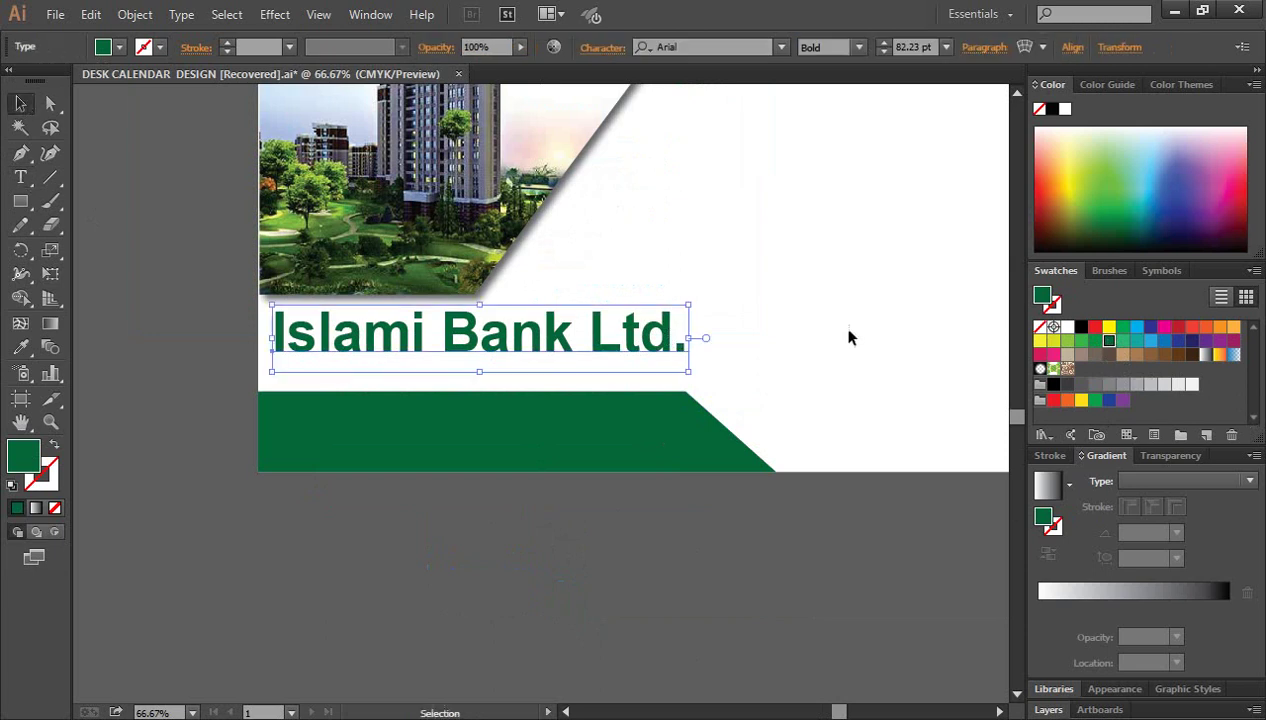
Step: Nudge the building photo up and the bank name slightly up and left
scroll(825, 336, "up", 3)
scroll(825, 336, "up", 2)
left_click(463, 408)
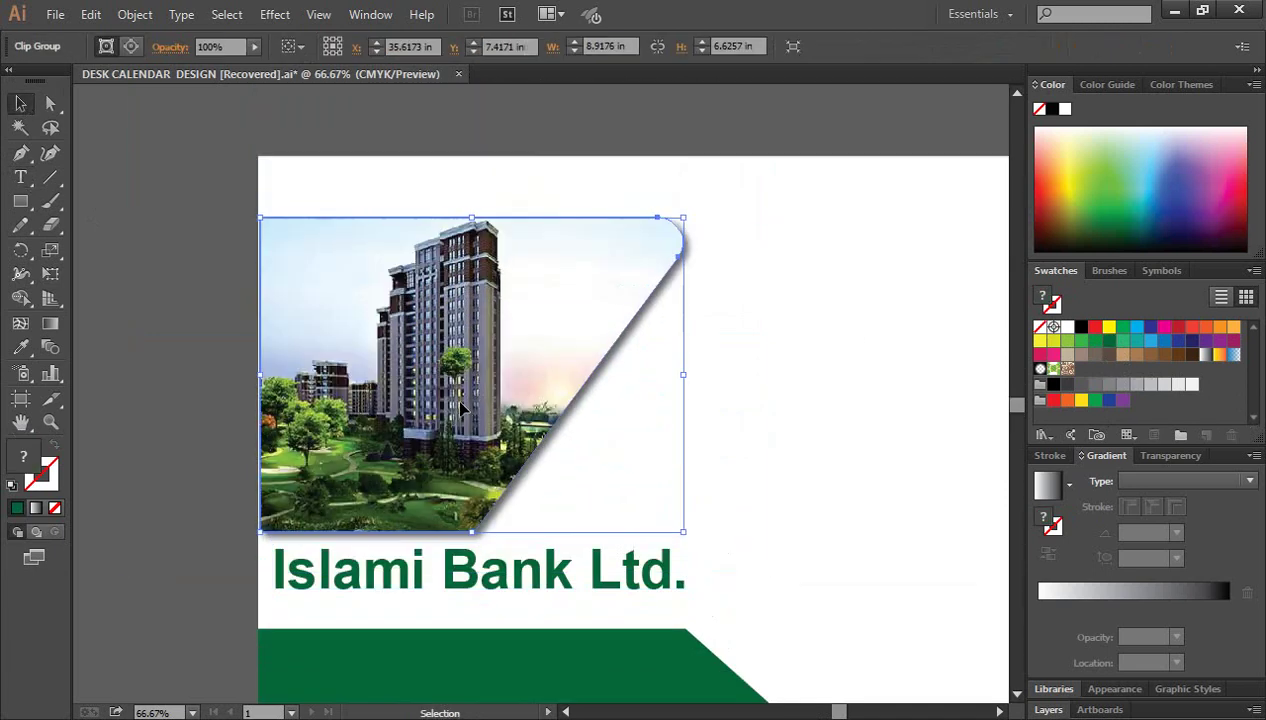
left_click_drag(463, 408, 463, 398)
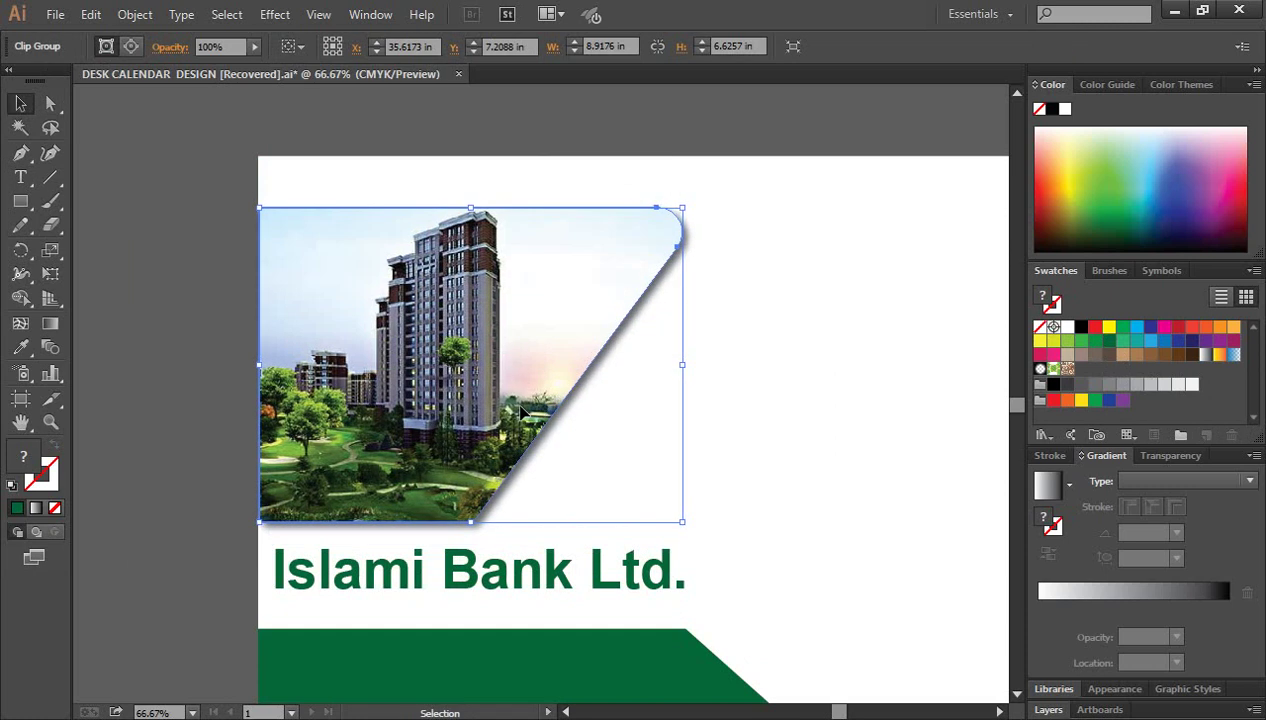
left_click(210, 300)
scroll(189, 307, "down", 1)
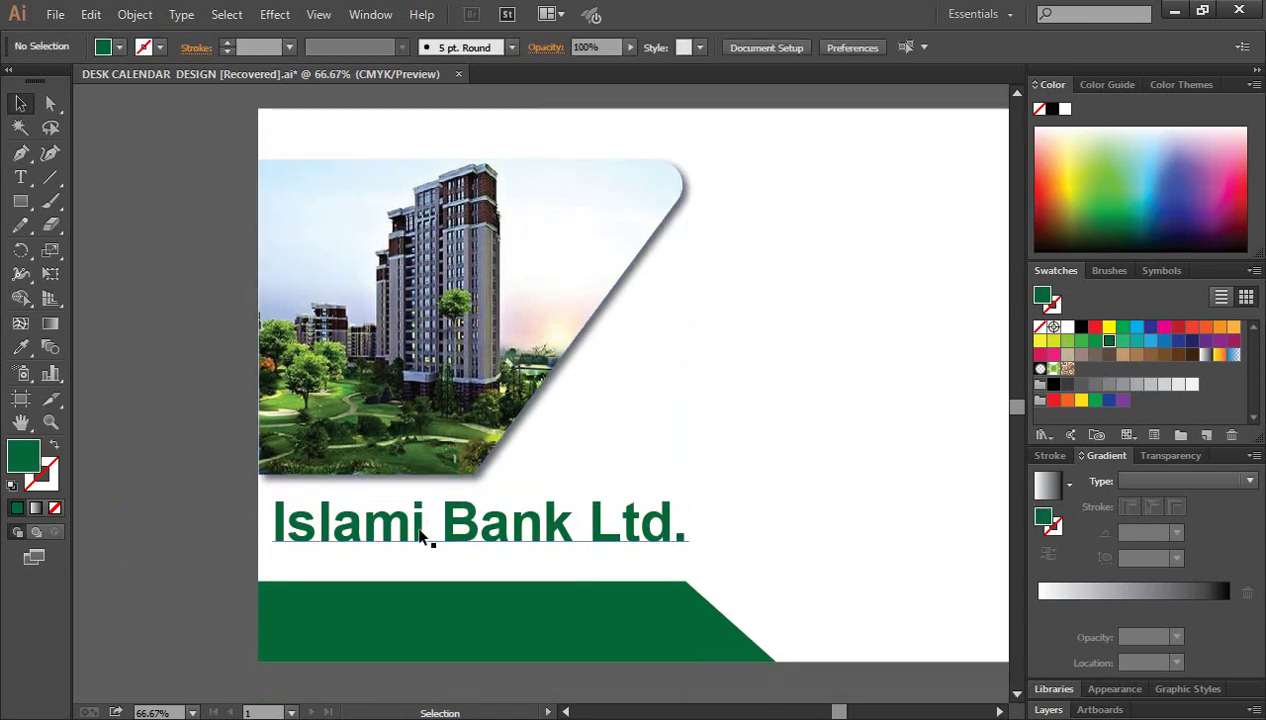
left_click_drag(419, 530, 411, 516)
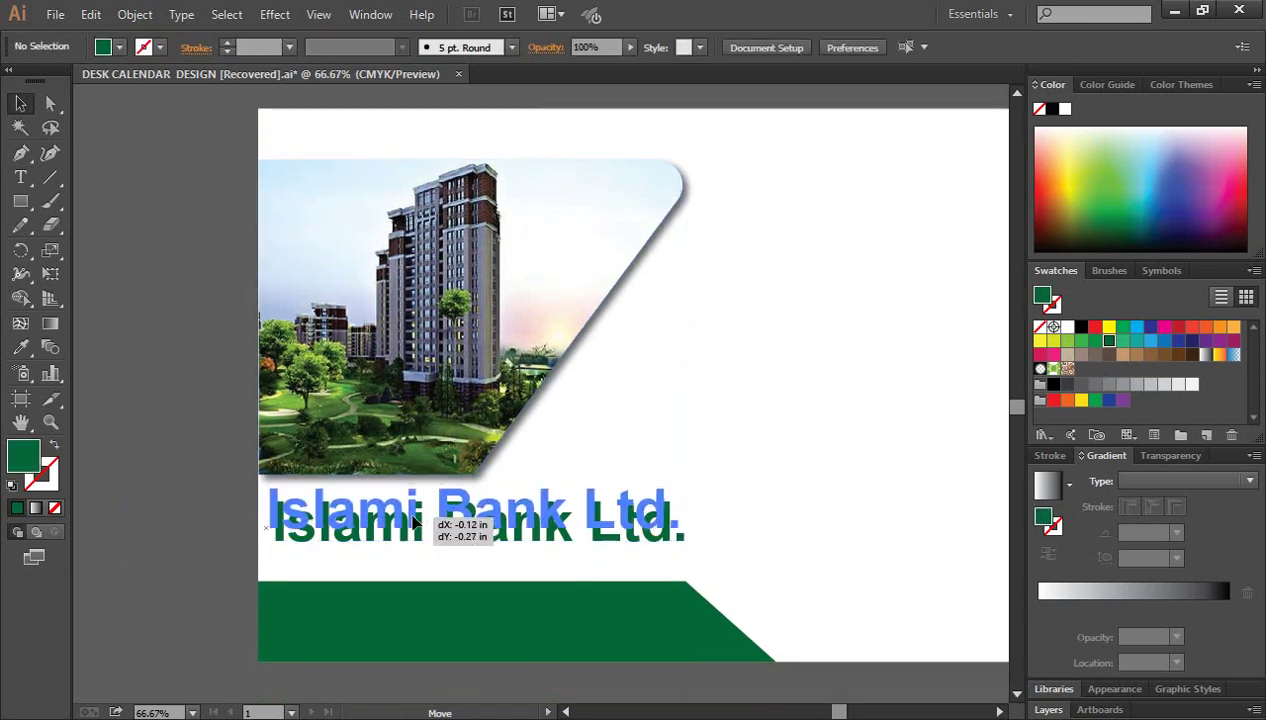
left_click(210, 481)
key("ctrl+minus")
key("ctrl+minus")
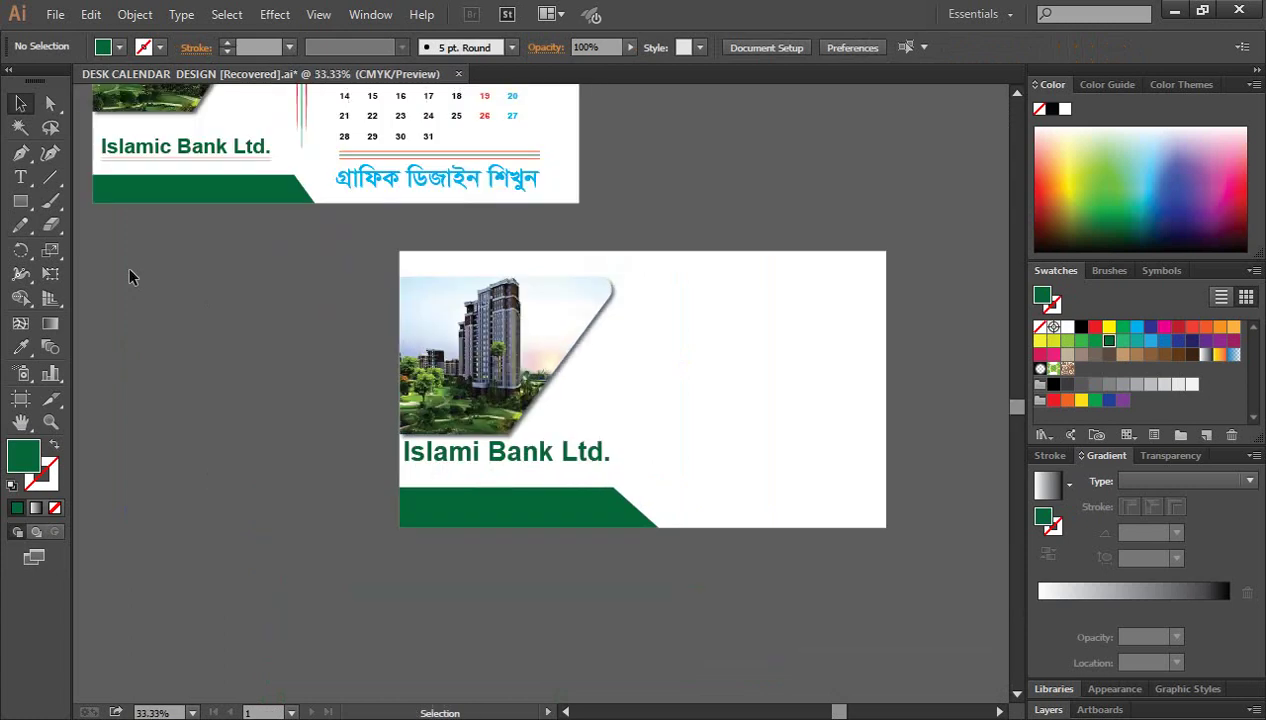
left_click(372, 277)
left_click(424, 386)
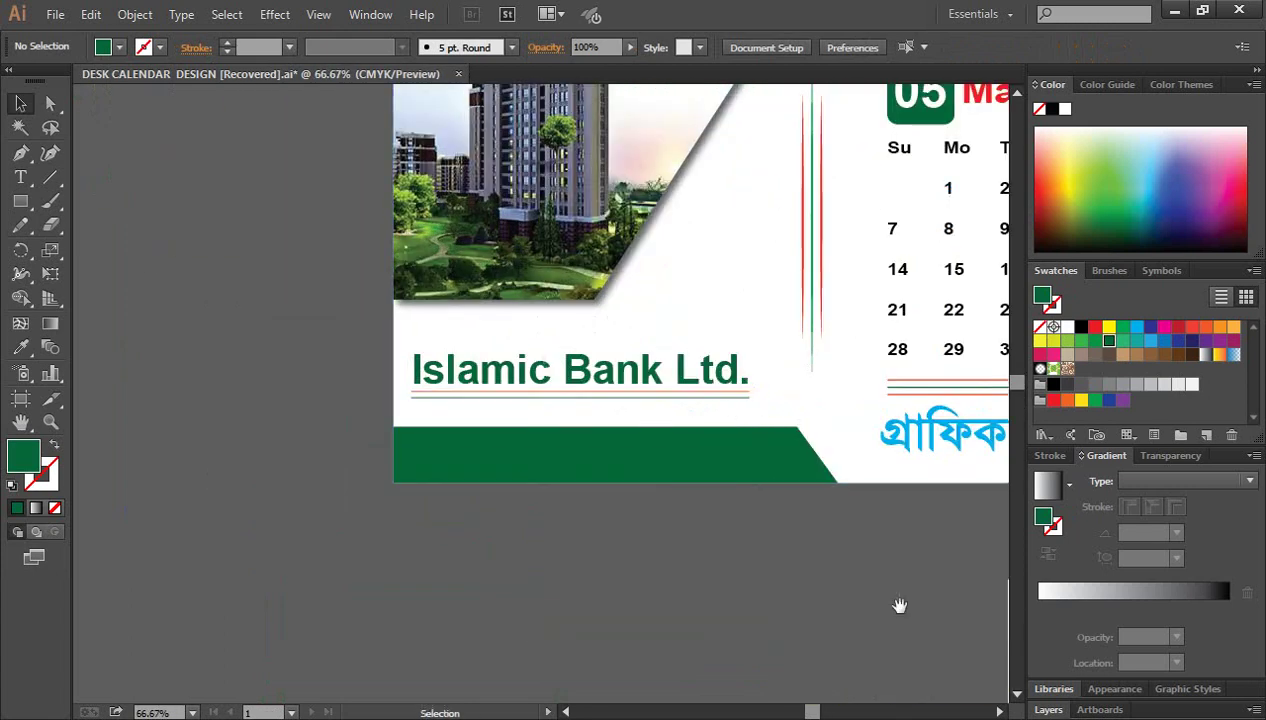
mouse_move(899, 605)
left_mouse_down()
mouse_move(438, 500)
mouse_move(303, 220)
left_mouse_up()
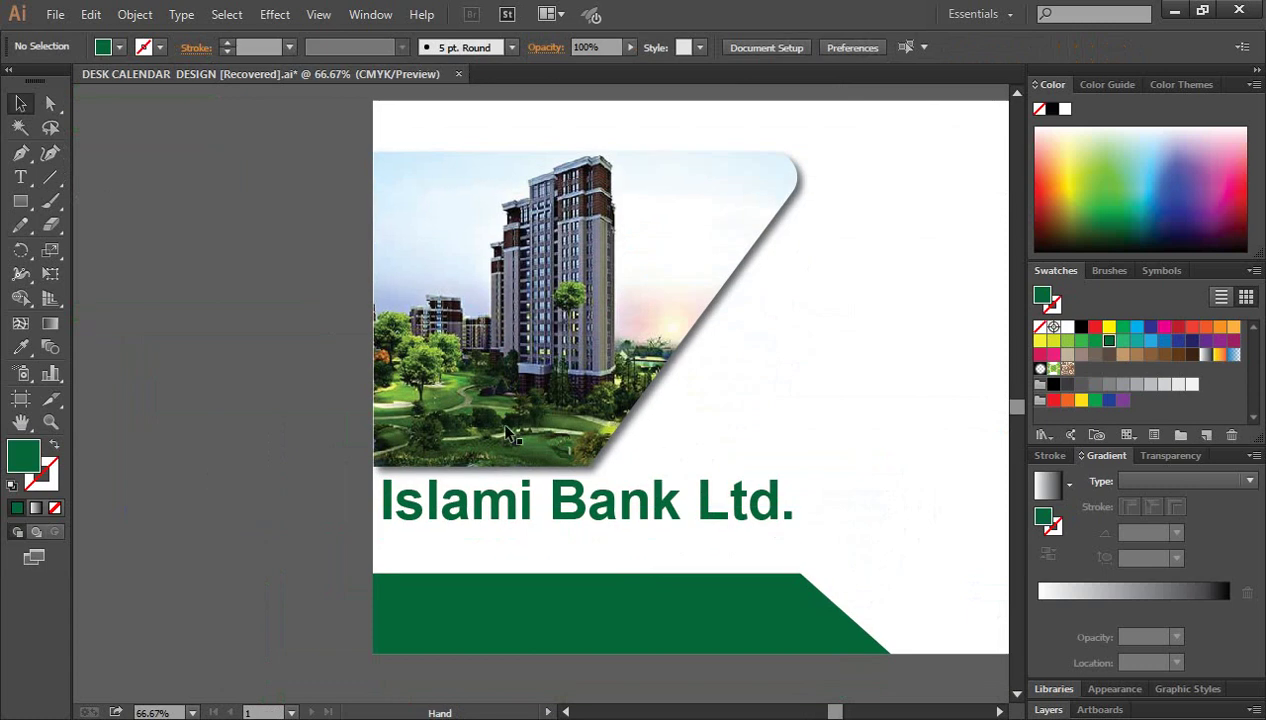
left_click(52, 178)
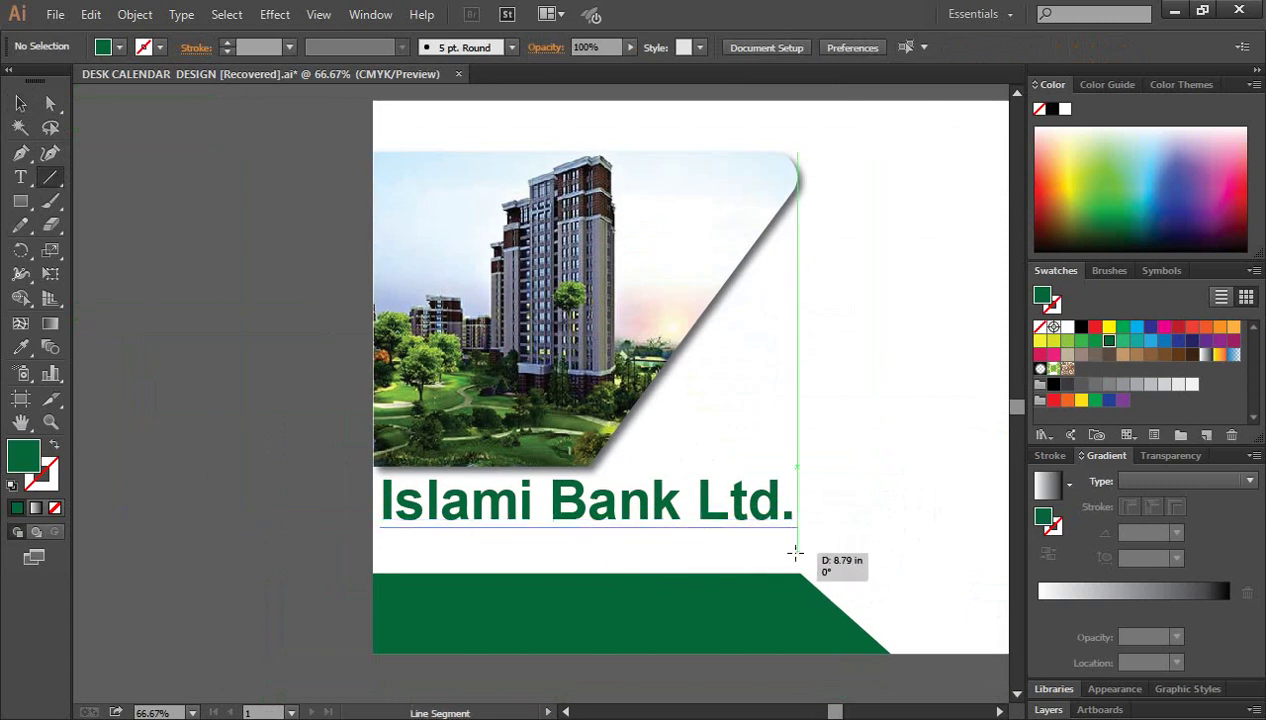
Step: Draw a red 2 pt horizontal line under the Islami Bank Ltd. text
left_click_drag(380, 527, 797, 550)
left_click(20, 103)
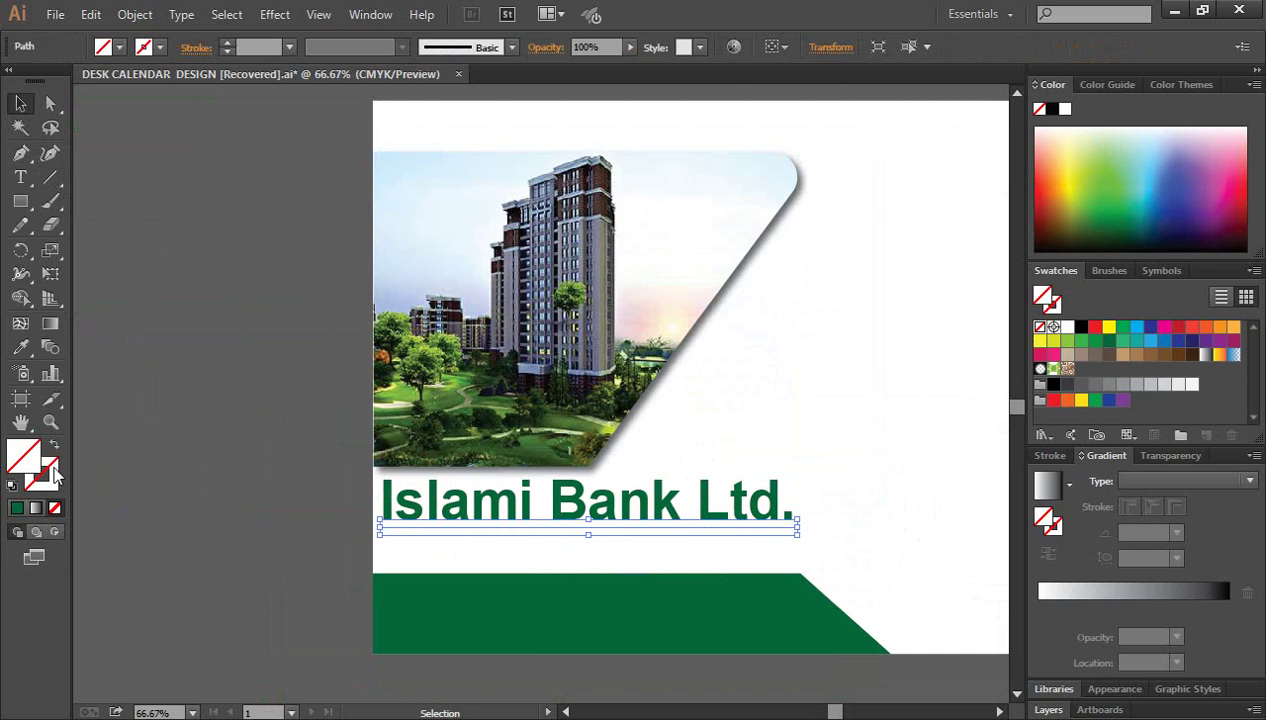
left_click(1095, 330)
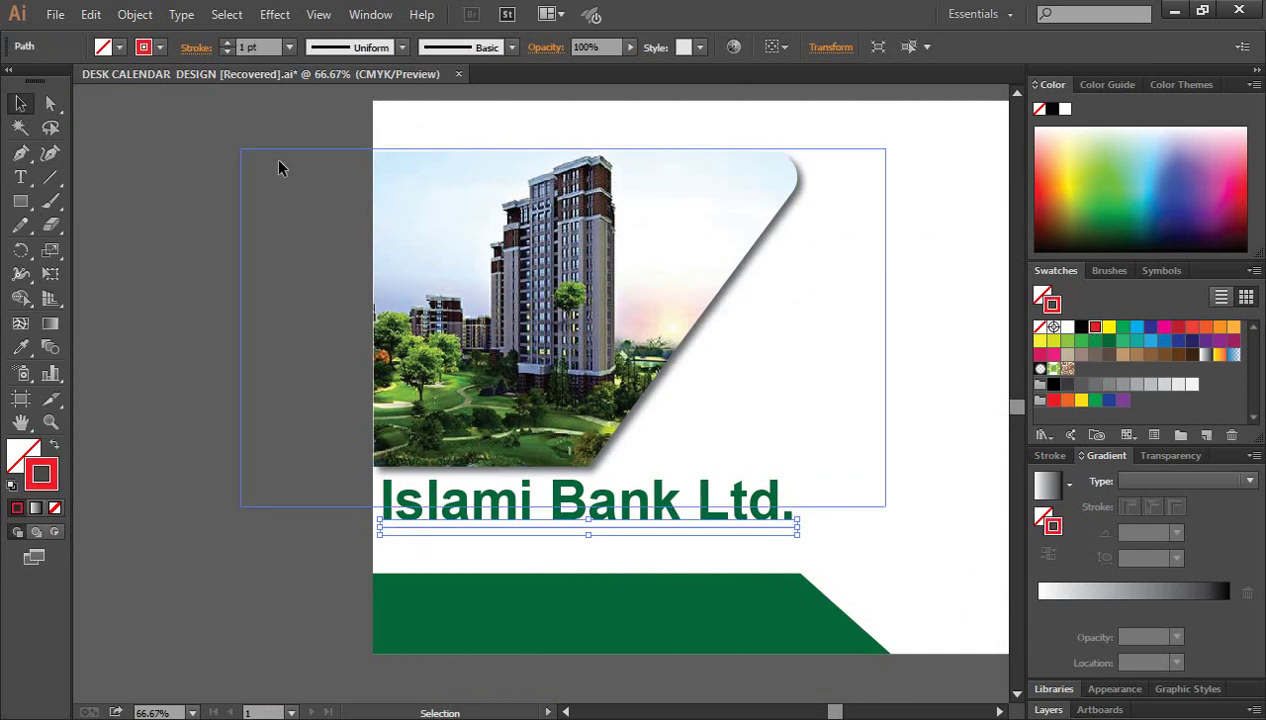
left_click(229, 52)
left_click(201, 345)
scroll(201, 345, "down", 2)
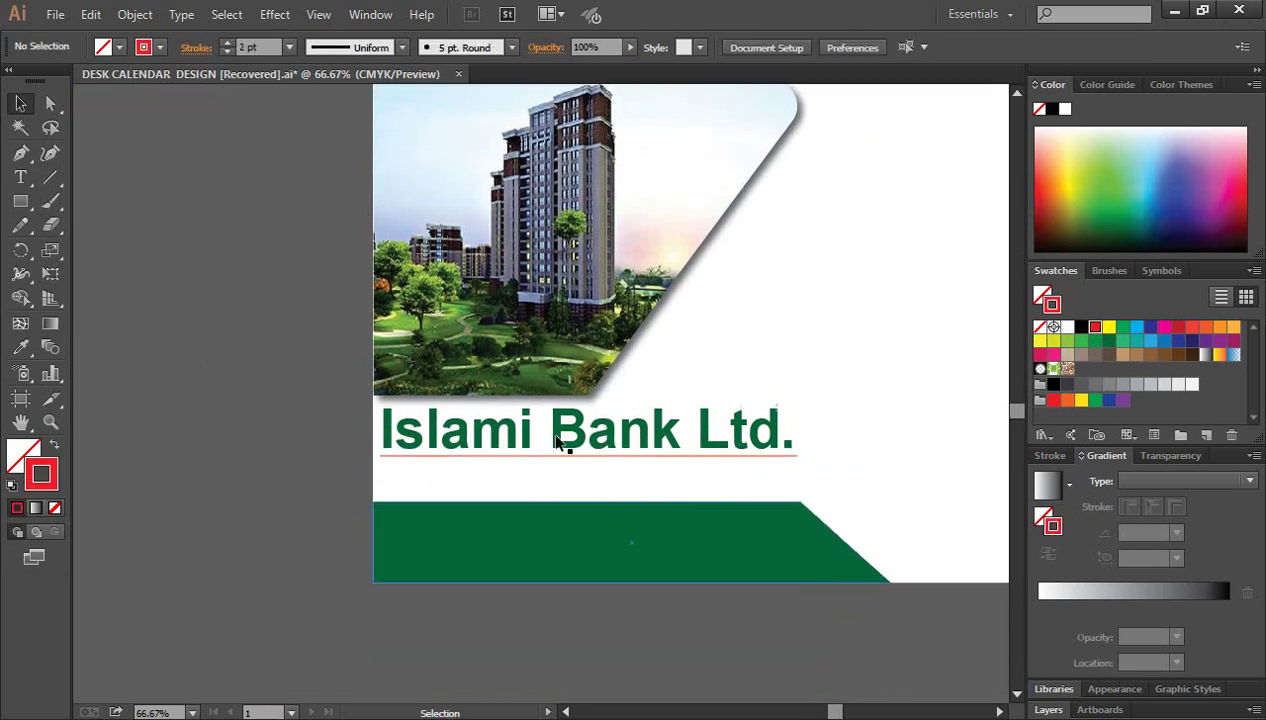
Step: Duplicate the line just below the original and make the copy green
left_click(581, 460)
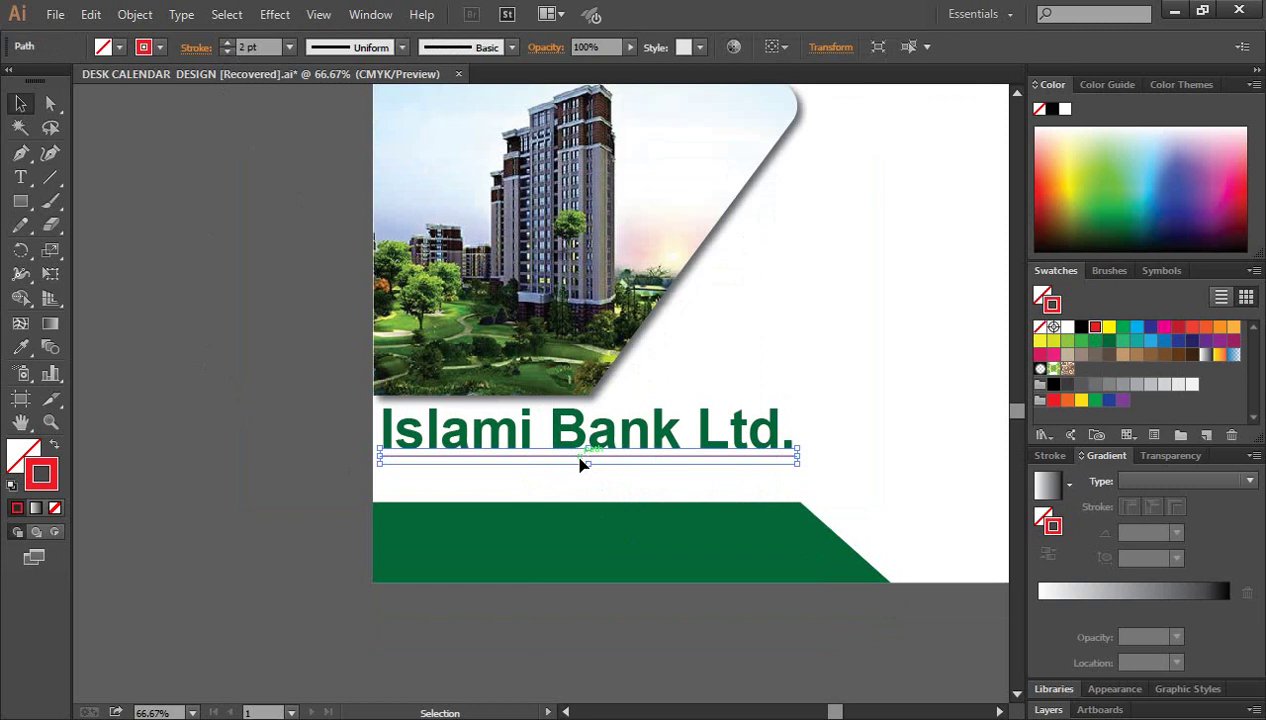
left_click_drag(581, 464, 583, 470)
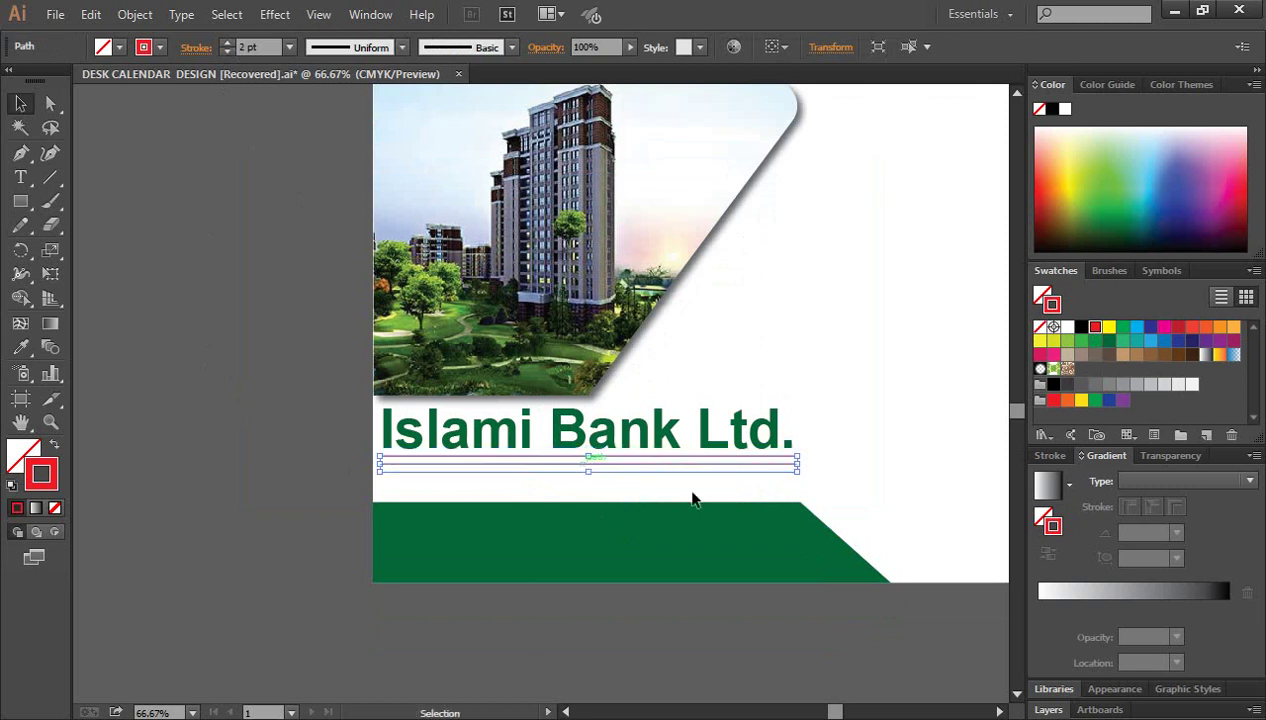
left_click(1107, 342)
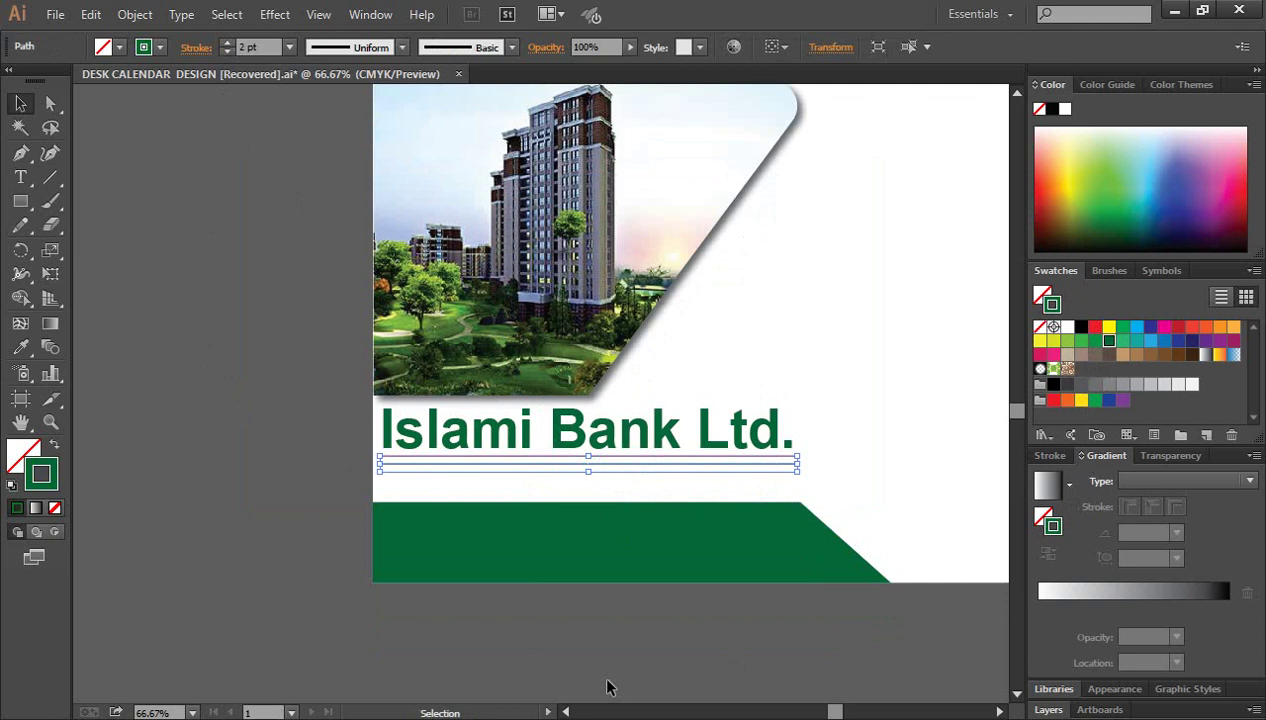
left_click(528, 650)
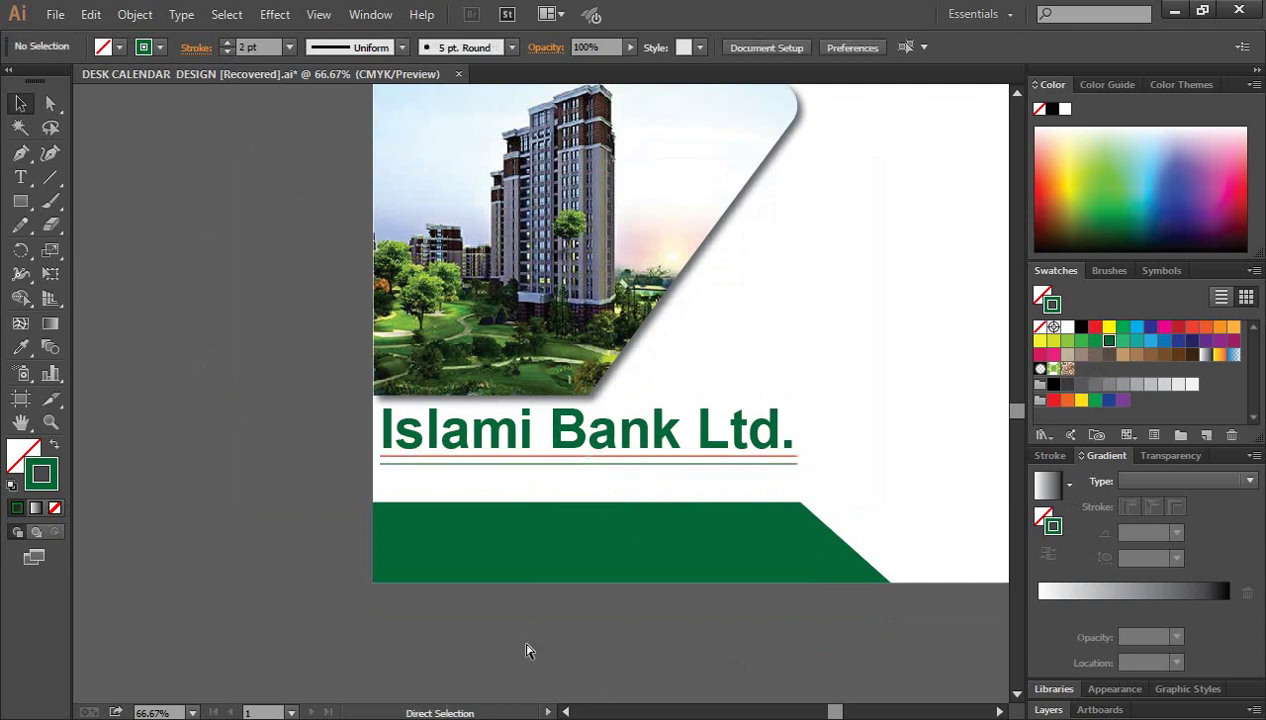
scroll(528, 650, "down", 2)
Step: Check the logo on the finished calendar and frame both artboards in view
scroll(700, 380, "up", 3)
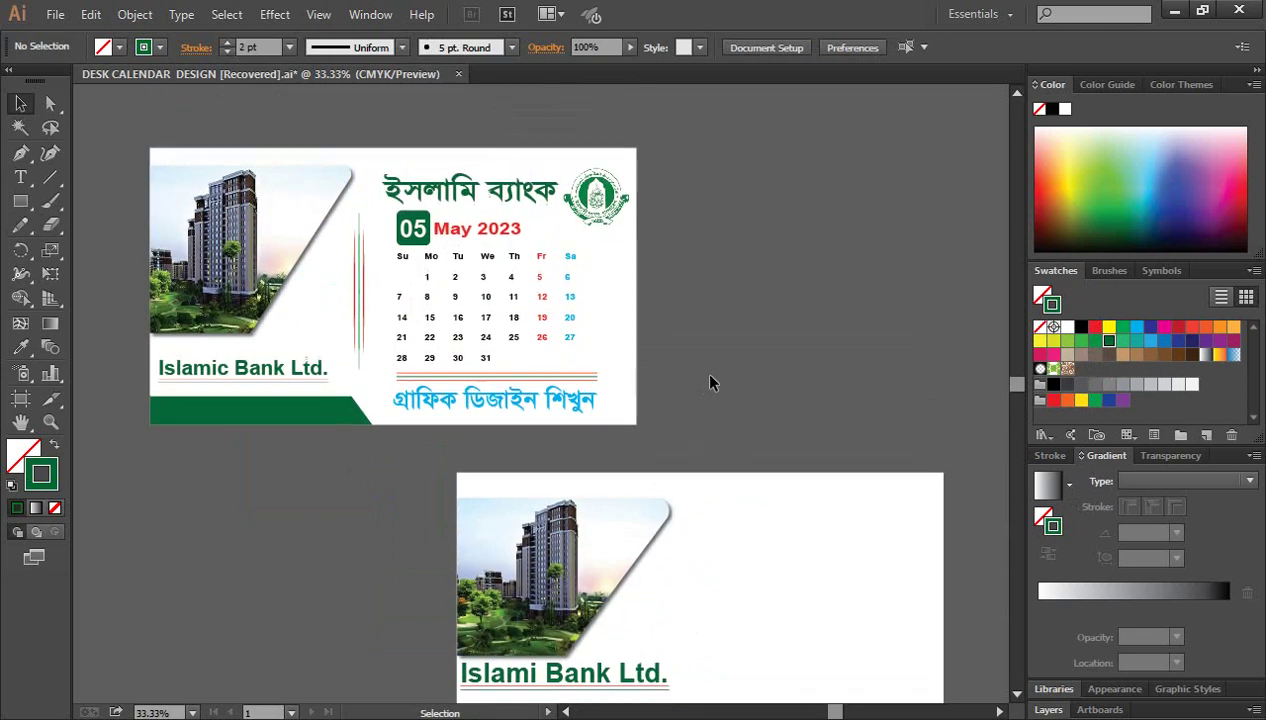
scroll(620, 185, "down", 1)
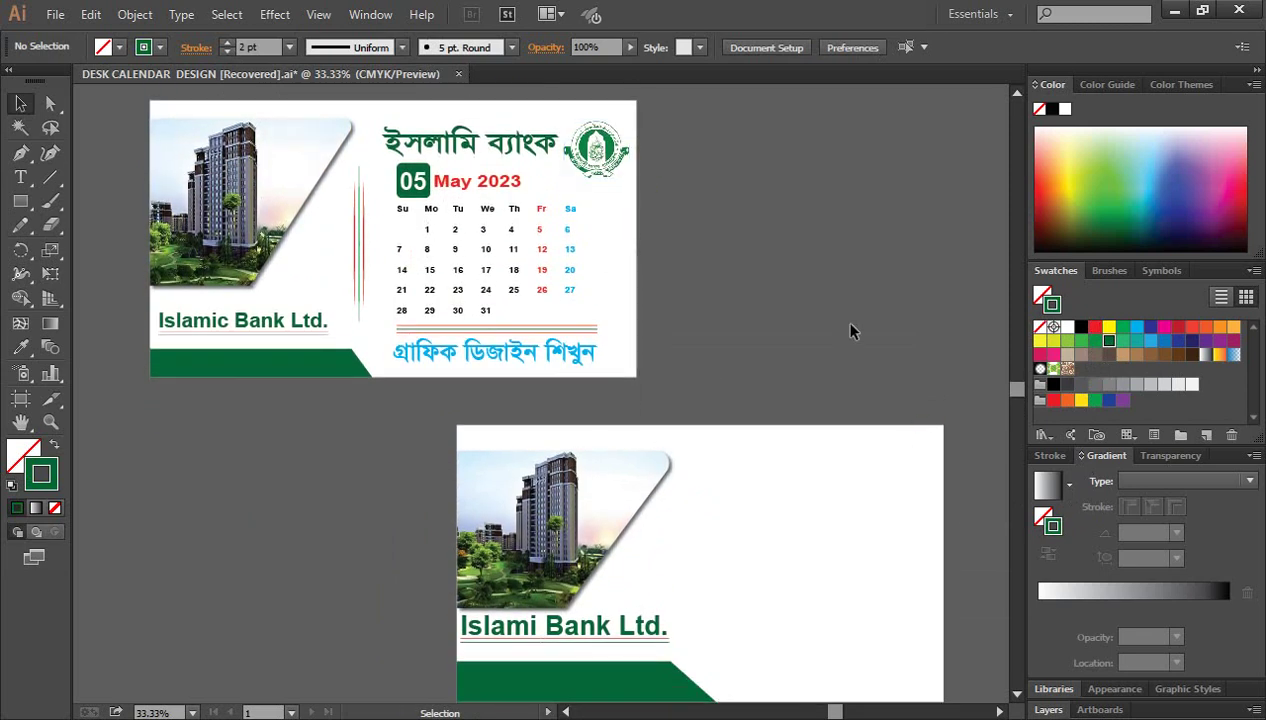
scroll(836, 331, "up", 1)
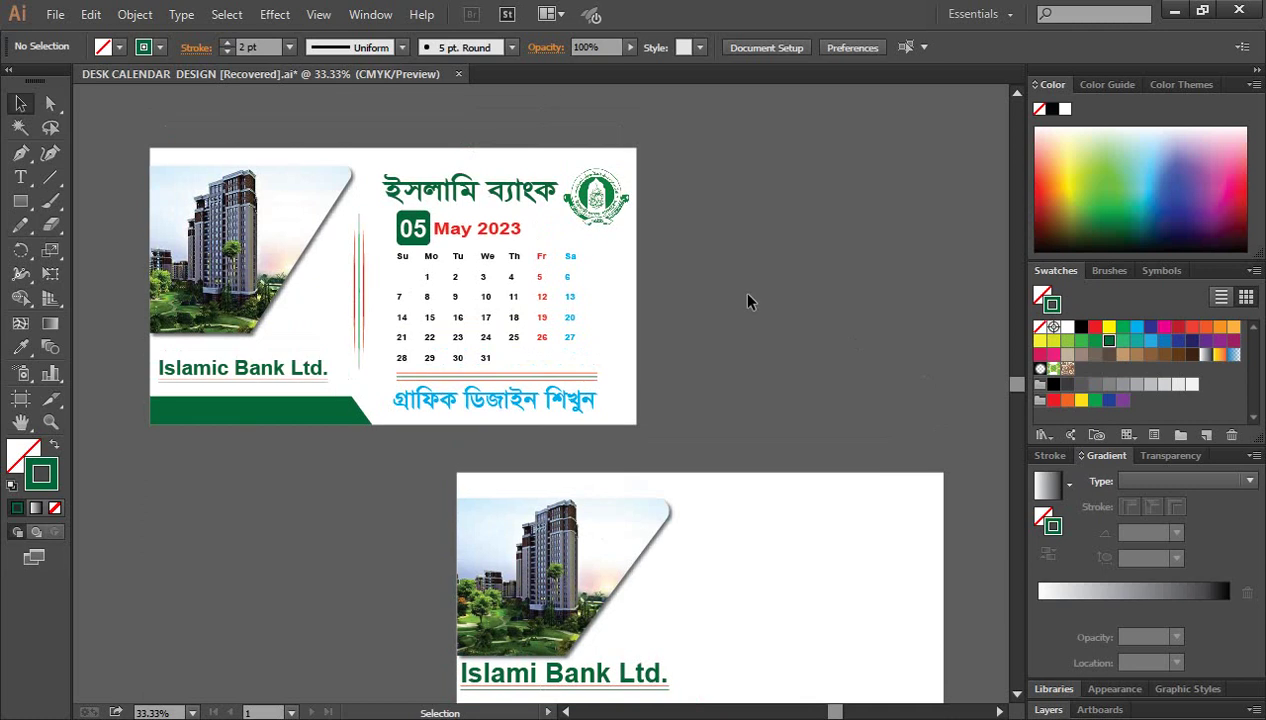
scroll(700, 280, "down", 1)
left_click(600, 178)
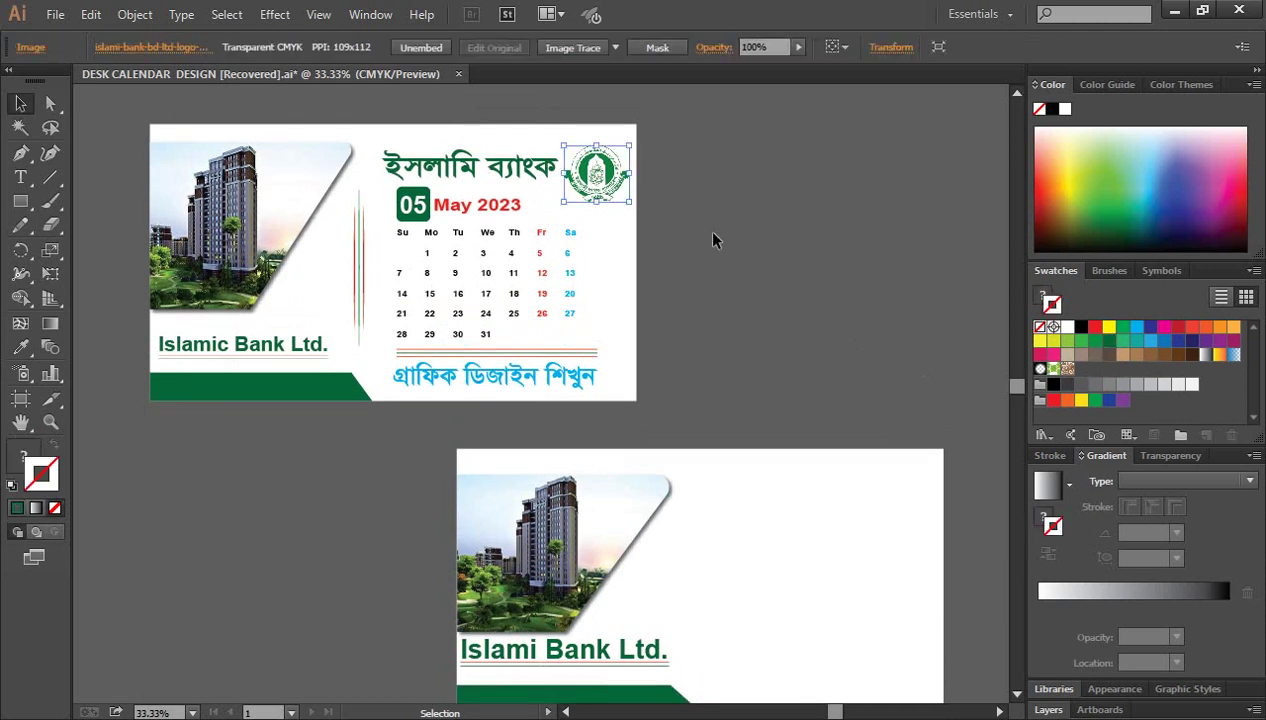
left_click(704, 228)
scroll(724, 247, "down", 1)
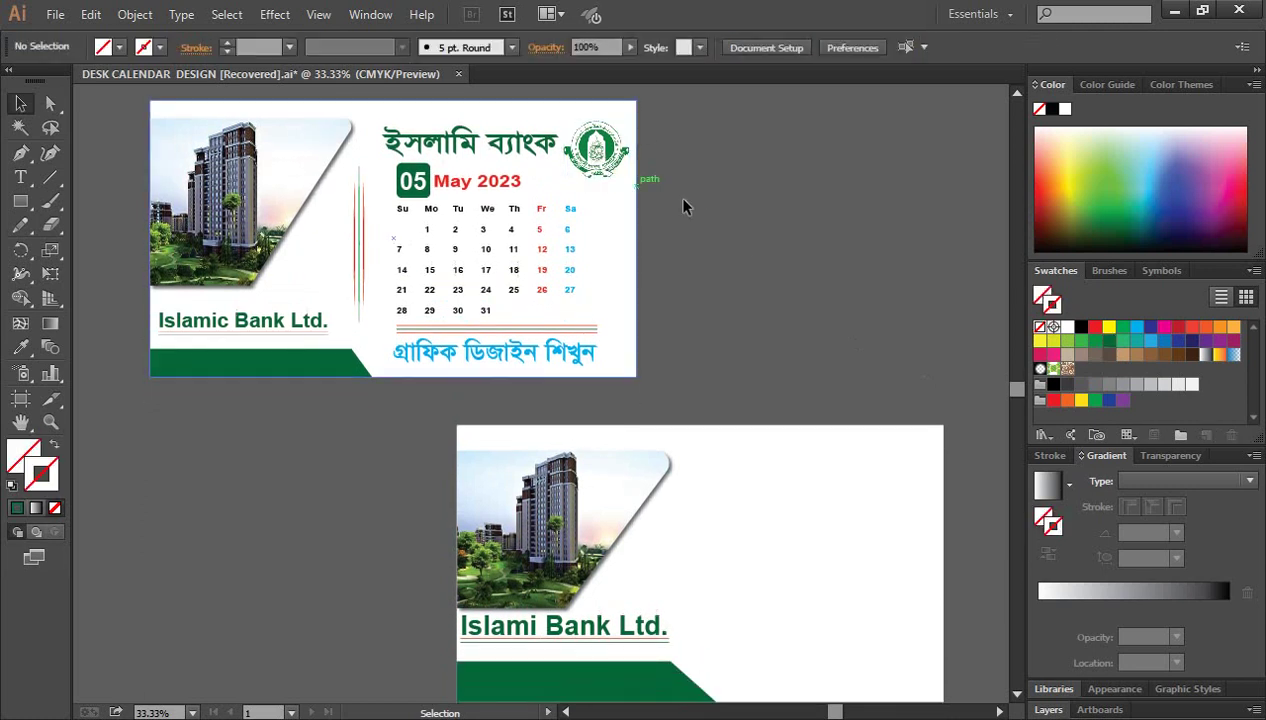
scroll(853, 318, "down", 1)
scroll(853, 318, "up", 1)
scroll(853, 318, "up", 1)
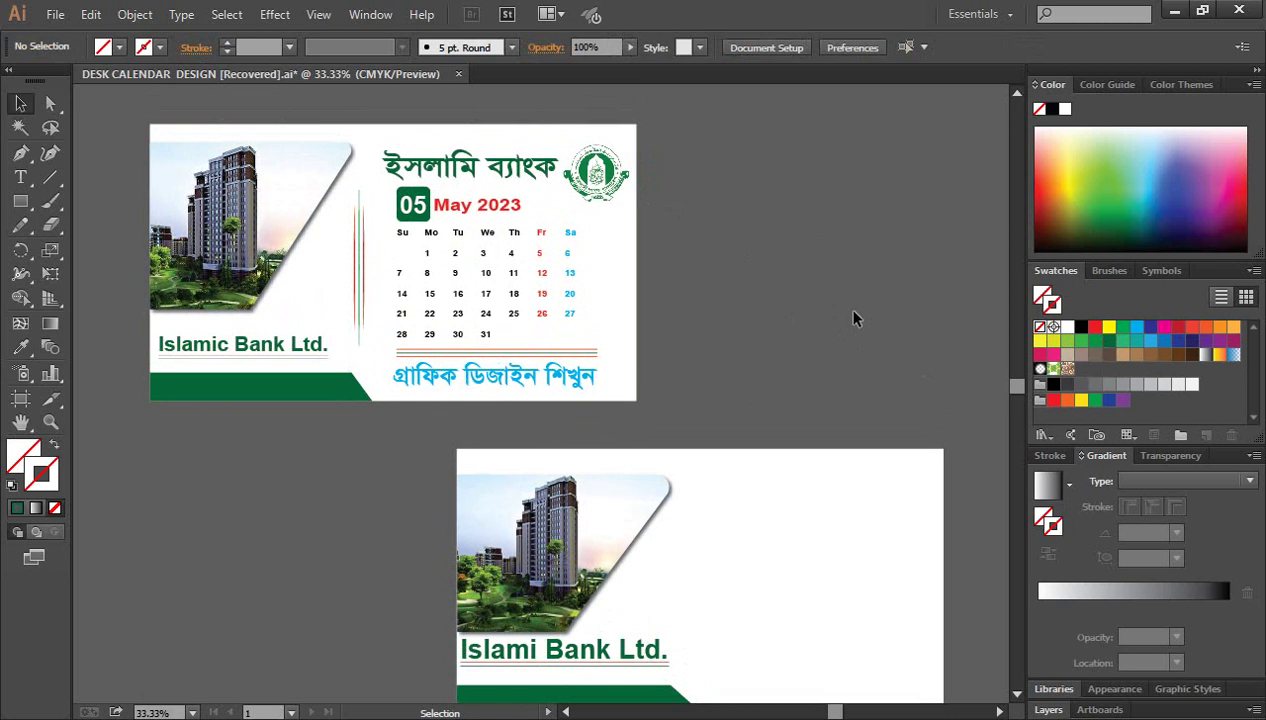
scroll(853, 318, "down", 1)
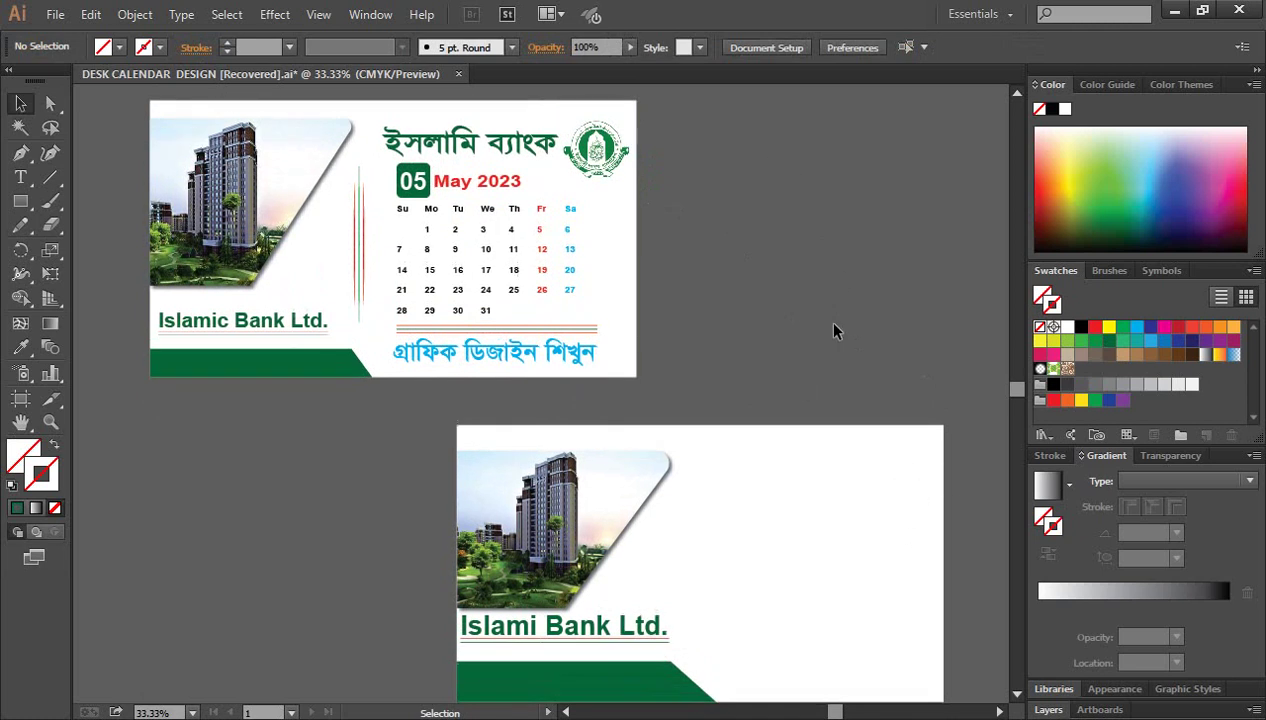
left_click_drag(824, 318, 773, 286)
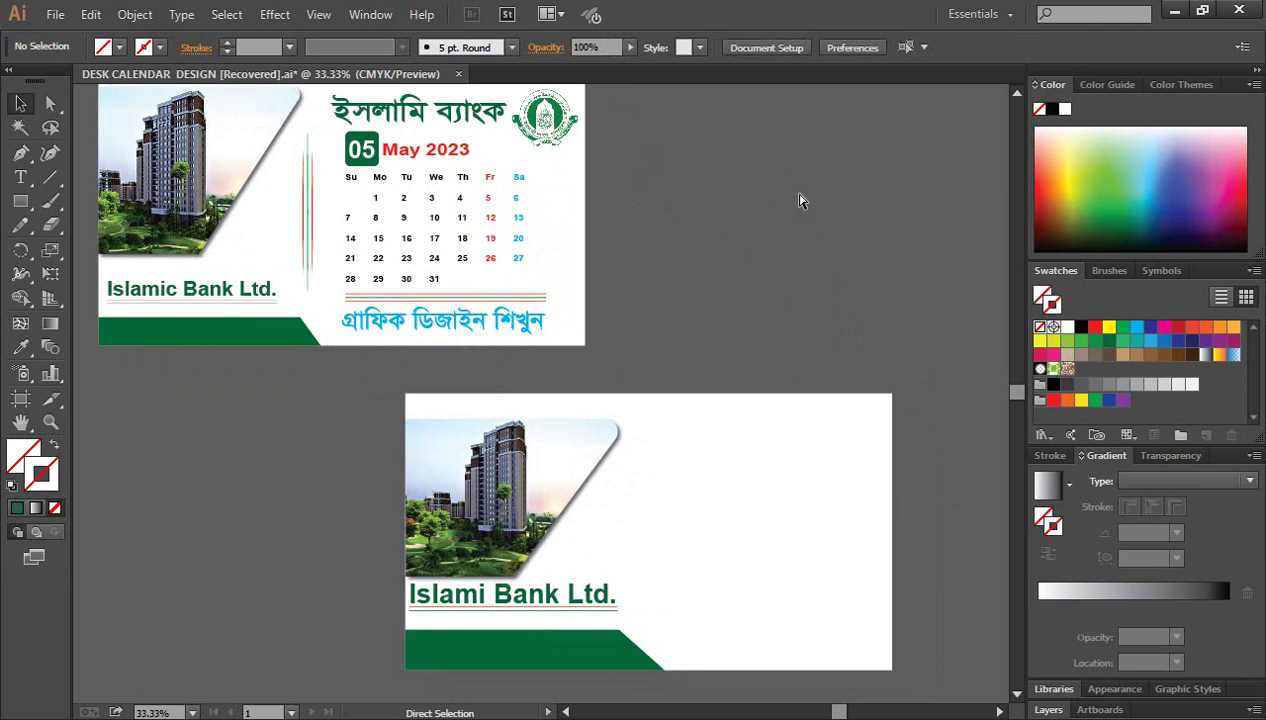
Step: Show rulers with Ctrl+R and add a horizontal guide near the new artboard's top
key("ctrl+r")
left_click_drag(740, 93, 678, 421)
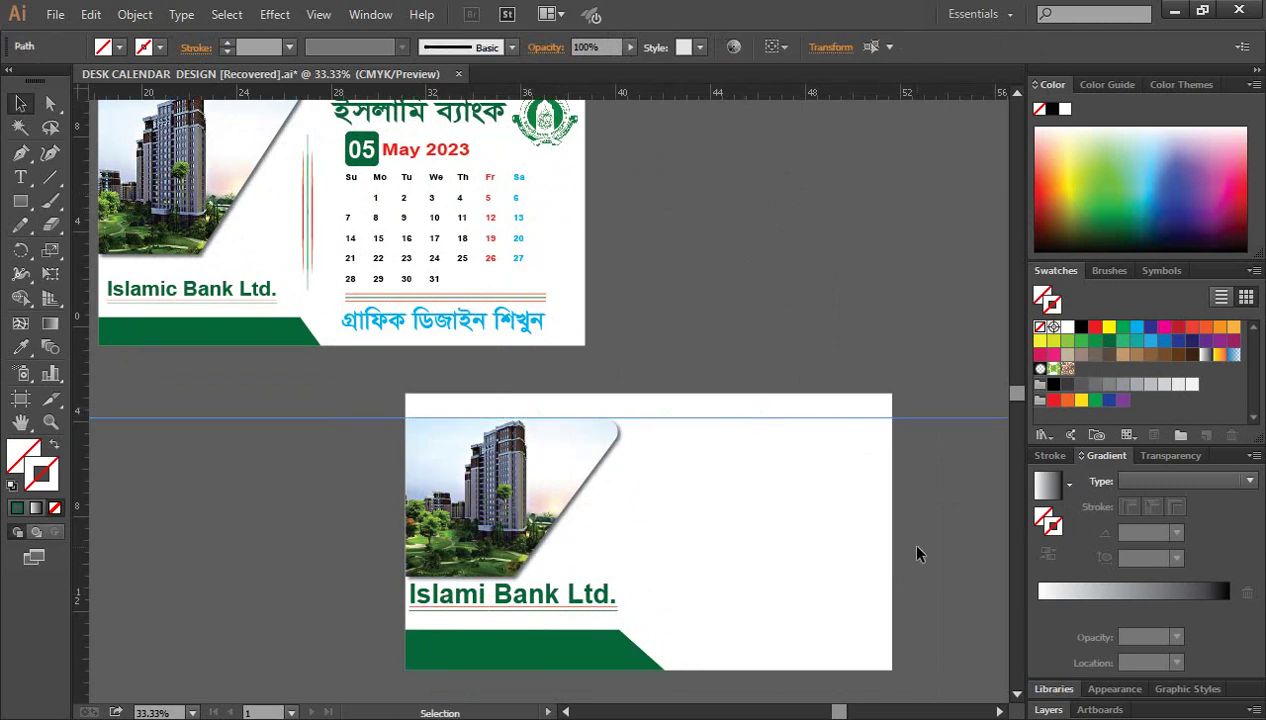
scroll(930, 418, "up", 1)
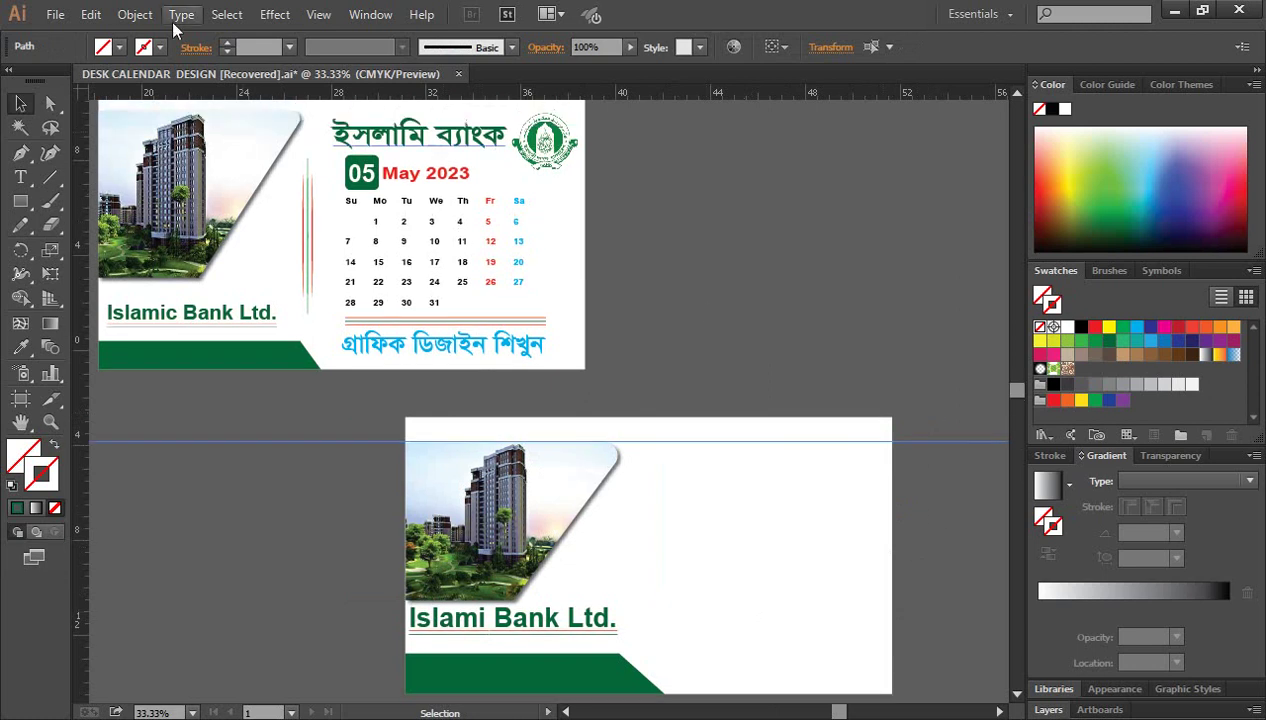
Step: Place the islami-bank logo image file into the document
left_click(55, 15)
left_click(95, 355)
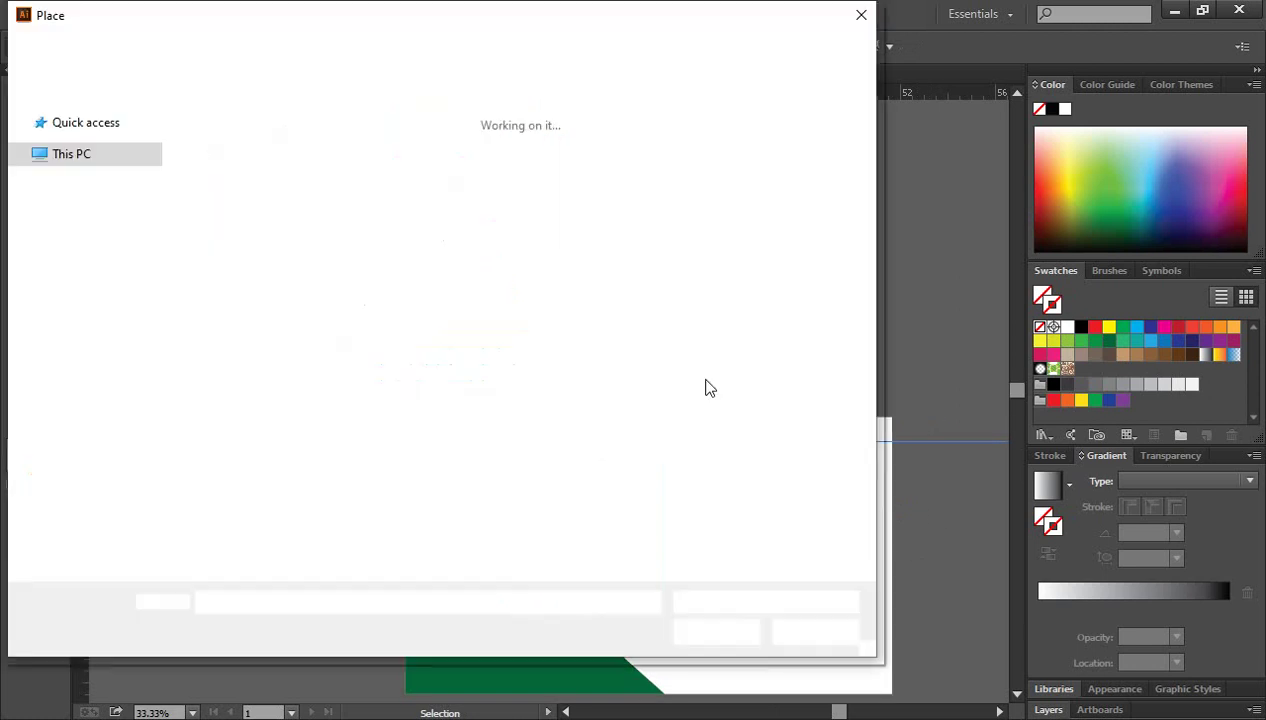
scroll(430, 420, "down", 1)
scroll(415, 440, "down", 2)
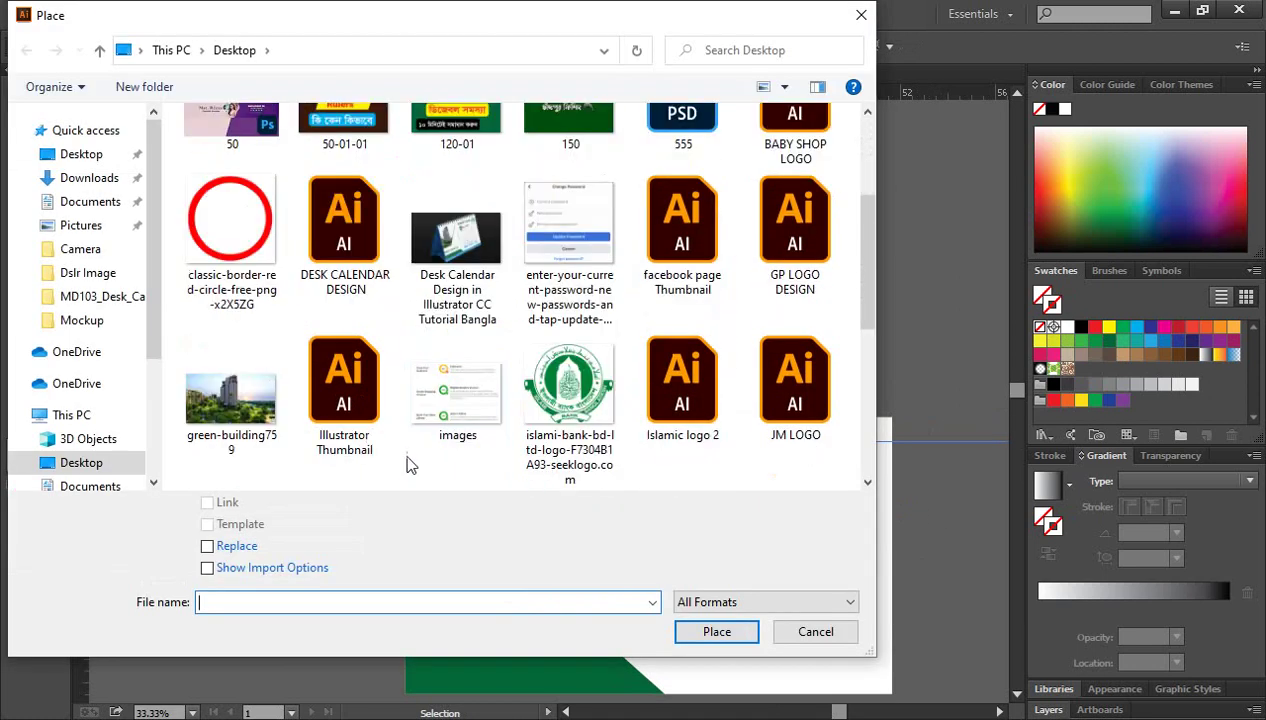
left_click(572, 397)
left_click(718, 632)
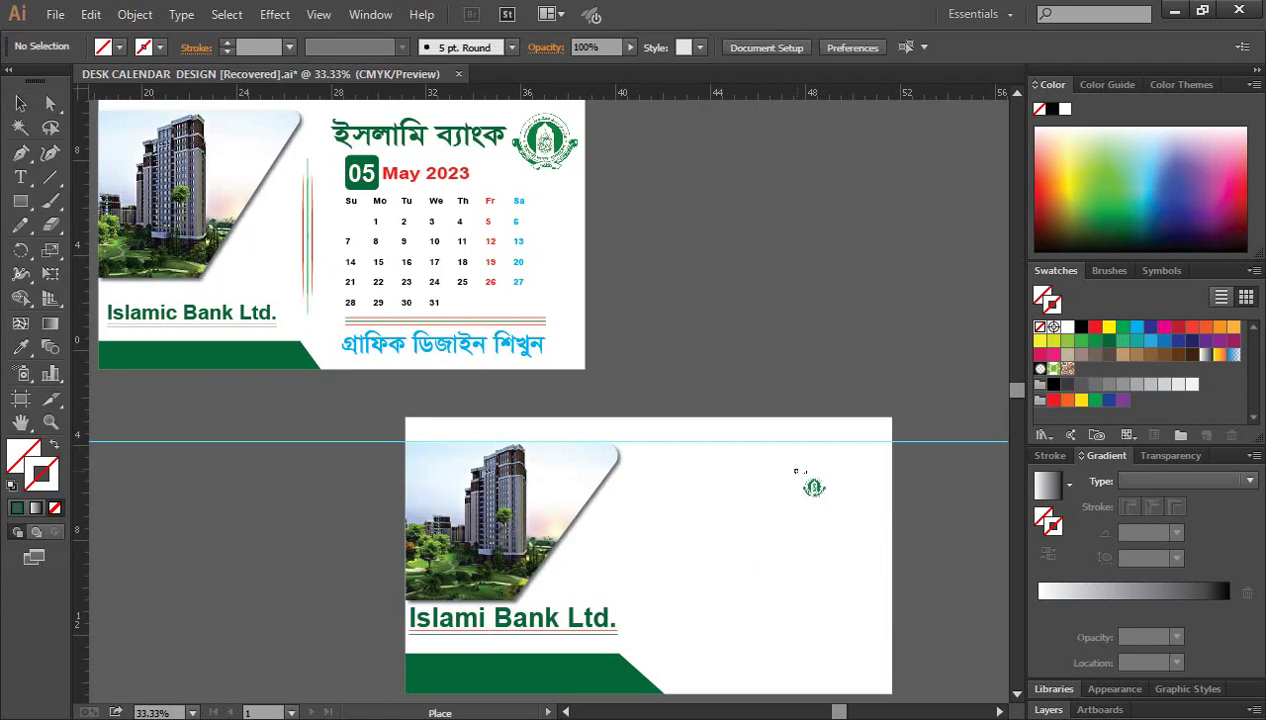
scroll(813, 487, "down", 3)
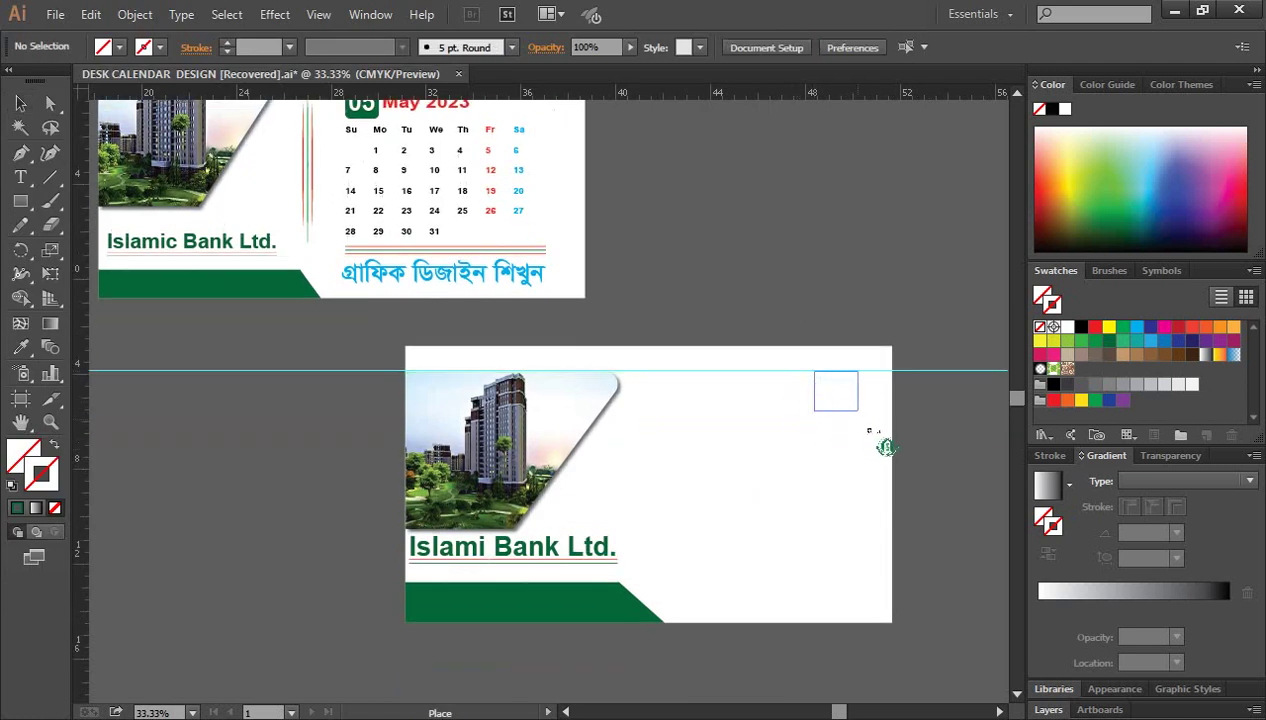
Step: Size the logo at the new artboard's top-right corner and nudge it slightly left
left_click_drag(886, 447, 906, 458)
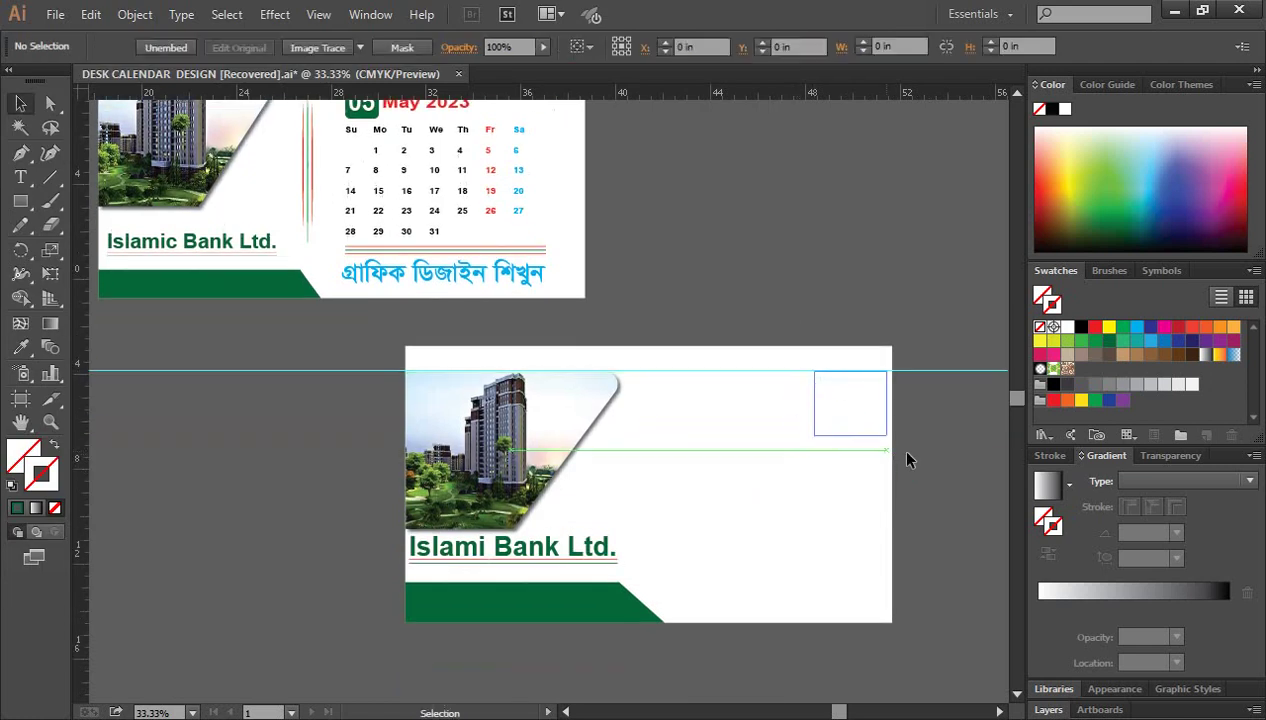
left_click(925, 452)
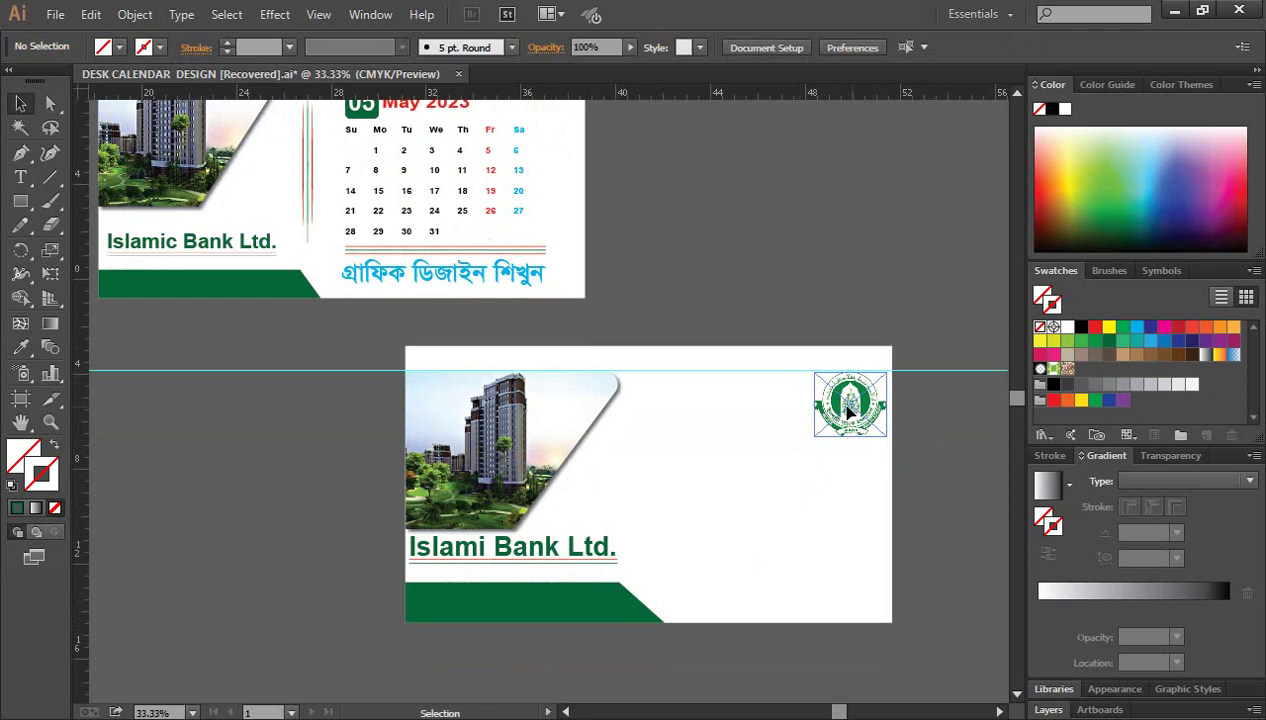
left_click_drag(853, 410, 843, 410)
scroll(937, 459, "up", 3)
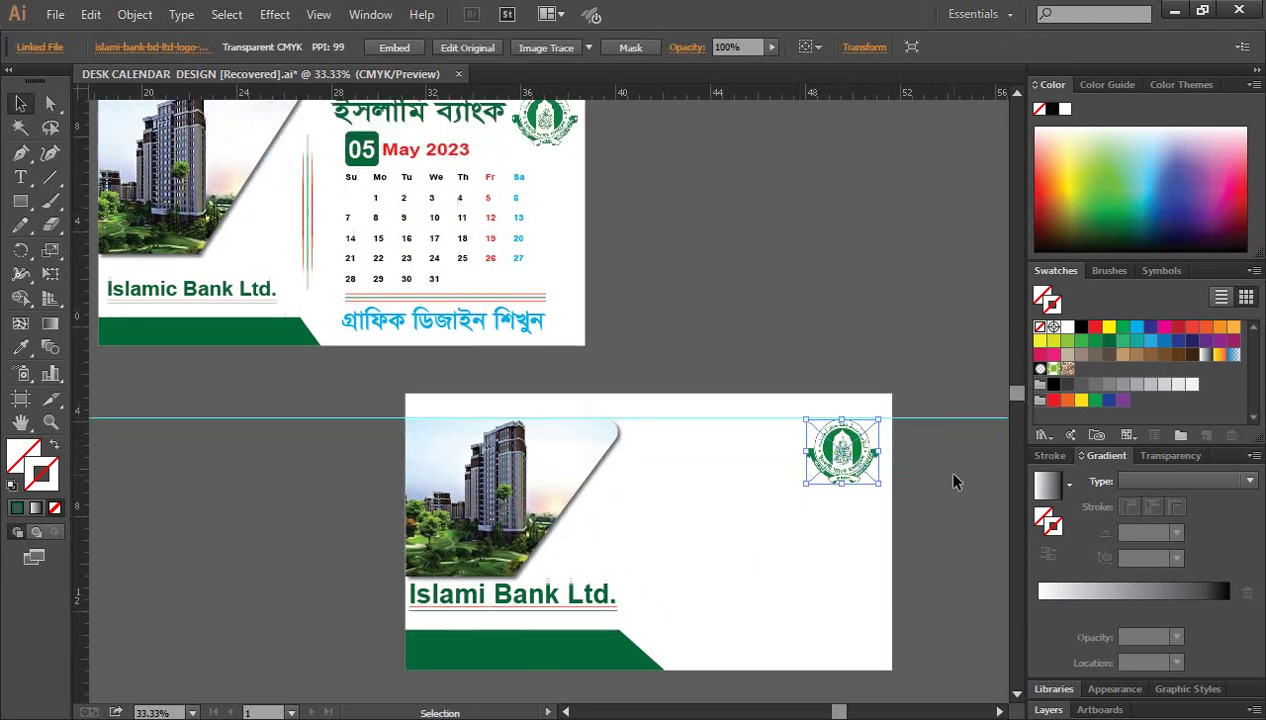
left_click(842, 362)
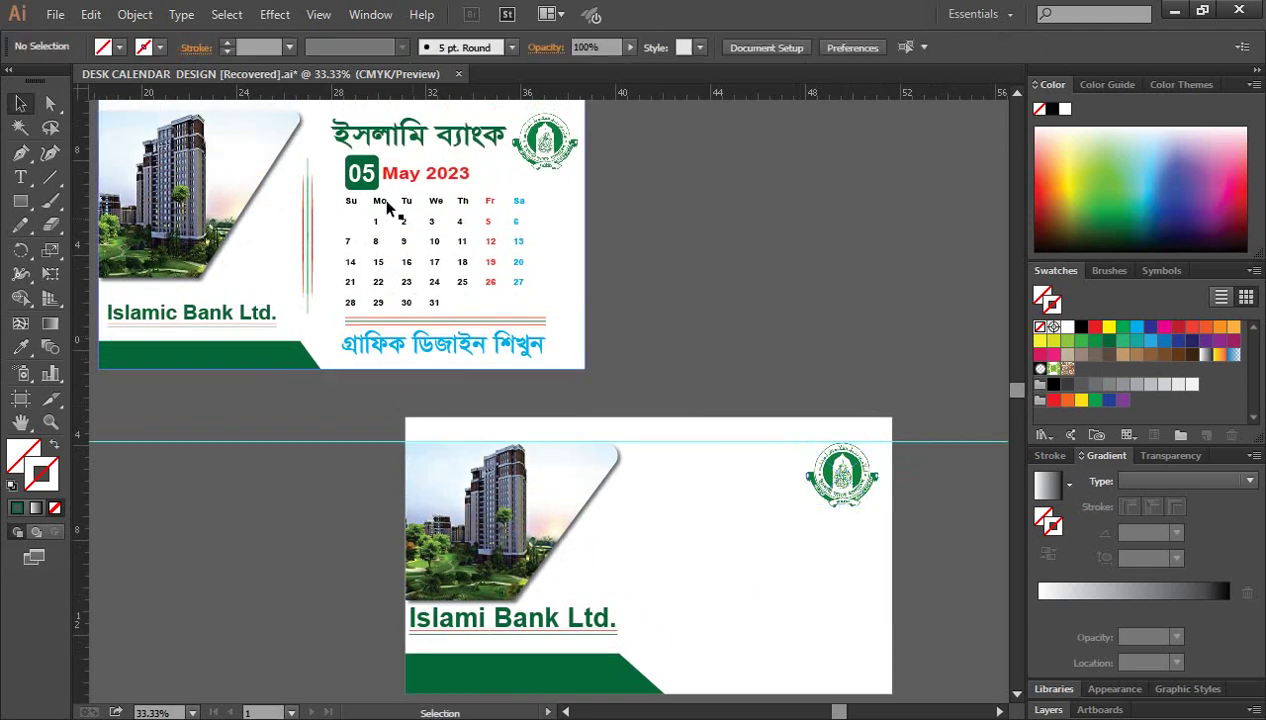
scroll(381, 206, "up", 1)
left_click(21, 177)
Step: Start a new text object on the artboard set in the SutonnyMJ font
left_click(692, 280)
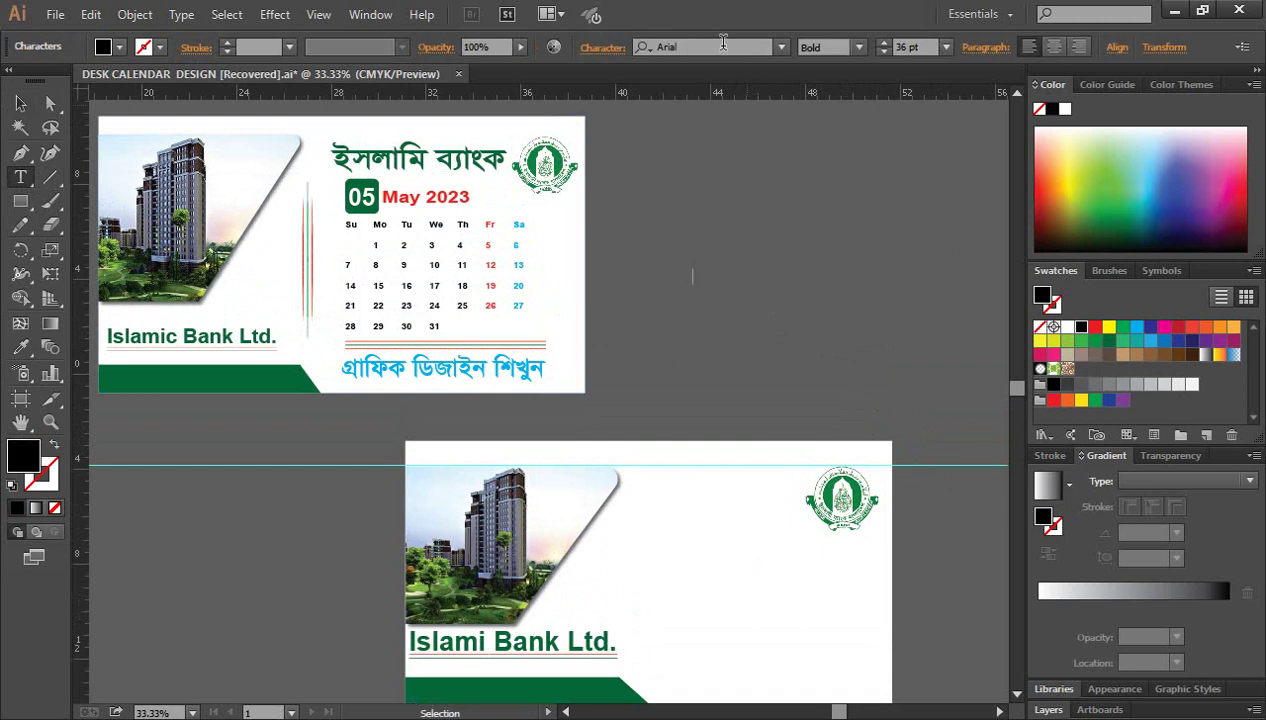
left_click(723, 46)
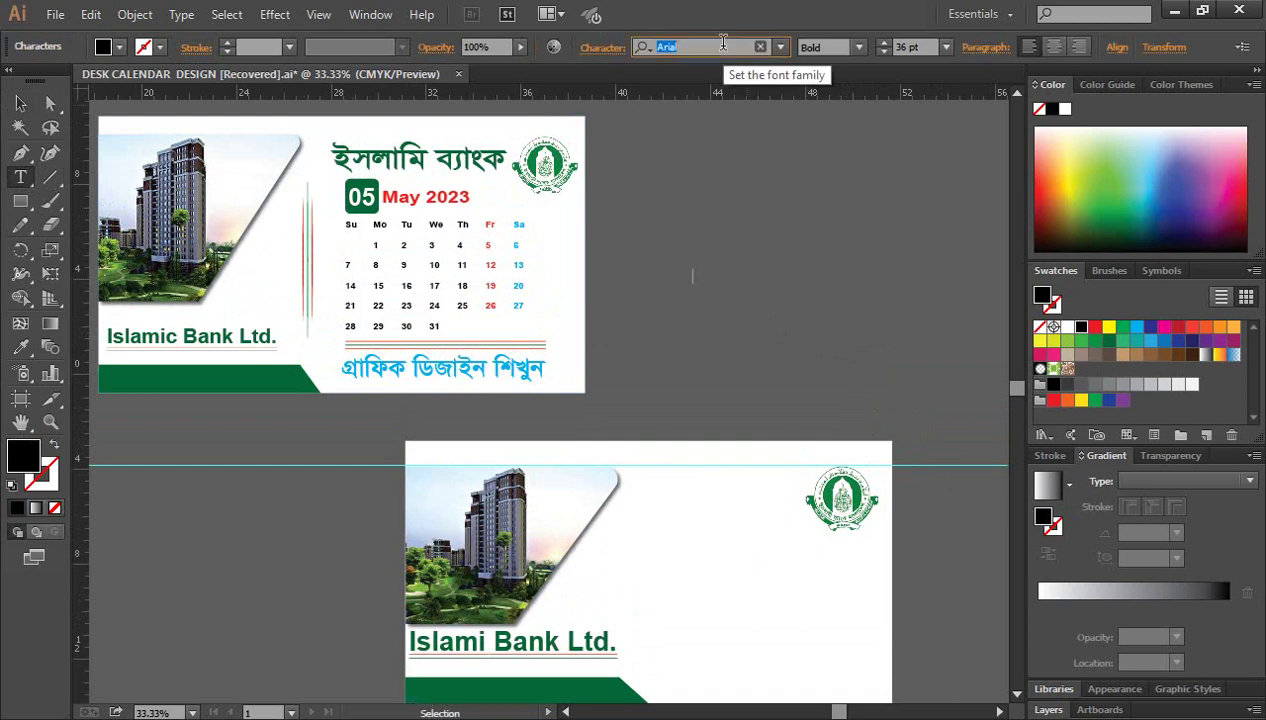
type("suto")
left_click(707, 146)
left_click(701, 277)
type("ইসলামি ব্যাংক")
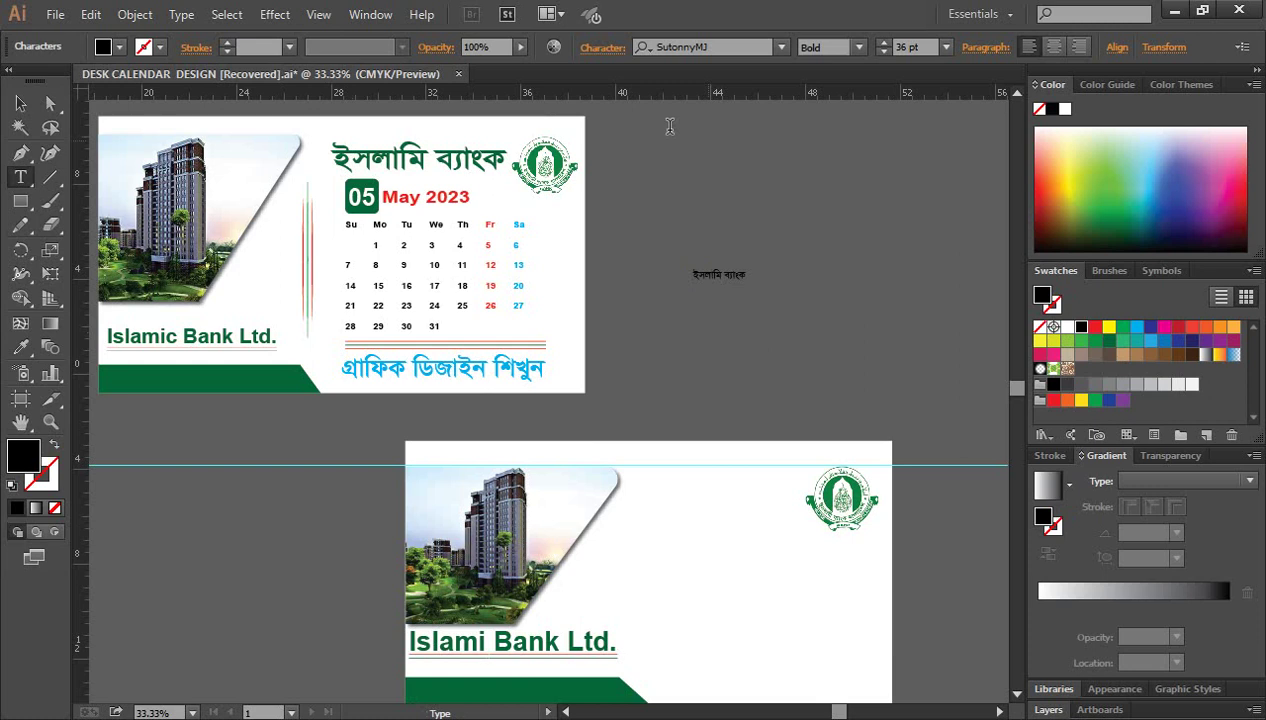
Step: Enlarge the Bangla bank name beside the logo and colour it green
left_click(20, 103)
left_click(715, 275)
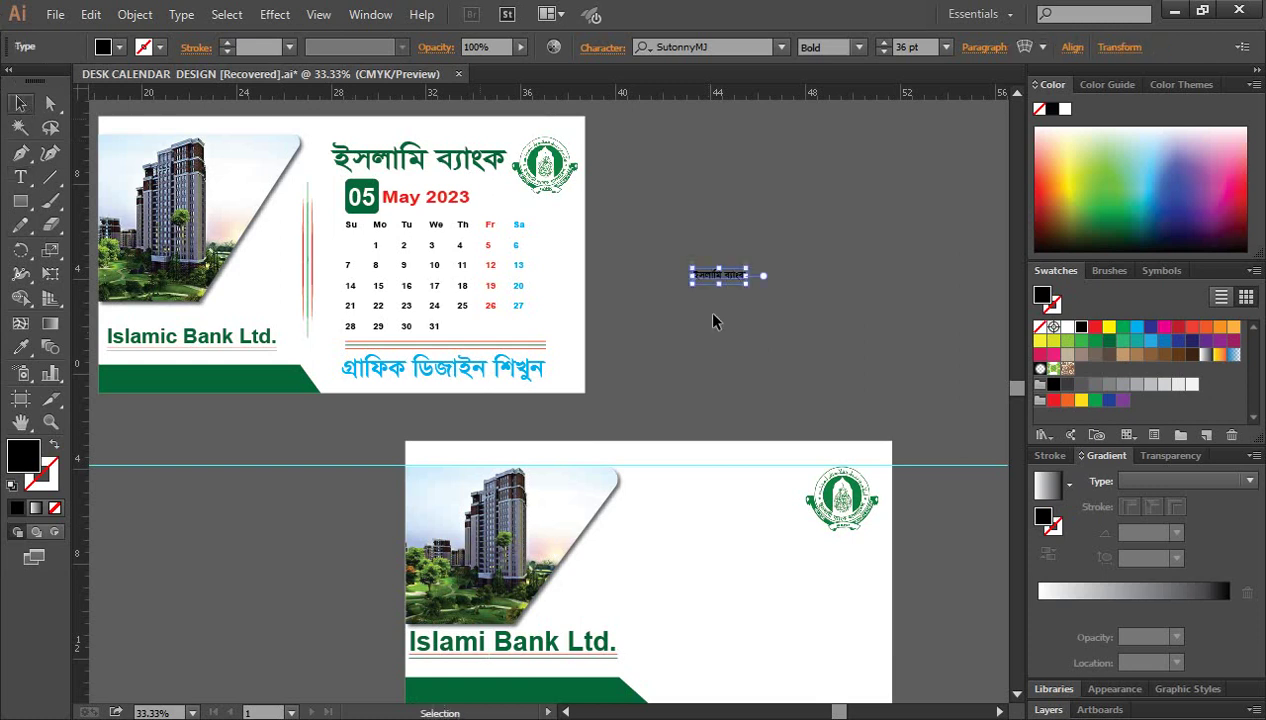
mouse_move(753, 300)
left_mouse_down()
mouse_move(771, 290)
mouse_move(768, 504)
left_mouse_up()
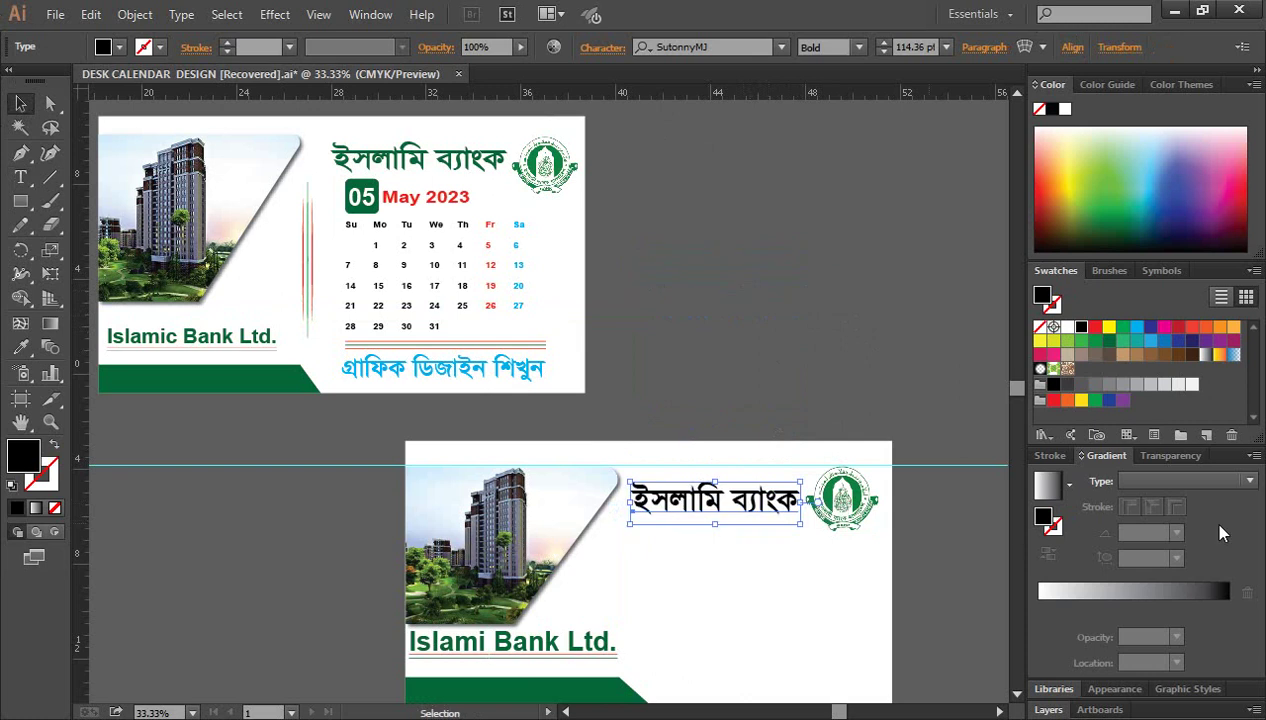
left_click(1109, 342)
left_click(980, 545)
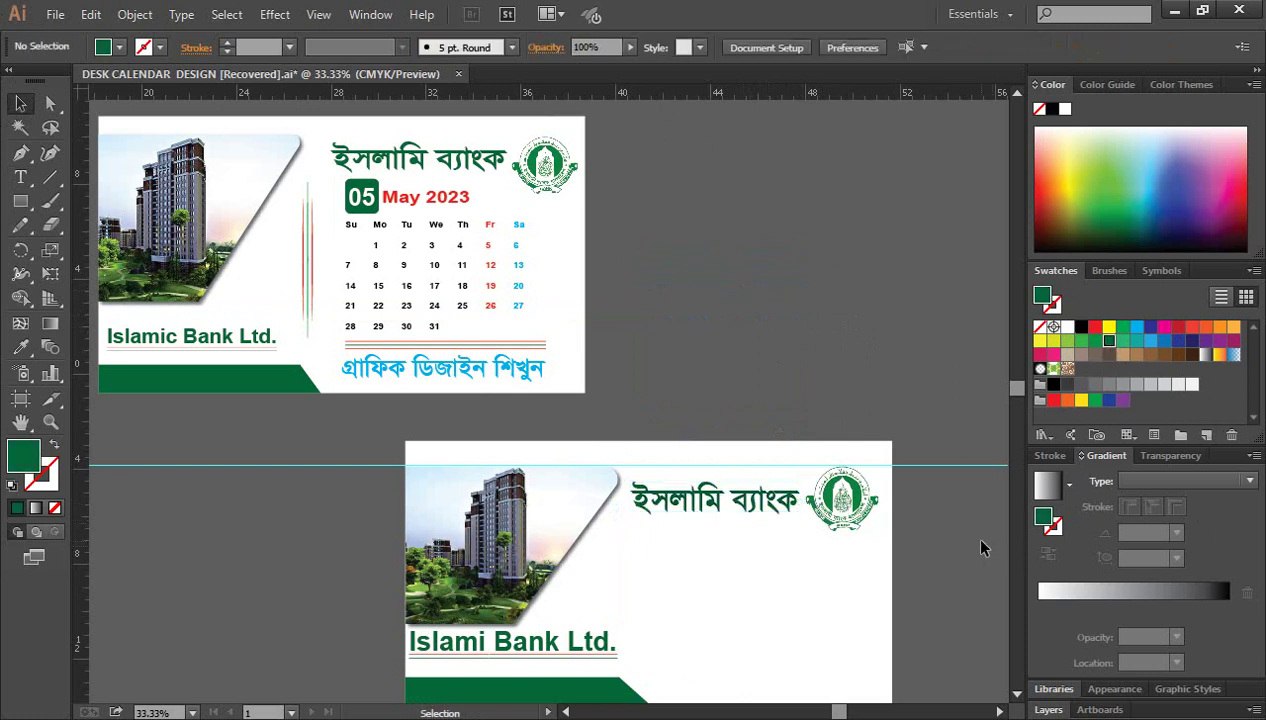
scroll(975, 540, "down", 1)
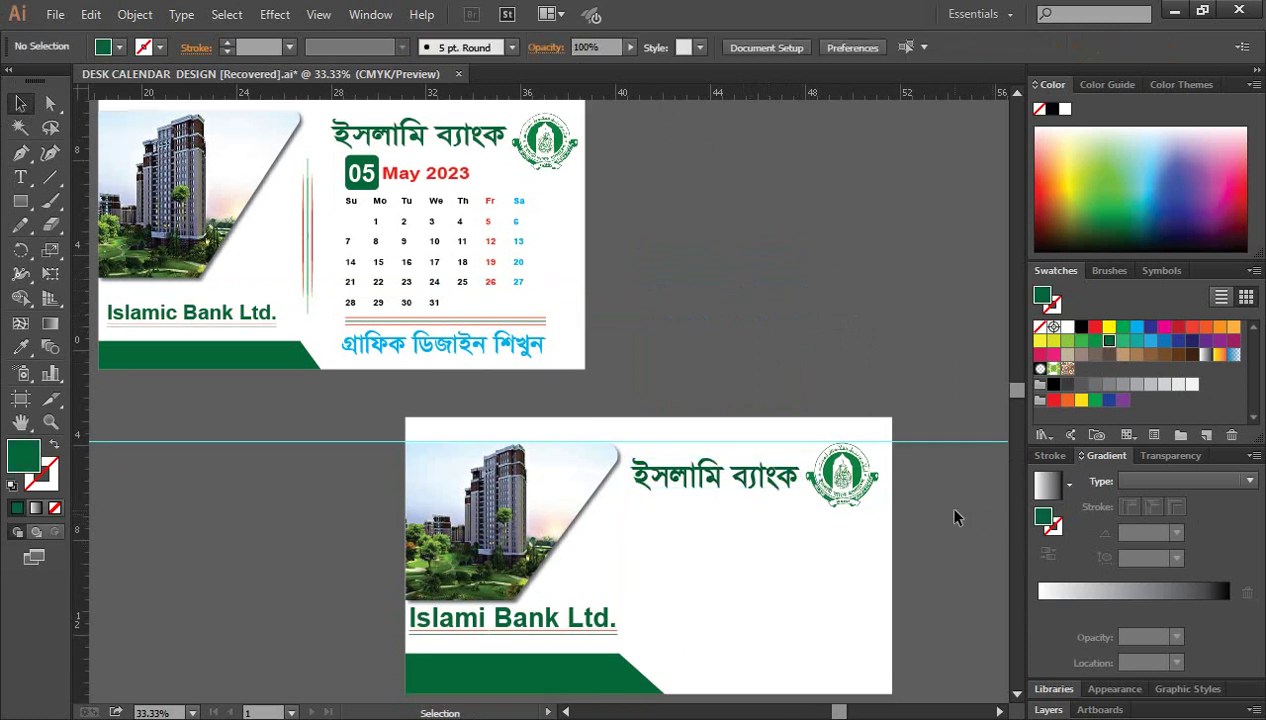
scroll(952, 512, "down", 1)
scroll(950, 515, "up", 2)
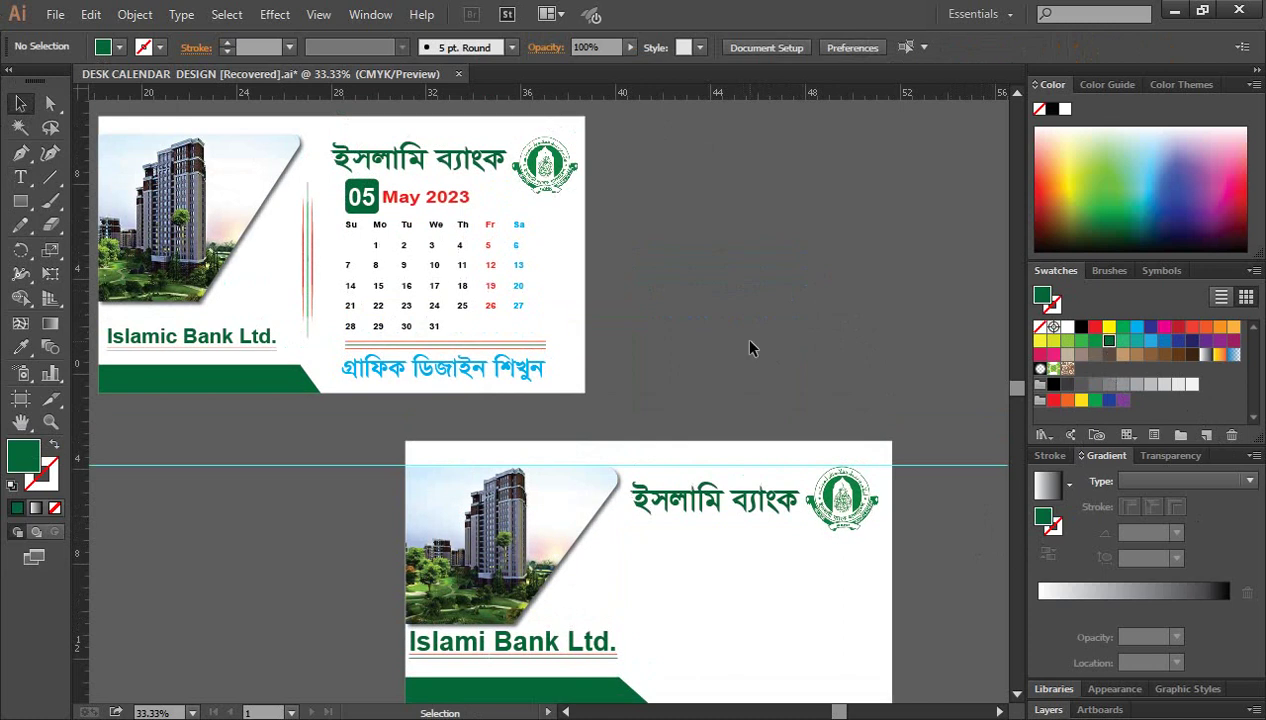
scroll(750, 345, "down", 3)
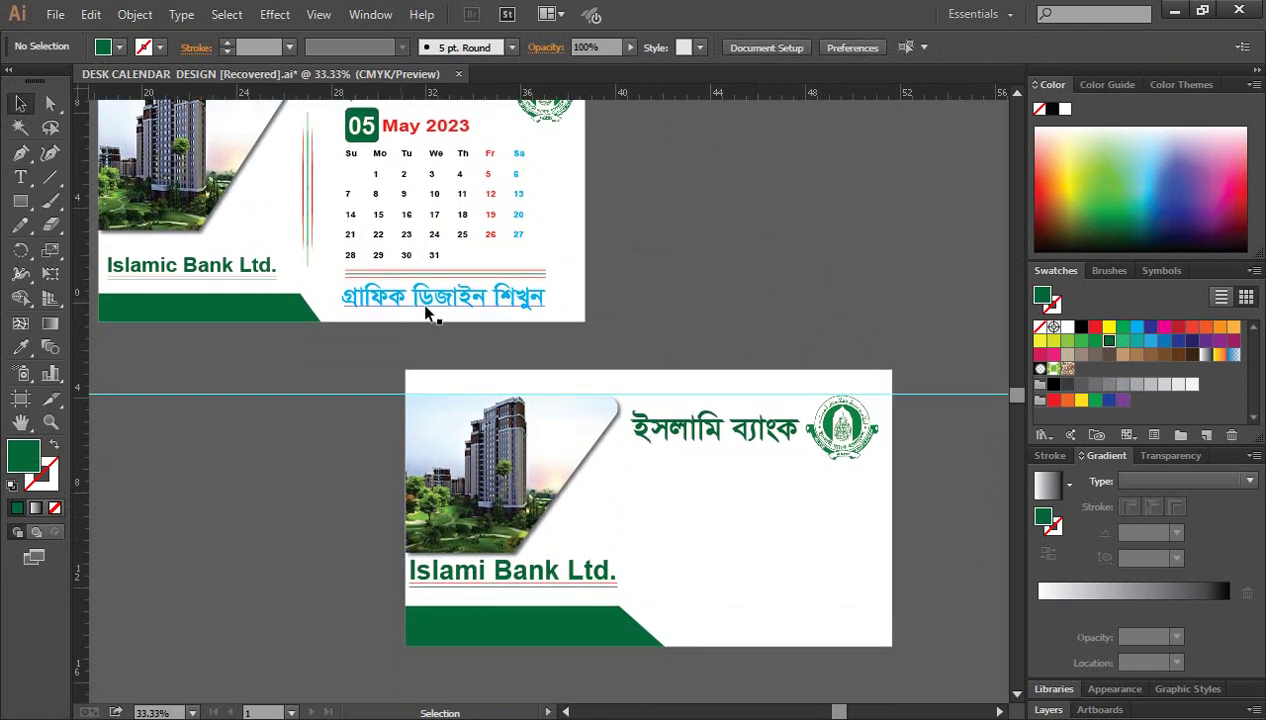
Step: Inspect the tagline on the upper calendar page for reference
left_click(503, 306)
left_click(688, 313)
scroll(695, 316, "up", 1)
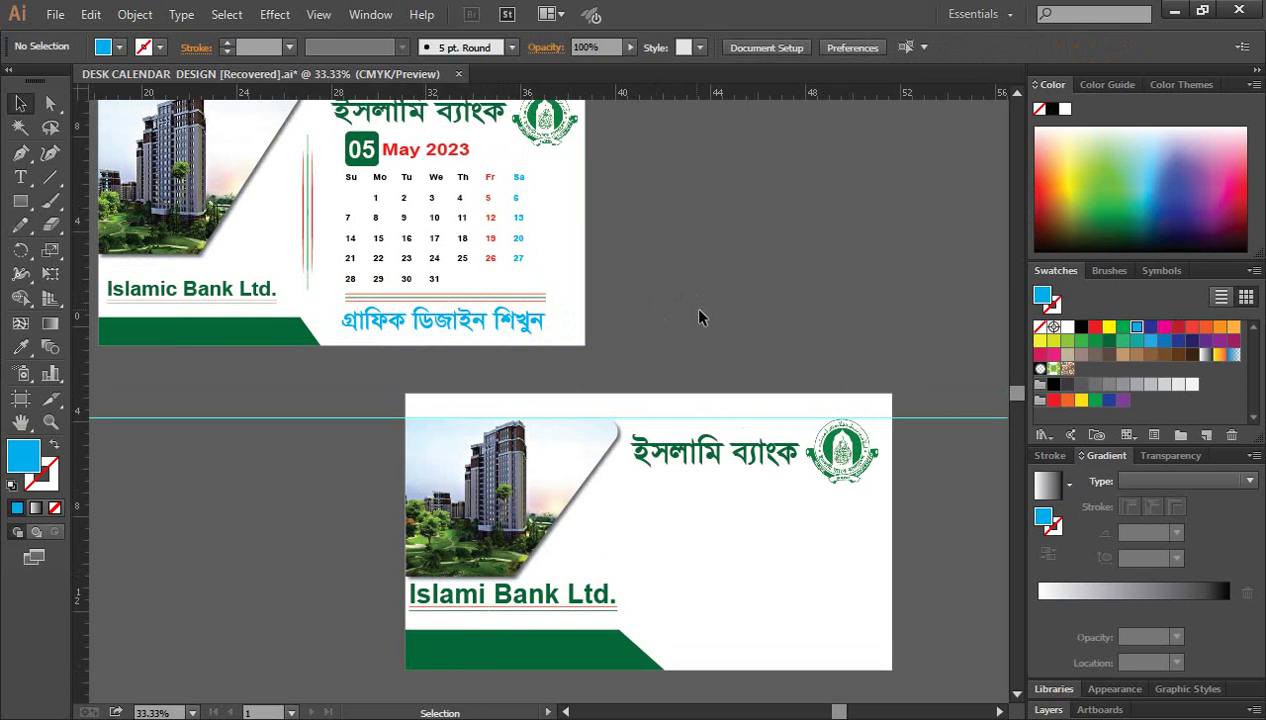
scroll(712, 316, "down", 2)
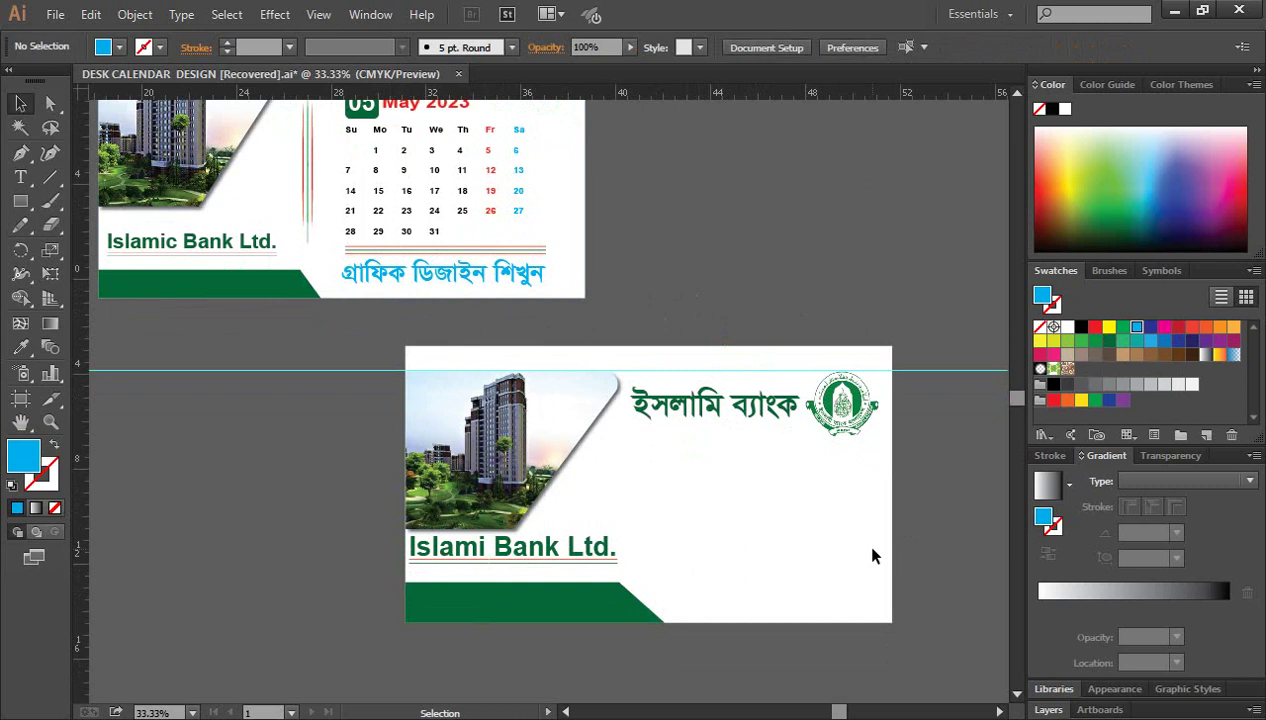
scroll(860, 541, "up", 1)
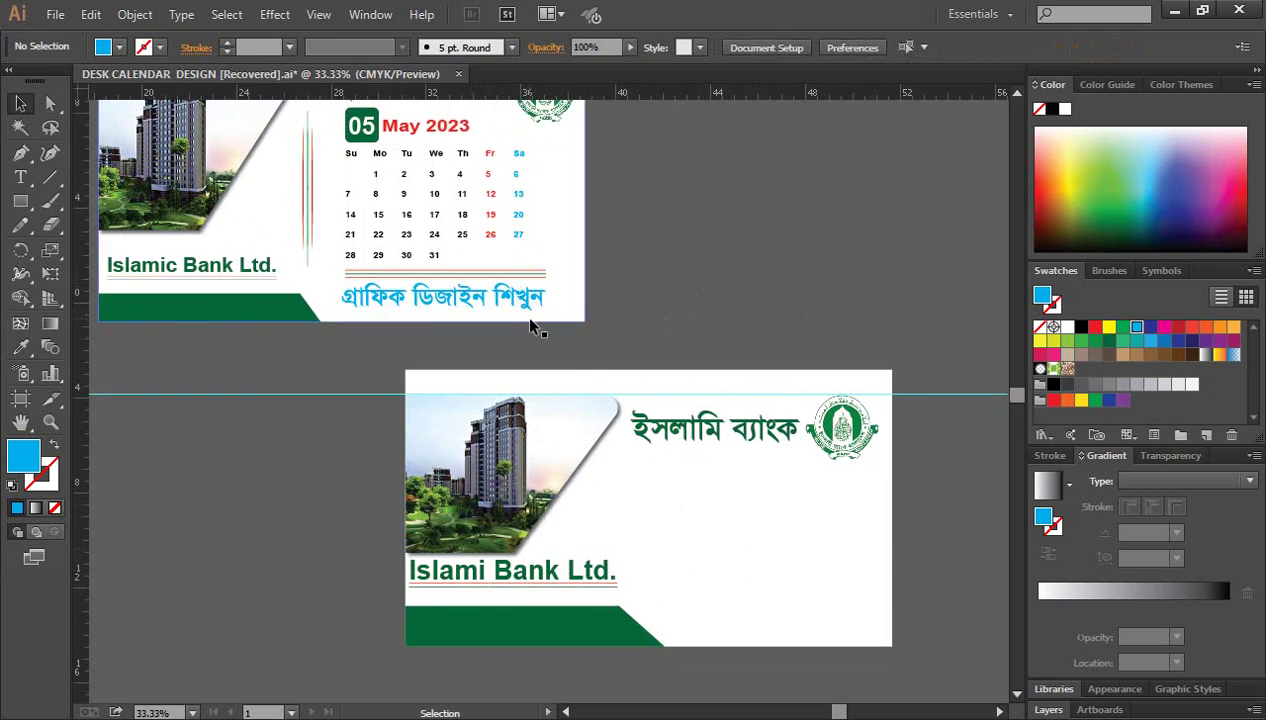
scroll(704, 305, "up", 2)
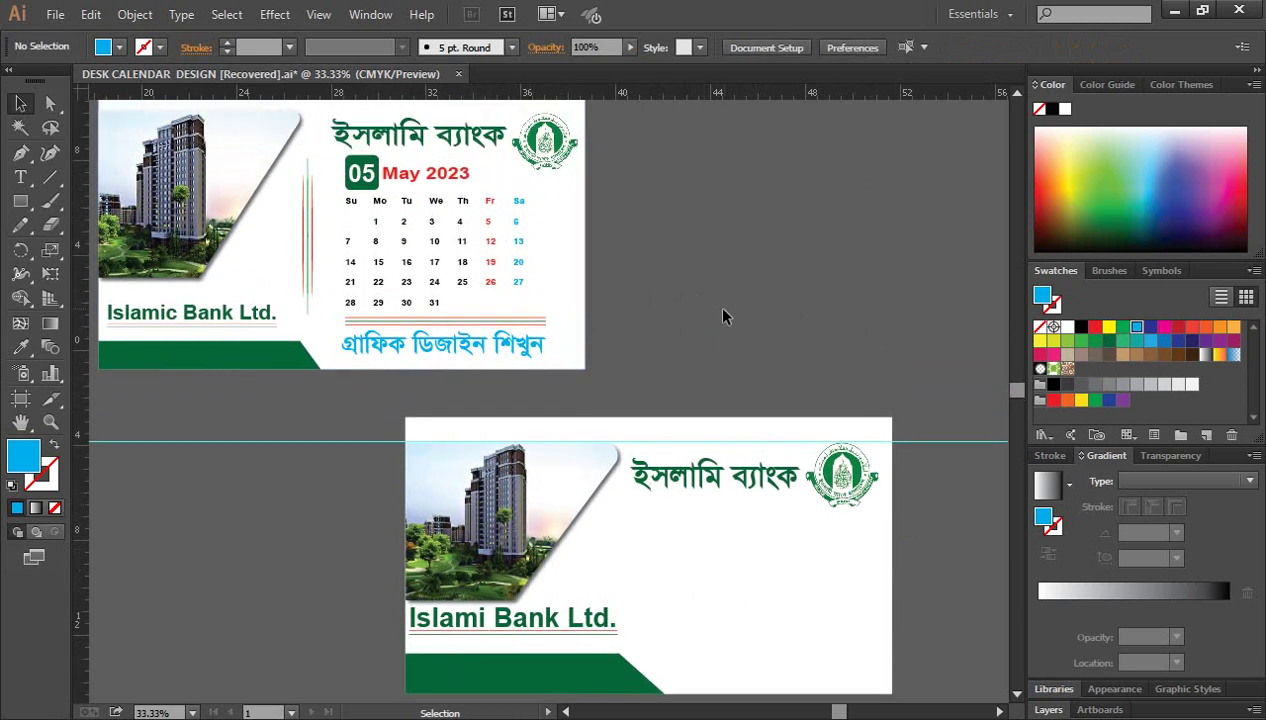
Step: Type the গ্রাফিক ডিজাইন শিখুন tagline and enlarge it to about 83 pt
left_click(20, 177)
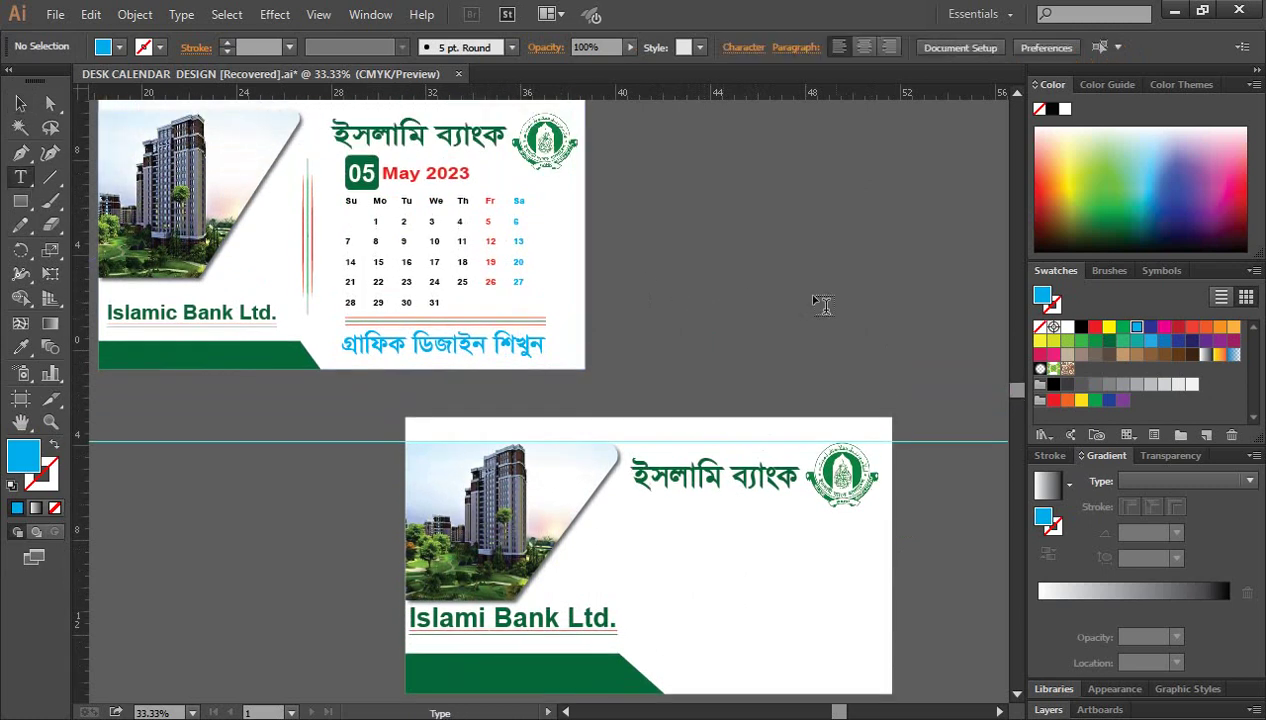
left_click(706, 262)
type("Mv")
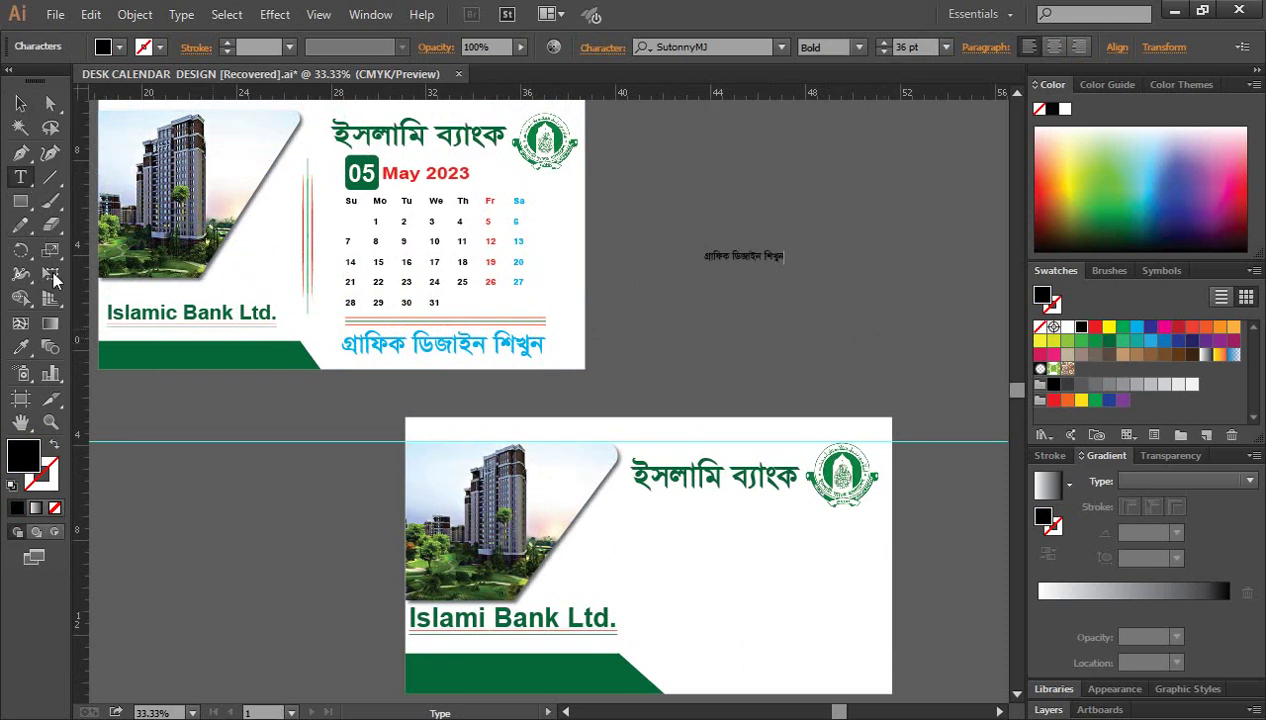
left_click(20, 103)
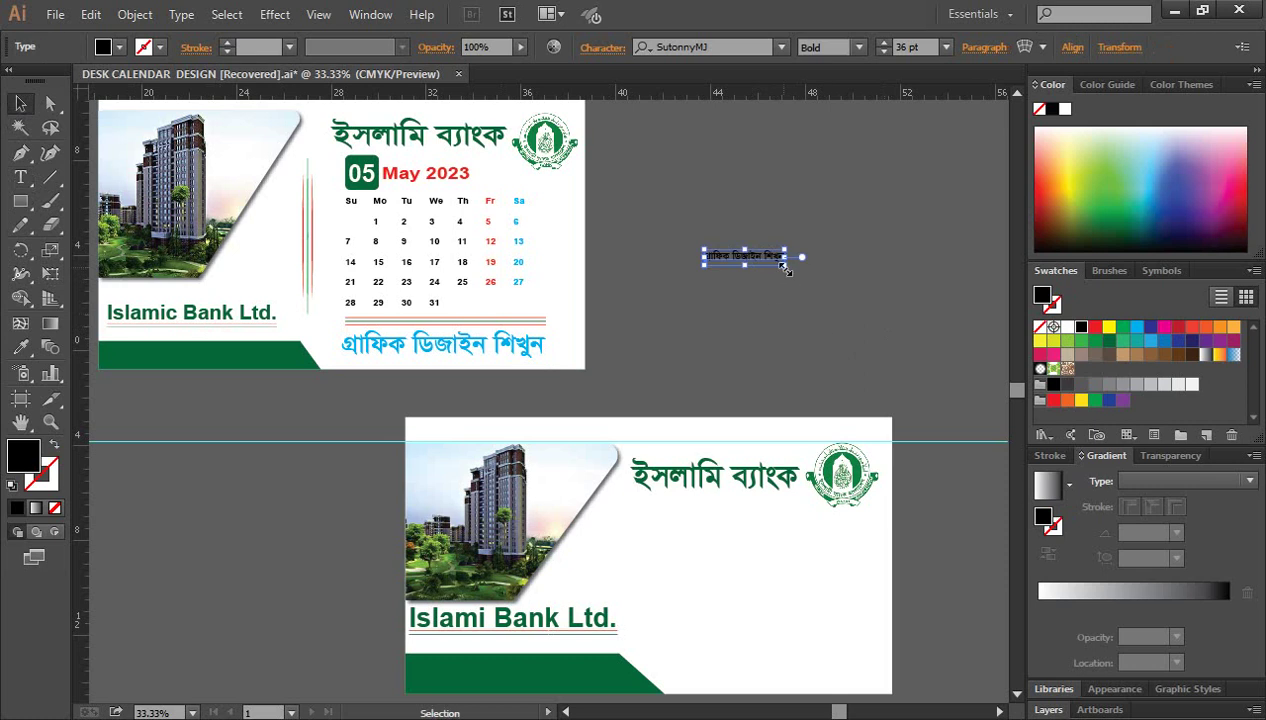
left_click_drag(786, 266, 838, 273)
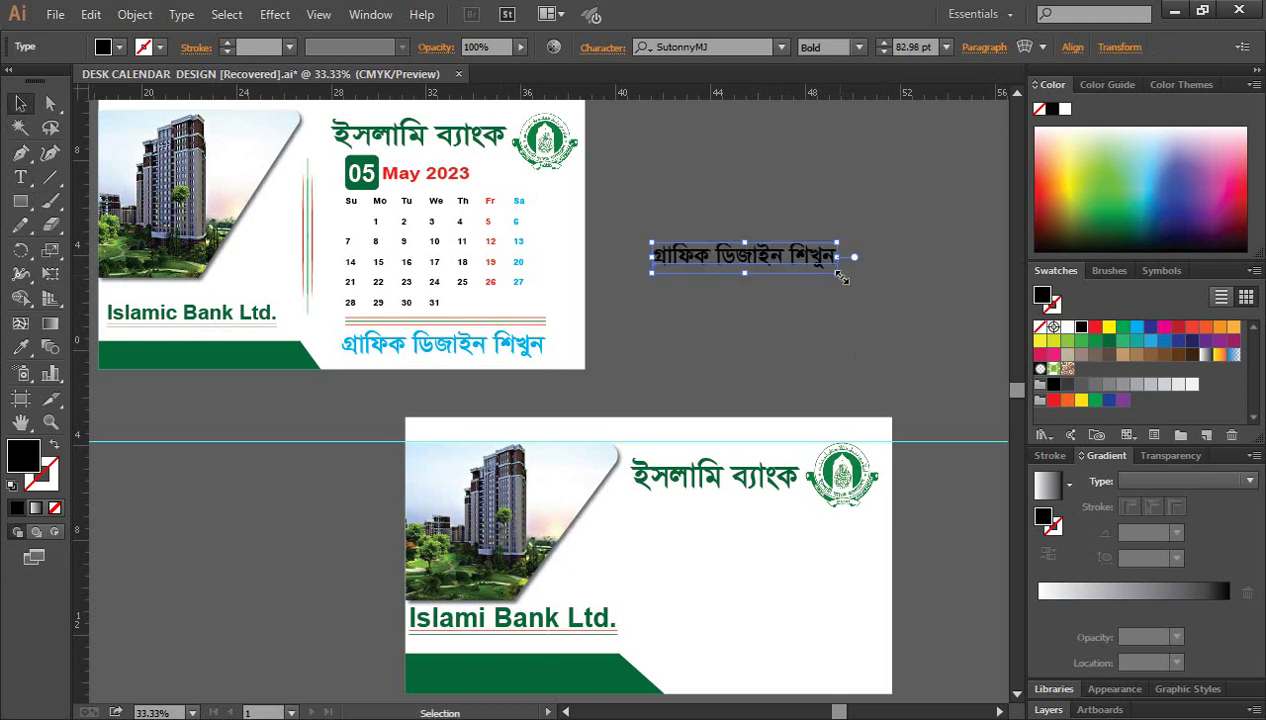
Step: Move the tagline to the lower page's bottom right and make it cyan
scroll(845, 315, "down", 2)
mouse_move(735, 190)
left_mouse_down()
mouse_move(771, 601)
mouse_move(793, 598)
mouse_move(782, 599)
left_mouse_up()
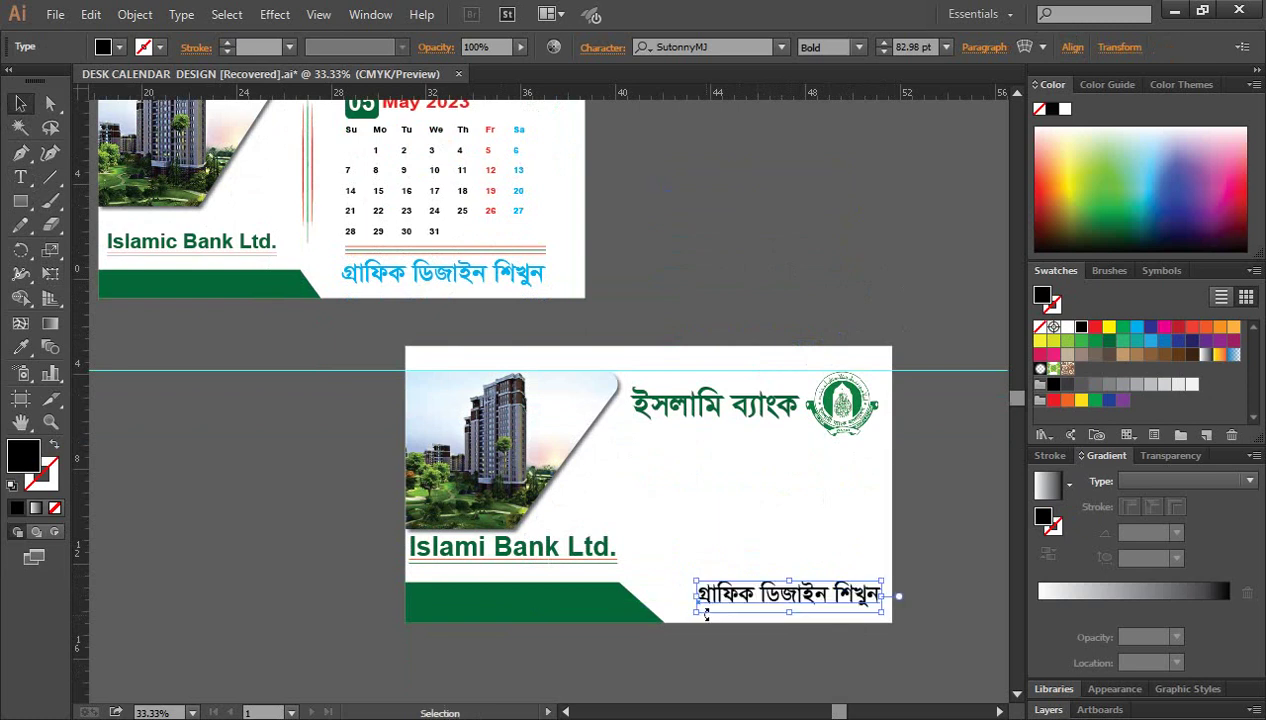
left_click_drag(697, 615, 675, 618)
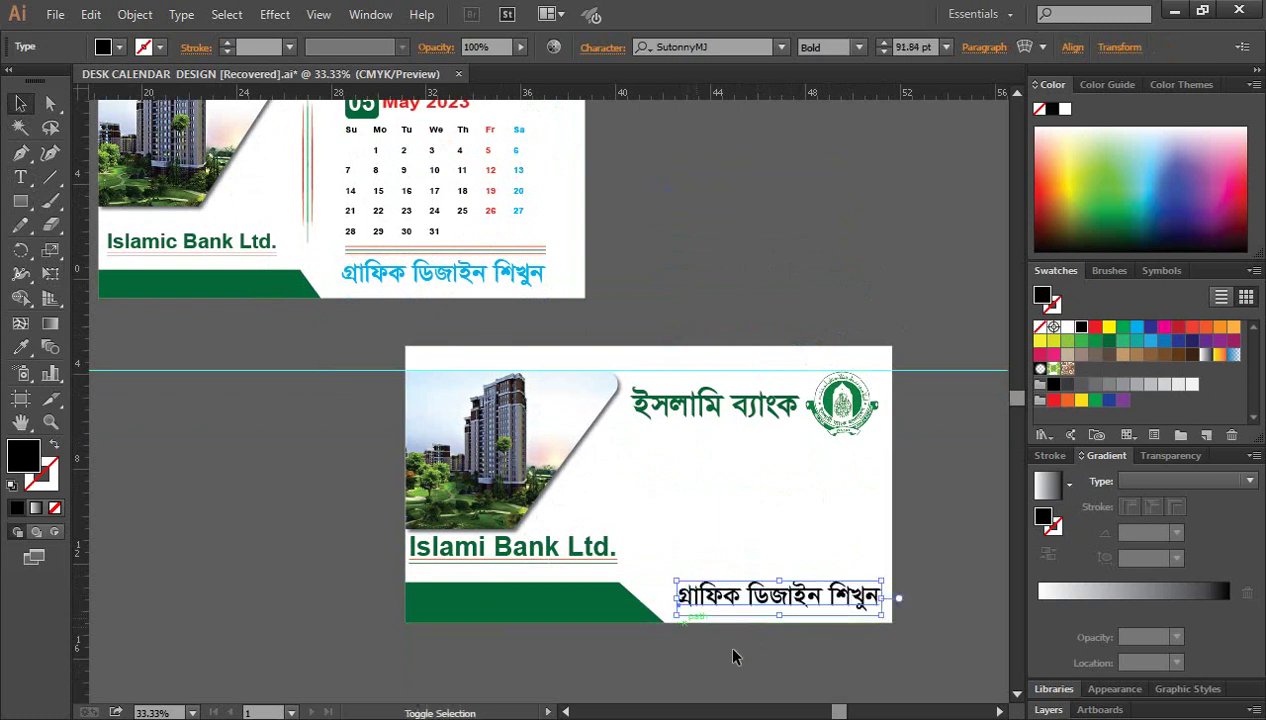
left_click(787, 643)
left_click(778, 596)
left_click(1137, 329)
left_click(941, 539)
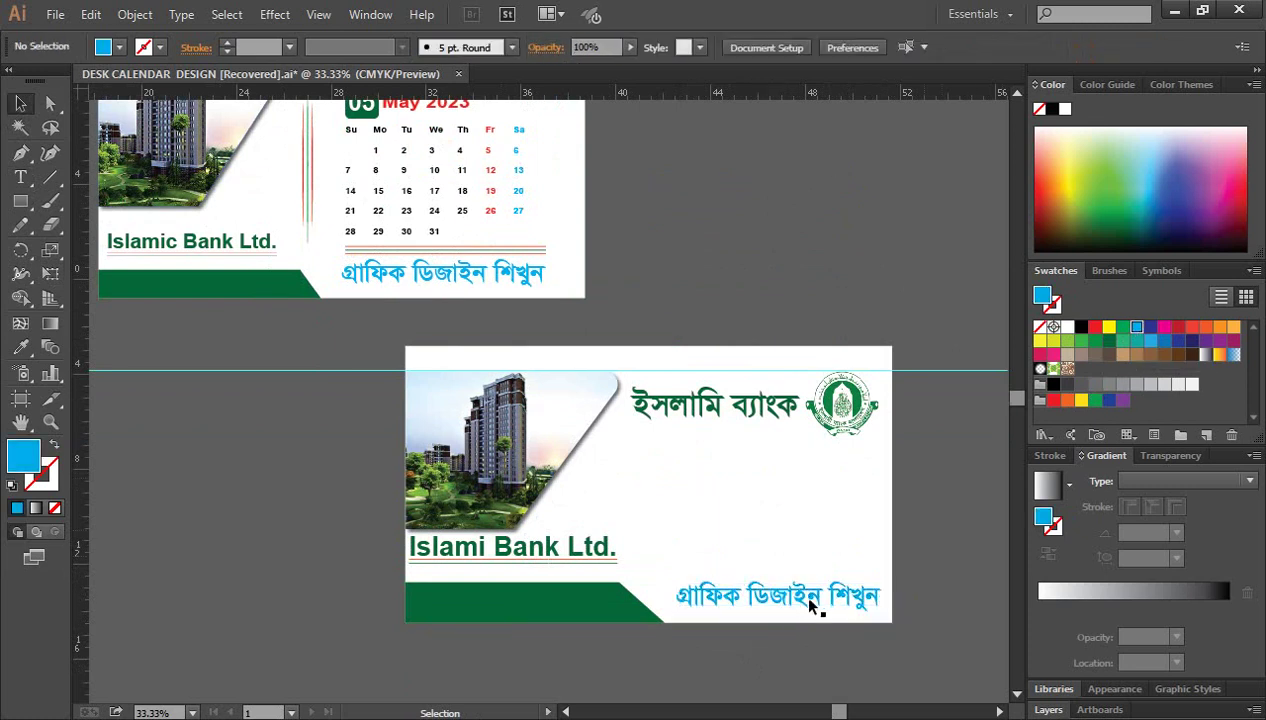
left_click(782, 589)
Step: Select and deselect the calendar dates block on the first card to inspect it
left_click(927, 470)
scroll(955, 530, "up", 1)
scroll(963, 523, "up", 1)
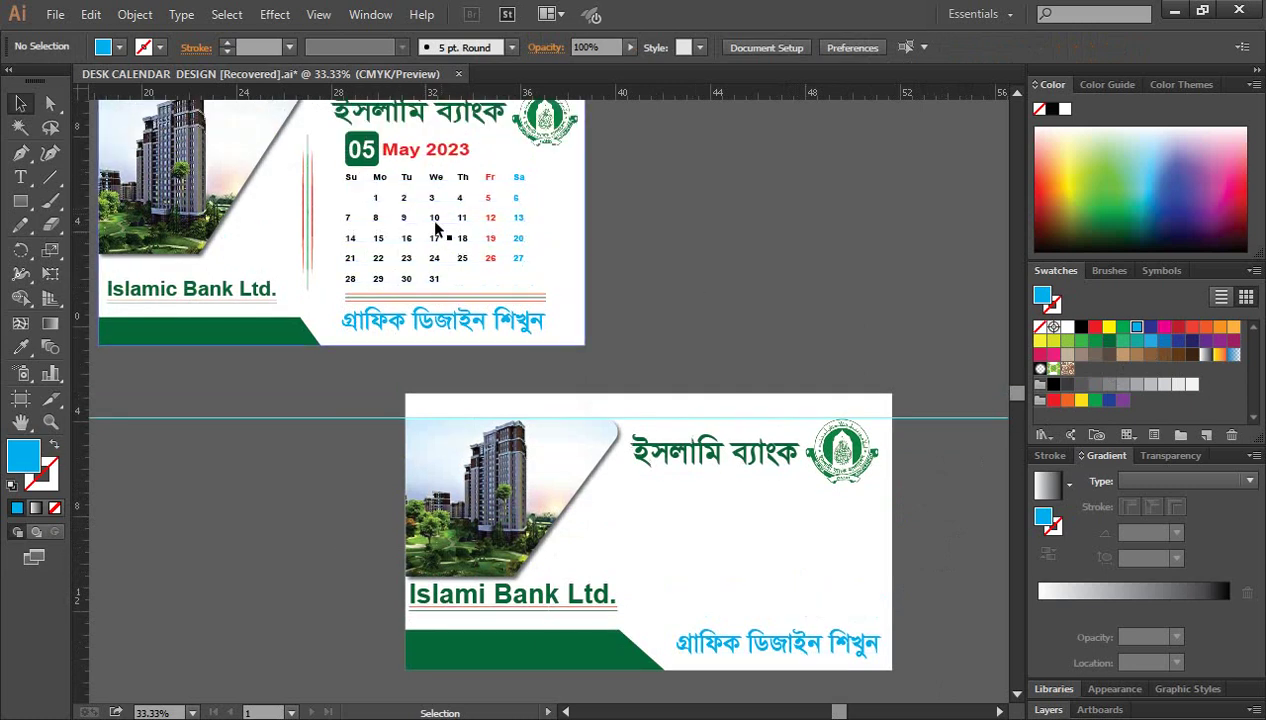
scroll(730, 308, "up", 1)
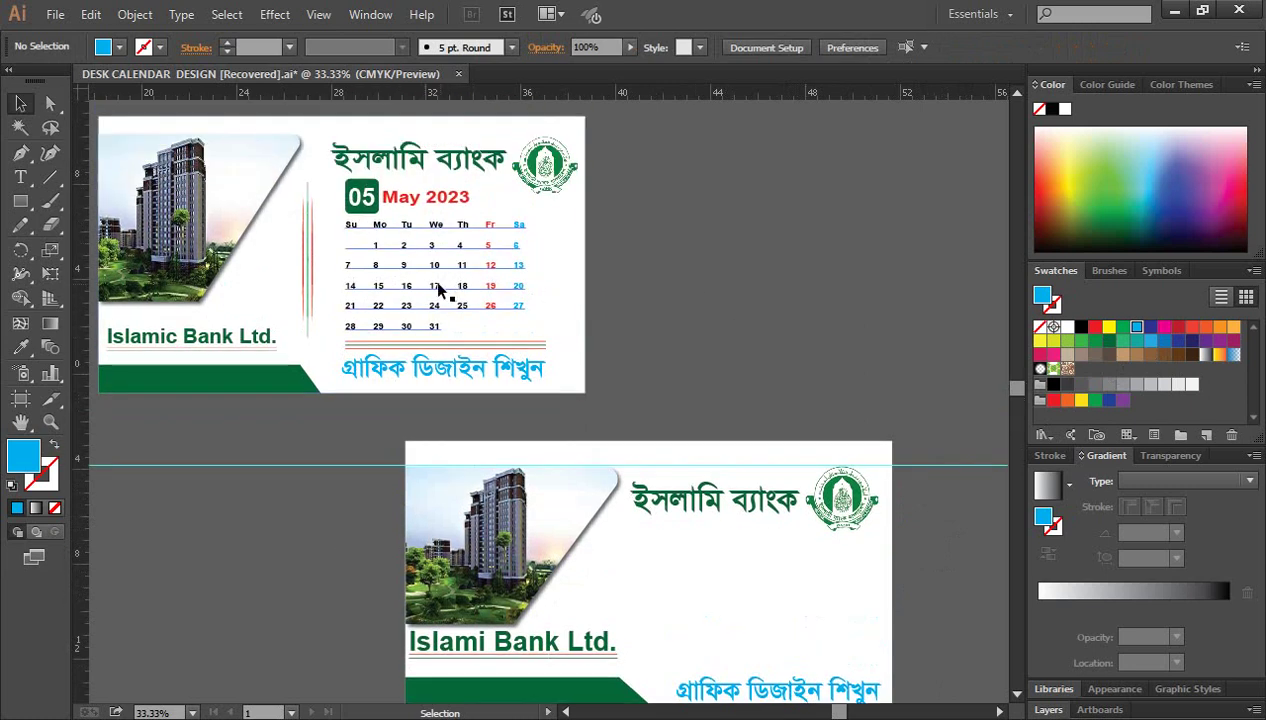
left_click(438, 286)
left_click(705, 306)
left_click(458, 263)
left_click(688, 316)
left_click(461, 271)
left_click(705, 307)
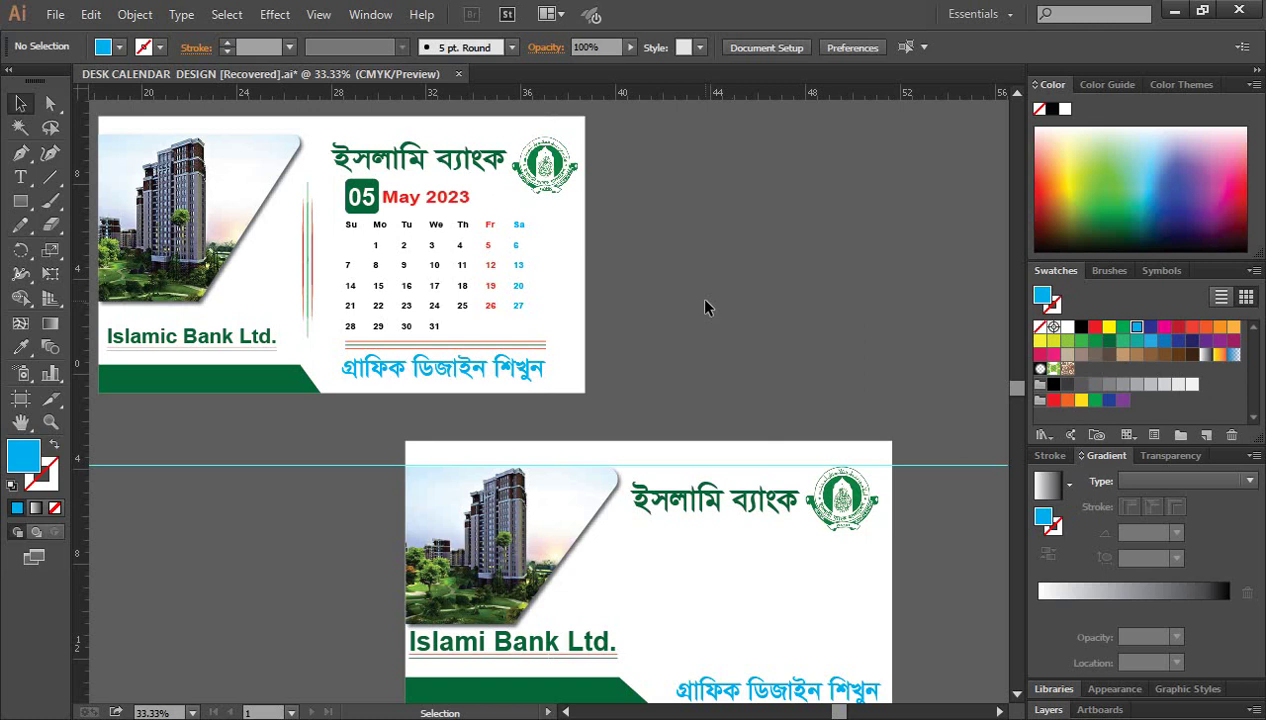
Step: Use Direct Selection (A) to inspect the parts of the first card's calendar group
key("a")
scroll(888, 570, "down", 2)
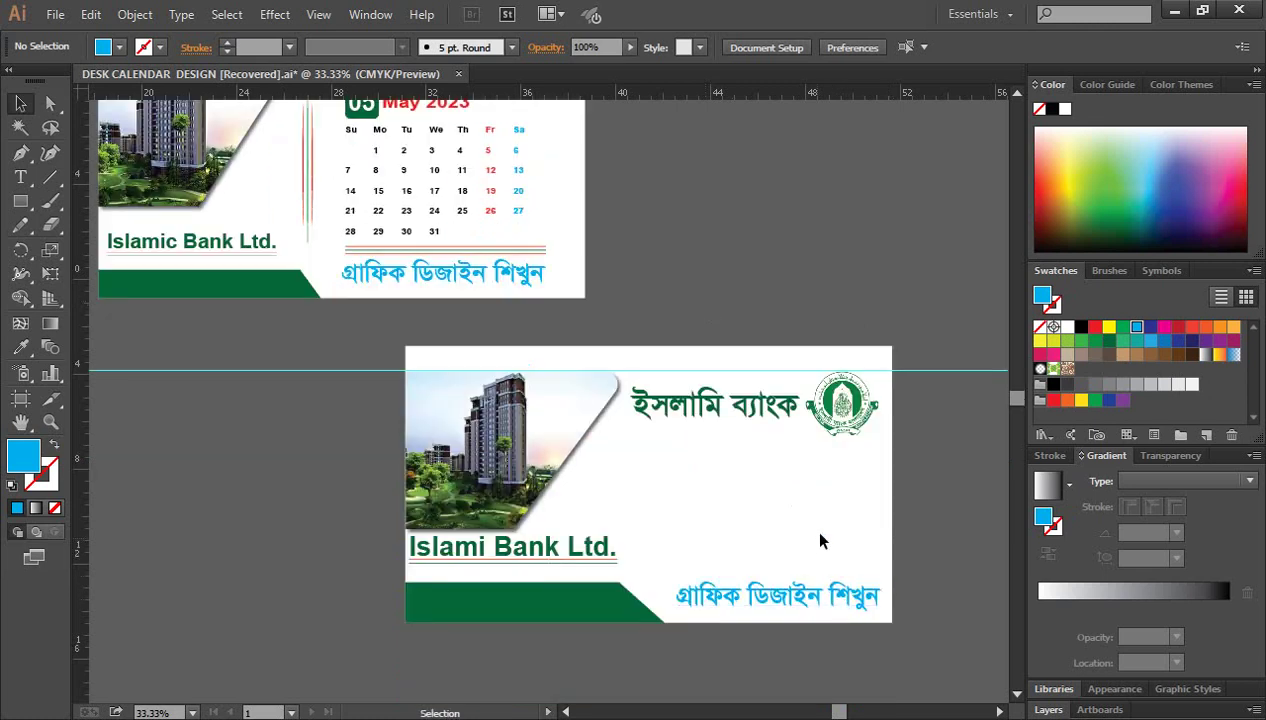
scroll(815, 530, "down", 1)
scroll(745, 466, "up", 2)
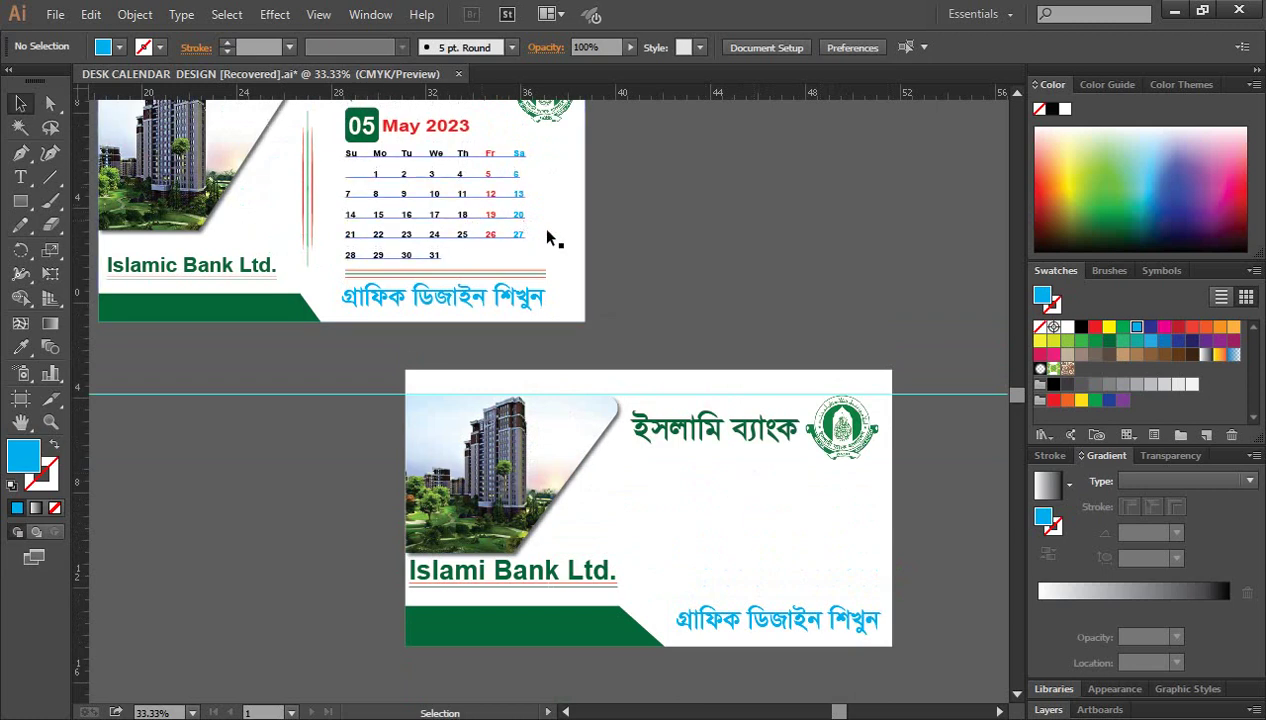
scroll(692, 328, "up", 1)
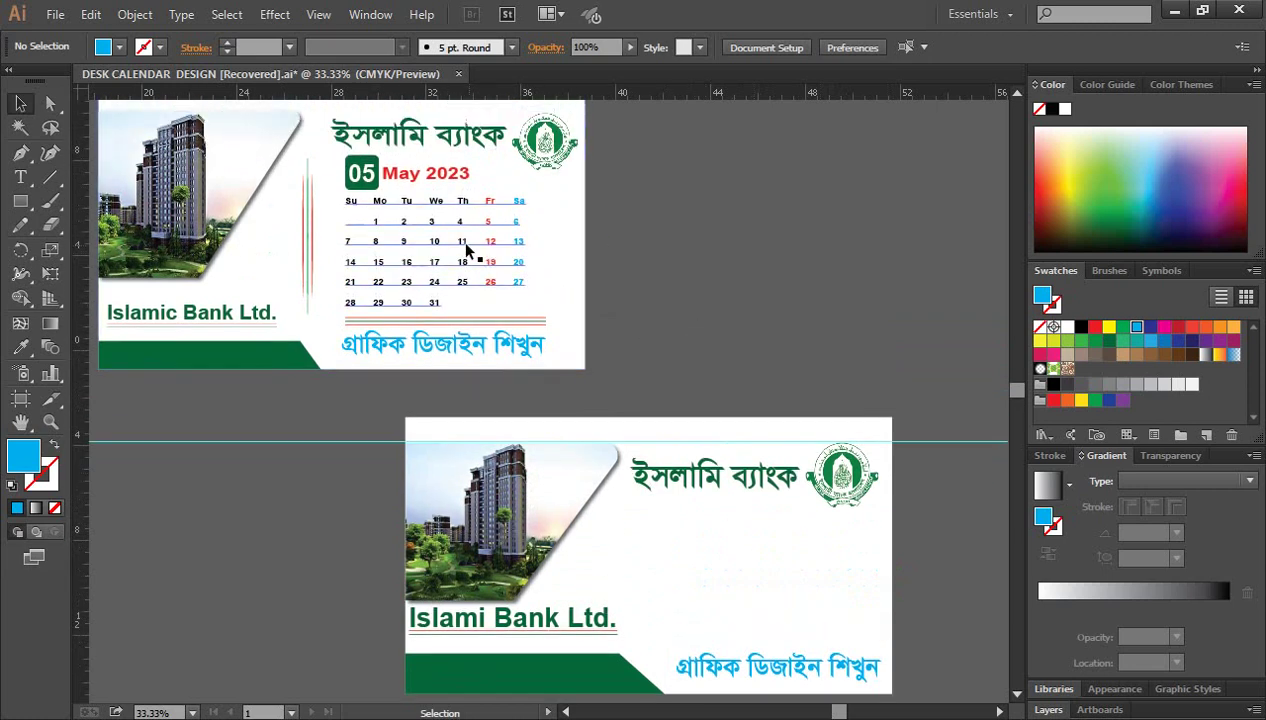
left_click(462, 242)
left_click(675, 302)
left_click(467, 229)
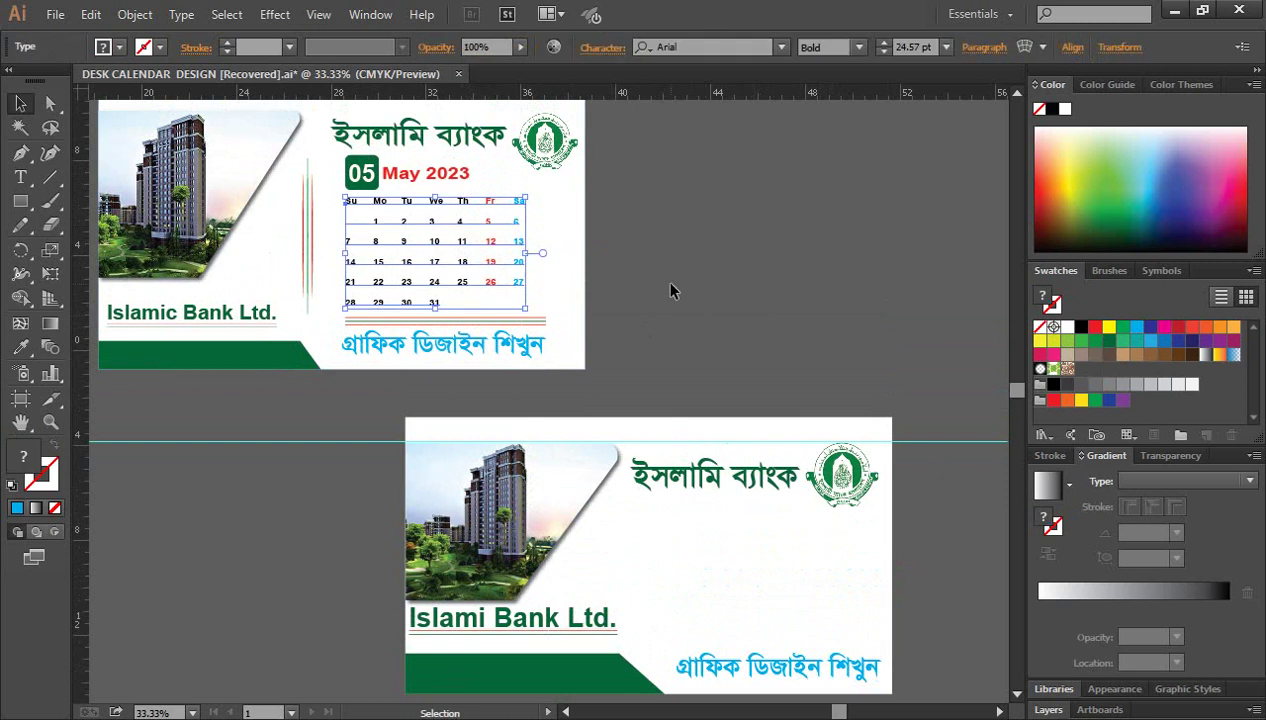
scroll(686, 312, "up", 1)
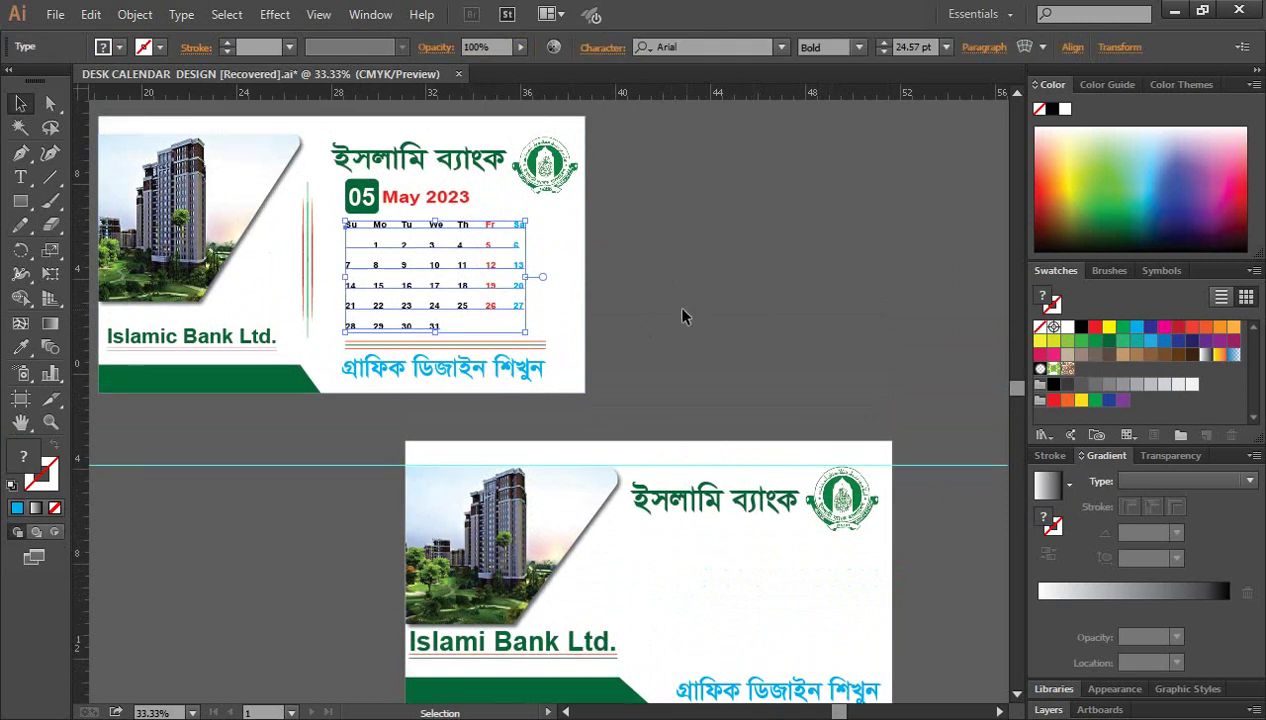
left_click(680, 314)
left_click(493, 230)
left_click(676, 290)
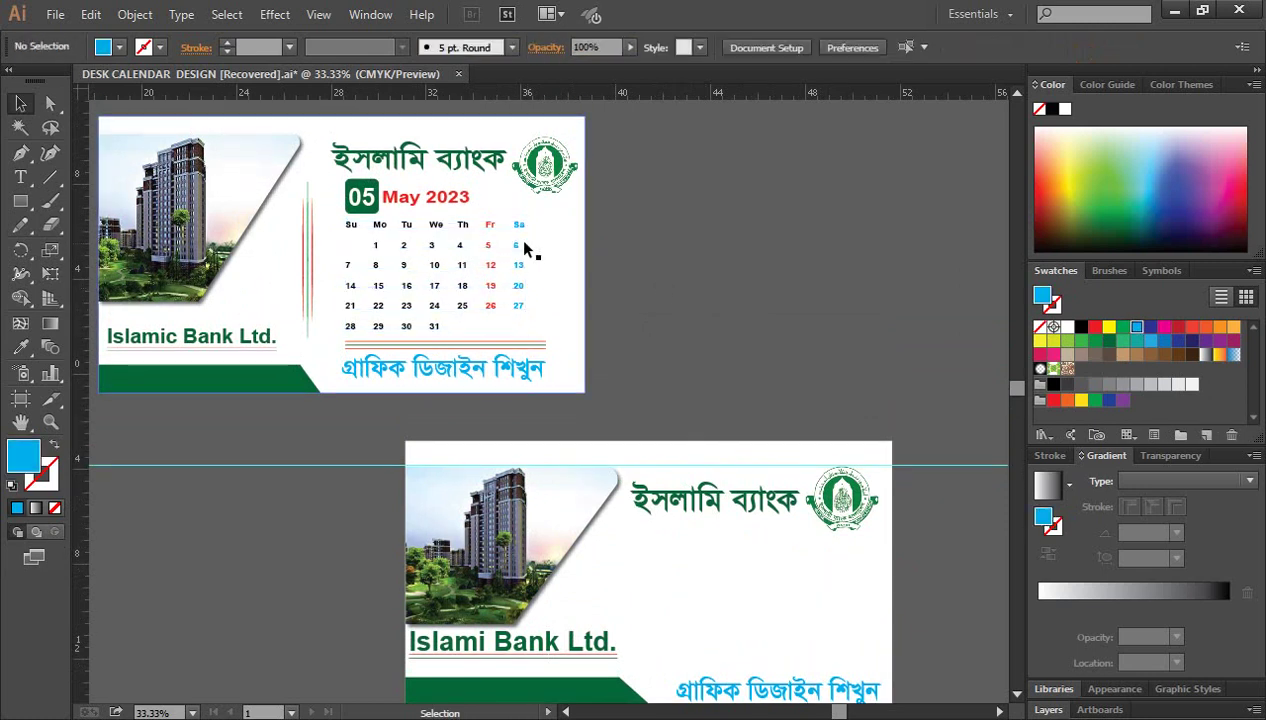
scroll(695, 283, "down", 1)
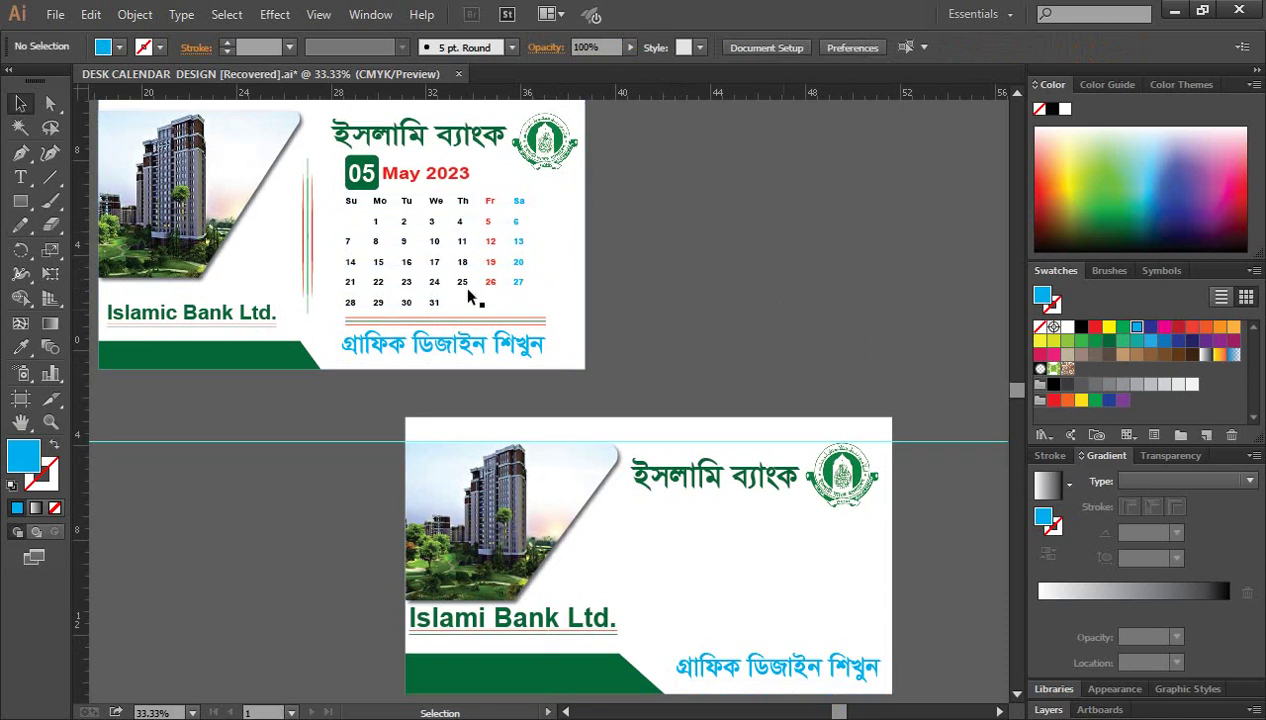
left_click(438, 205)
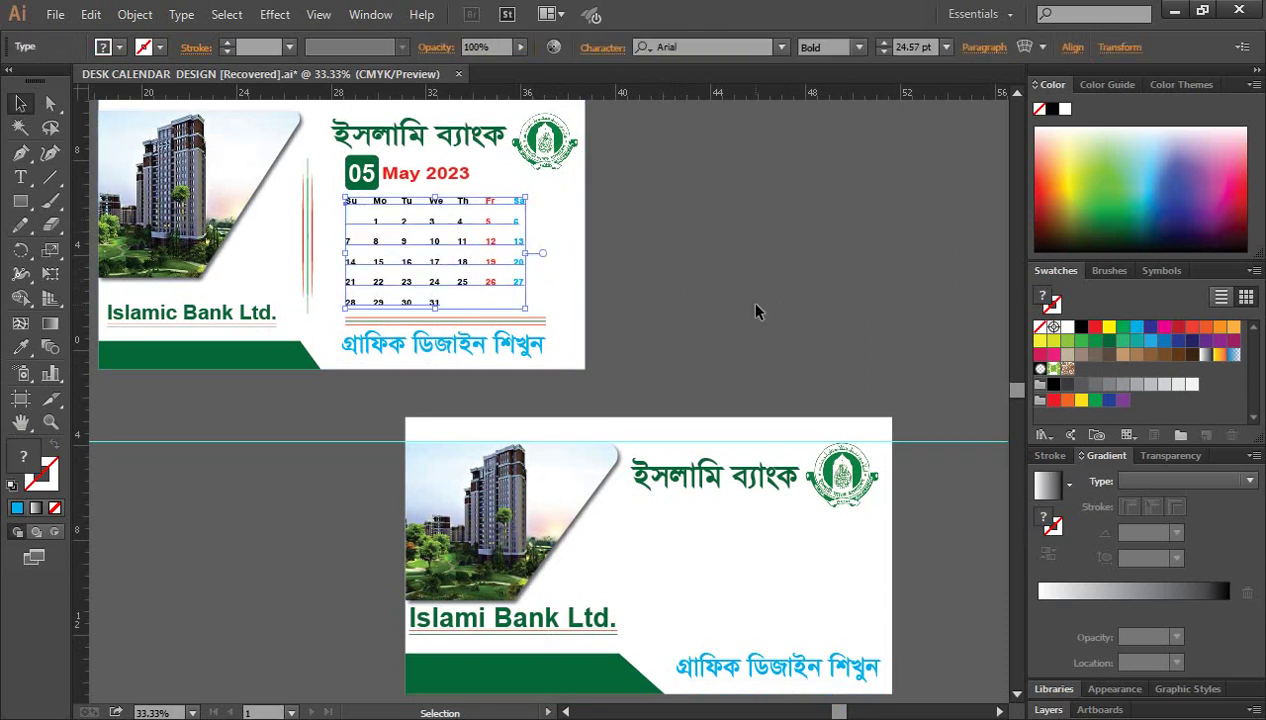
Step: Reload the timeanddate.com 2023 calendar page in Chrome
left_click(1175, 10)
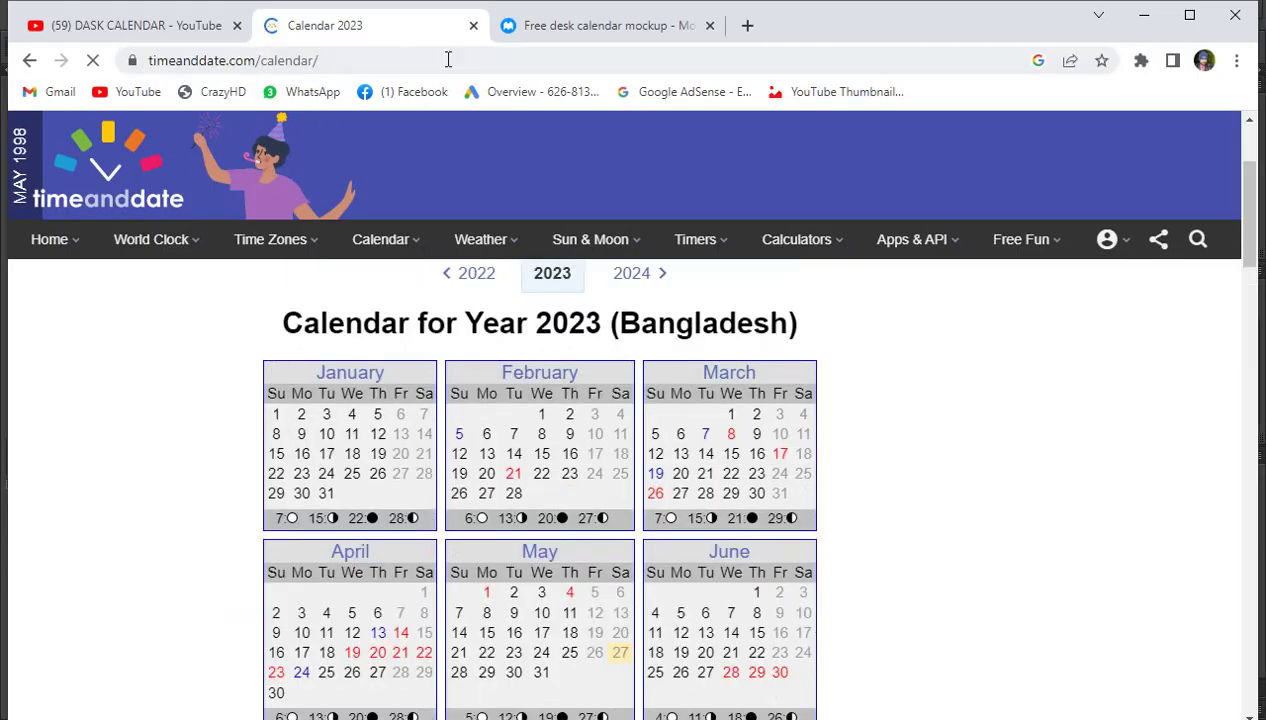
left_click(391, 61)
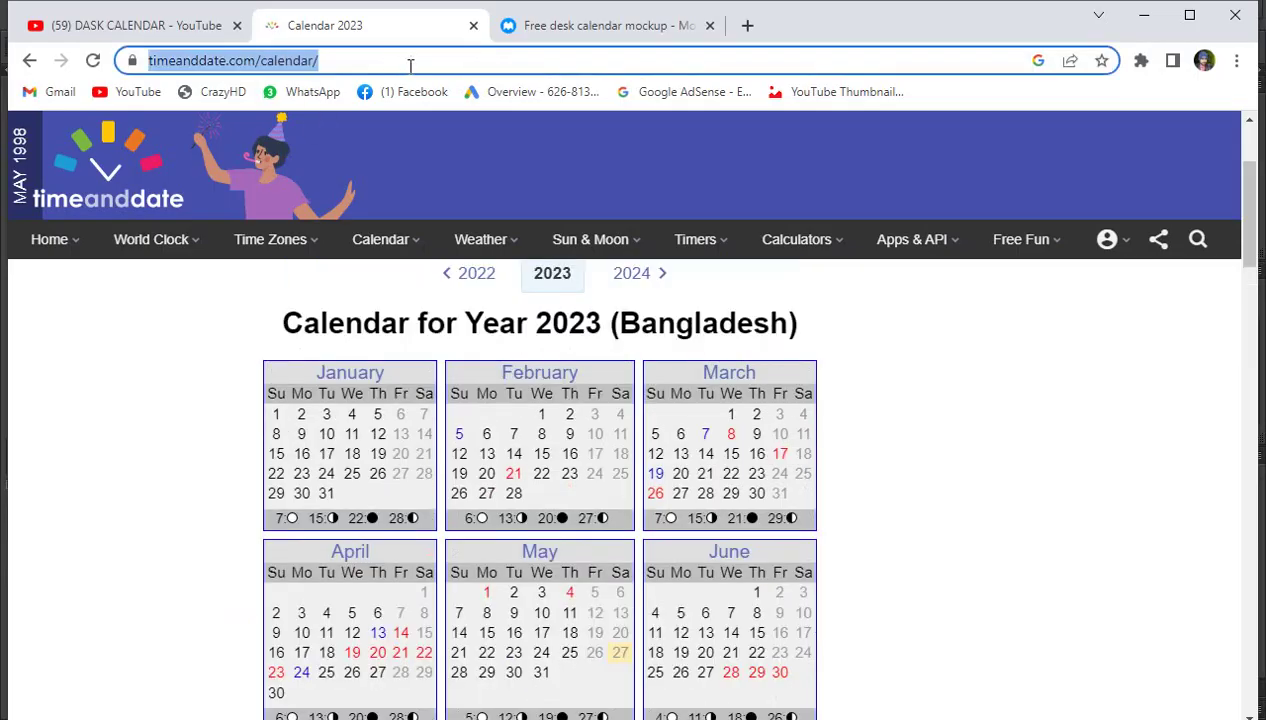
key("Return")
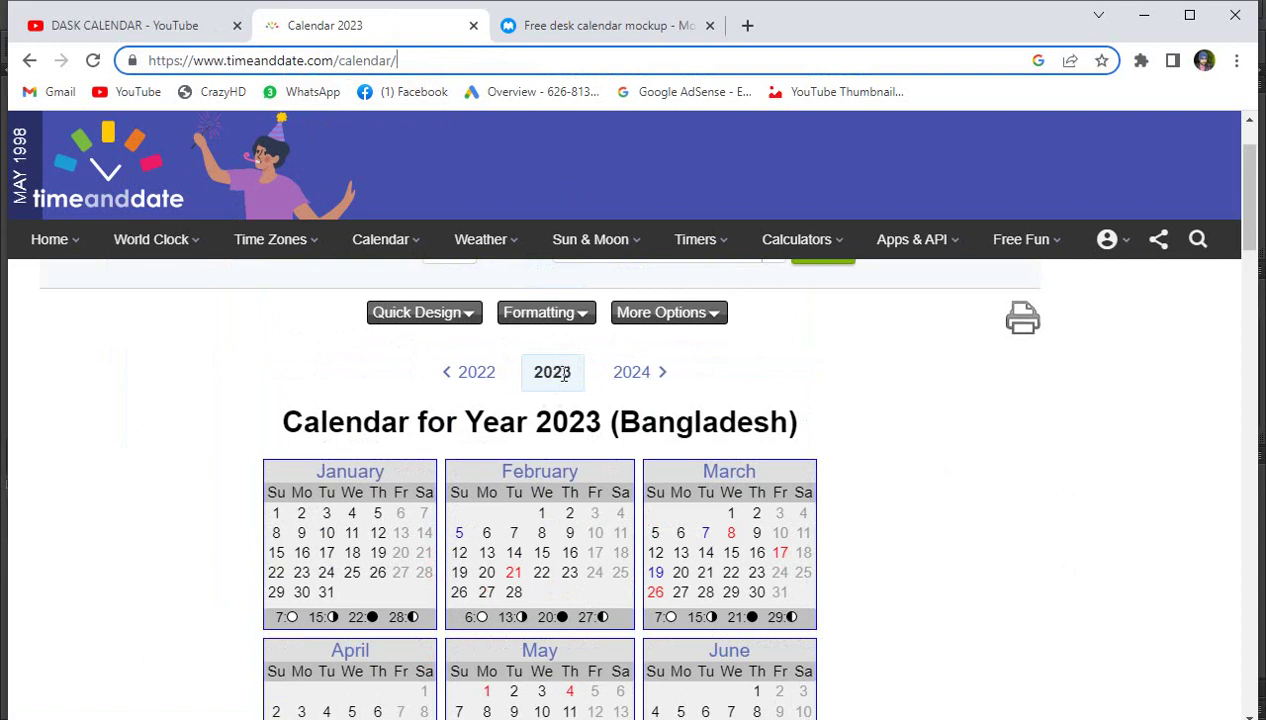
scroll(864, 435, "down", 1)
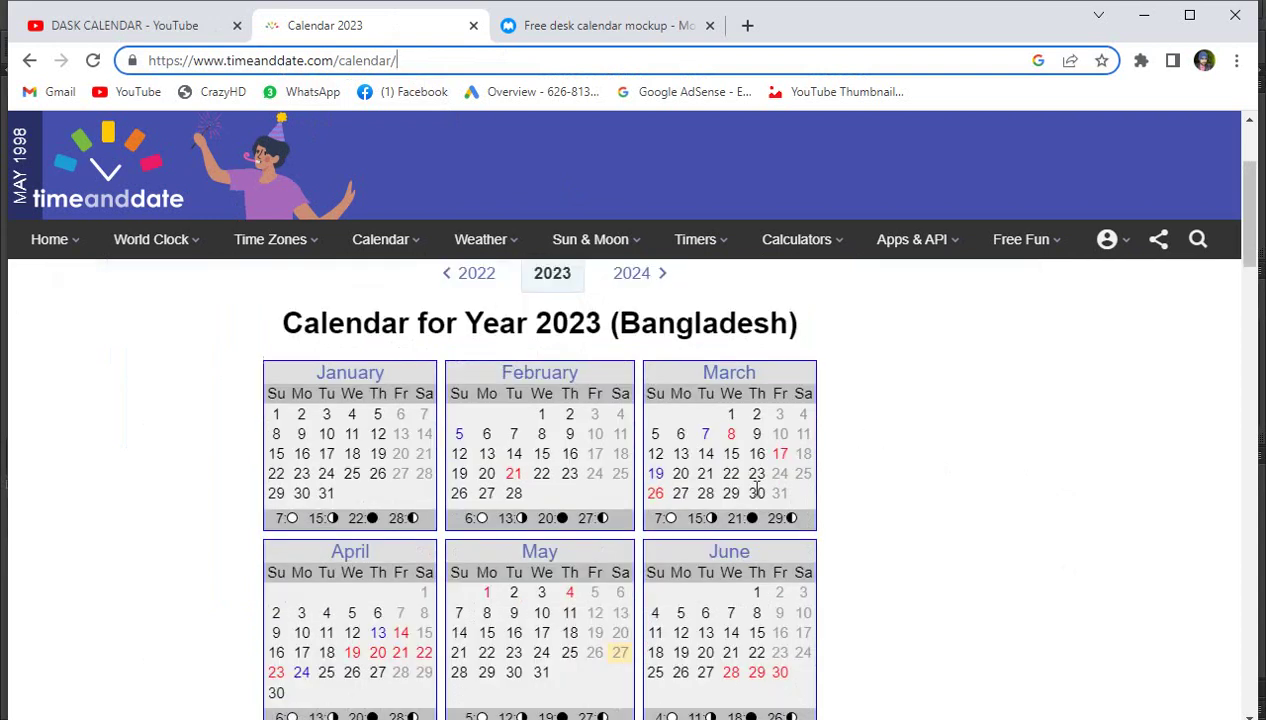
scroll(888, 497, "down", 1)
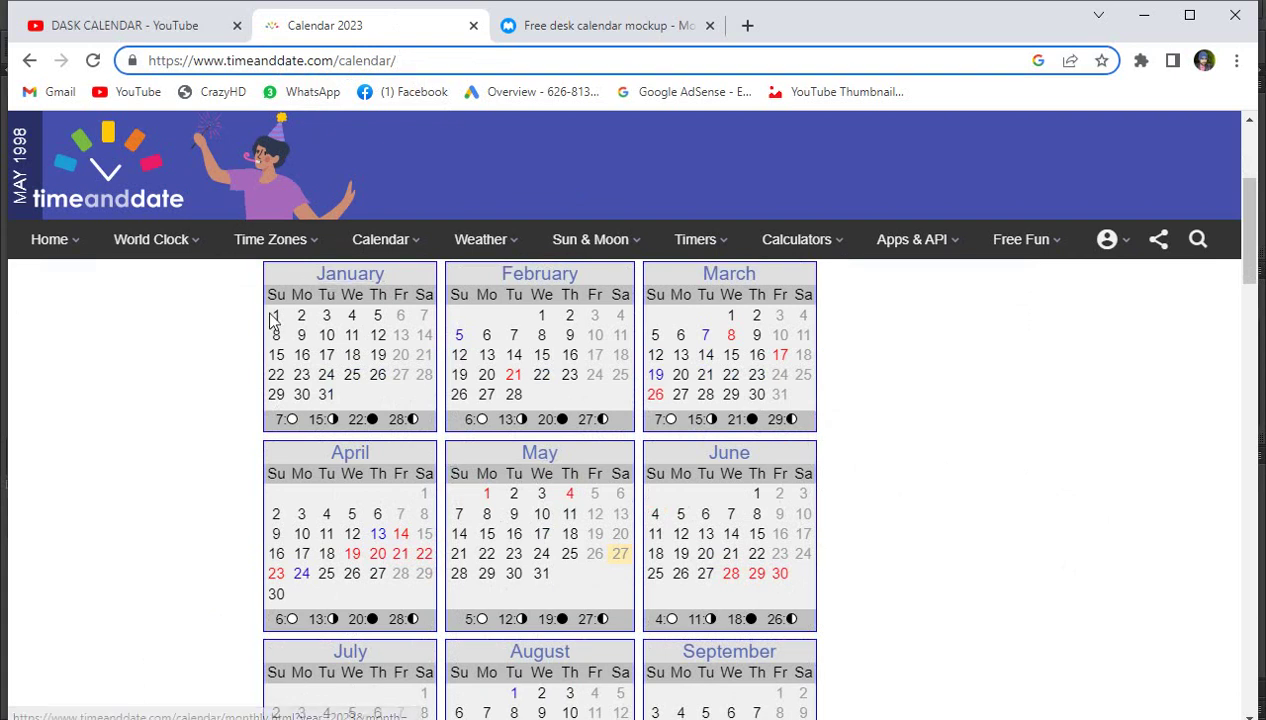
Step: Copy the January 2023 date grid and return to Illustrator
mouse_move(271, 289)
left_mouse_down()
mouse_move(365, 398)
mouse_move(349, 394)
left_mouse_up()
right_click(353, 313)
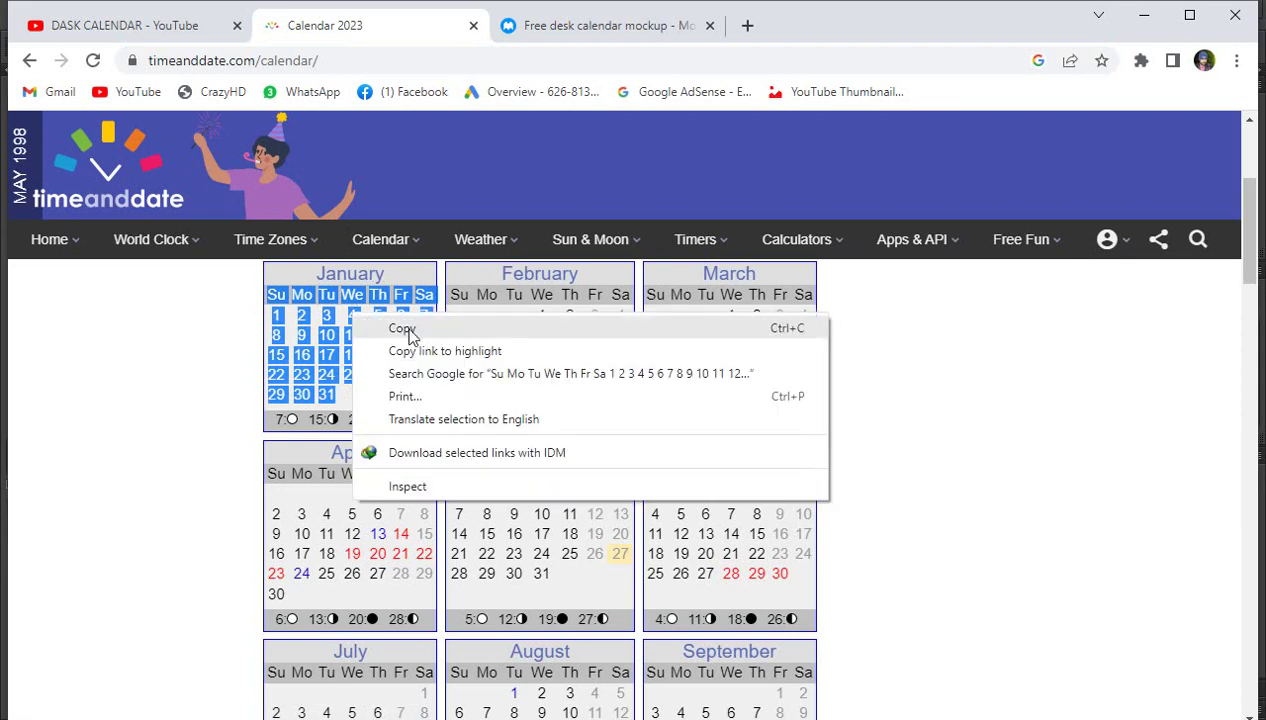
left_click(405, 327)
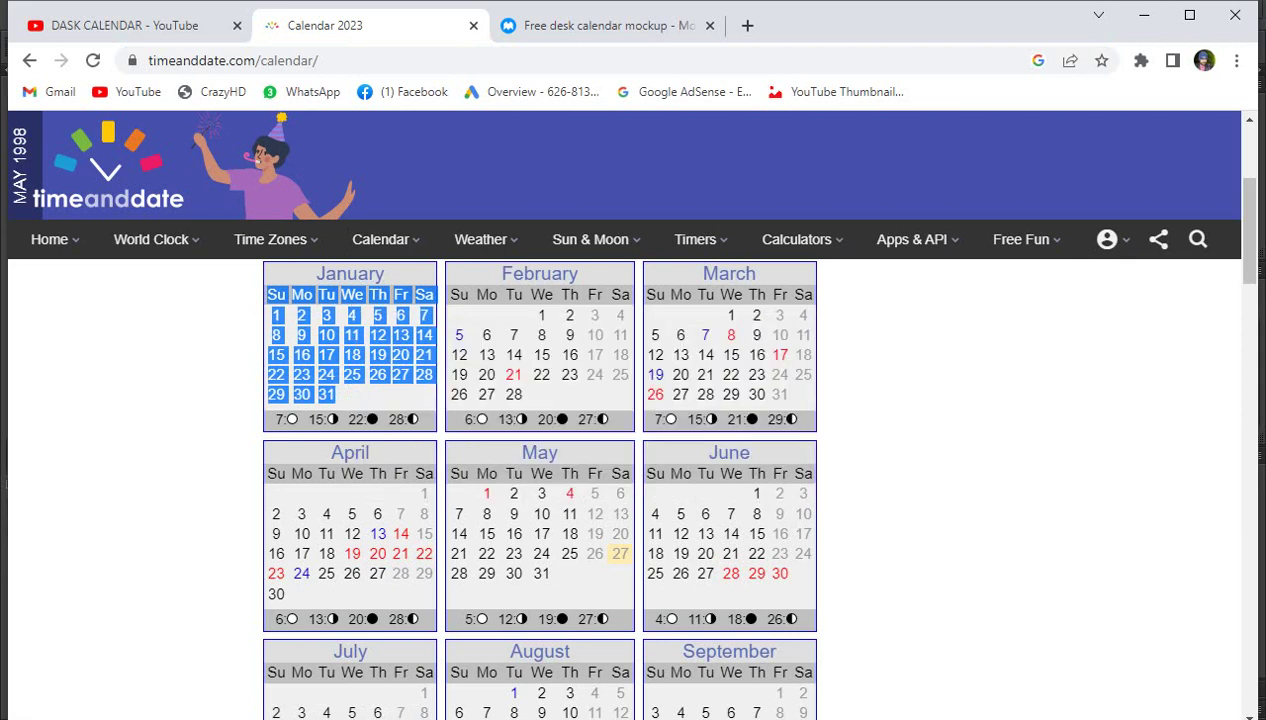
key("alt+Tab")
scroll(757, 398, "down", 1)
scroll(774, 381, "down", 1)
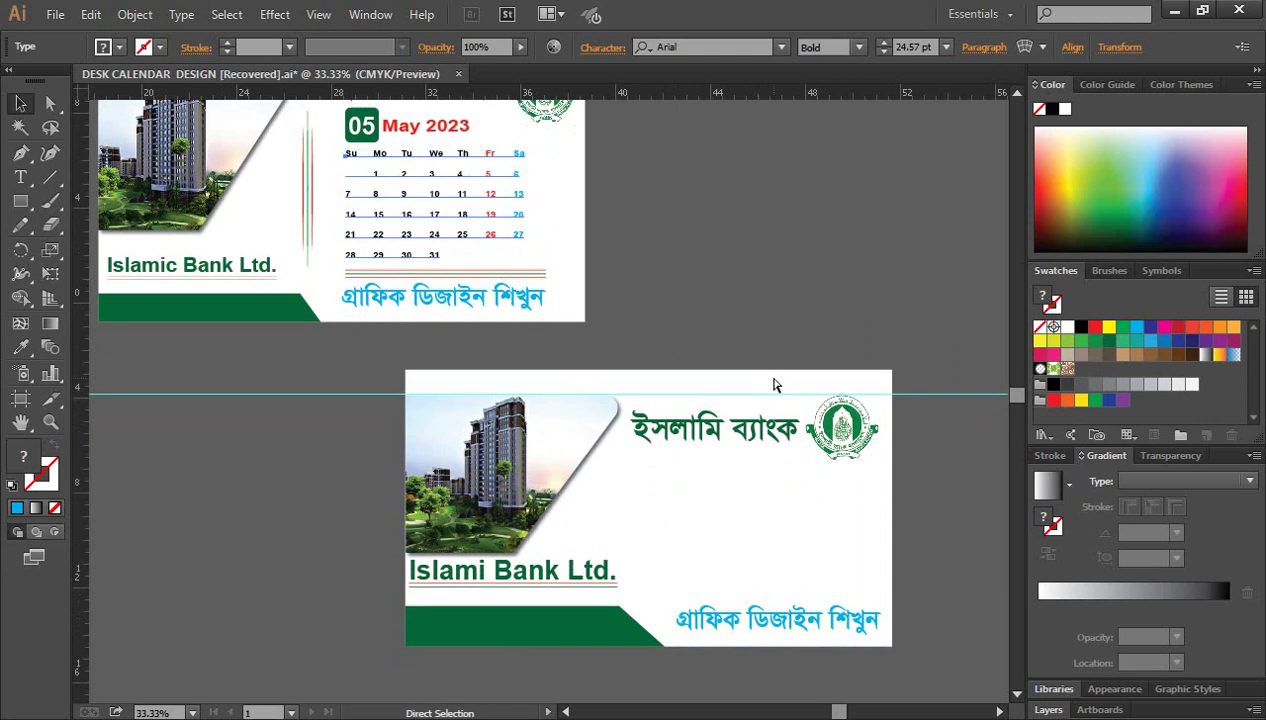
Step: Paste the January dates below the Bengali heading and enlarge them
key("ctrl+v")
scroll(763, 368, "down", 1)
left_click(20, 103)
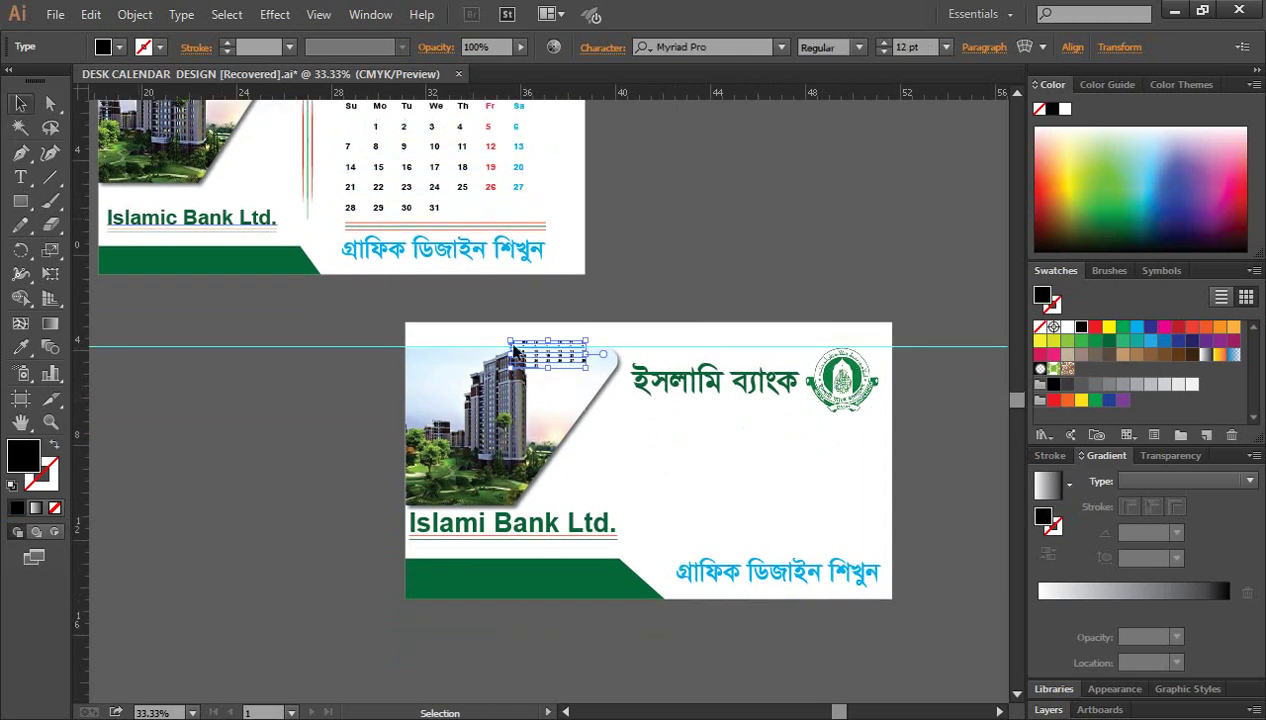
left_click_drag(514, 350, 573, 360)
left_click_drag(588, 385, 722, 448)
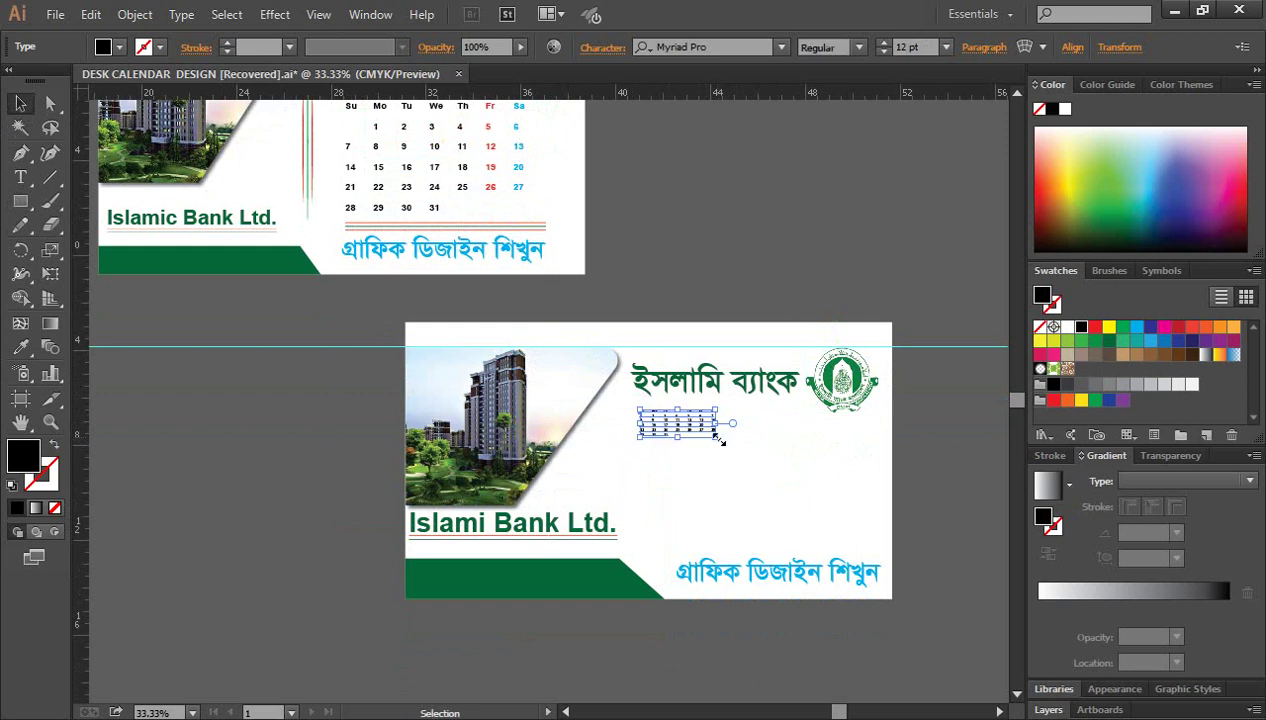
left_click_drag(719, 439, 833, 516)
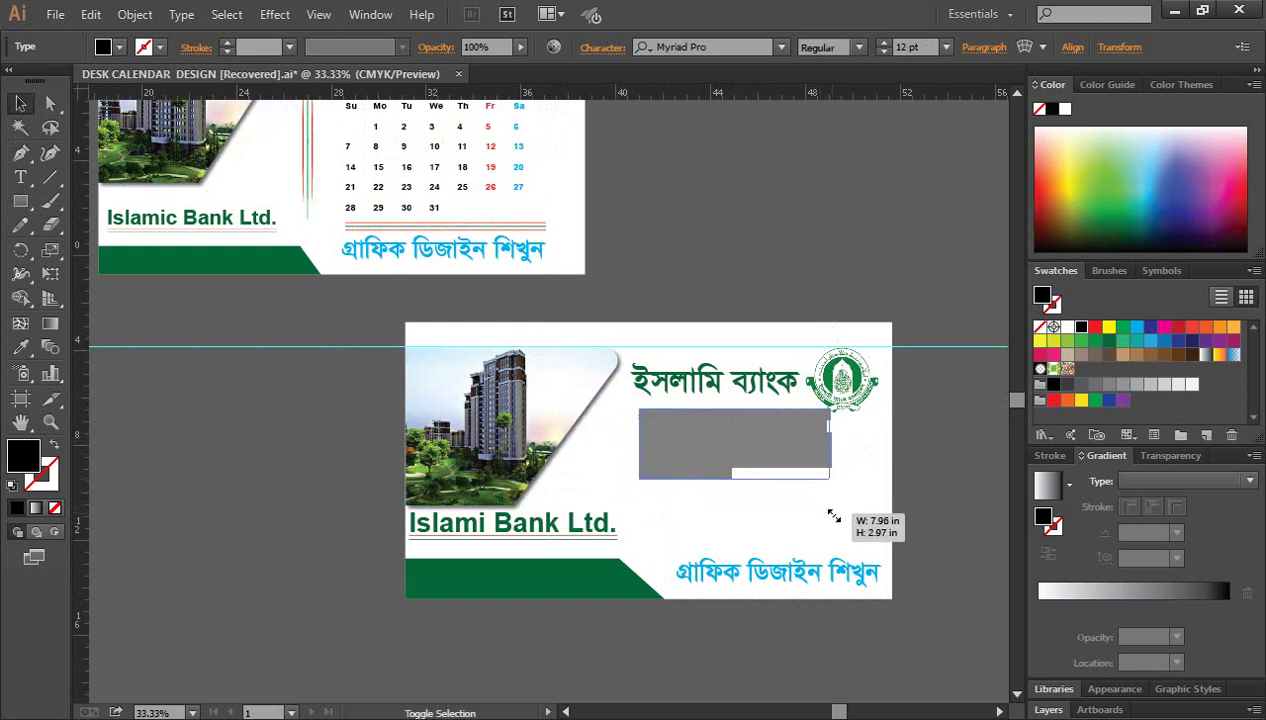
left_click_drag(833, 516, 850, 524)
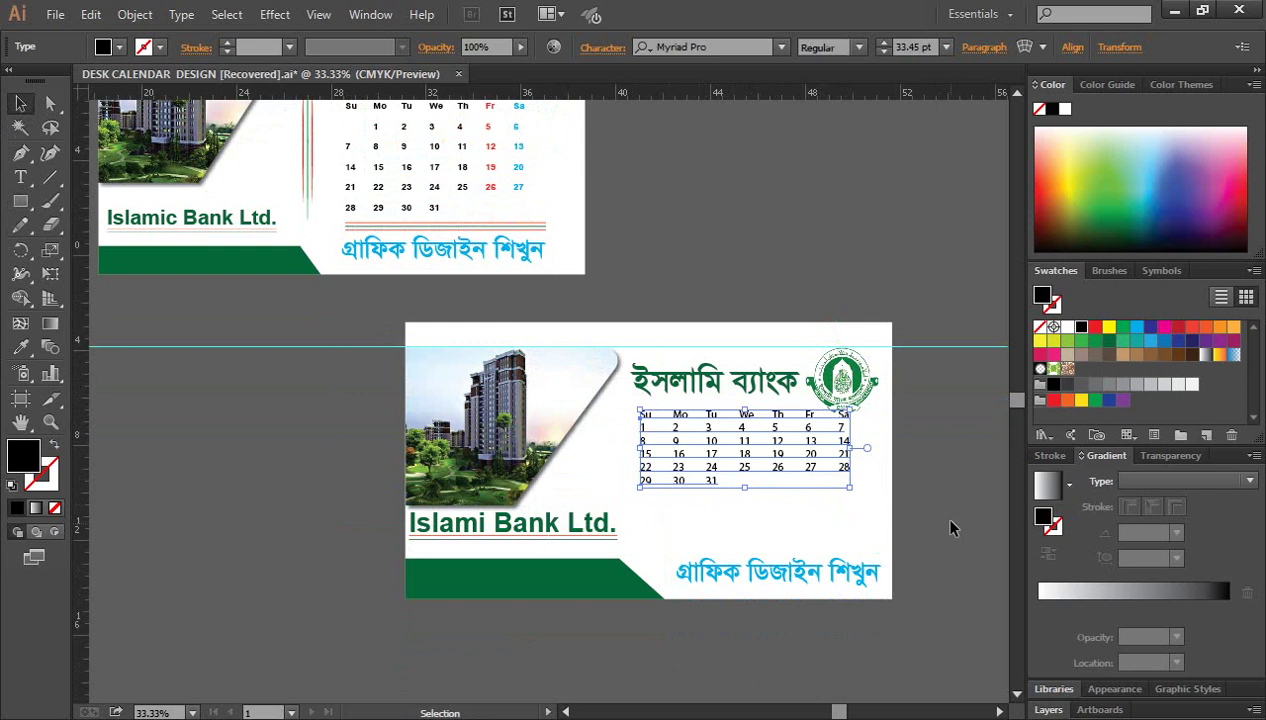
left_click(951, 528)
Step: Widen the calendar's row spacing with Alt+Down twice and reposition the block
key("ctrl+equal")
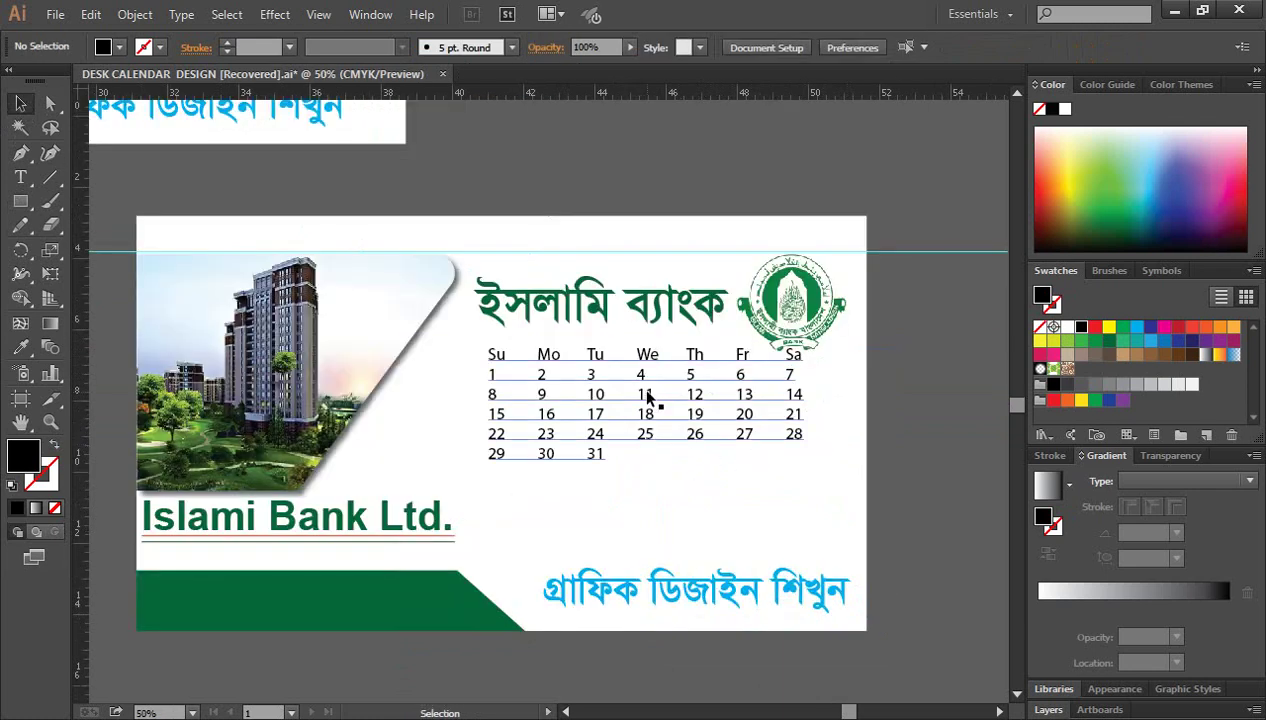
left_click_drag(647, 398, 638, 410)
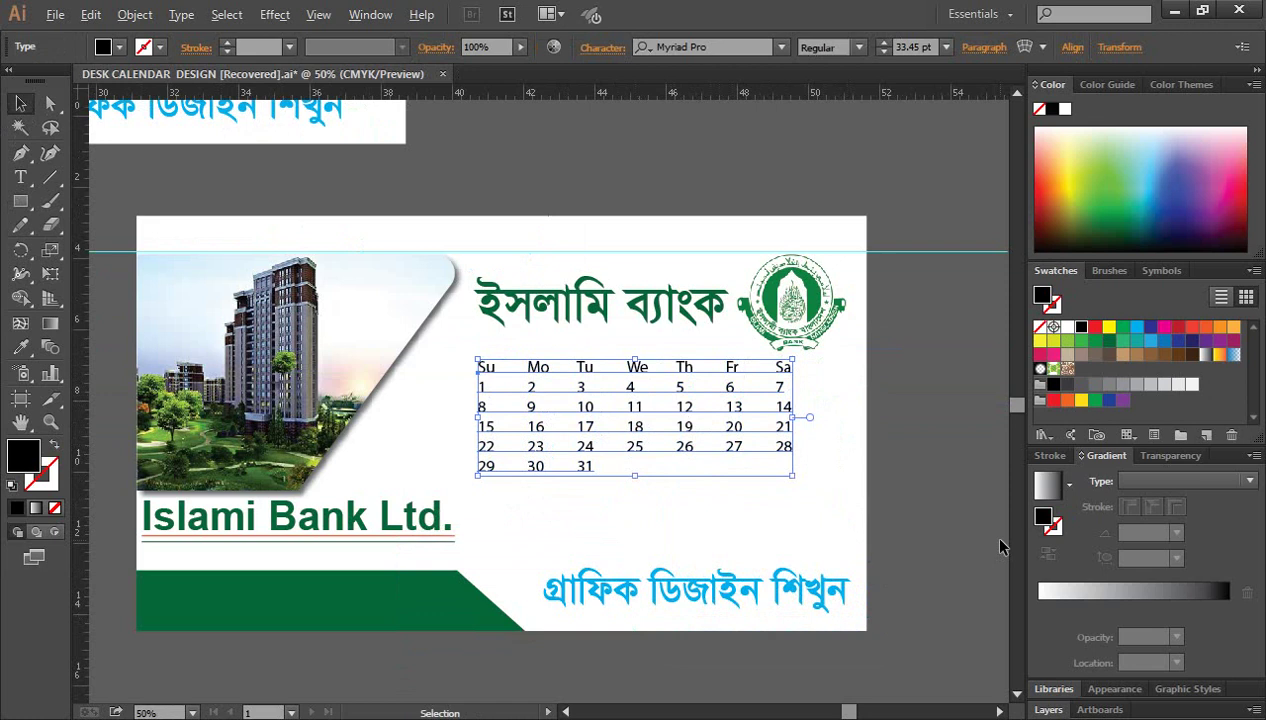
key("alt+Down")
key("alt+Down")
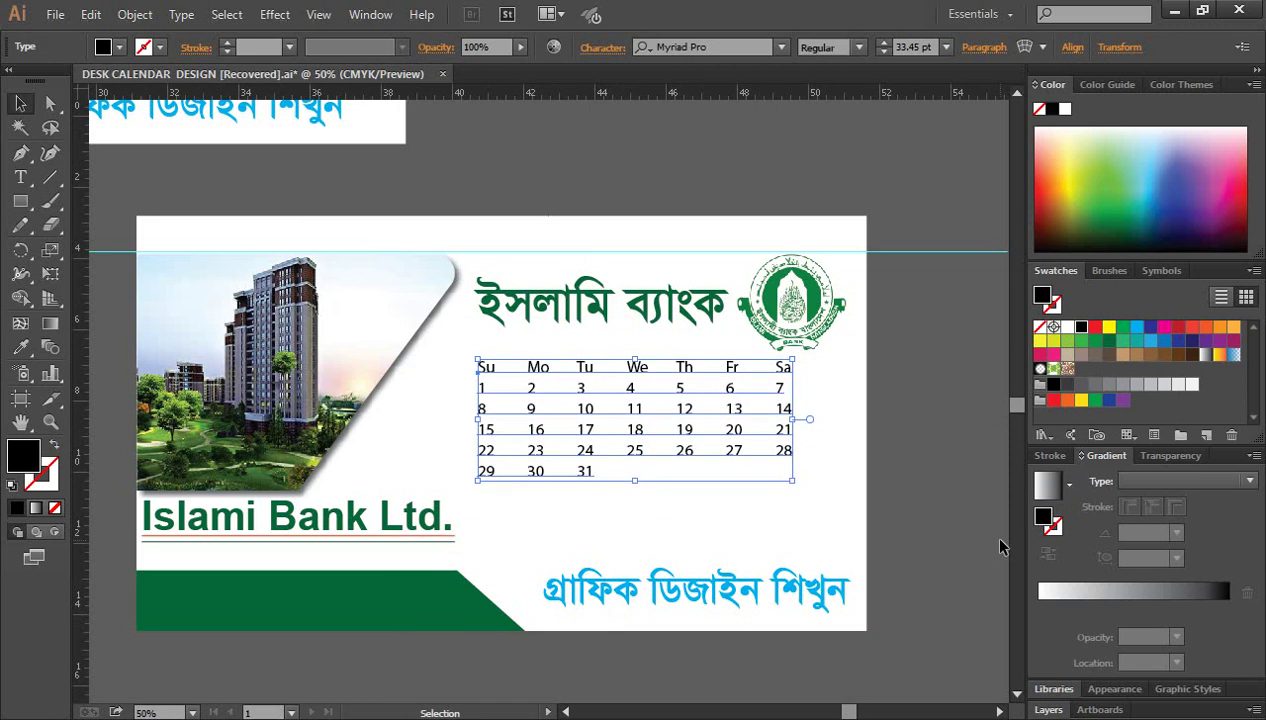
key("alt+Down")
key("alt+Down")
key("alt+Down")
key("alt+Down")
key("alt+Down")
key("alt+Down")
key("alt+Down")
key("alt+Down")
key("alt+Down")
key("alt+Down")
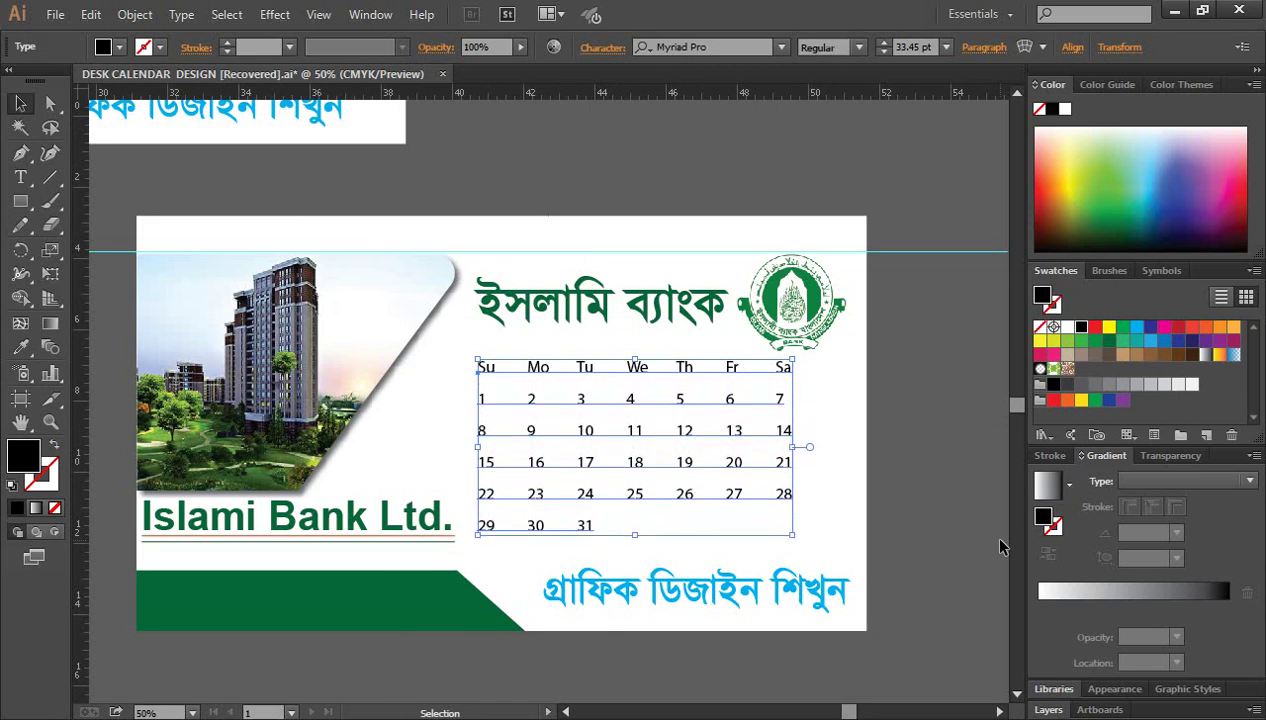
left_click(932, 506)
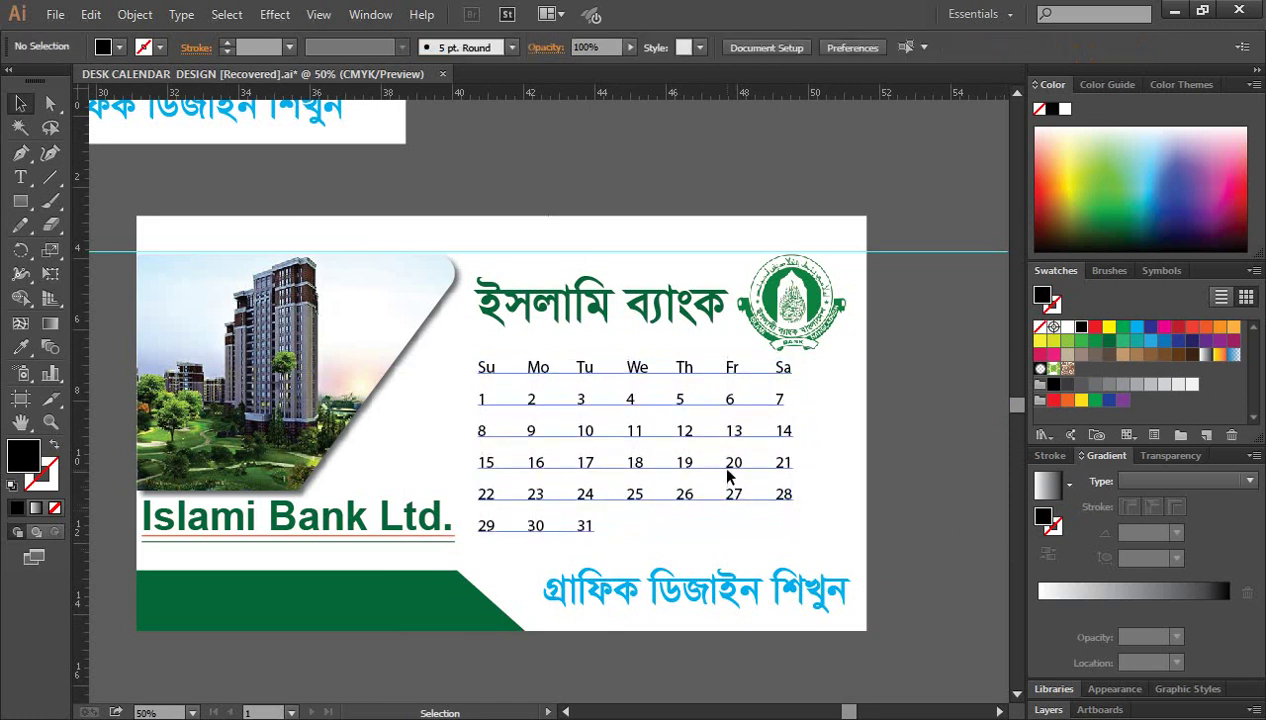
mouse_move(727, 477)
left_mouse_down()
mouse_move(760, 495)
mouse_move(778, 483)
left_mouse_up()
Step: Set all the calendar date text in Arial Bold
left_click(958, 490)
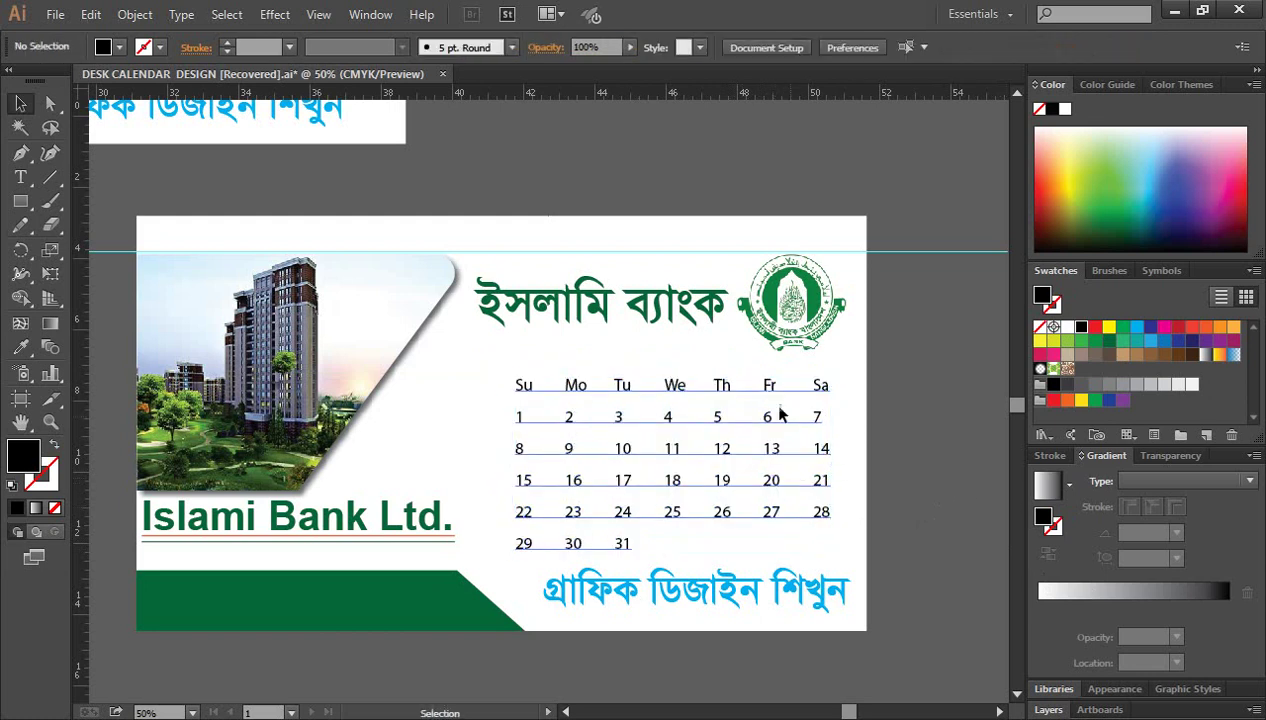
left_click(684, 395)
left_click(778, 198)
left_click(20, 177)
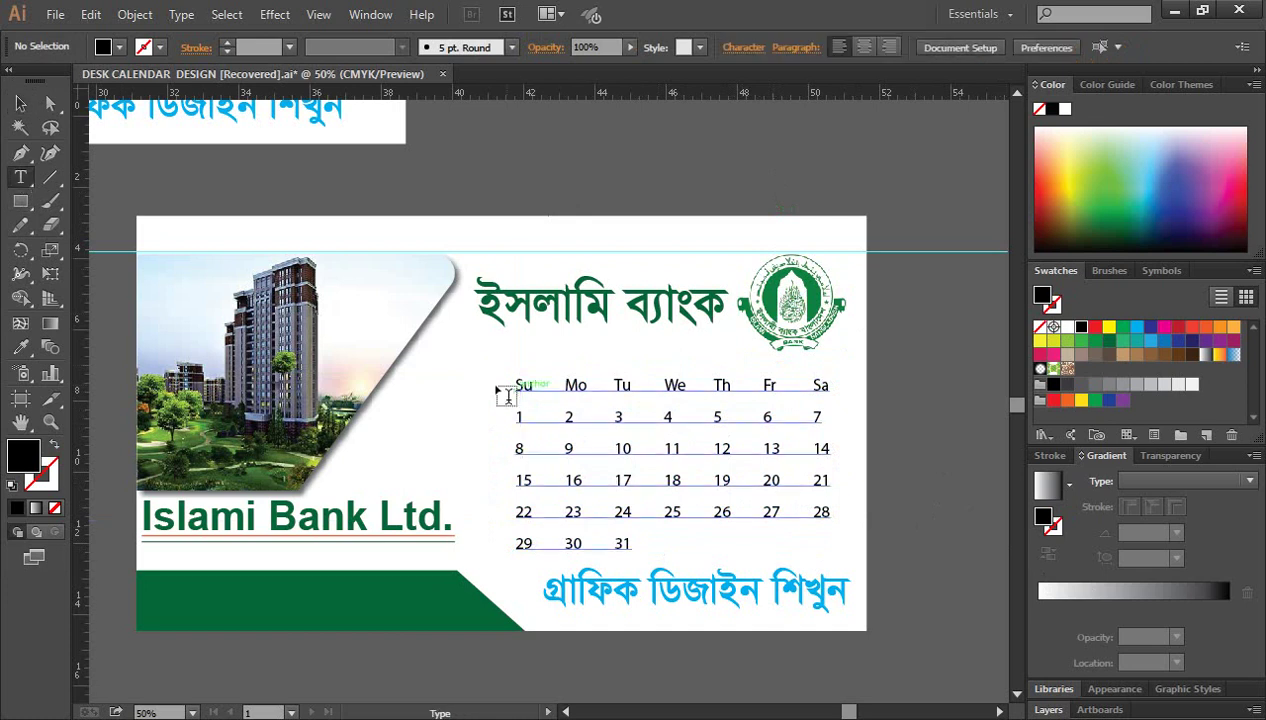
left_click_drag(518, 383, 664, 545)
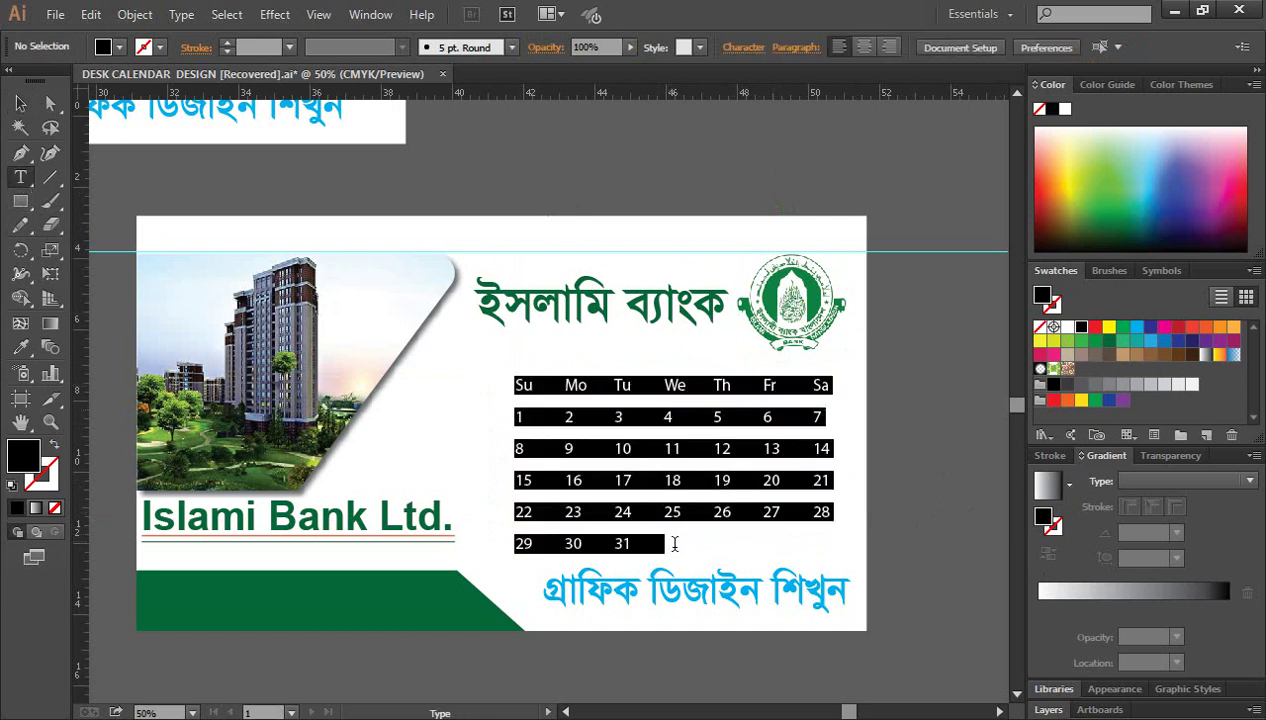
left_click(728, 47)
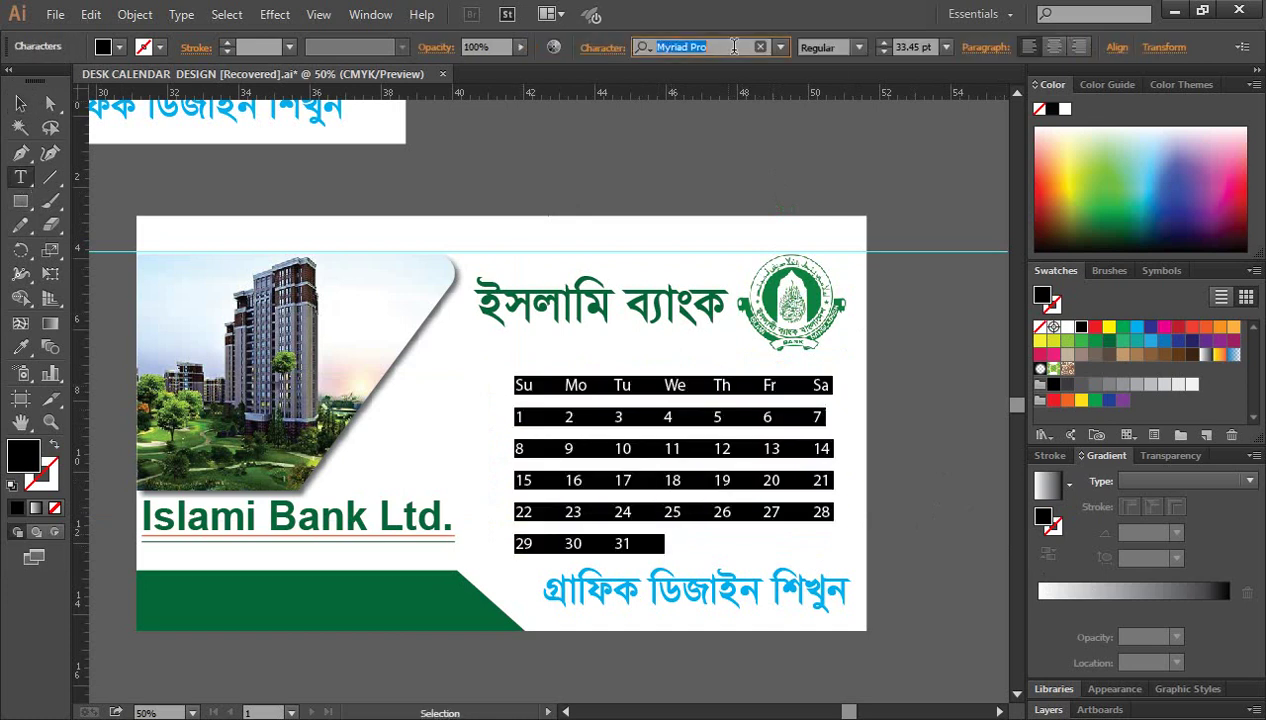
type("s")
key("BackSpace")
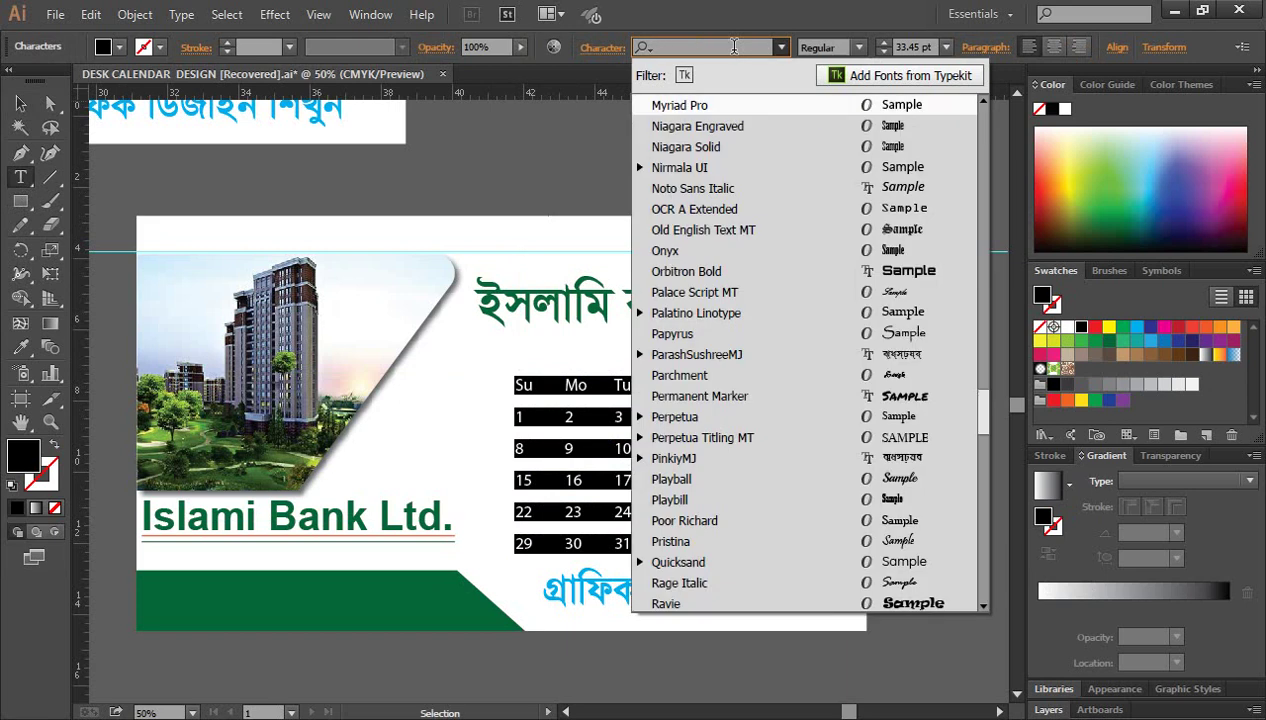
type("a")
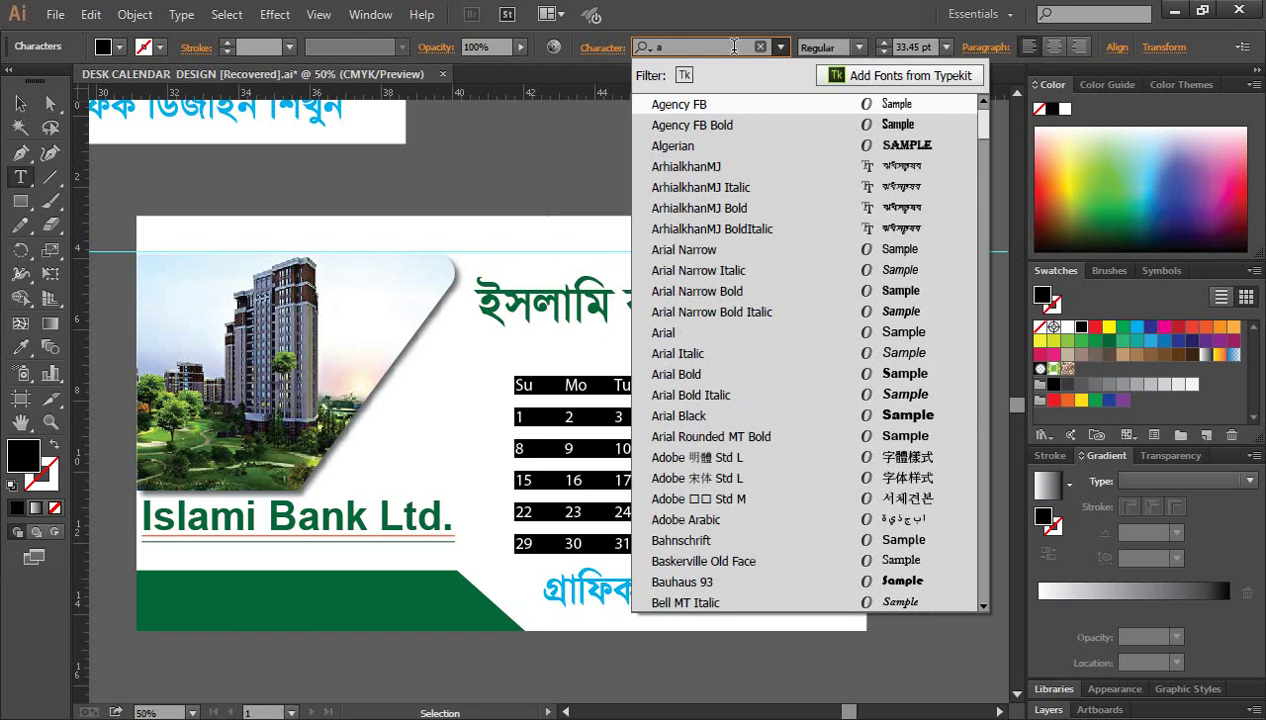
left_click(700, 374)
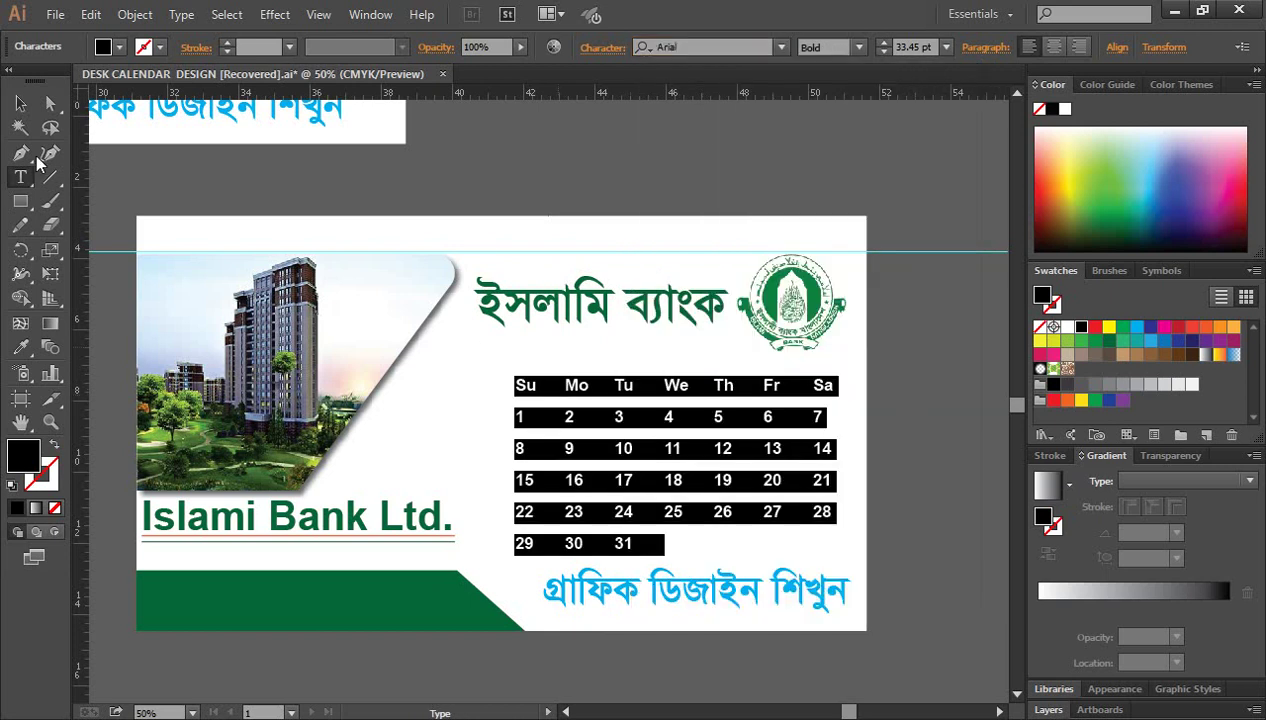
Step: Move the calendar block slightly up beneath the Bangla heading
left_click(20, 103)
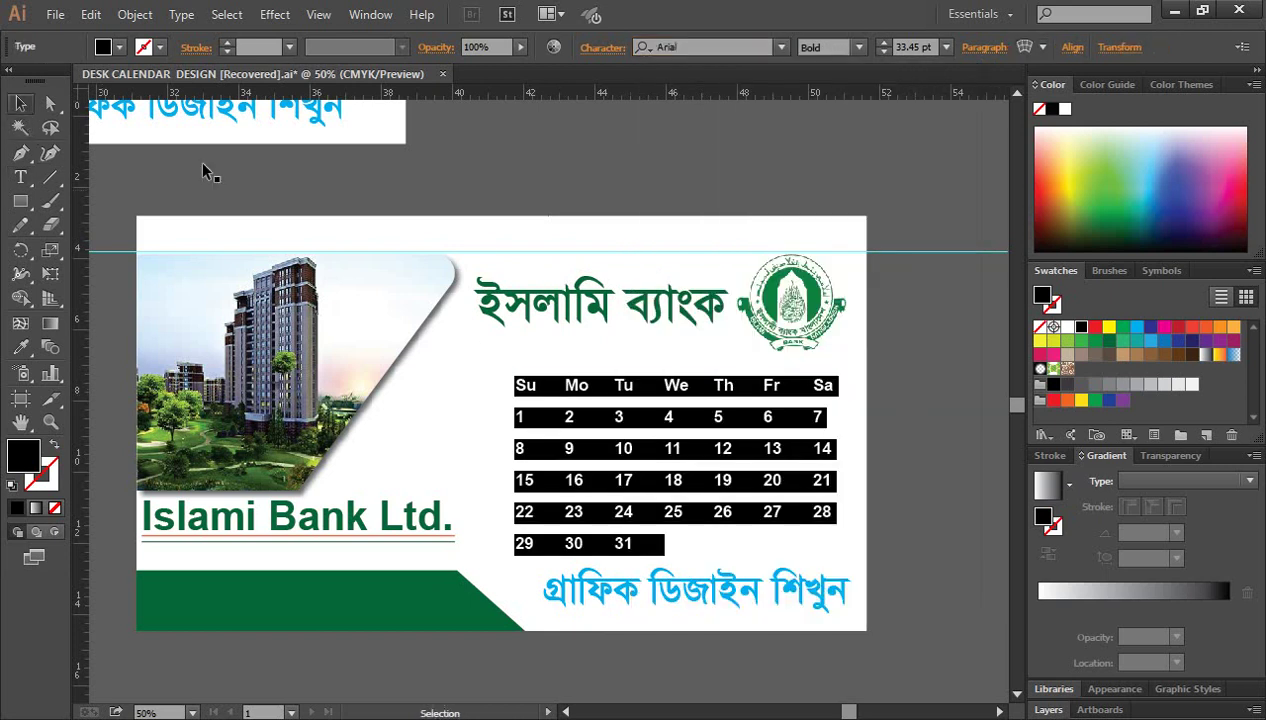
left_click(923, 530)
scroll(898, 486, "down", 2)
key("ctrl+plus")
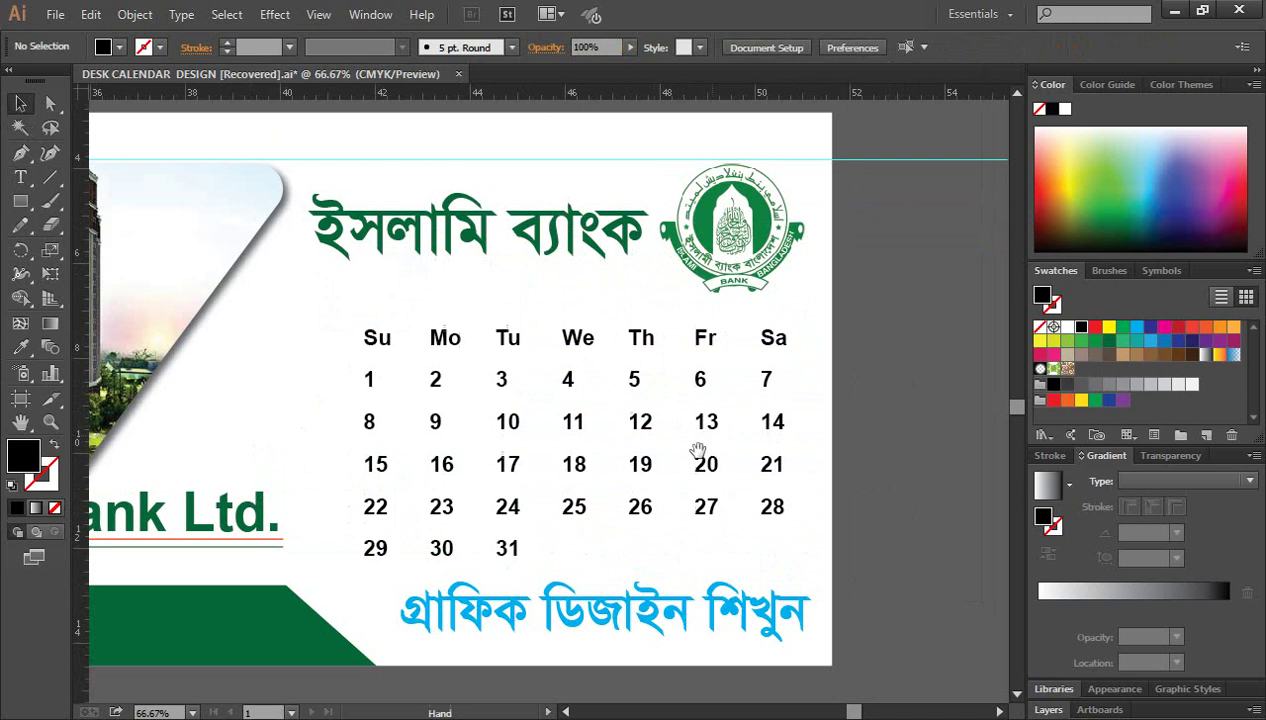
left_click_drag(577, 472, 577, 462)
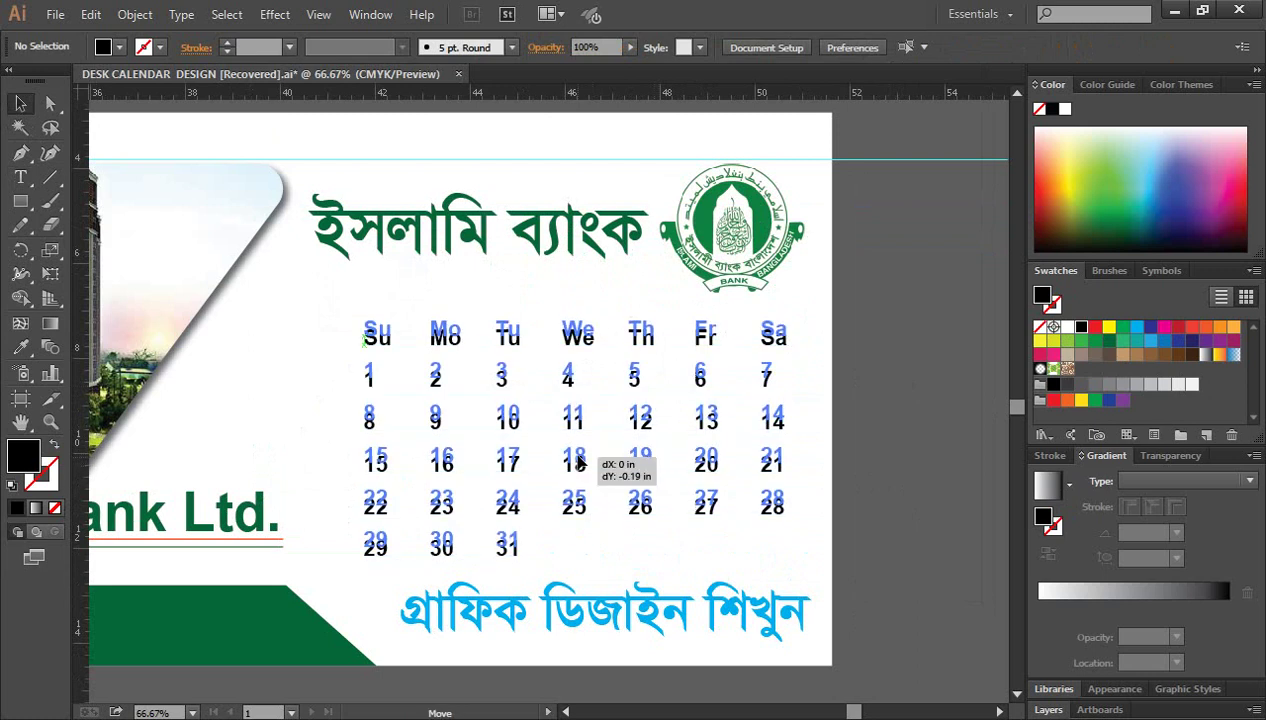
left_click(893, 468)
scroll(893, 468, "down", 1)
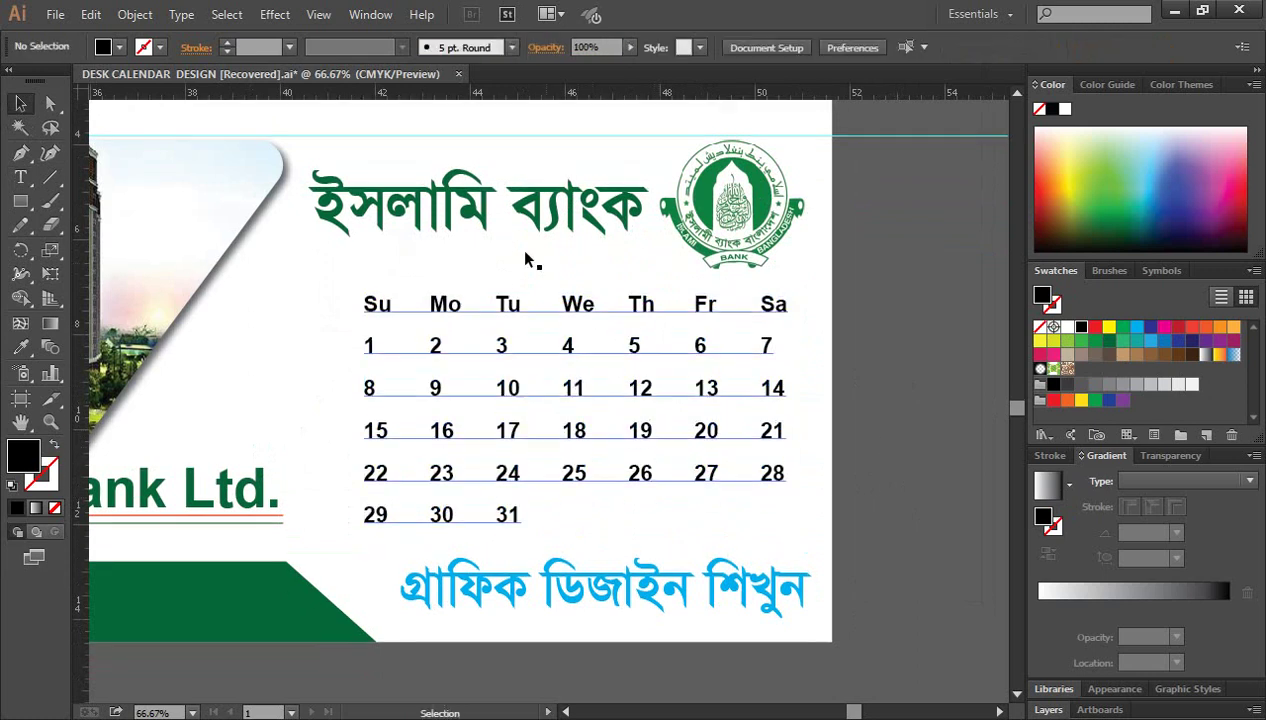
left_click(20, 177)
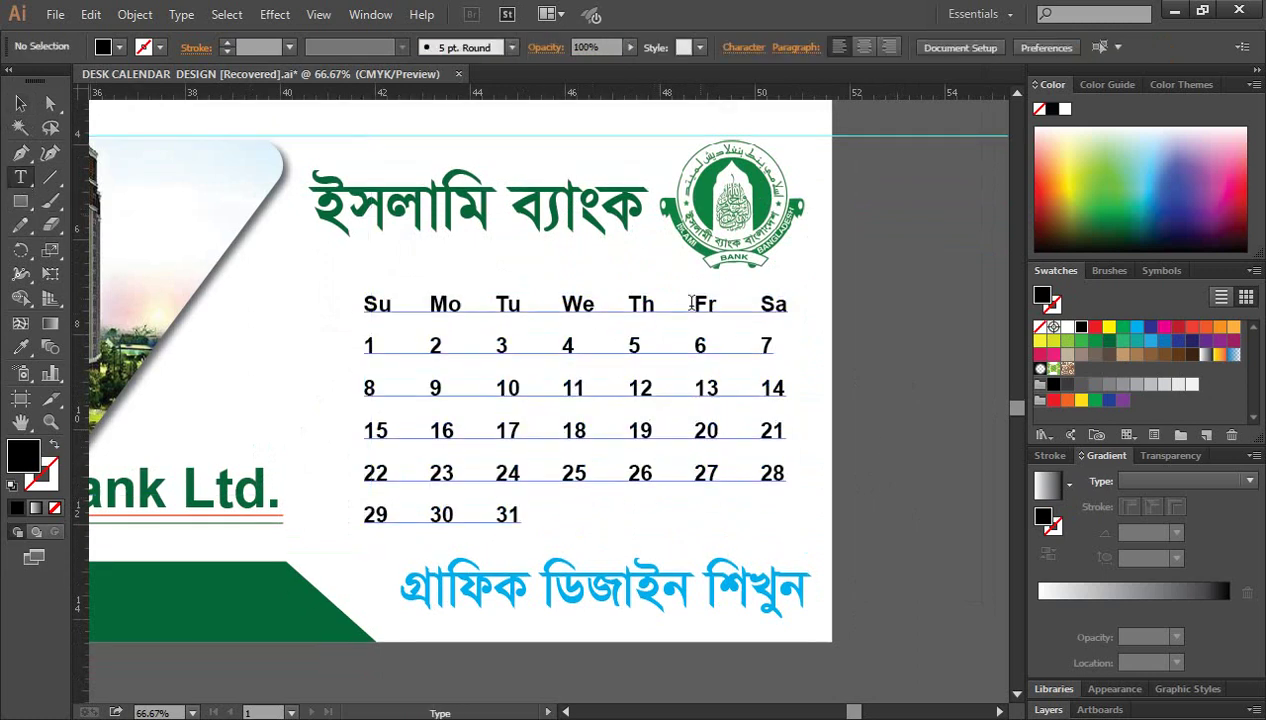
double_click(716, 306)
Step: Colour the Friday column (Fr, 6, 13, 20, 27) red
left_click(1095, 328)
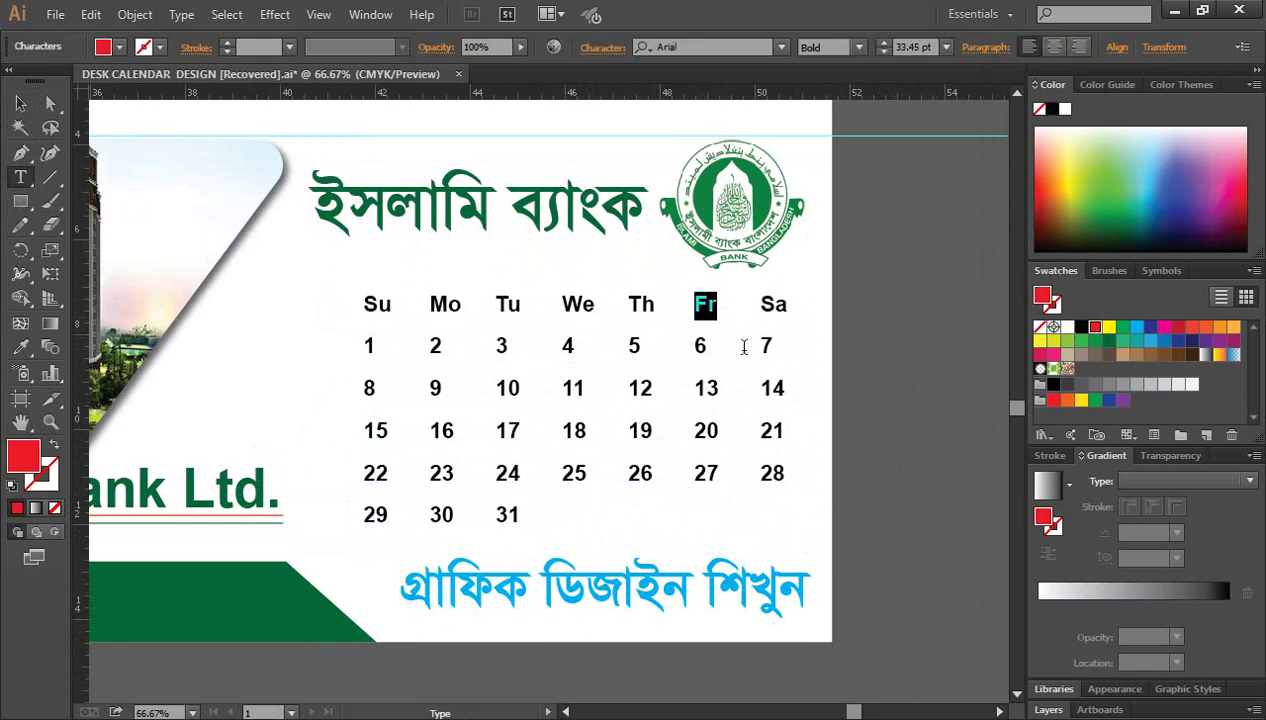
double_click(698, 345)
left_click(1095, 328)
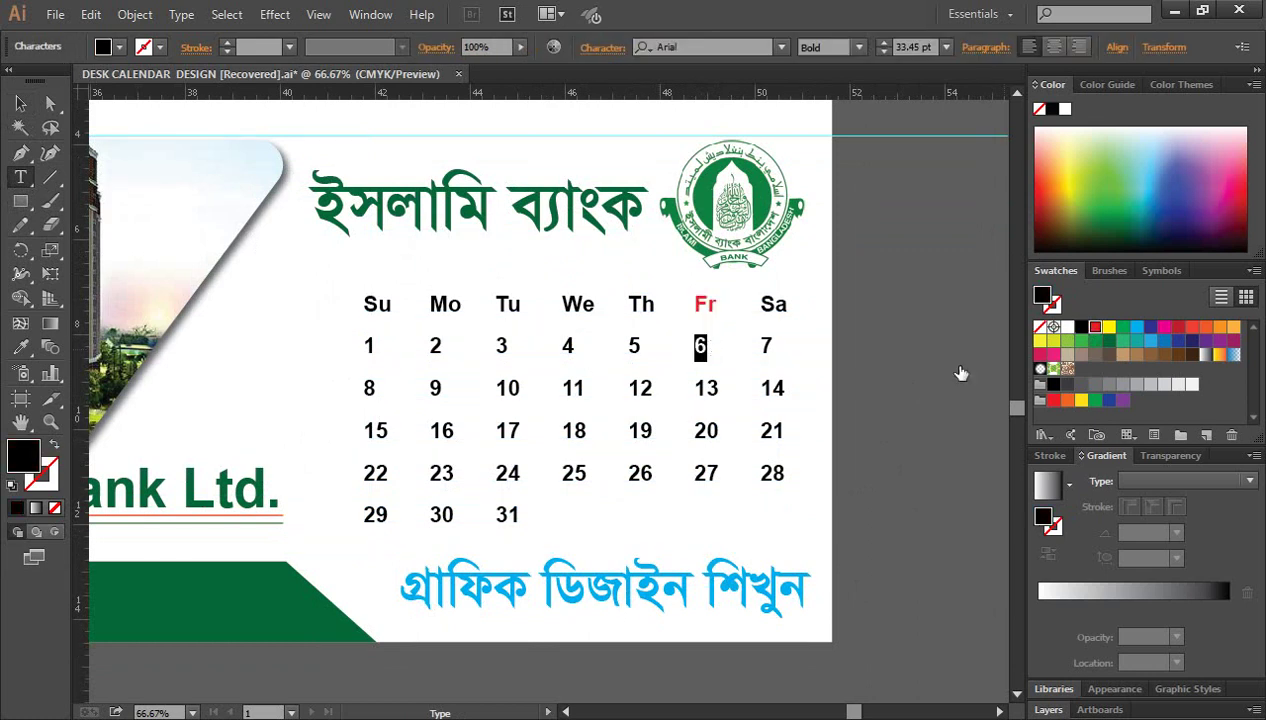
double_click(704, 388)
left_click(1095, 328)
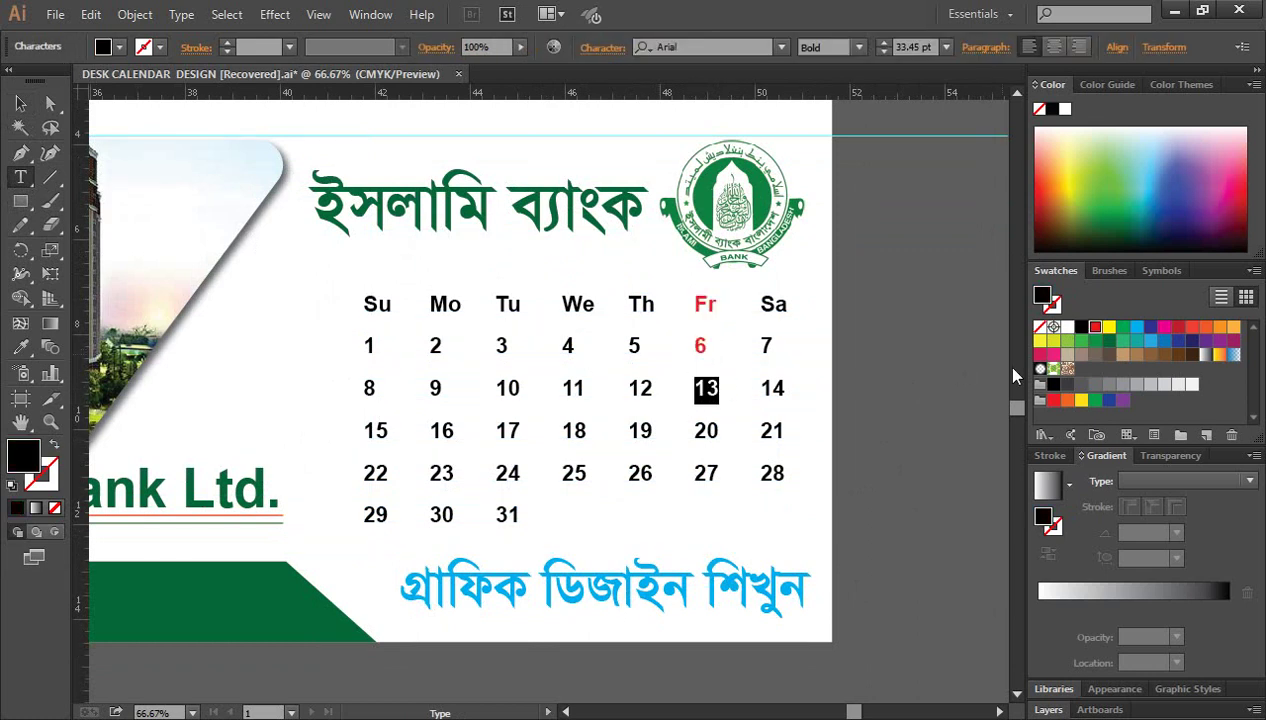
double_click(705, 430)
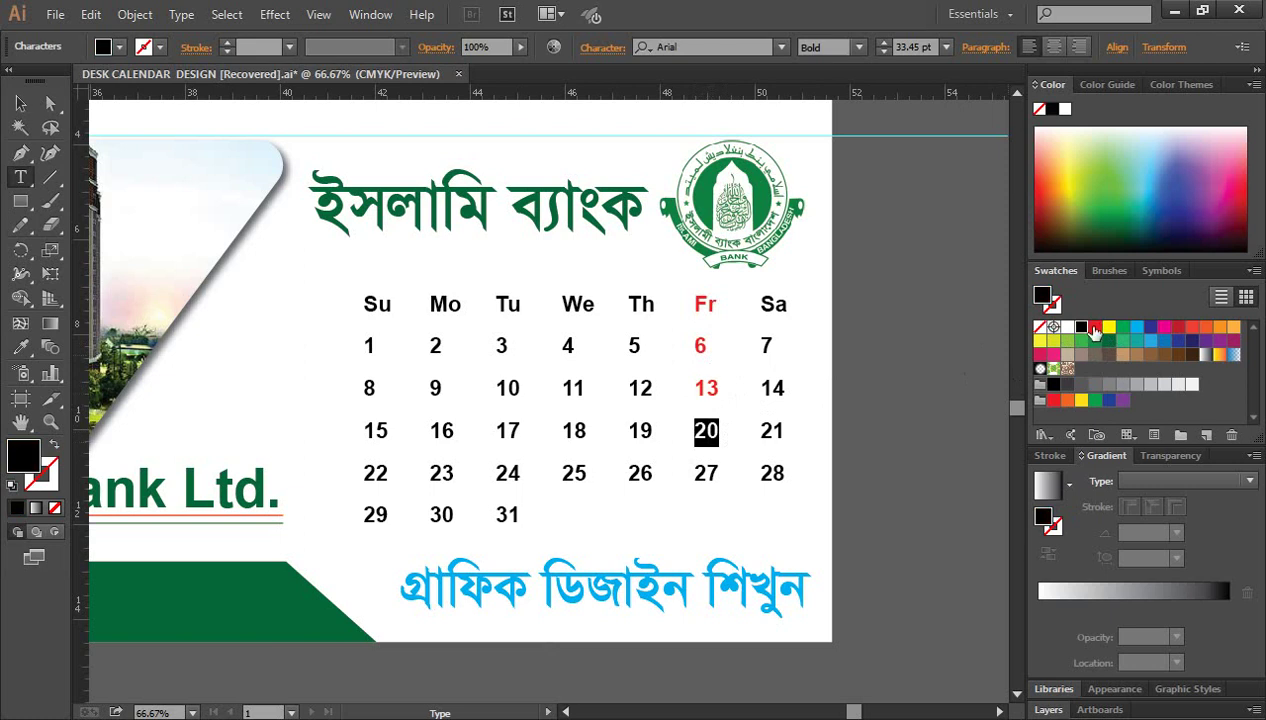
left_click(1095, 328)
double_click(704, 473)
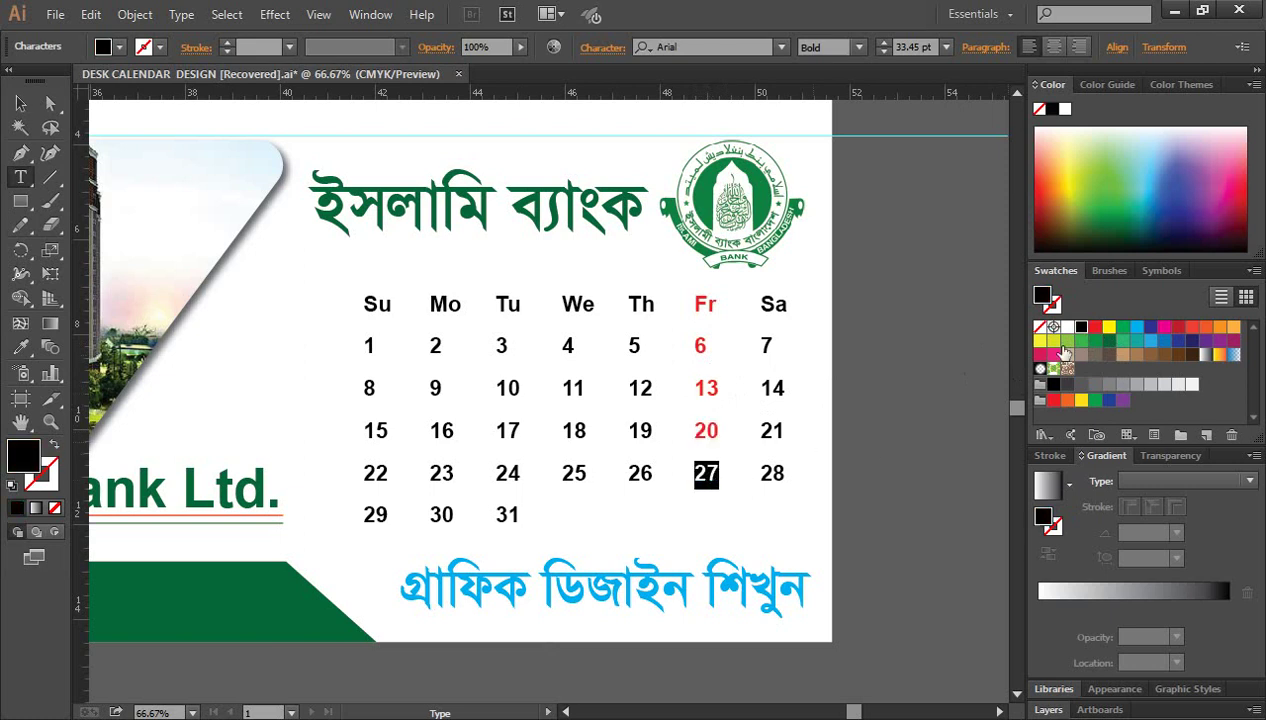
left_click(1095, 328)
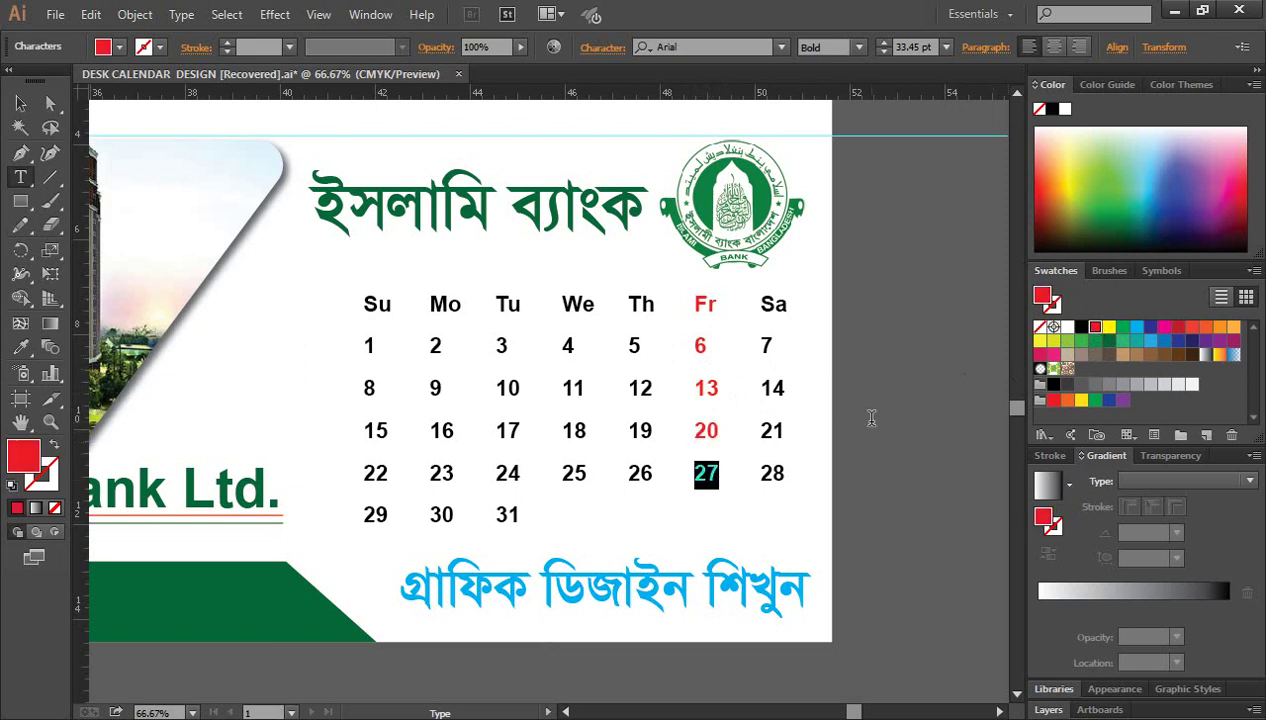
Step: Colour the Saturday column (Sa, 7, 14, 21, 28) cyan blue
double_click(774, 308)
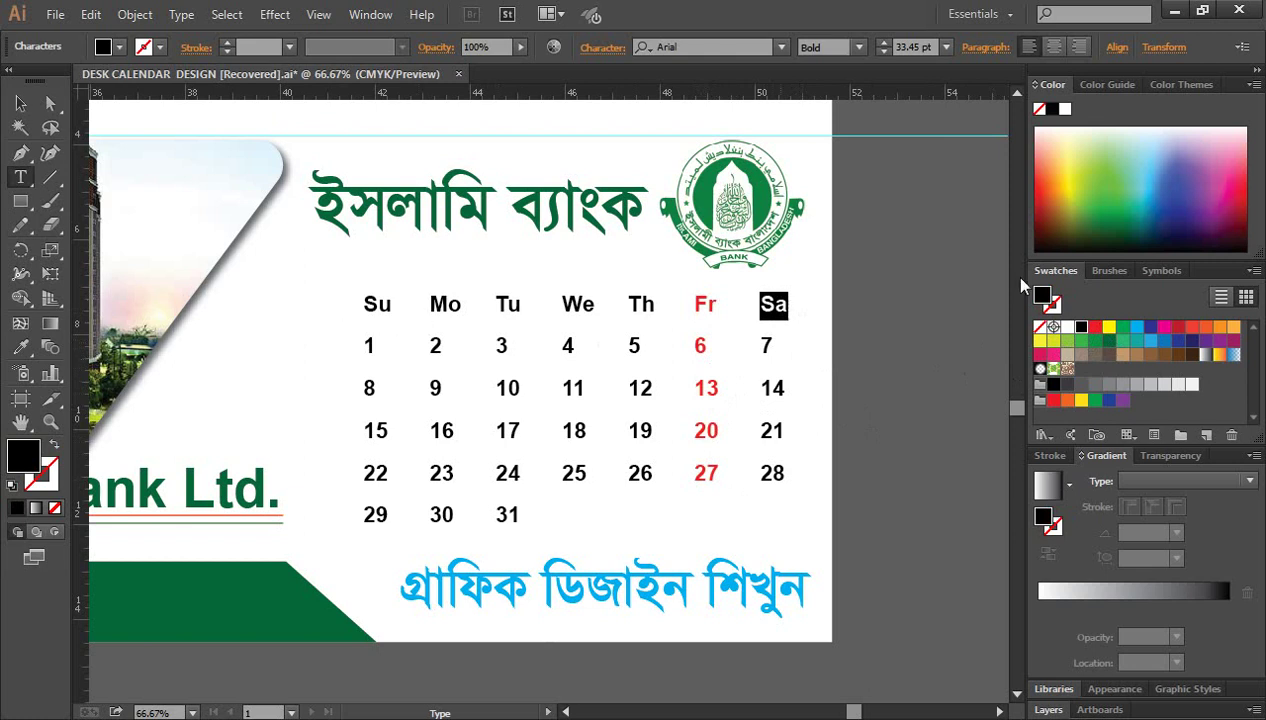
left_click(1136, 328)
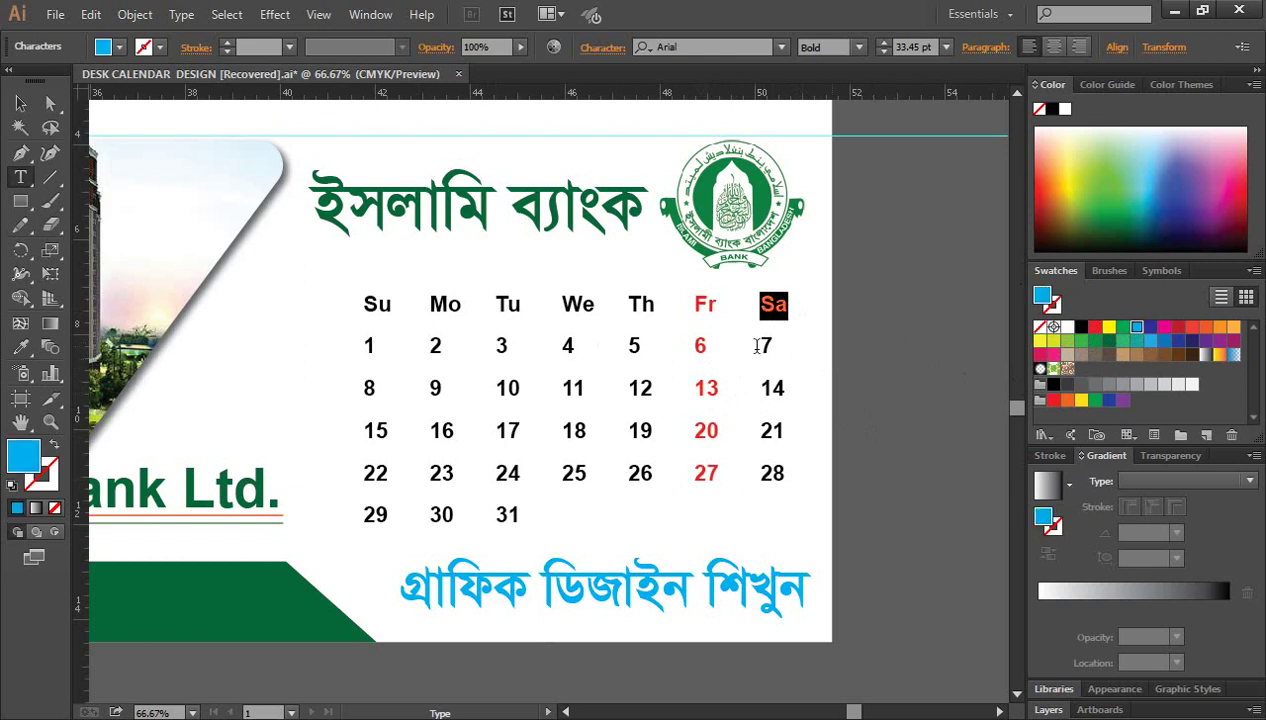
double_click(766, 345)
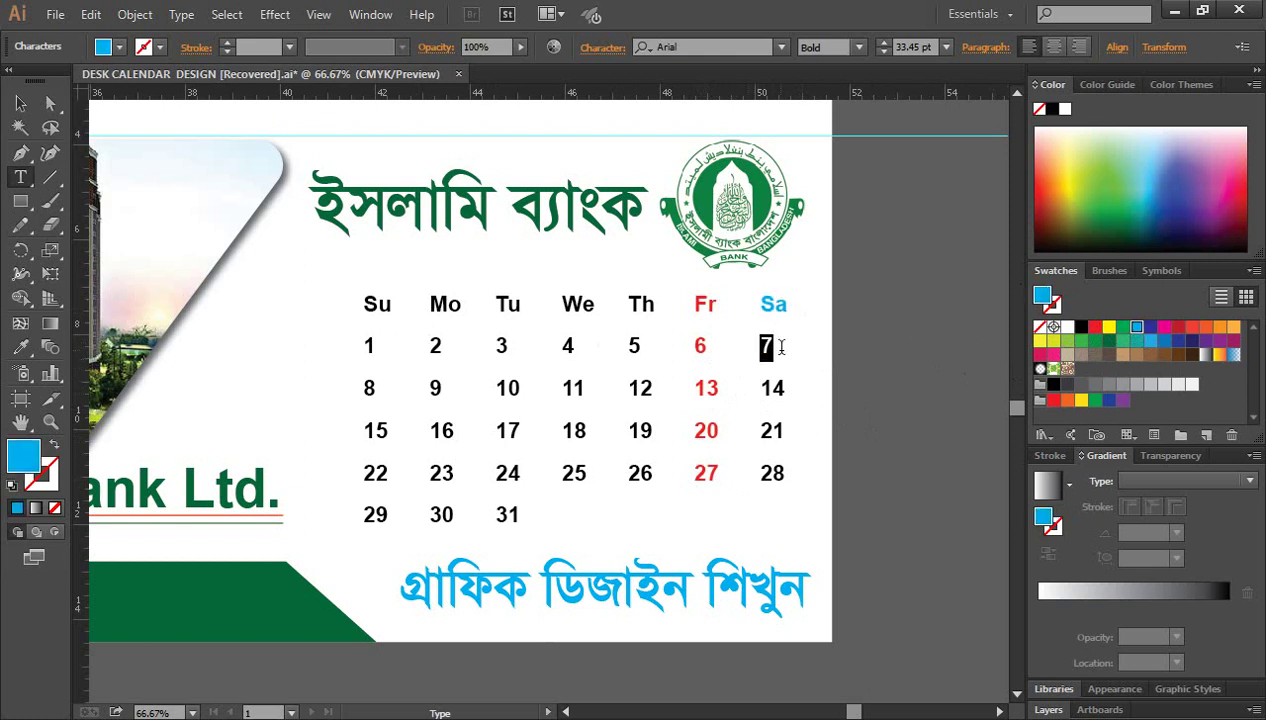
left_click(1136, 331)
double_click(764, 390)
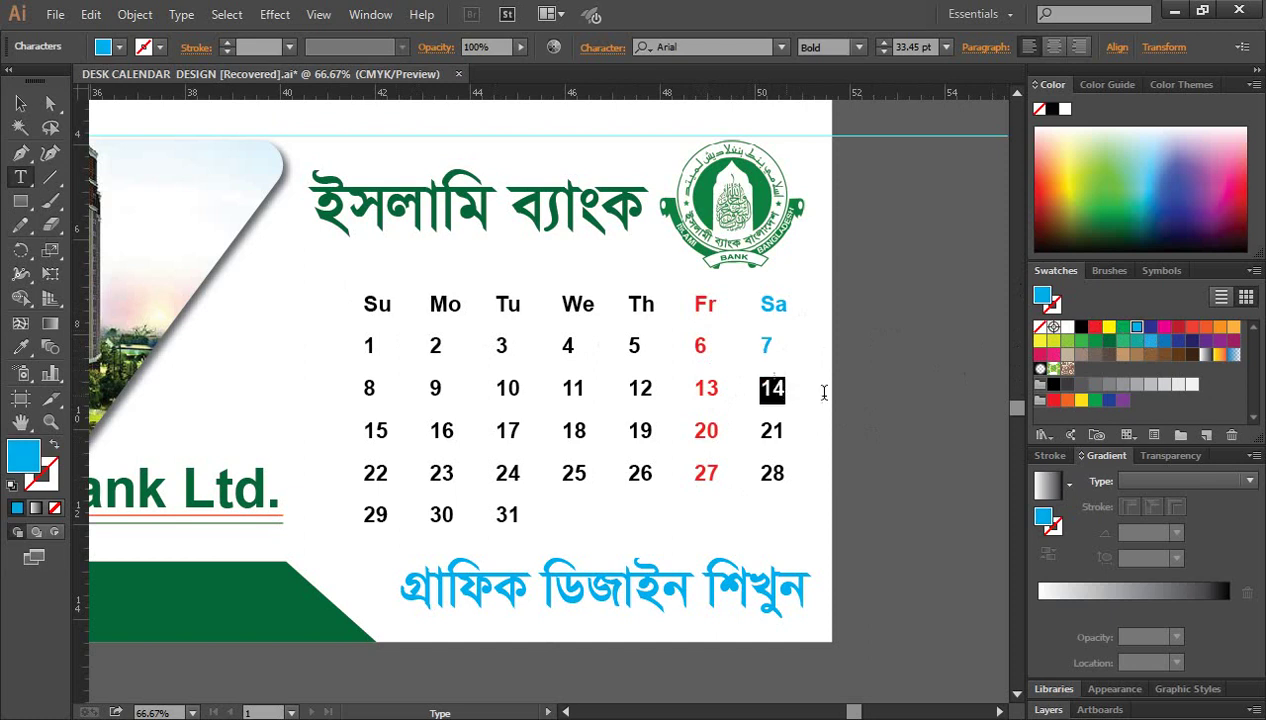
left_click(1136, 331)
double_click(770, 431)
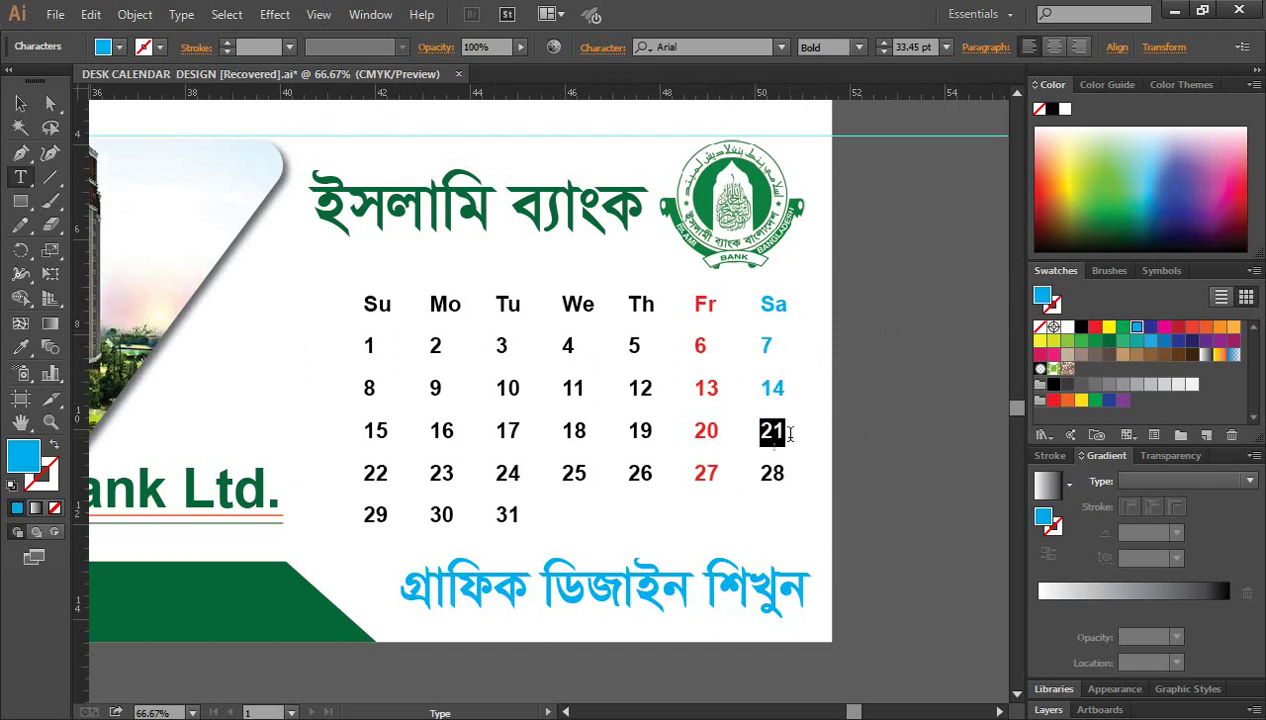
left_click(1137, 330)
double_click(768, 473)
left_click(1137, 333)
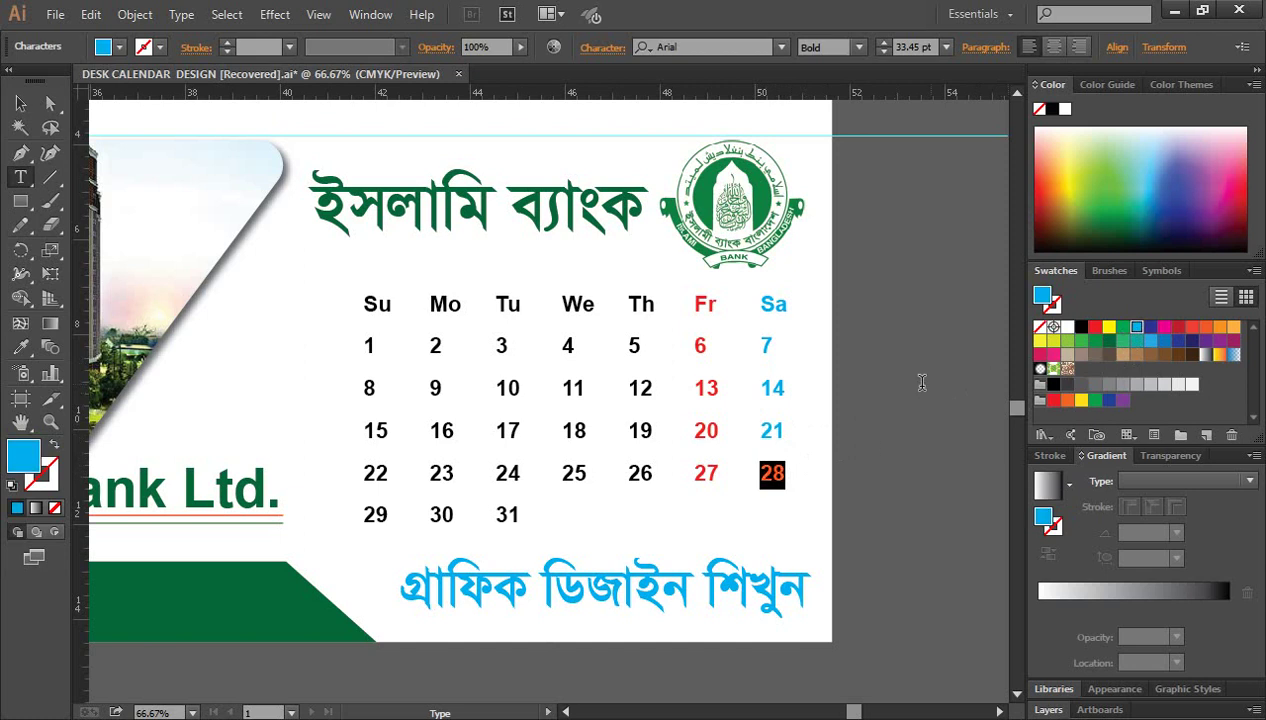
scroll(540, 380, "up", 1)
left_click(20, 103)
Step: Nudge the Bengali slogan and the calendar block slightly down
left_click(938, 426)
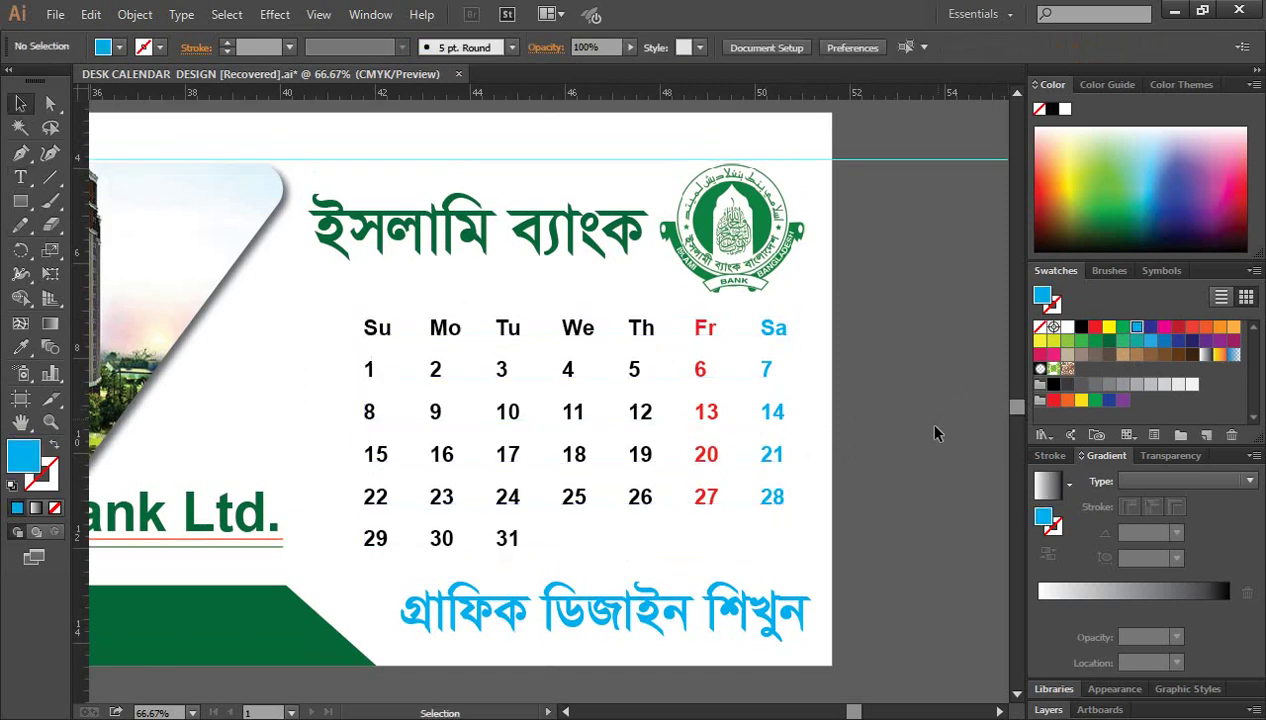
scroll(935, 432, "down", 1)
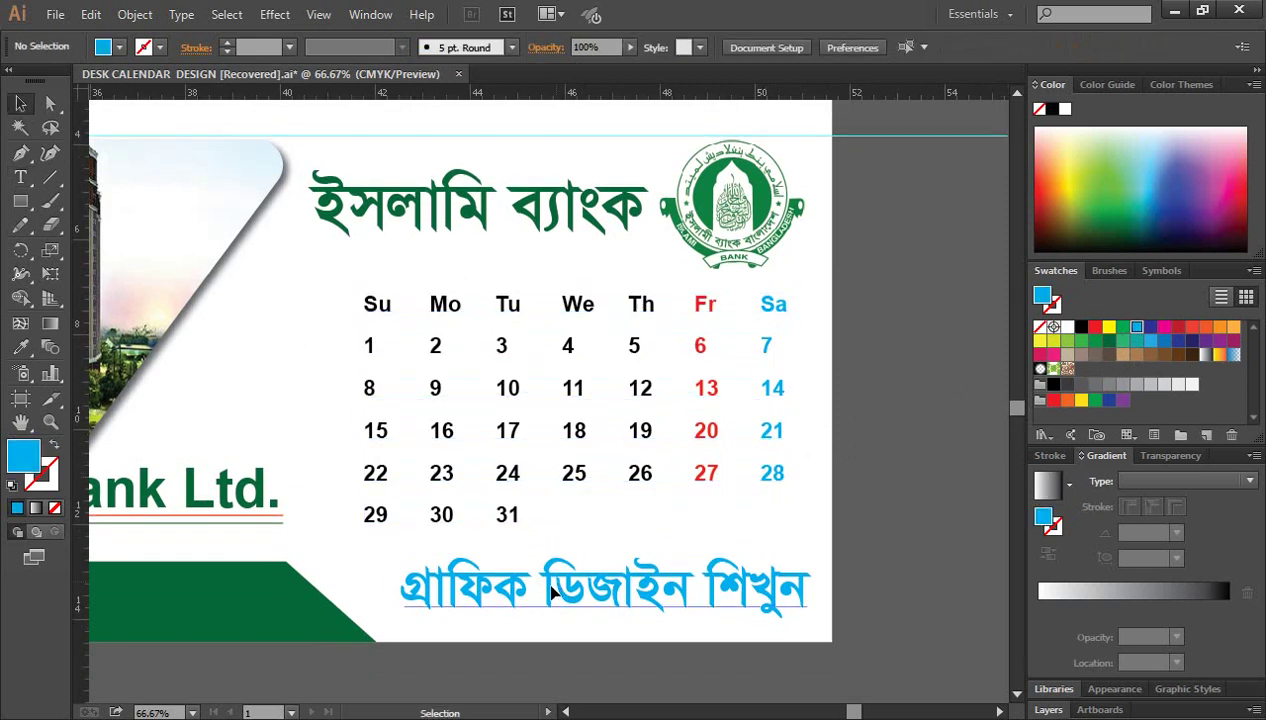
left_click_drag(552, 593, 544, 603)
left_click_drag(517, 390, 517, 398)
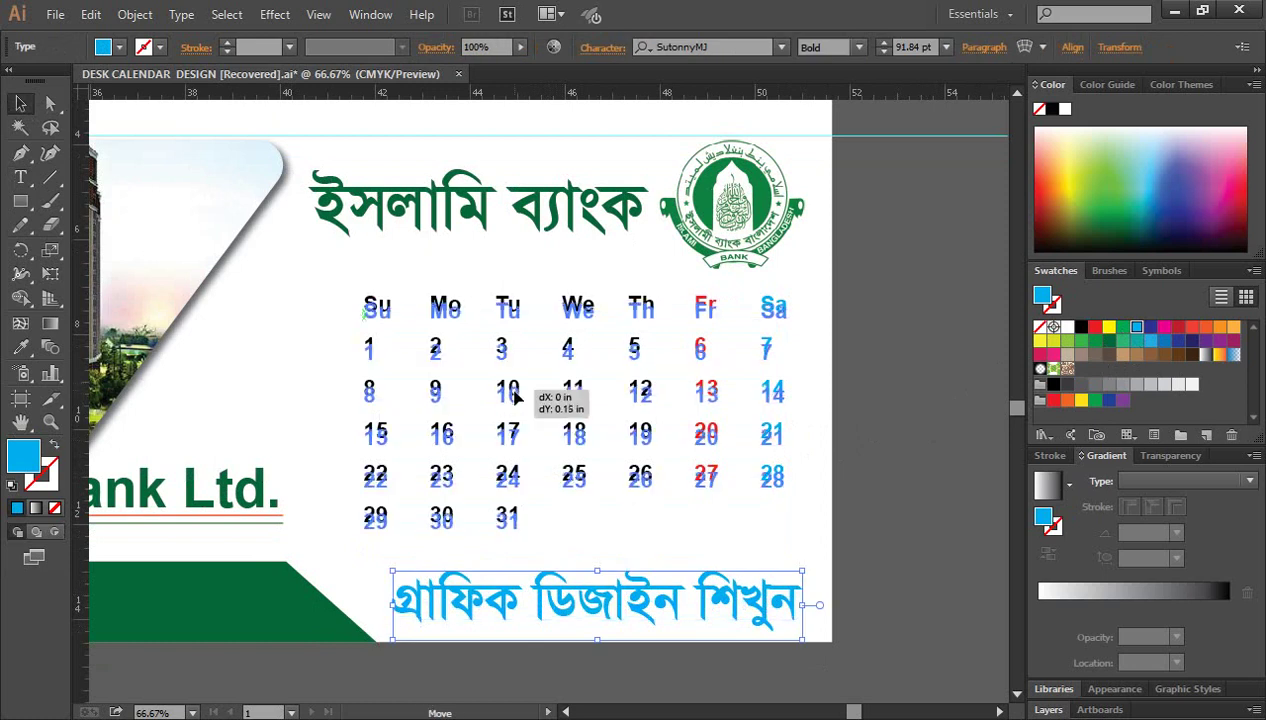
left_click(903, 519)
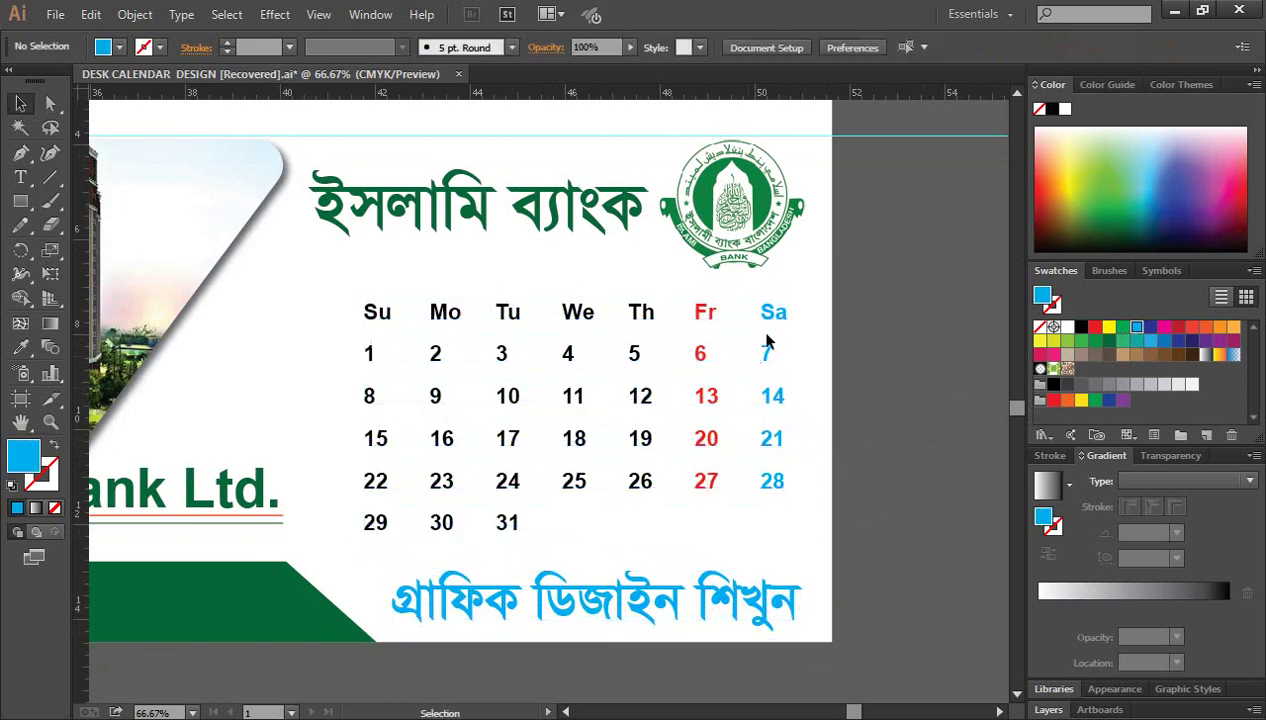
scroll(766, 345, "down", 2)
Step: Draw a red 2 pt line beneath the last row of dates
left_click(50, 177)
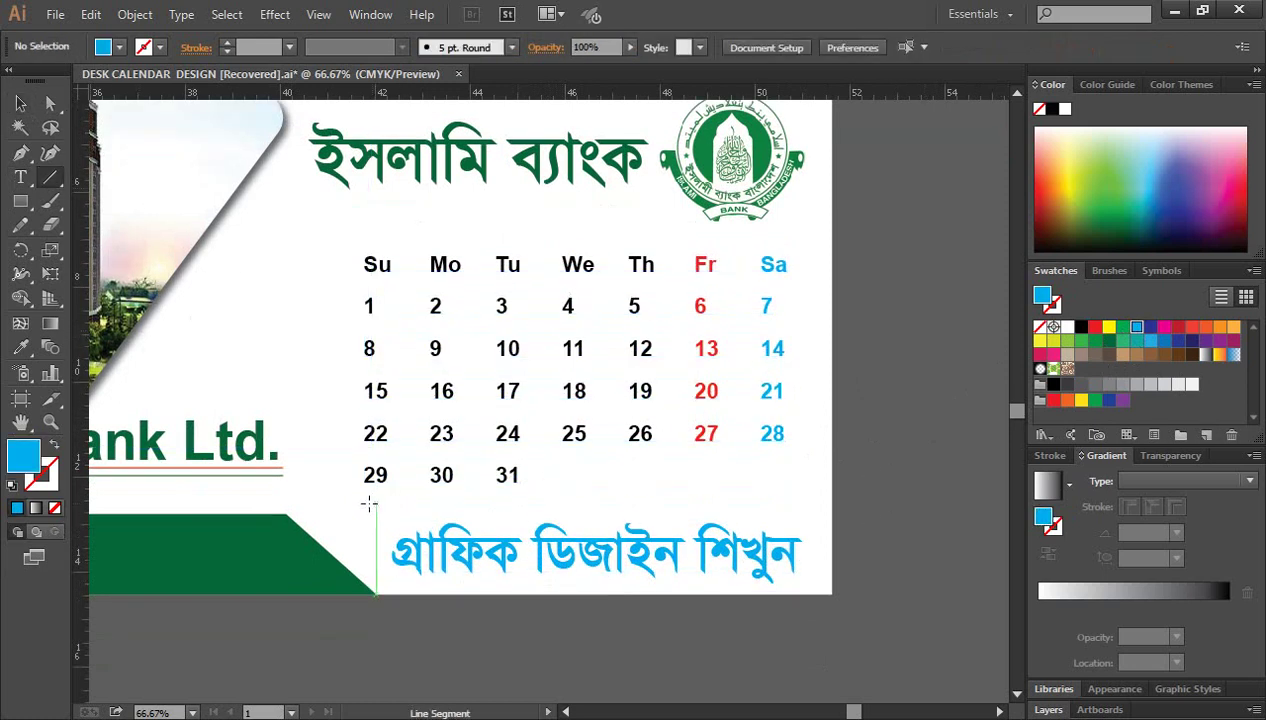
mouse_move(364, 267)
left_mouse_down()
mouse_move(366, 503)
mouse_move(813, 506)
left_mouse_up()
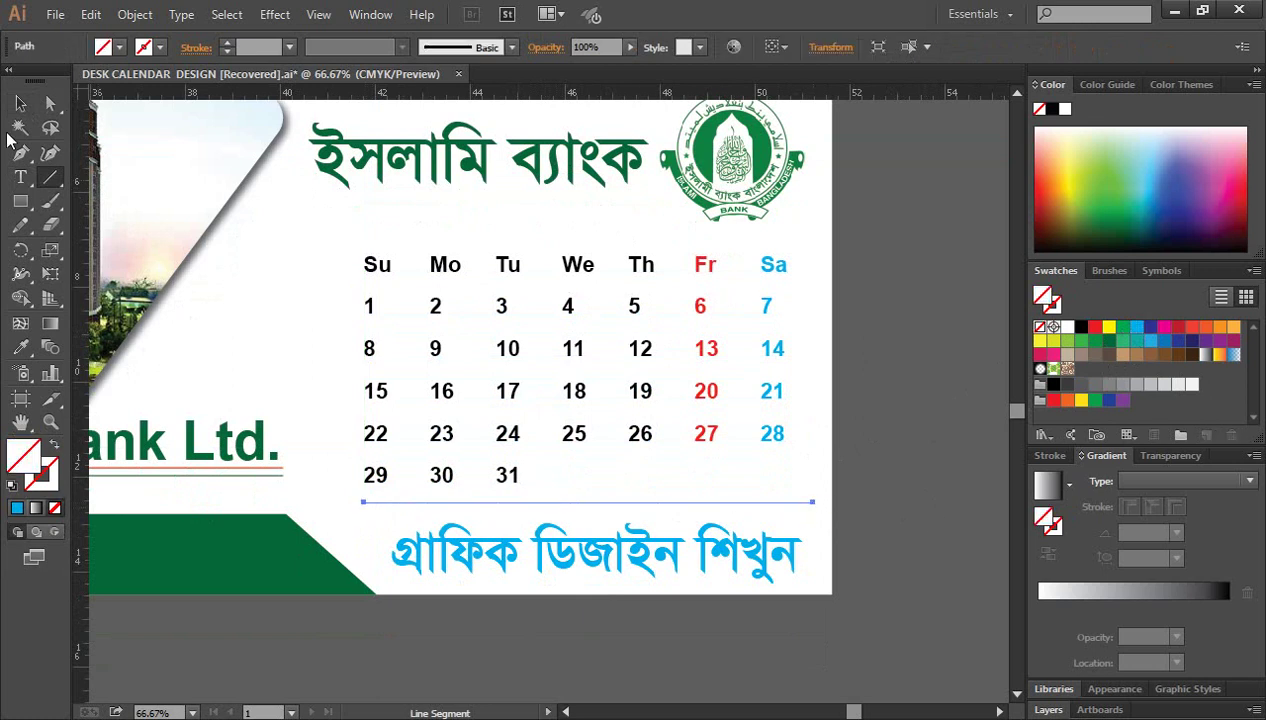
left_click(20, 103)
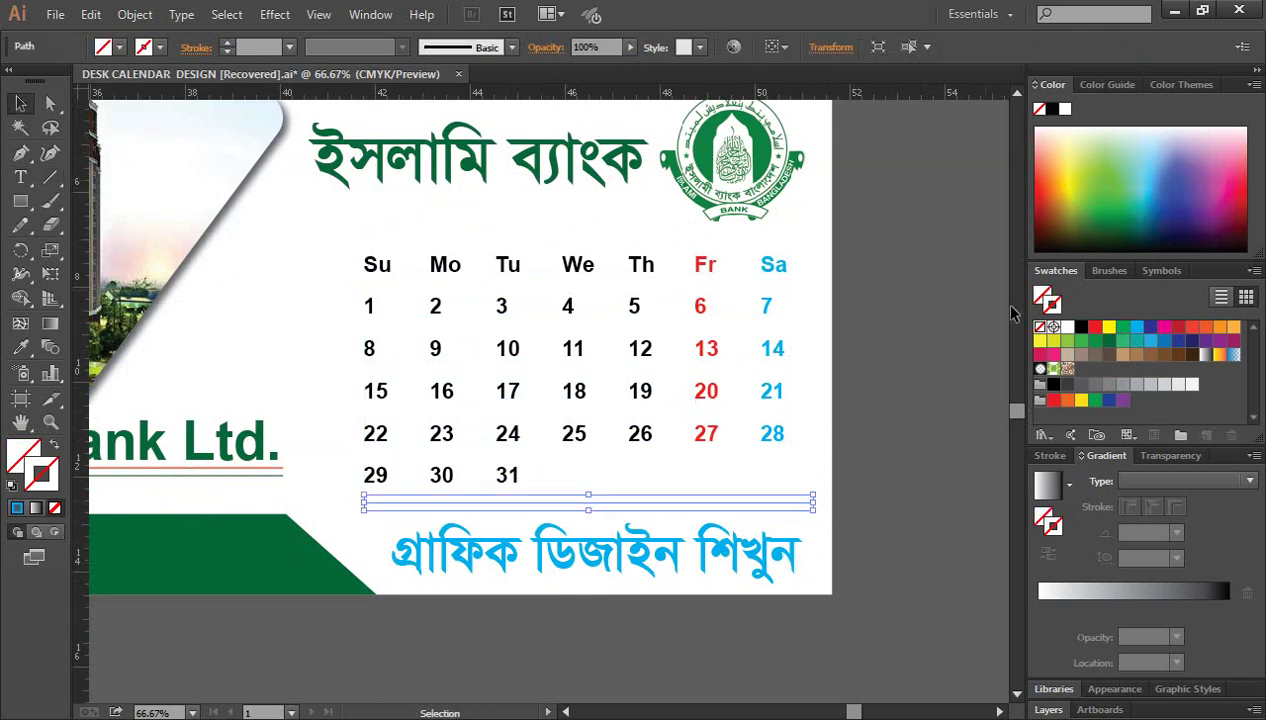
left_click(1096, 329)
left_click(868, 476)
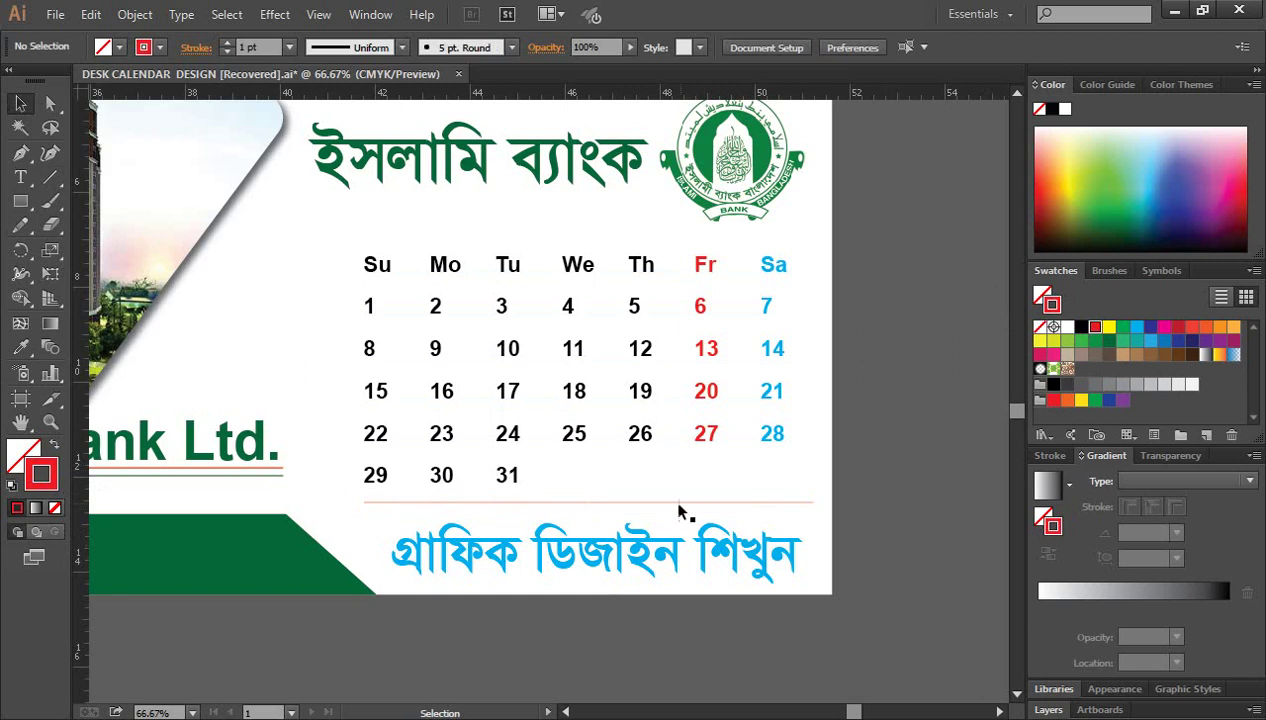
left_click(677, 503)
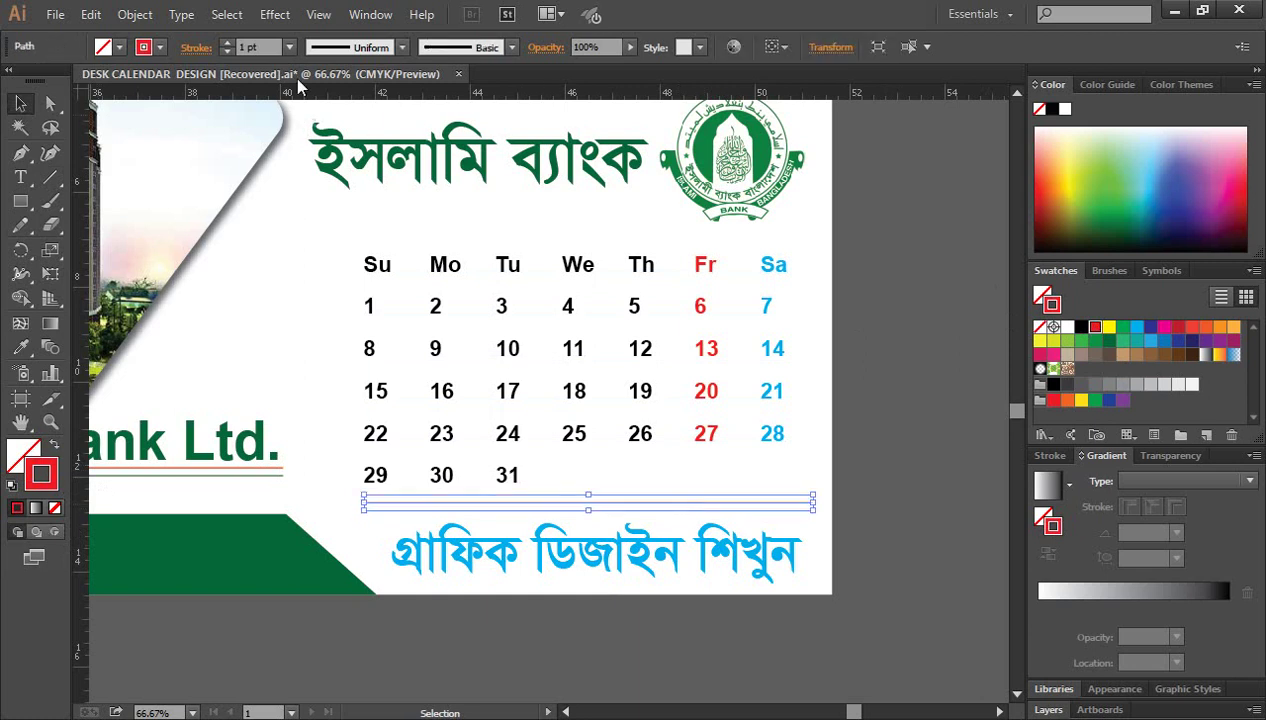
left_click(226, 44)
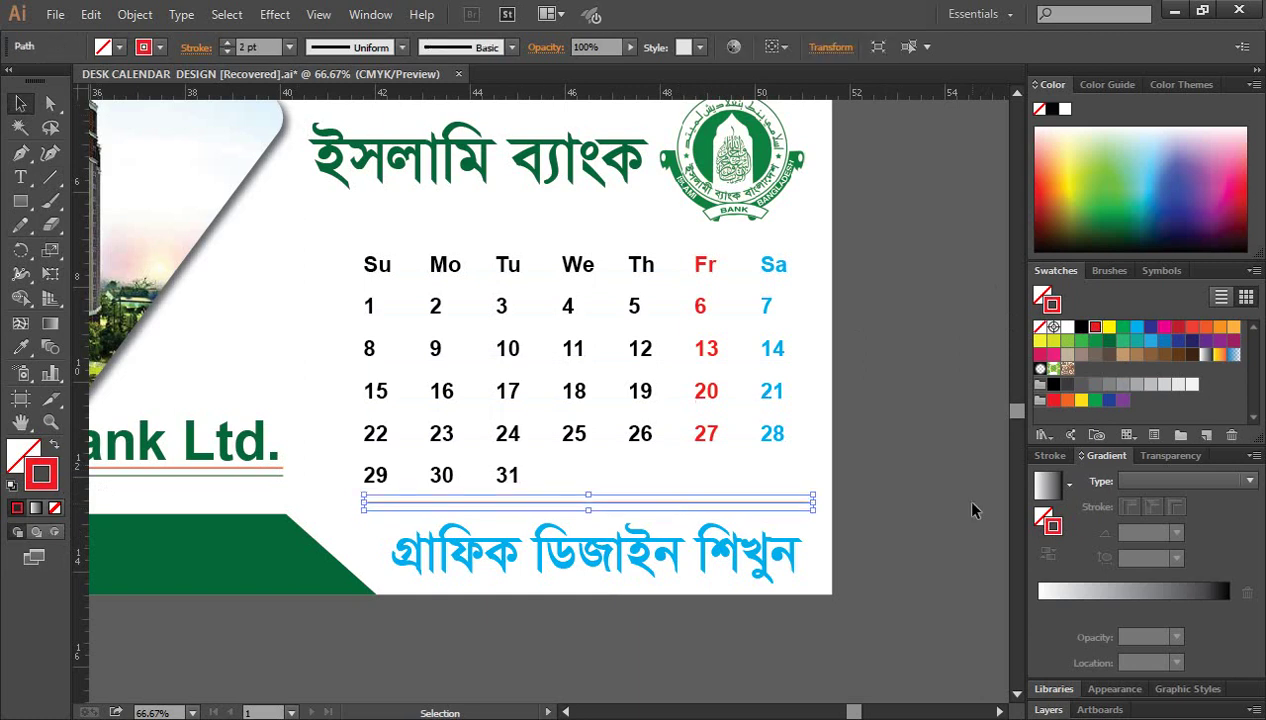
left_click(920, 548)
Step: Duplicate the red line into three closely stacked lines and recolour one green
left_click(578, 510)
left_click(593, 352)
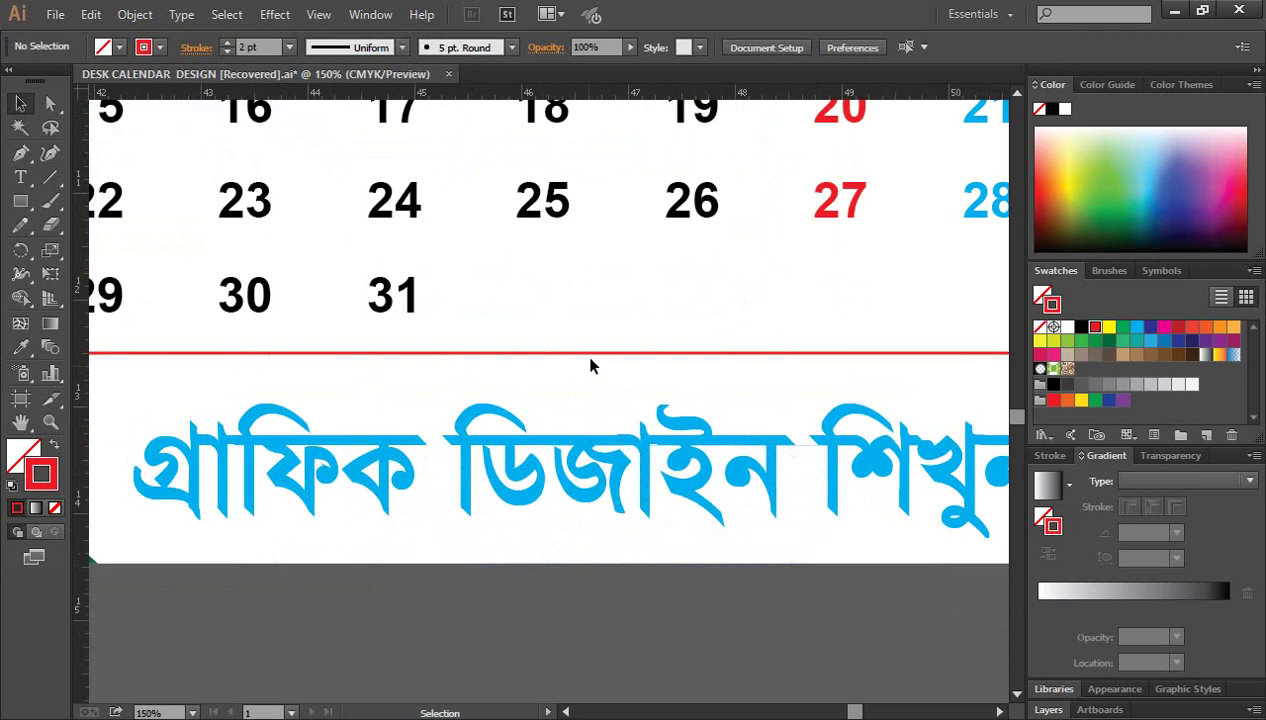
left_click_drag(592, 354, 591, 367)
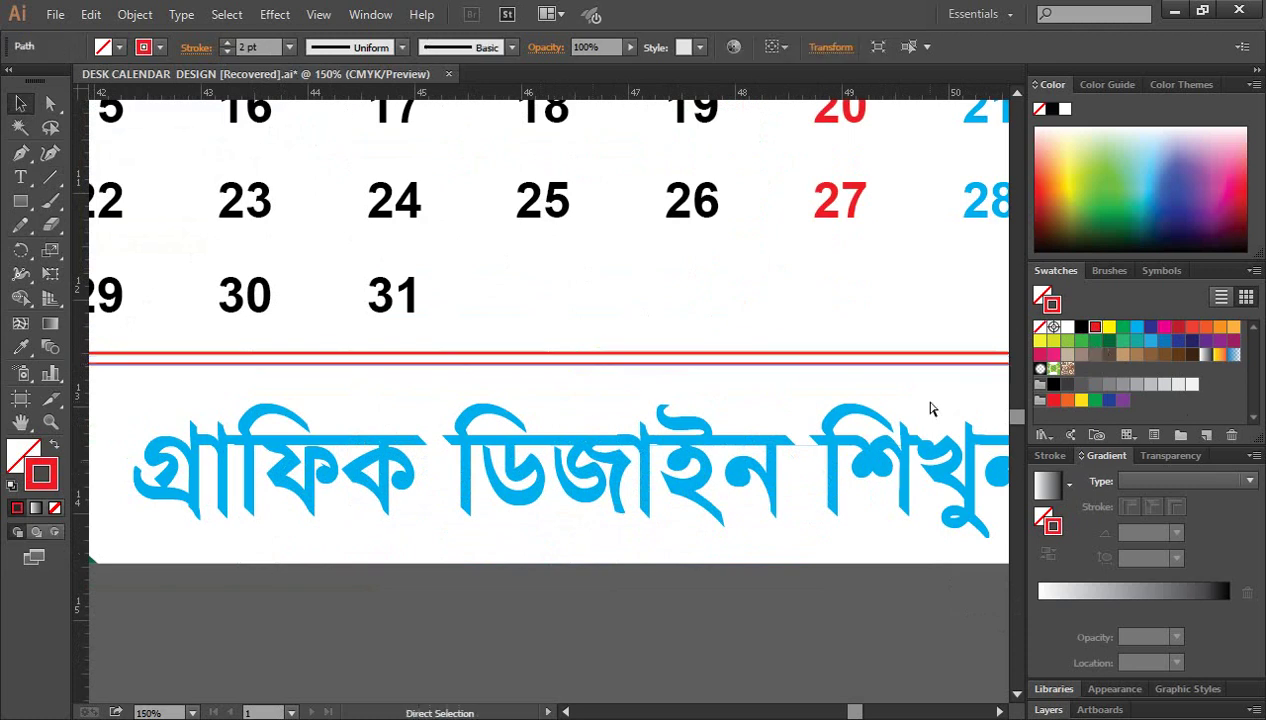
key("ctrl+d")
left_click(693, 399)
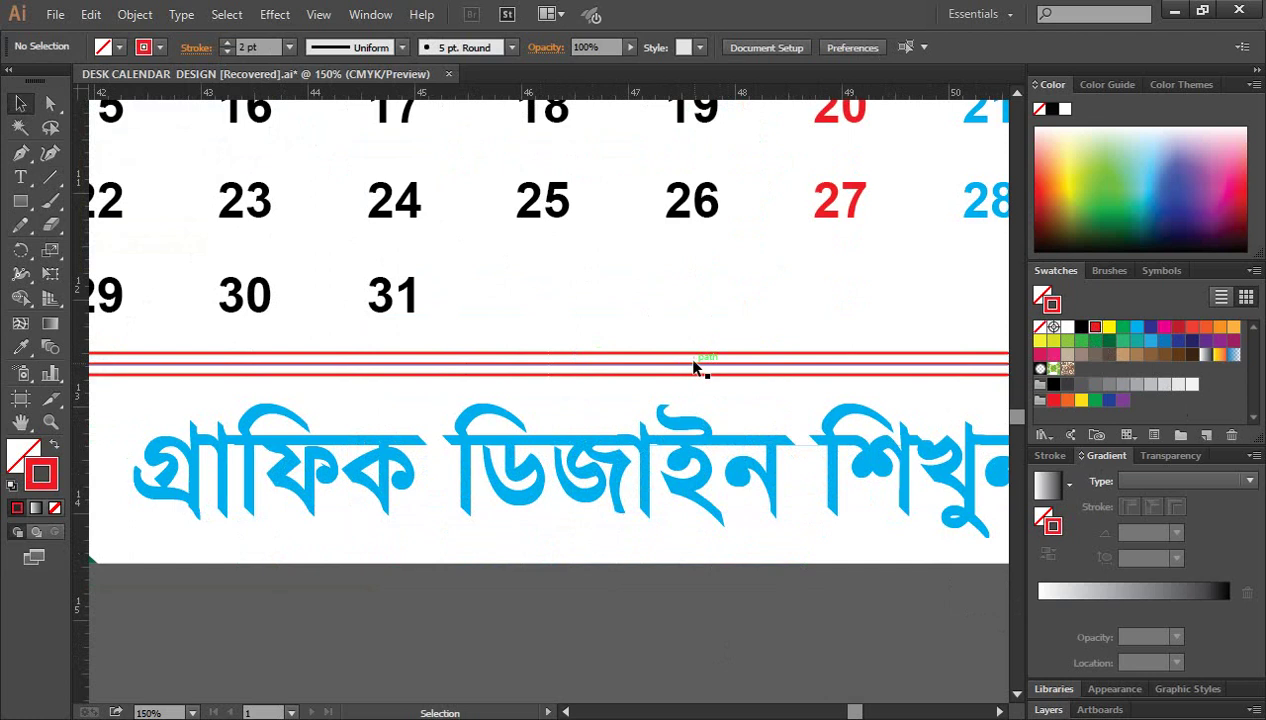
left_click_drag(700, 382, 709, 370)
left_click(1109, 340)
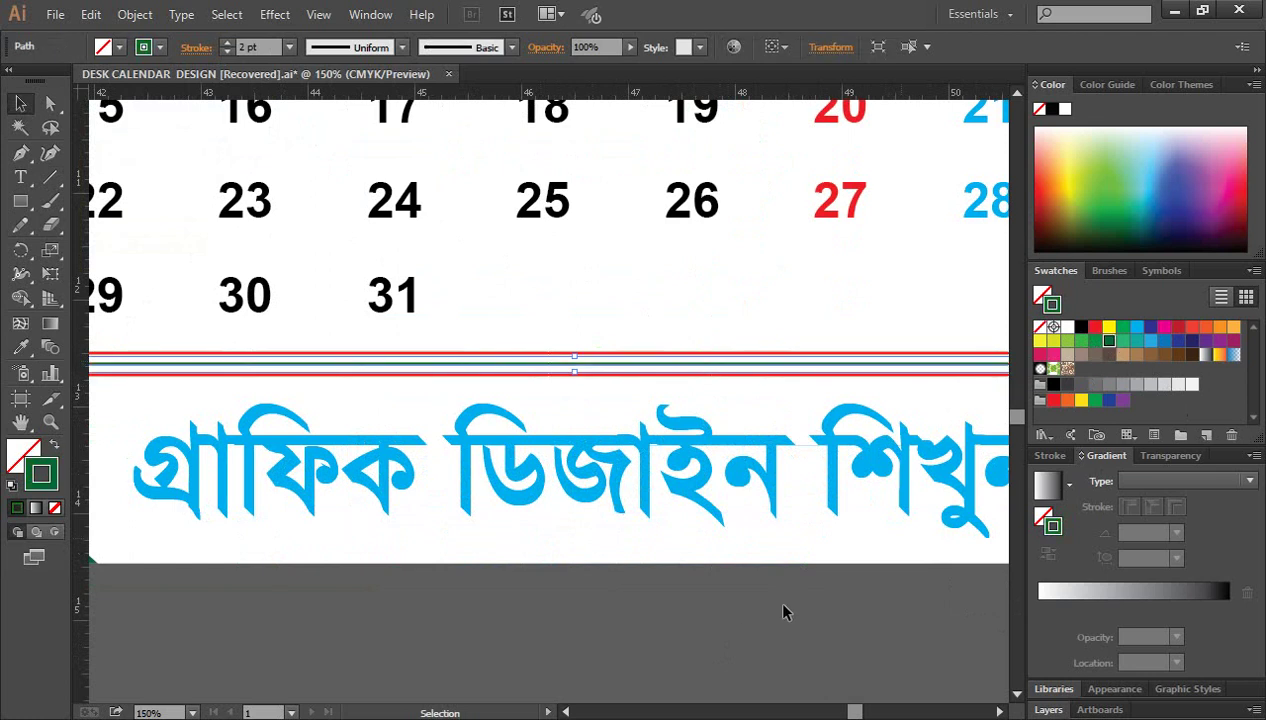
left_click(728, 619)
key("ctrl+minus")
key("ctrl+minus")
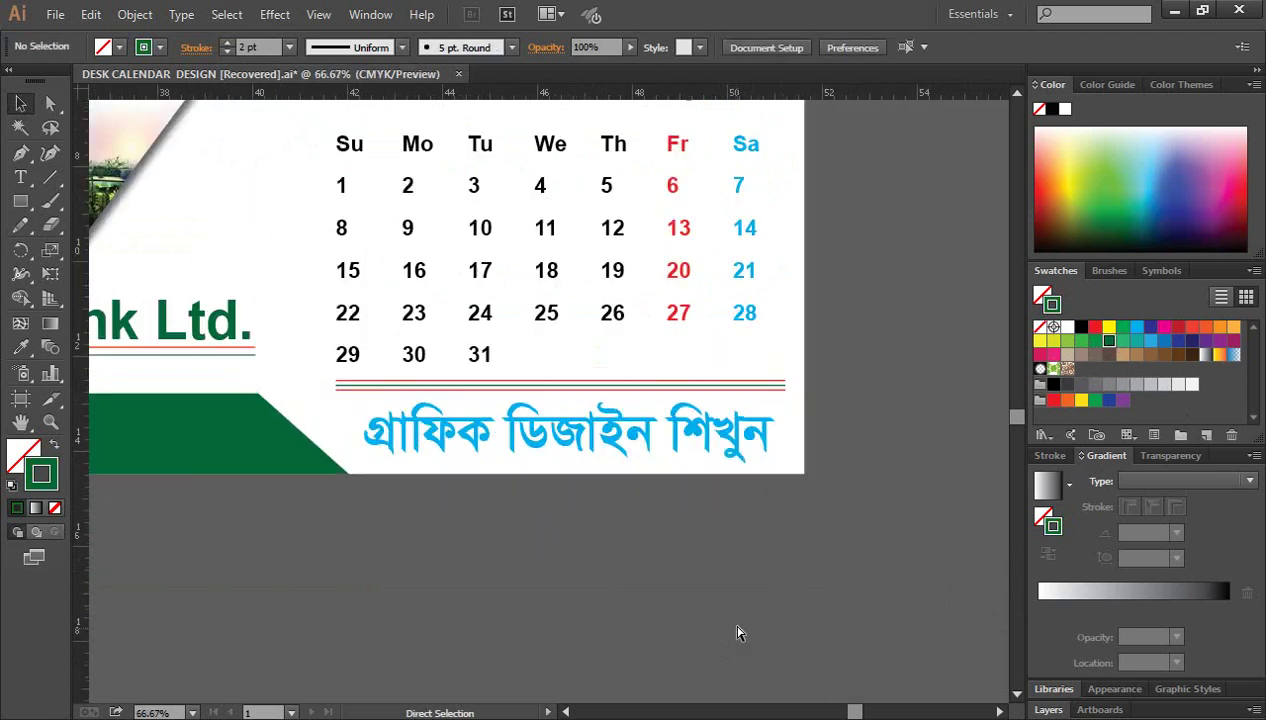
key("ctrl+minus")
Step: Draw a small green rounded-corner square with no outline above the Su heading
key("ctrl+plus")
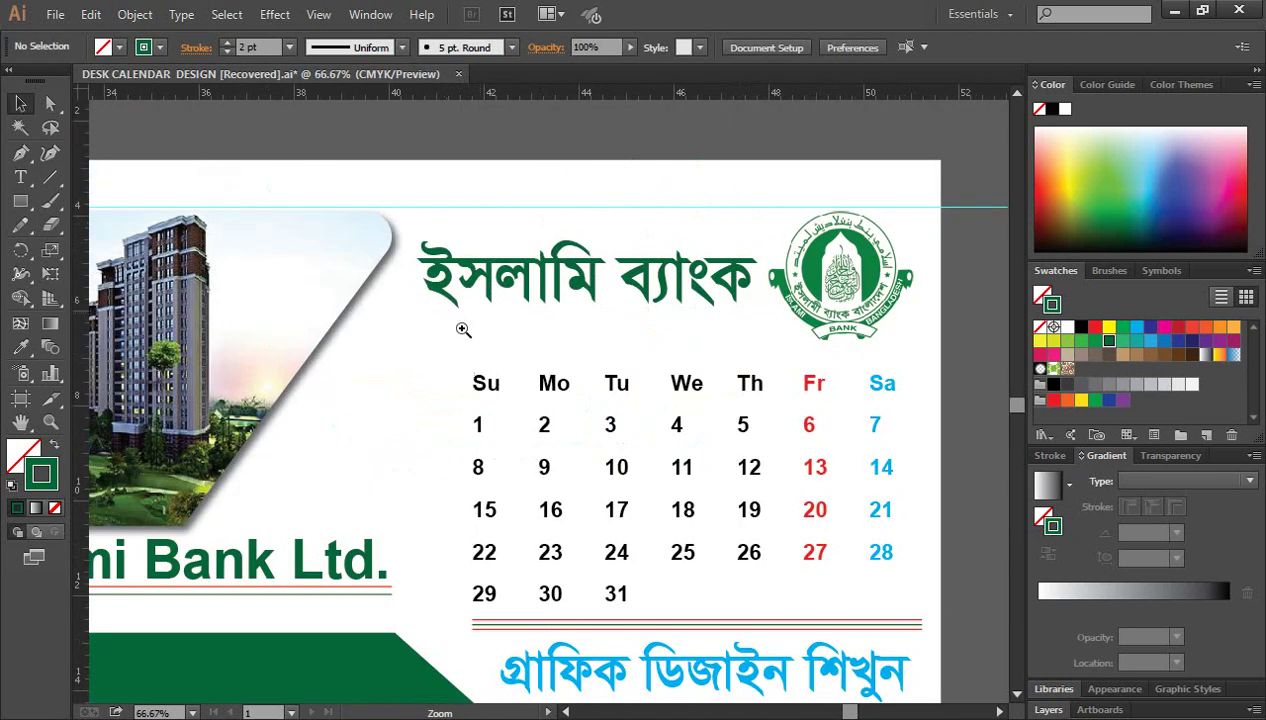
key("ctrl+plus")
mouse_move(20, 201)
left_mouse_down()
mouse_move(69, 230)
mouse_move(112, 202)
left_mouse_up()
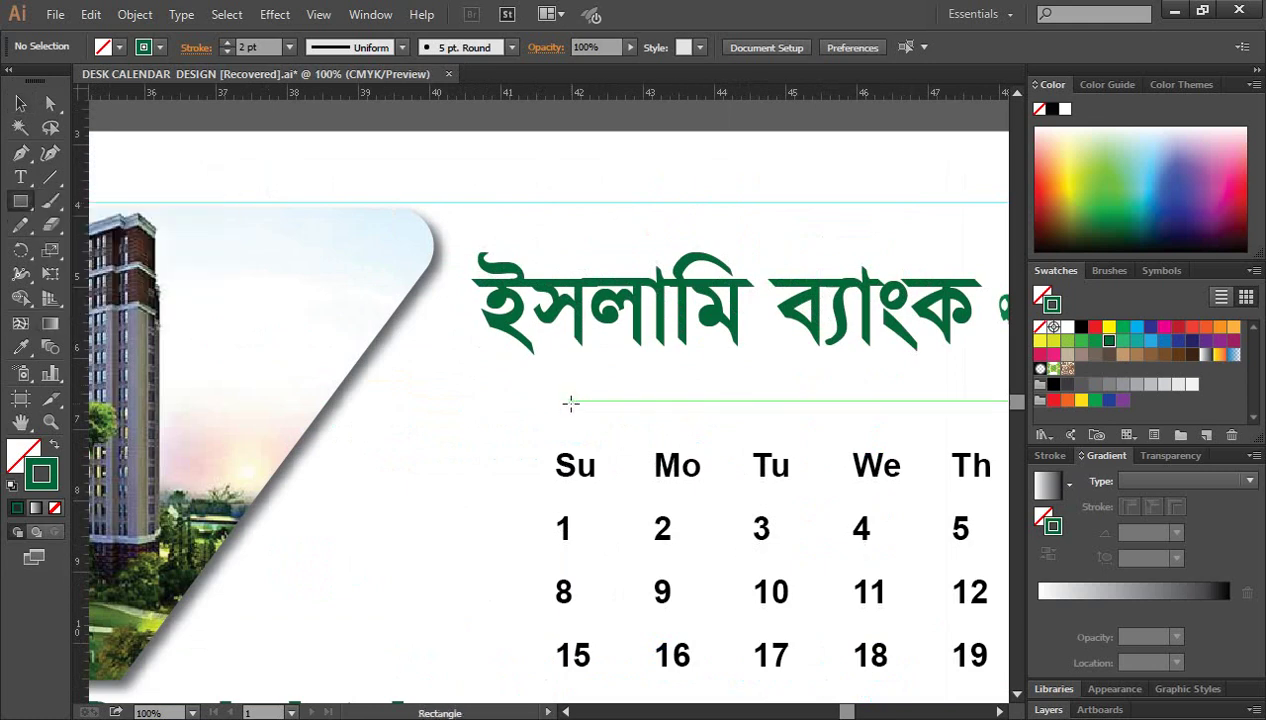
left_click_drag(577, 408, 603, 434)
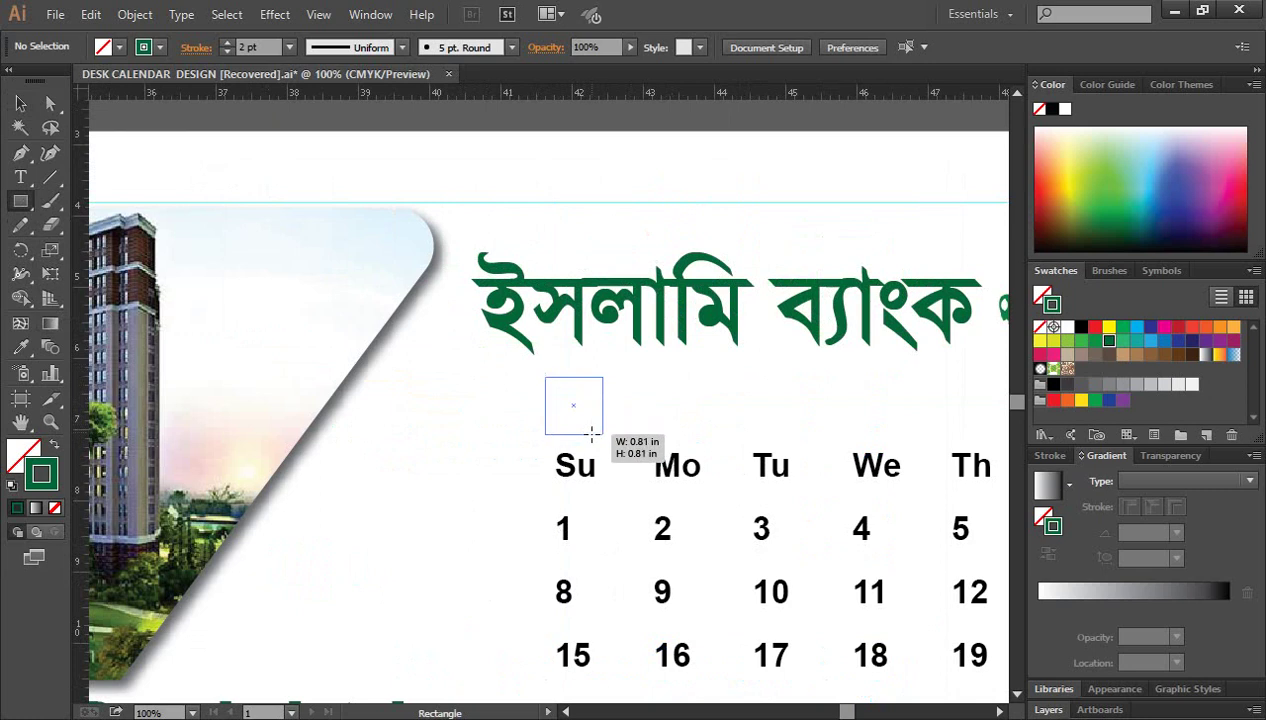
left_click(20, 103)
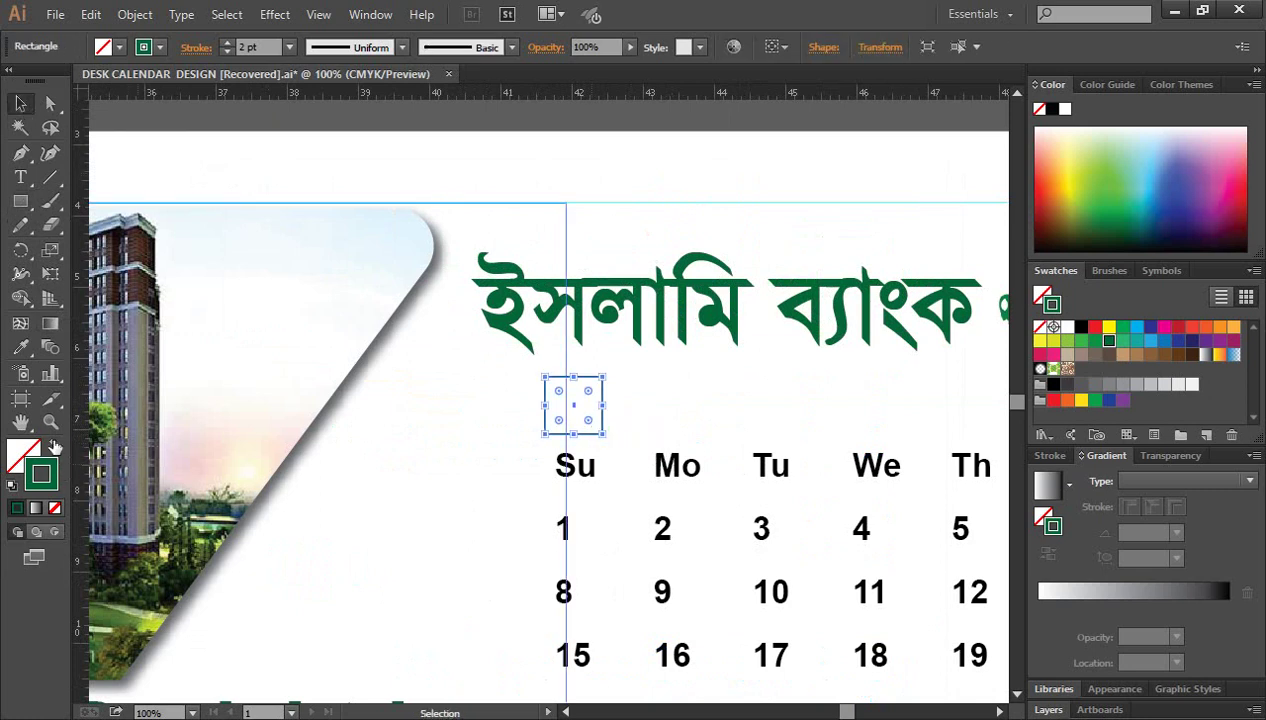
left_click(54, 446)
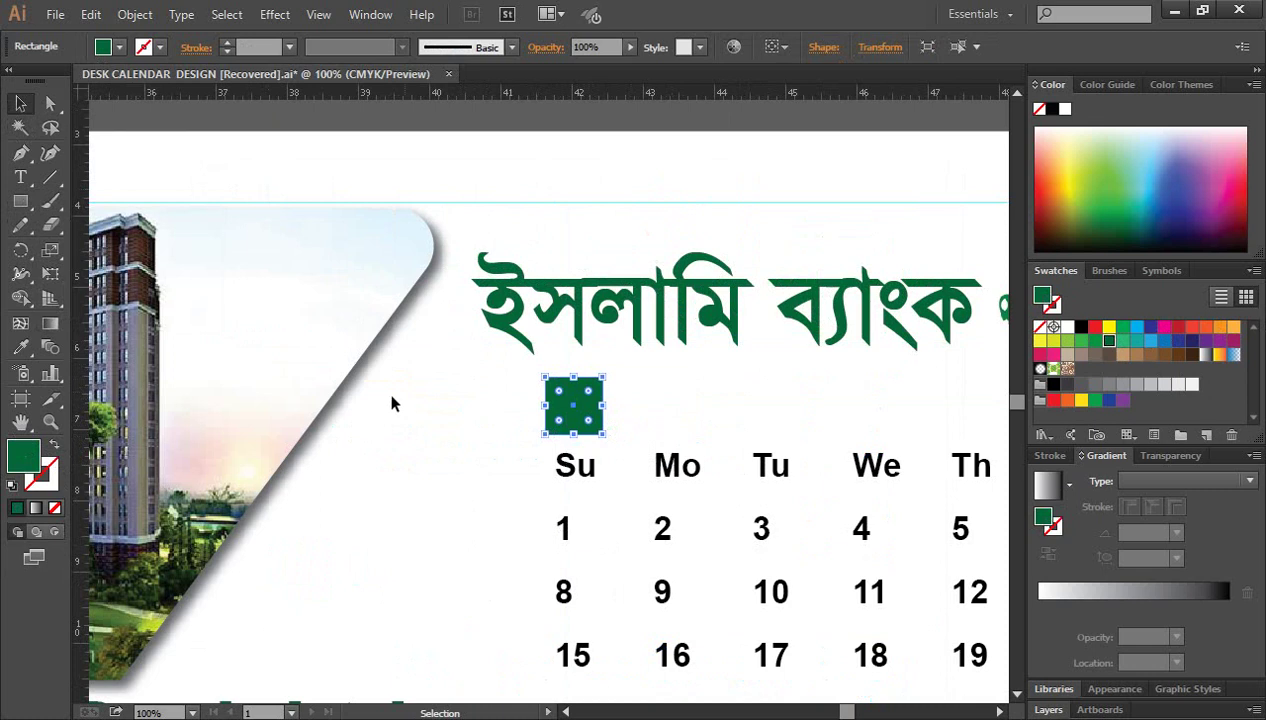
left_click_drag(558, 390, 559, 391)
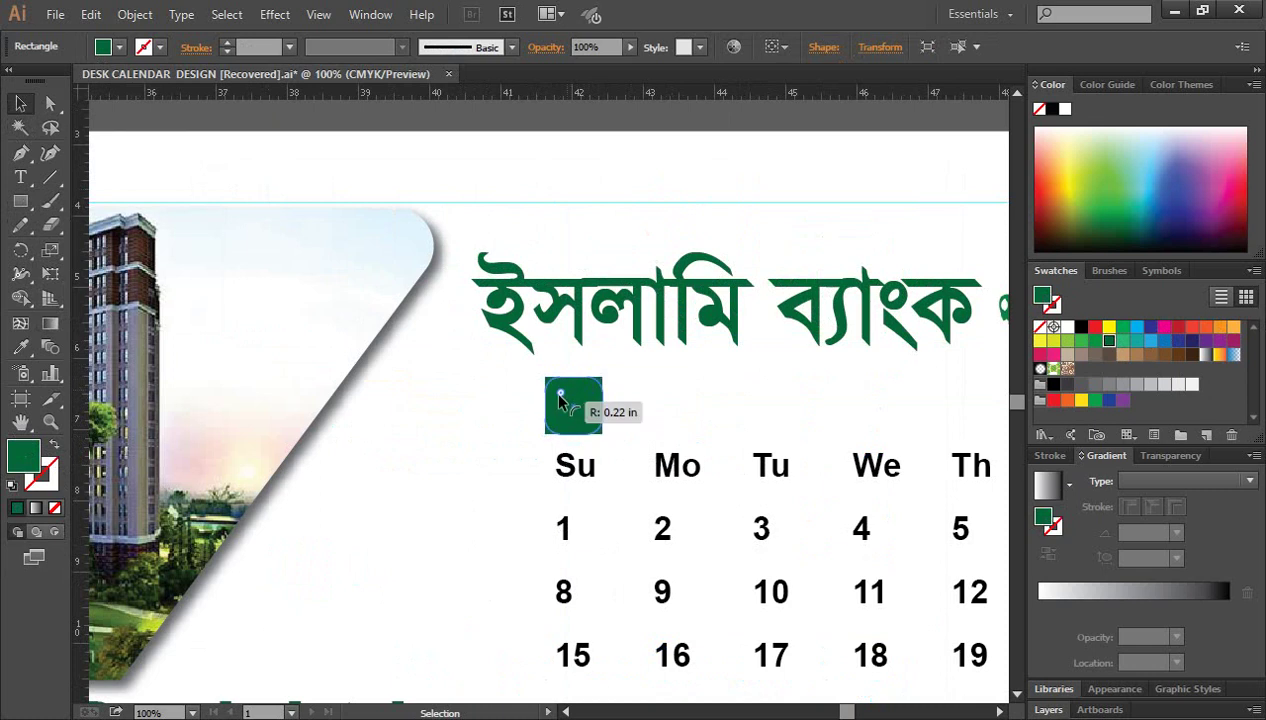
left_click(470, 405)
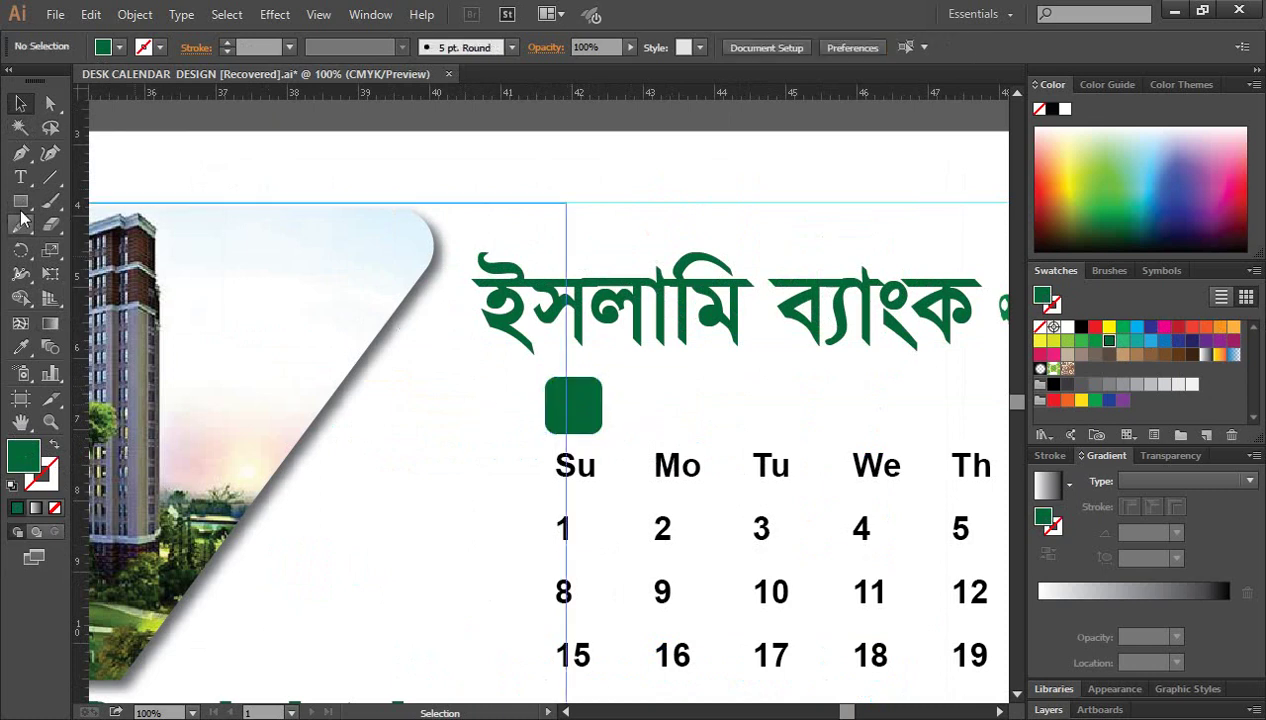
left_click(20, 178)
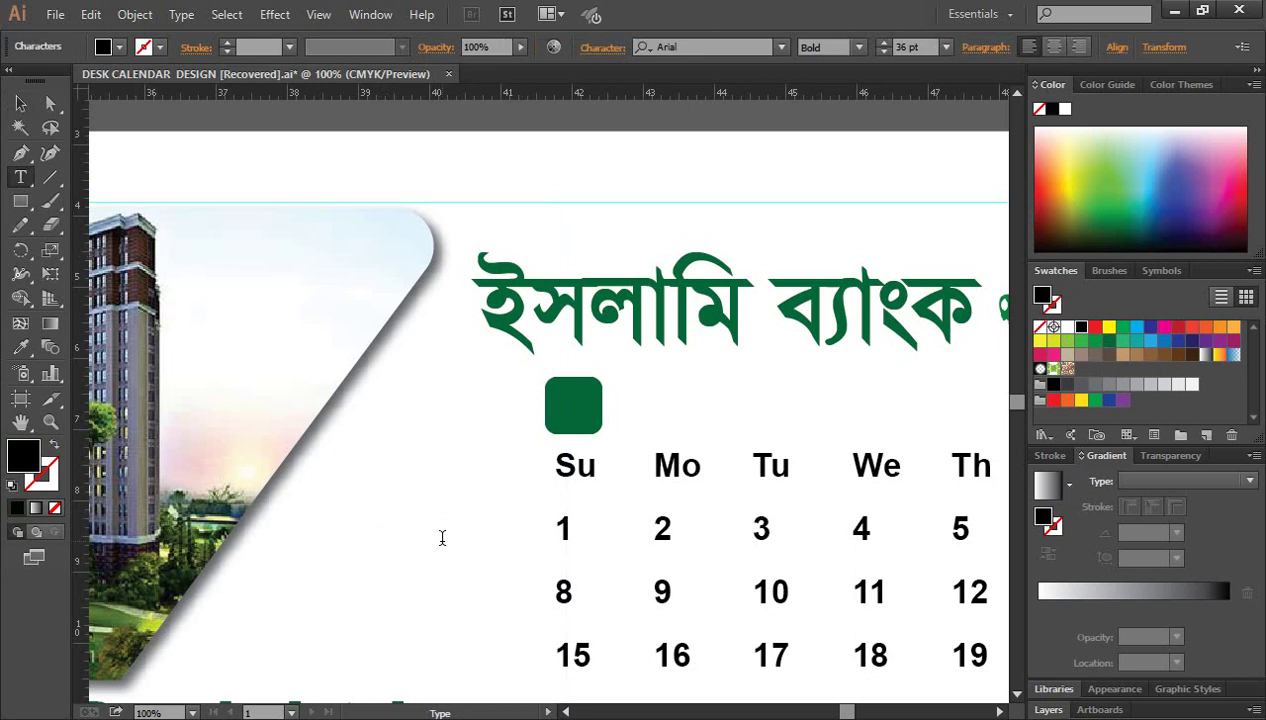
Step: Add an enlarged white '05' inside the green rounded square
type("05")
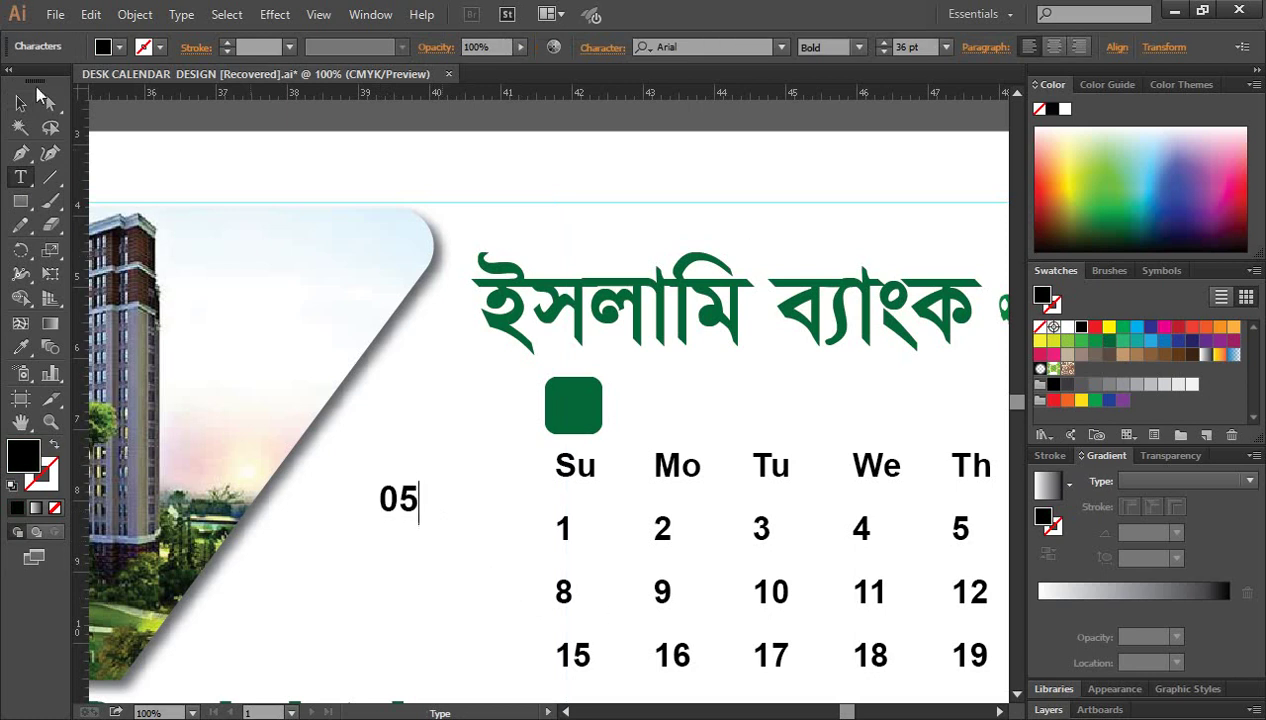
left_click(20, 103)
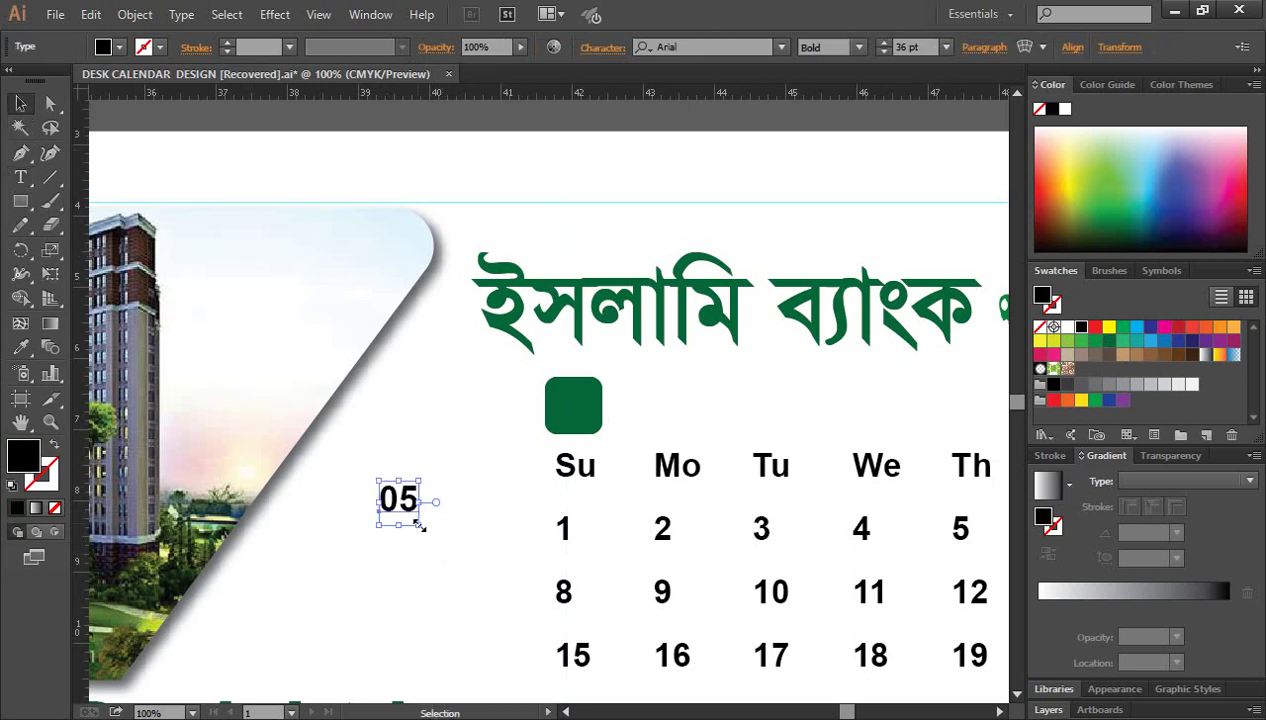
left_click_drag(423, 527, 589, 409)
left_click(1067, 327)
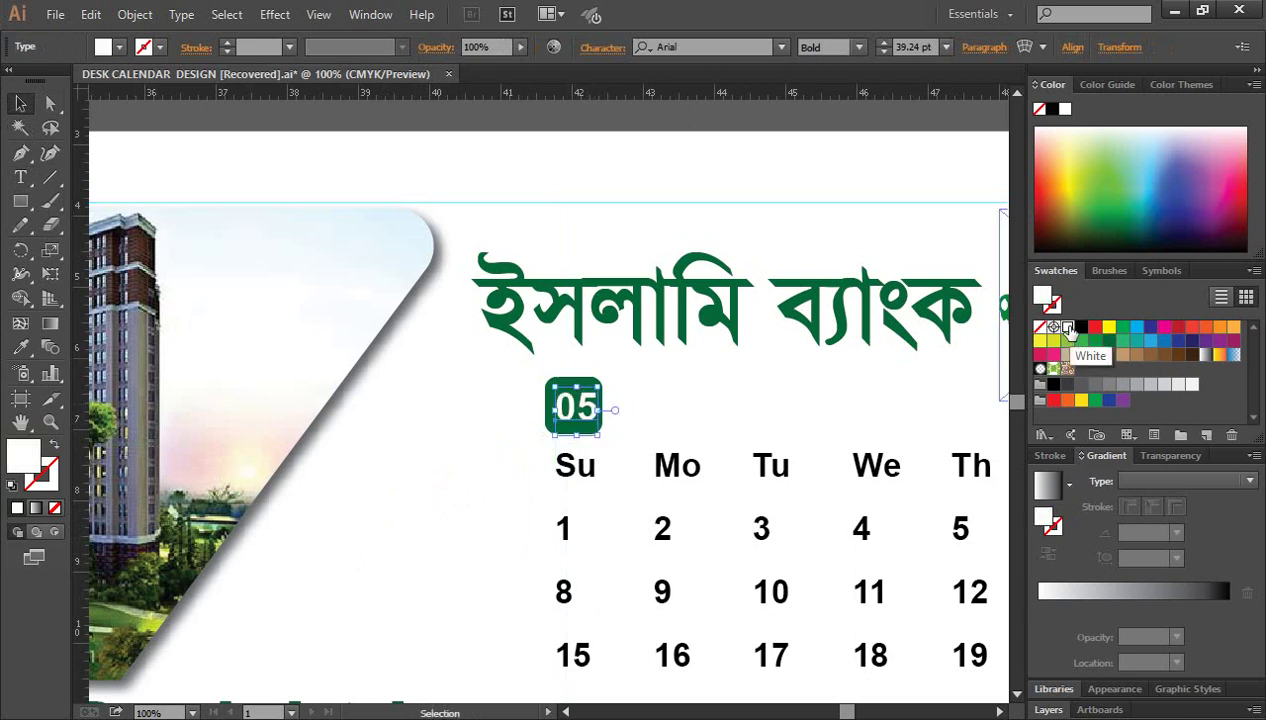
left_click(440, 472)
scroll(438, 472, "down", 1)
Step: Add red 'May 2023' text beside the green 05 square
left_click(20, 177)
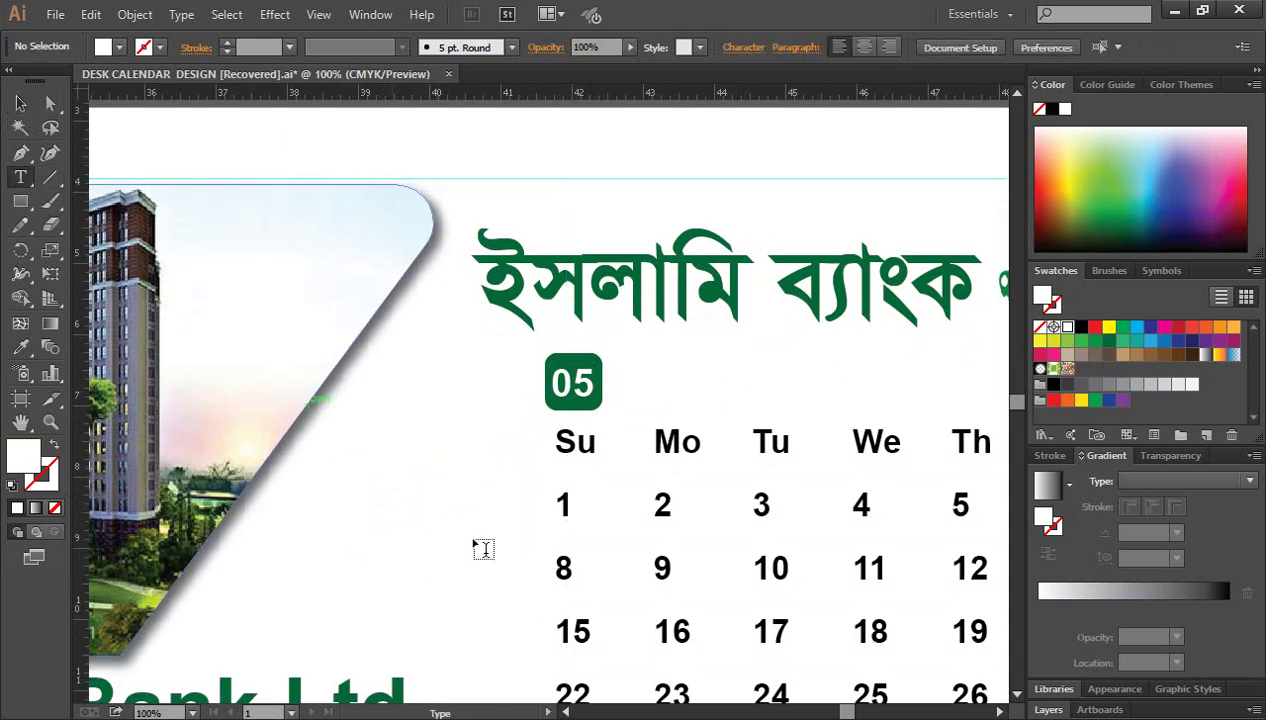
left_click(426, 493)
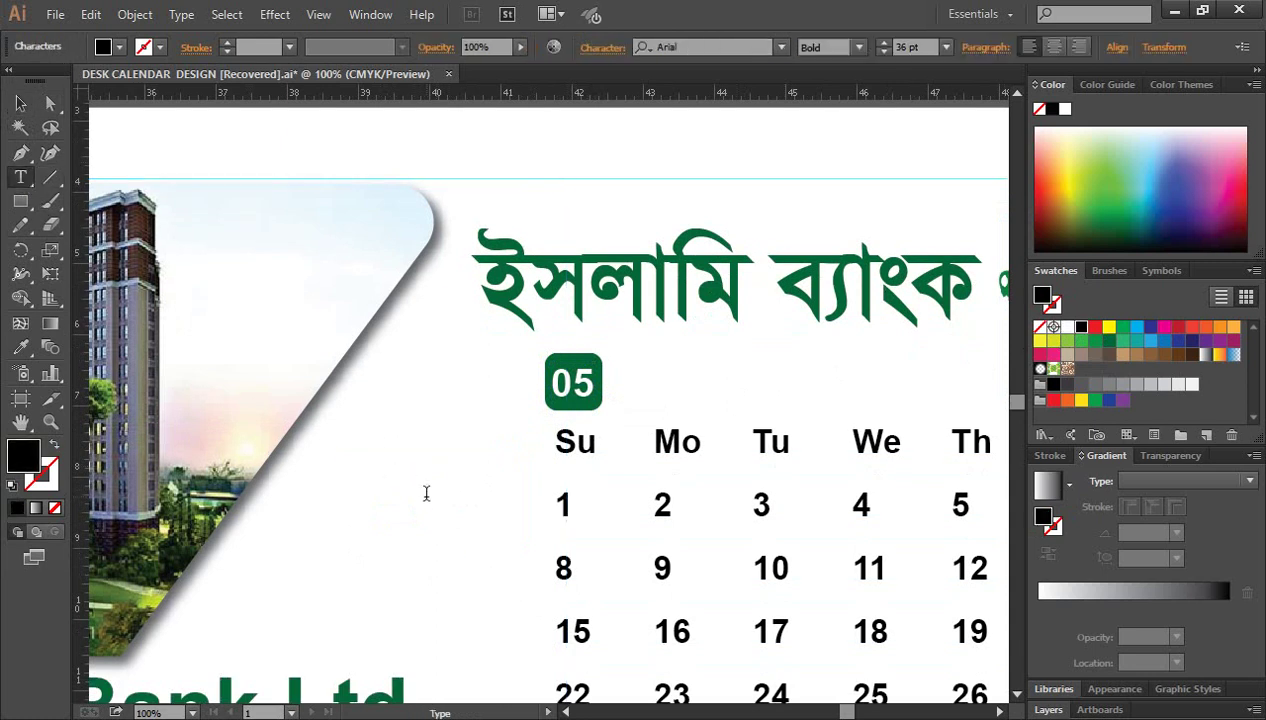
type("May")
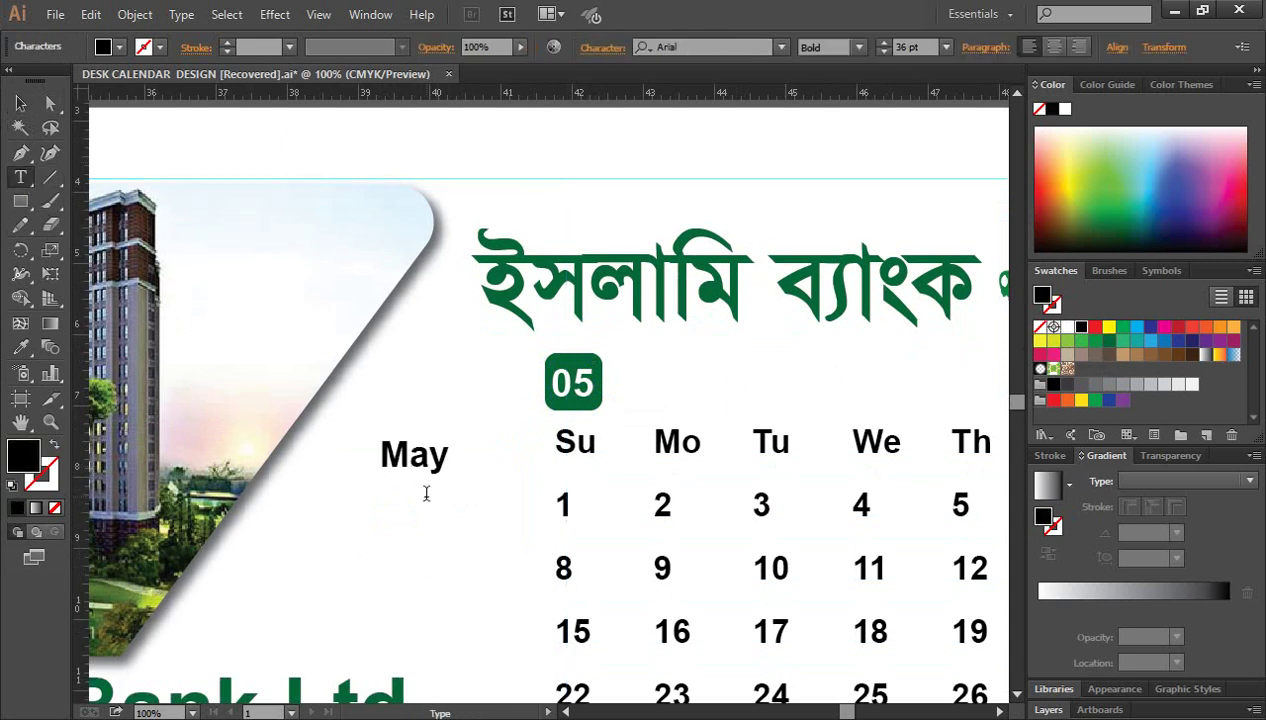
type(" 2023")
key("Escape")
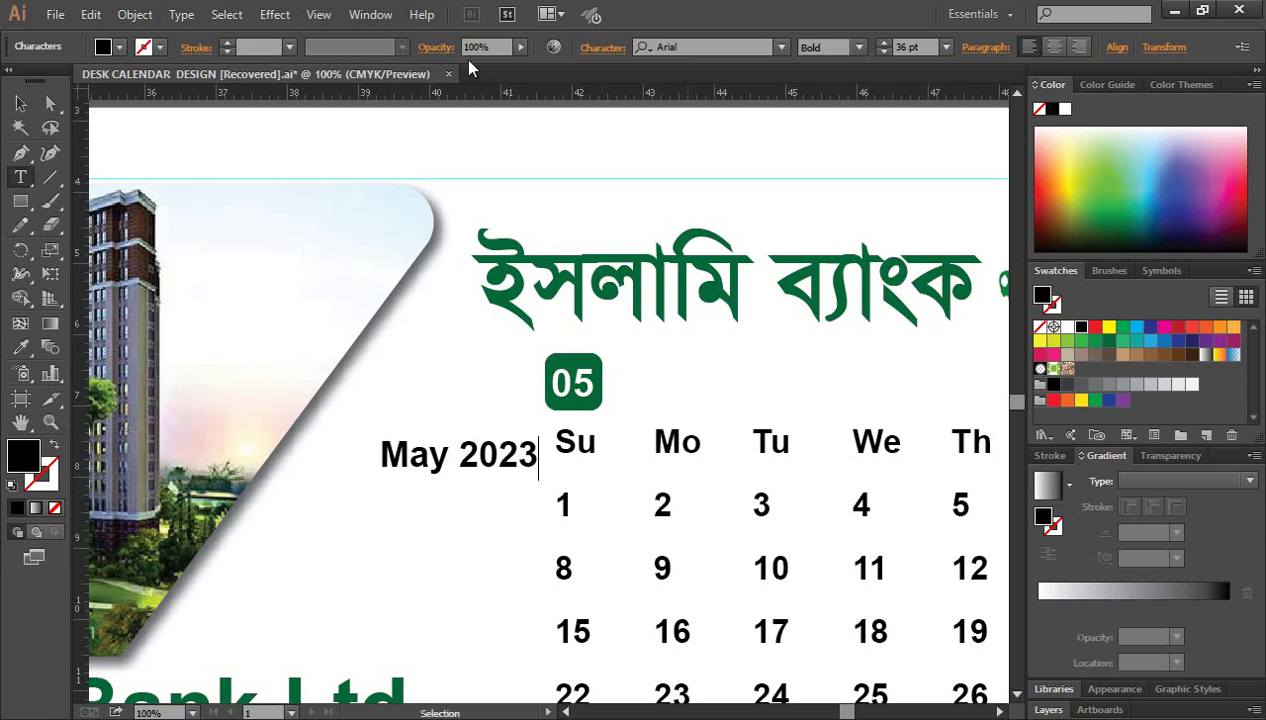
left_click(20, 103)
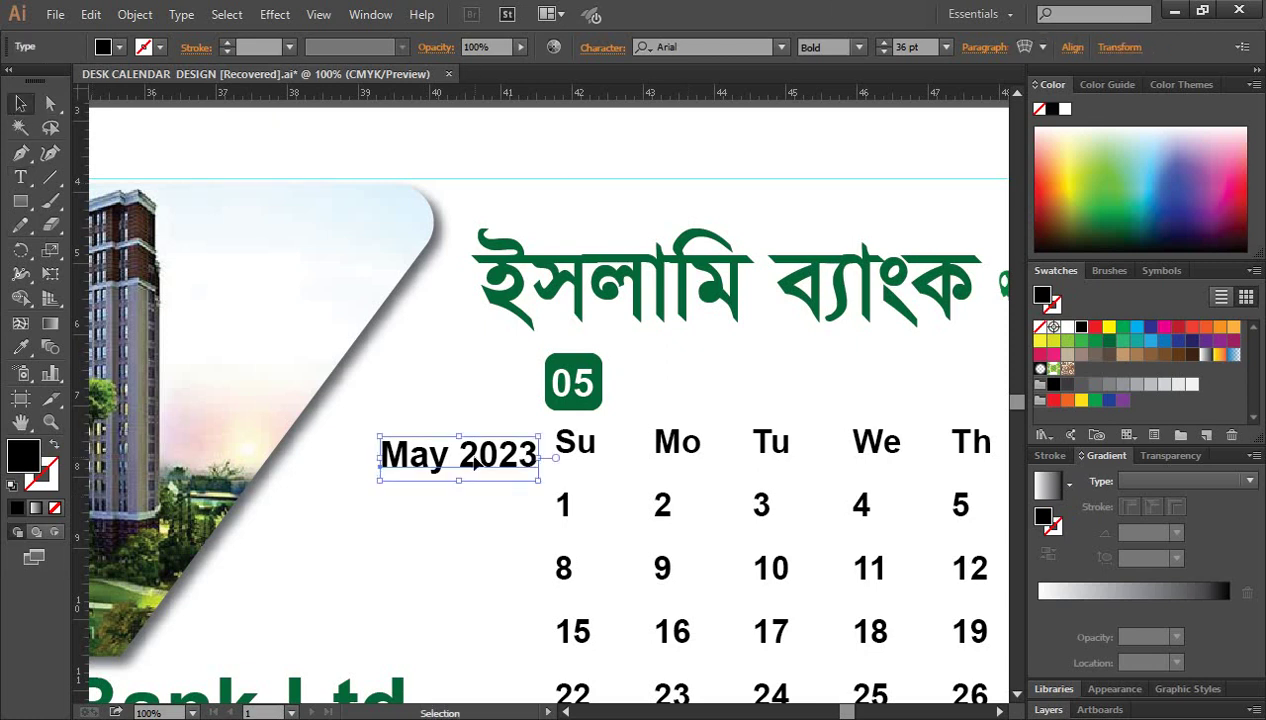
left_click_drag(476, 458, 703, 392)
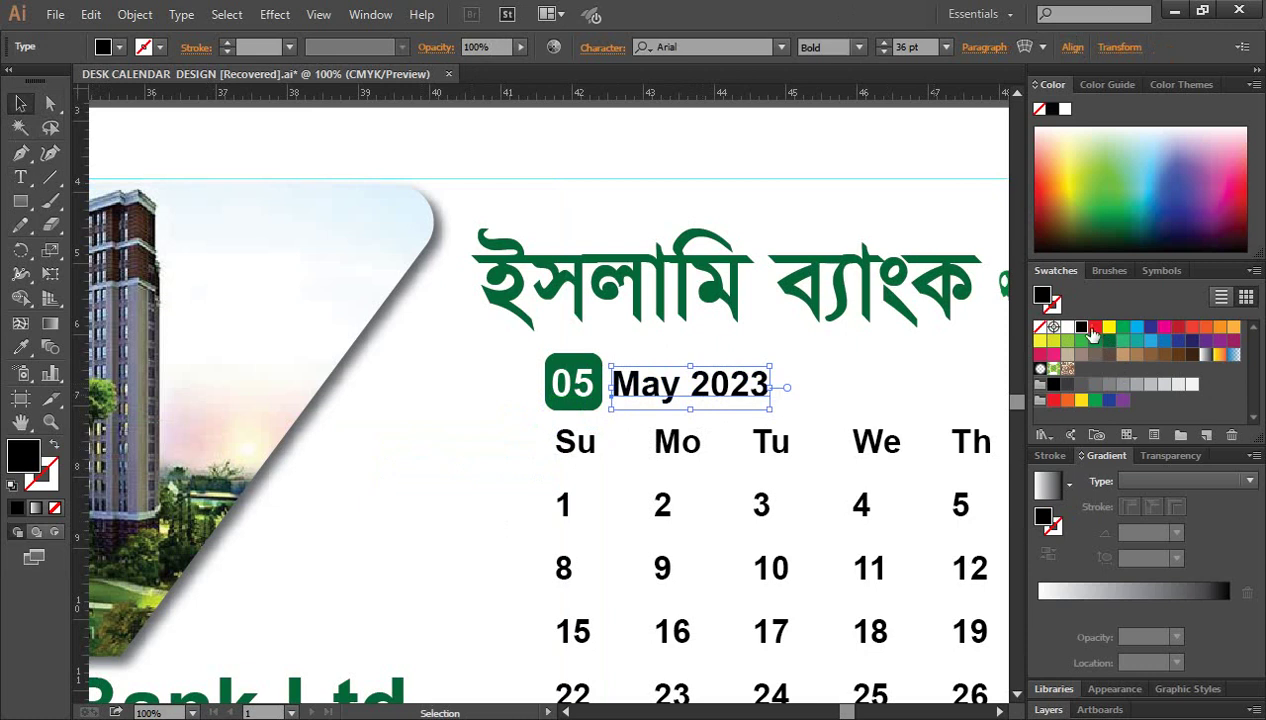
left_click(1093, 330)
left_click(412, 455)
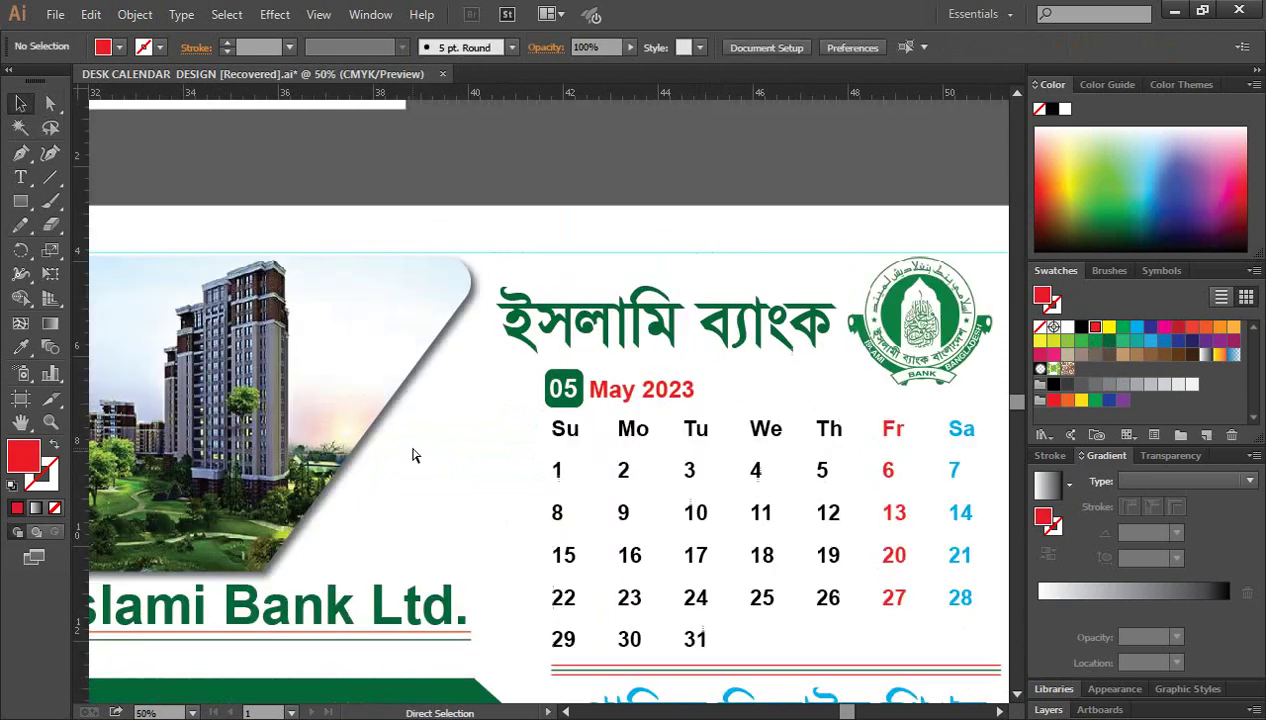
key("ctrl+minus")
key("ctrl+minus")
scroll(942, 538, "down", 1)
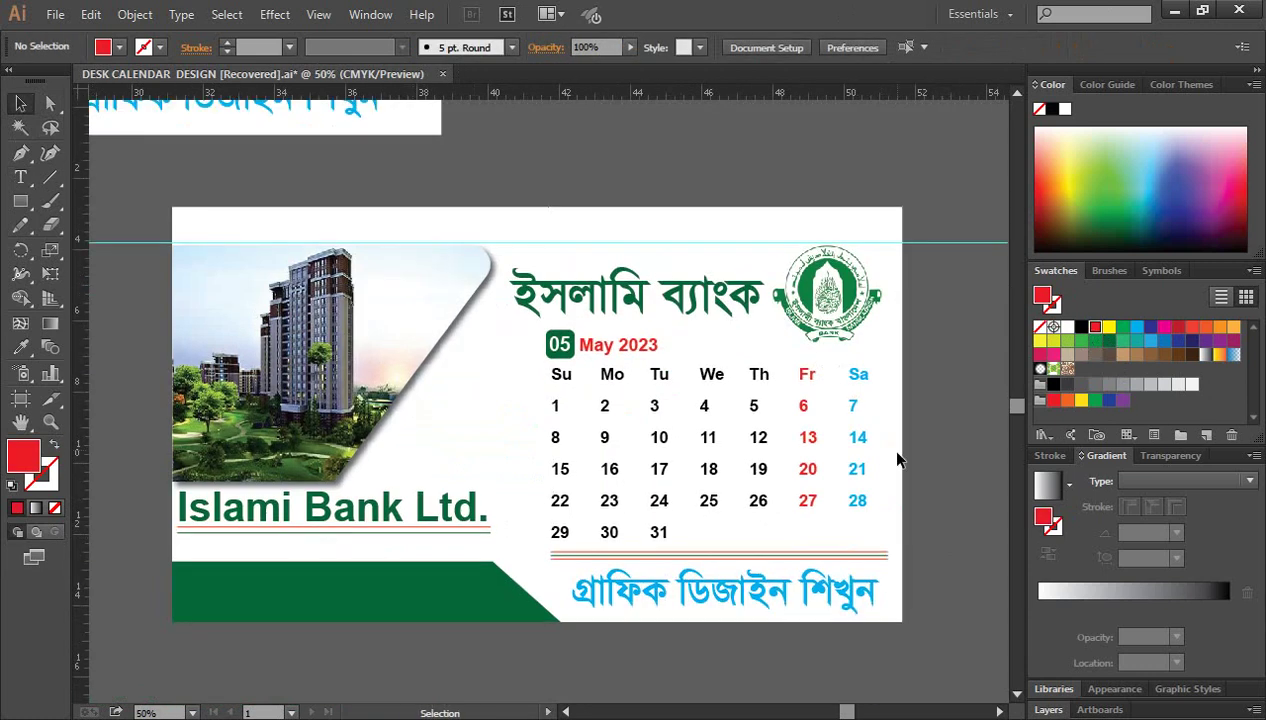
Step: Delete the horizontal guide running across the page
left_click(961, 241)
key("Delete")
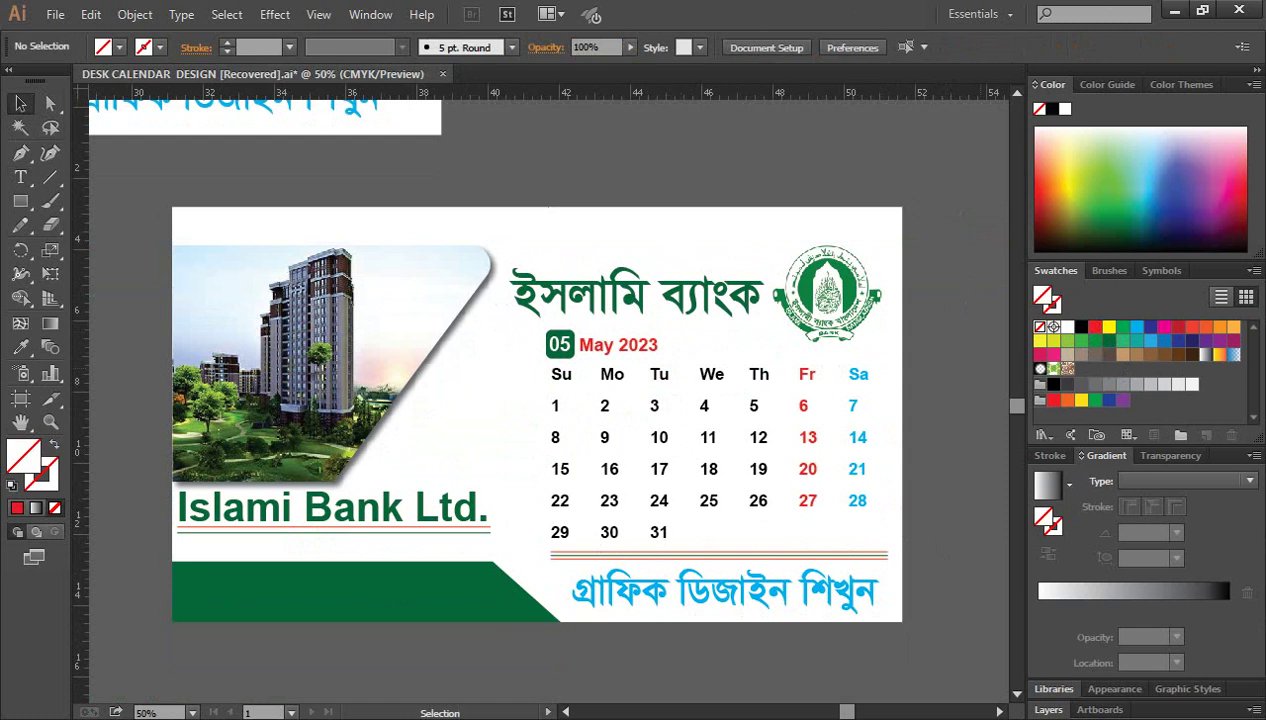
scroll(465, 447, "down", 1)
scroll(465, 447, "up", 1, "alt")
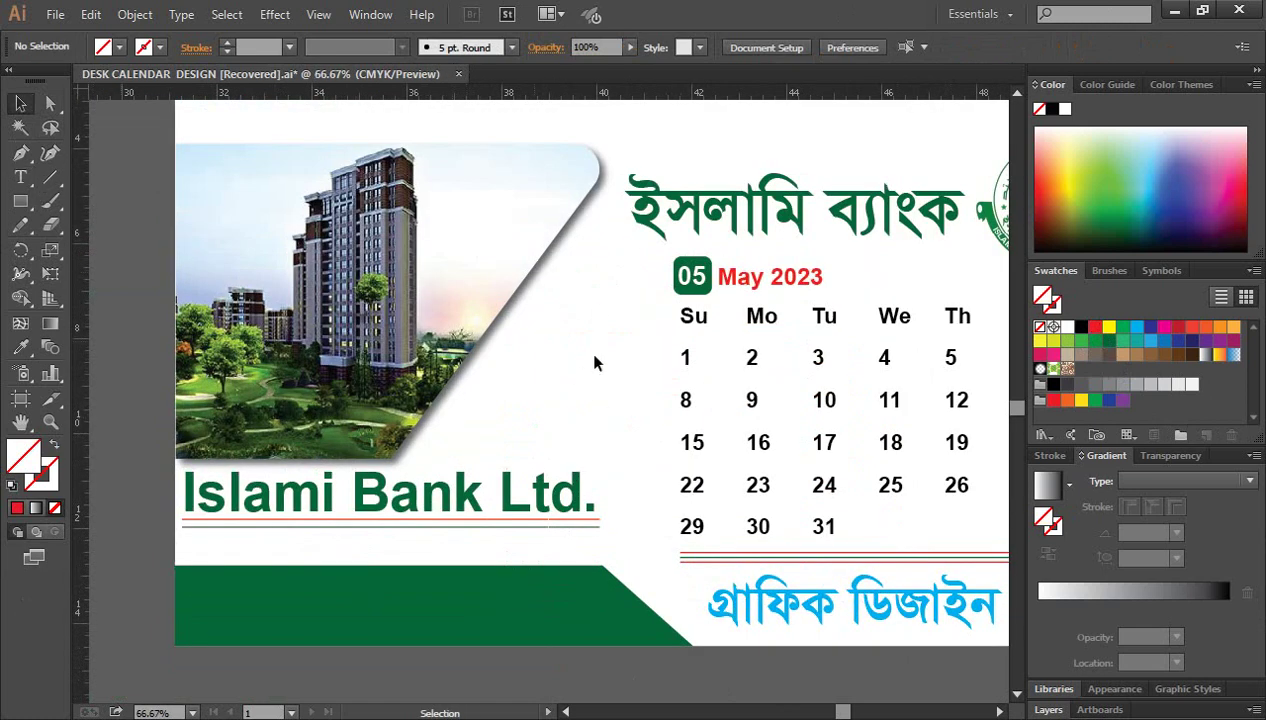
Step: Draw a red 7 pt vertical line to the right of the building photo
left_click(50, 177)
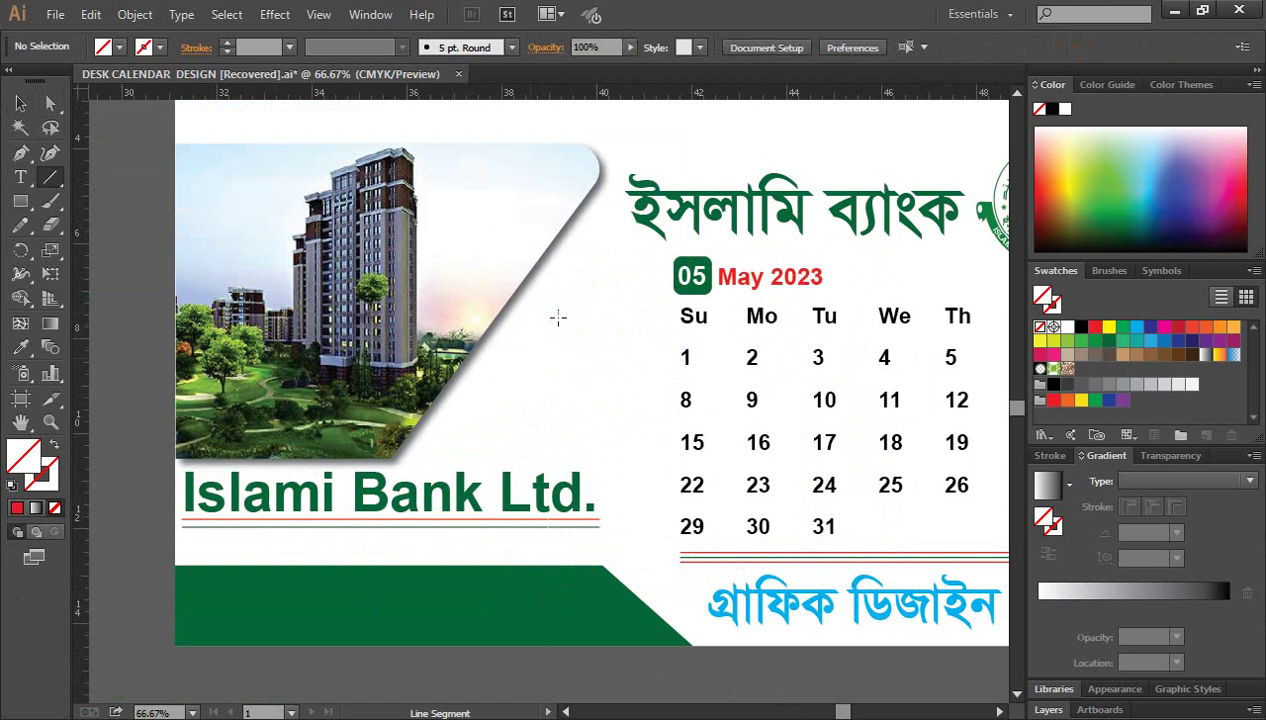
left_click_drag(560, 280, 570, 437)
left_click(20, 103)
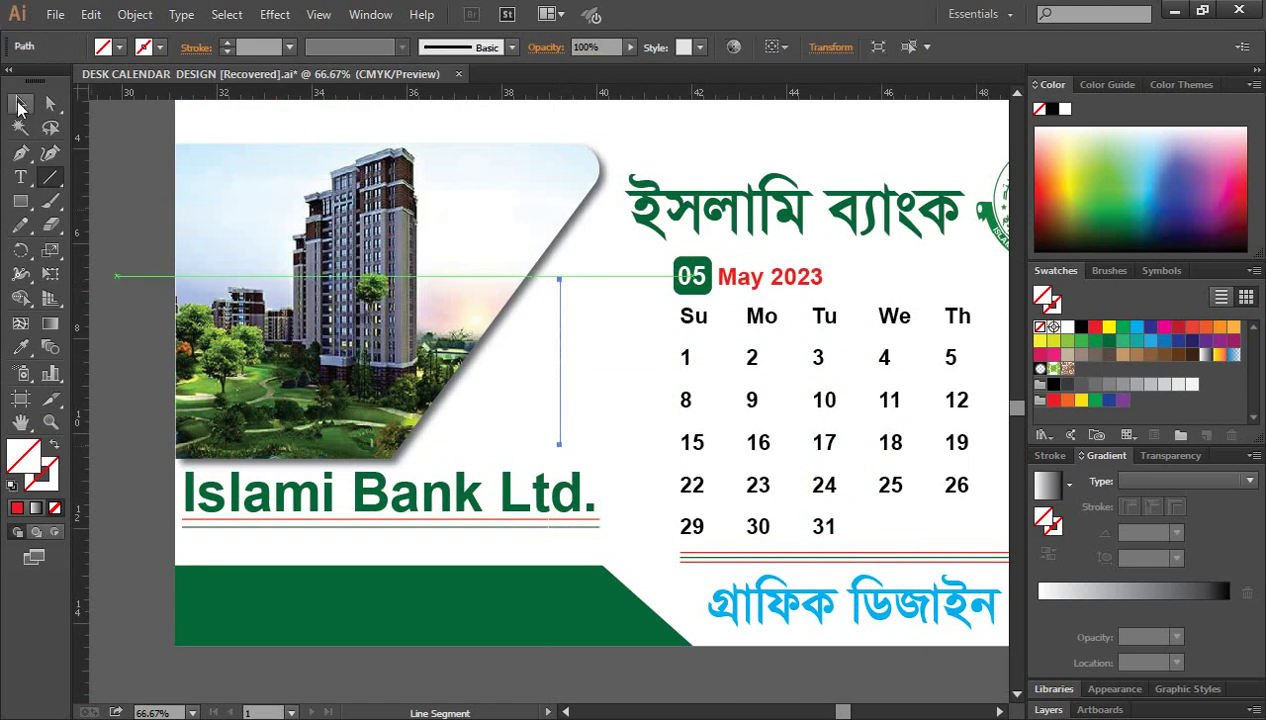
left_click(45, 472)
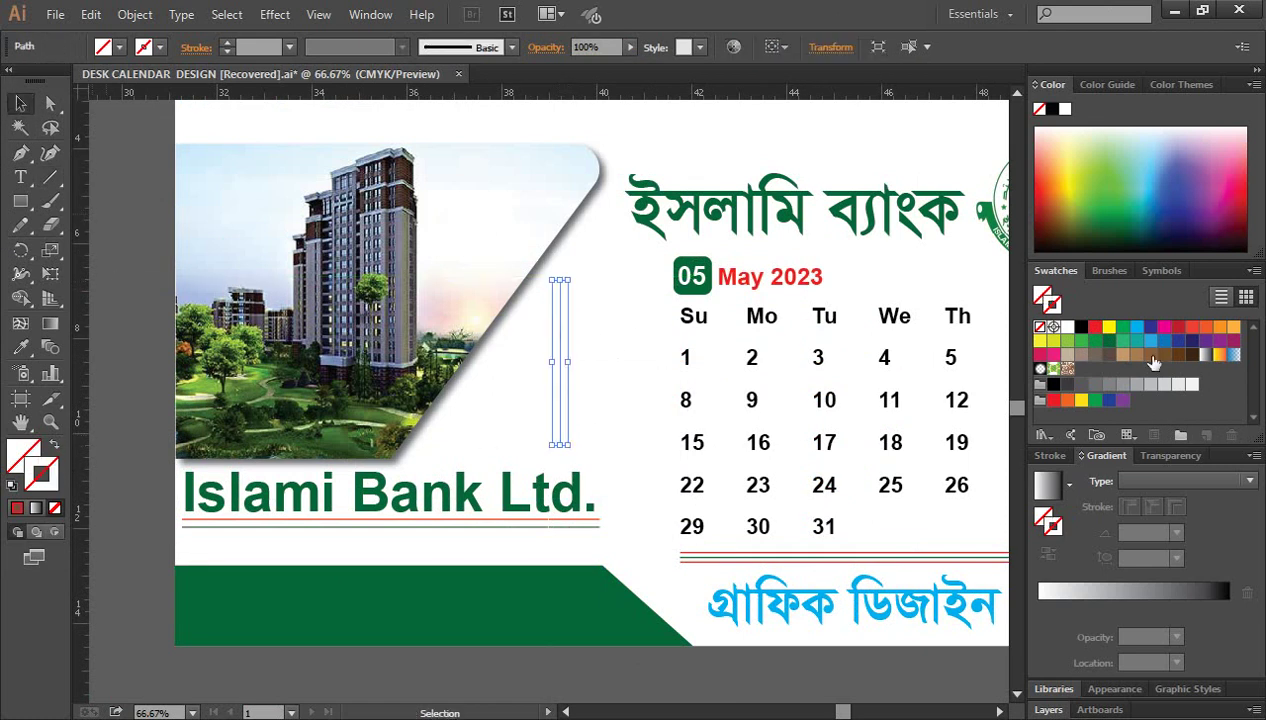
left_click(1094, 328)
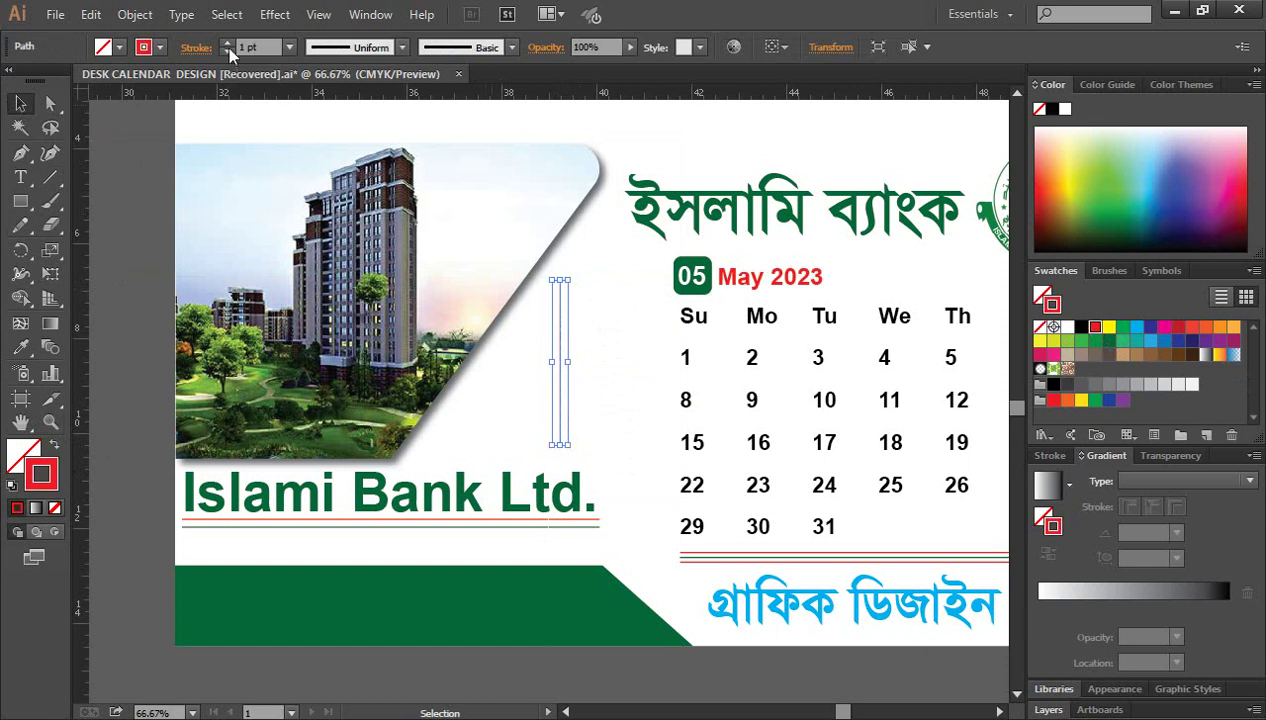
left_click(226, 44)
left_click(226, 44)
left_click(226, 44)
left_click(226, 44)
left_click(226, 44)
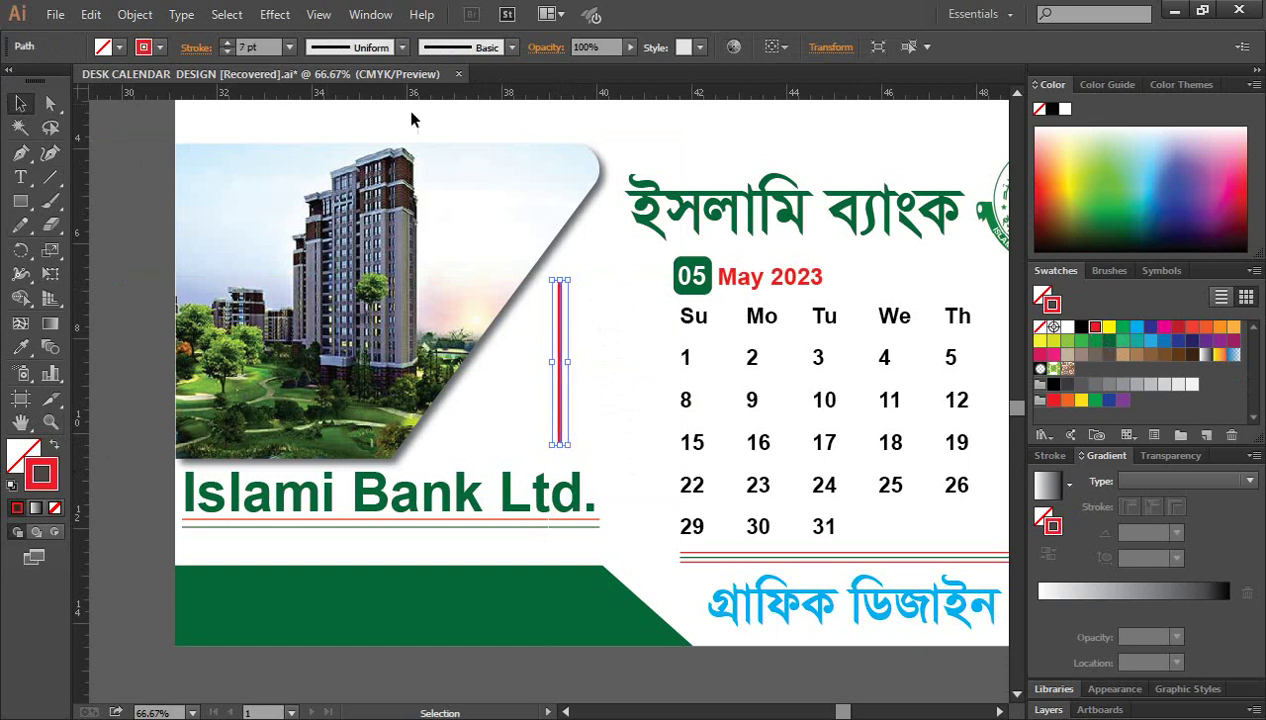
left_click(613, 438)
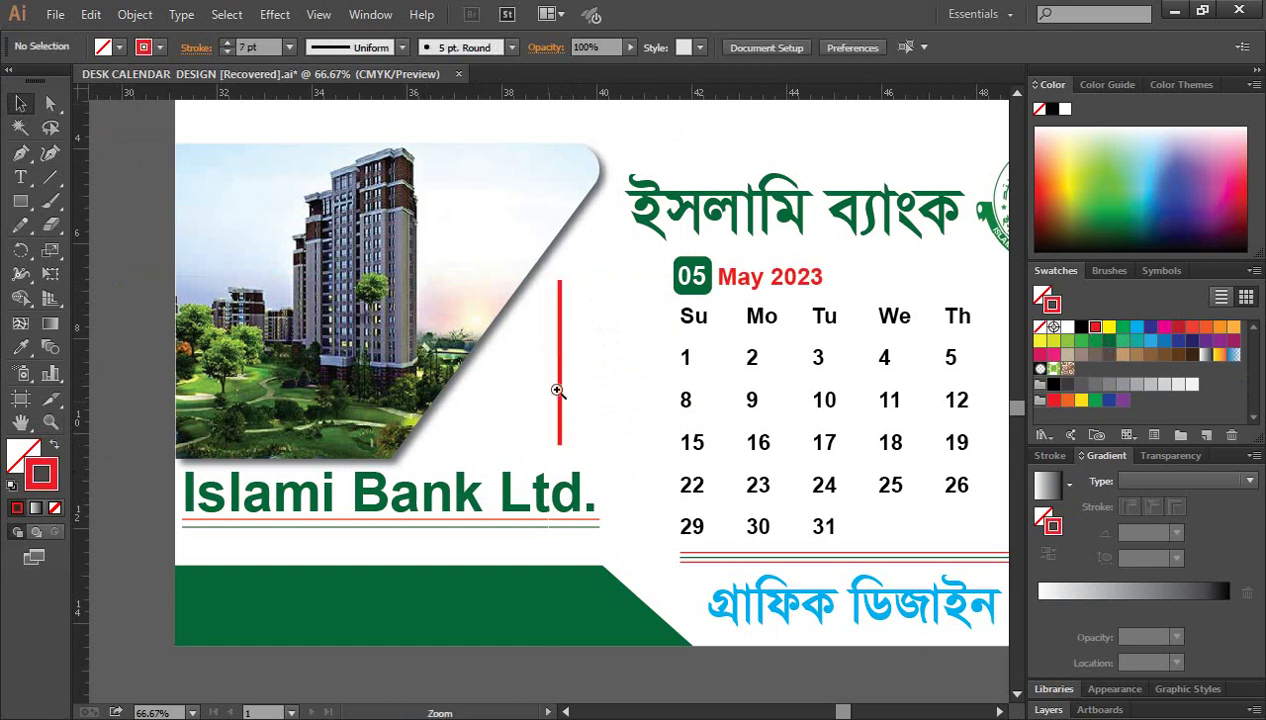
scroll(557, 390, "up", 1)
scroll(556, 380, "up", 1)
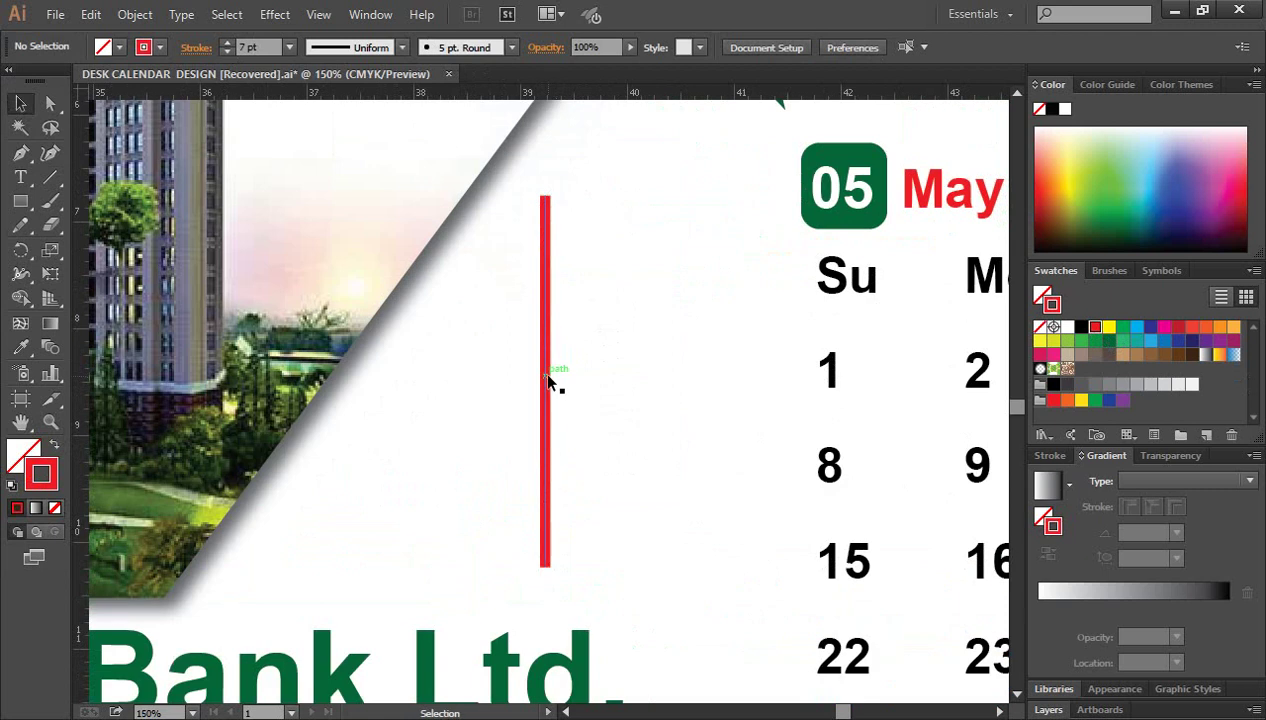
Step: Copy it into three parallel red lines, lengthen the middle one, and shift all right
left_click_drag(545, 382, 573, 383)
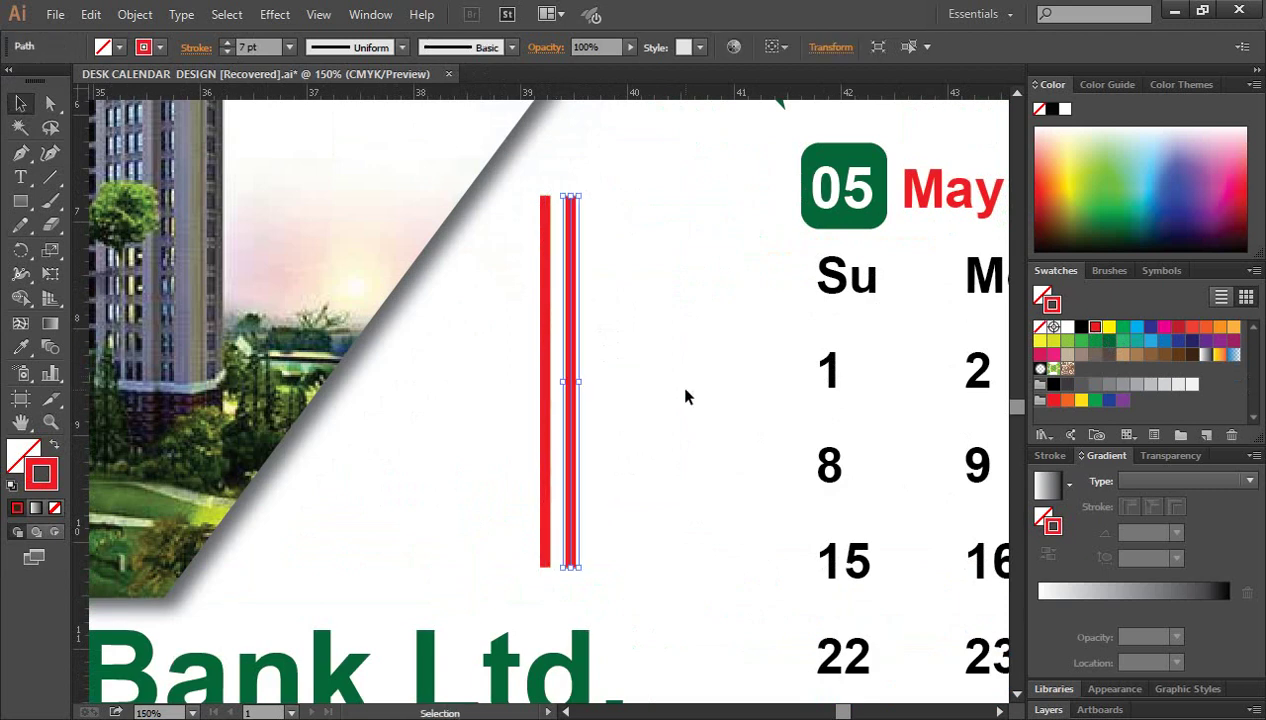
key("ctrl+d")
left_click(447, 432)
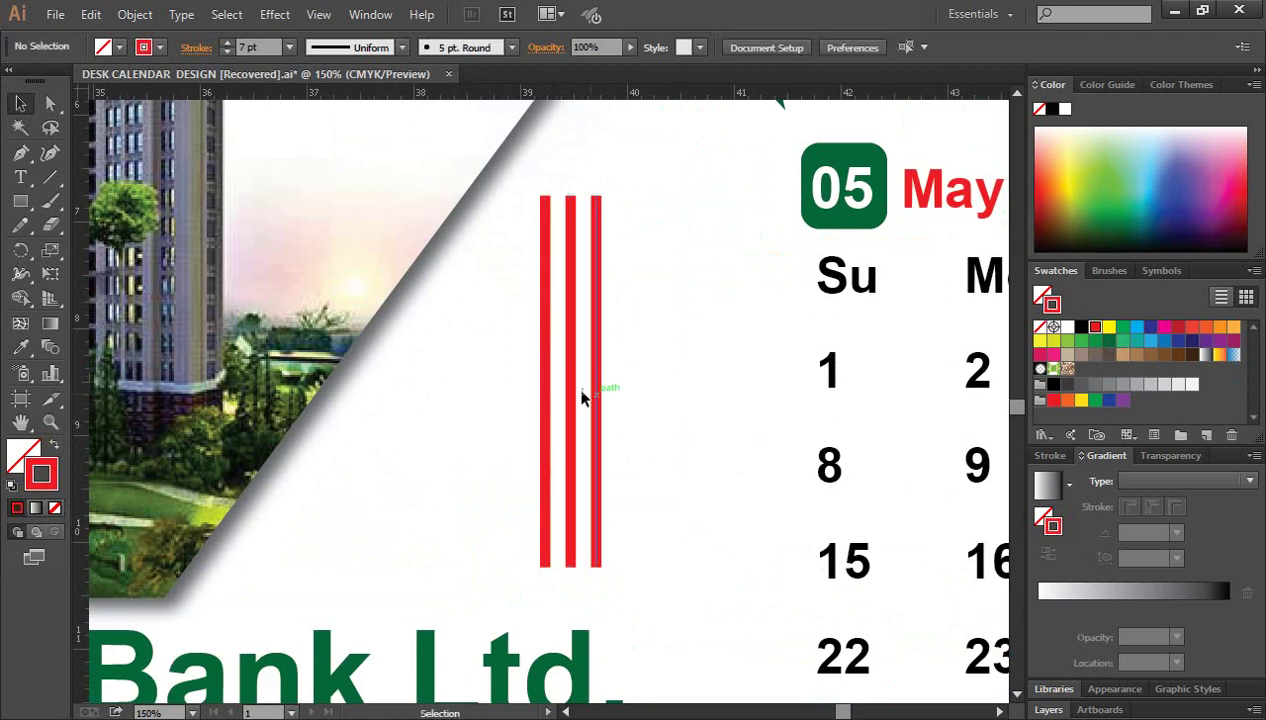
left_click(573, 230)
left_click_drag(577, 196, 574, 158)
left_click(638, 313)
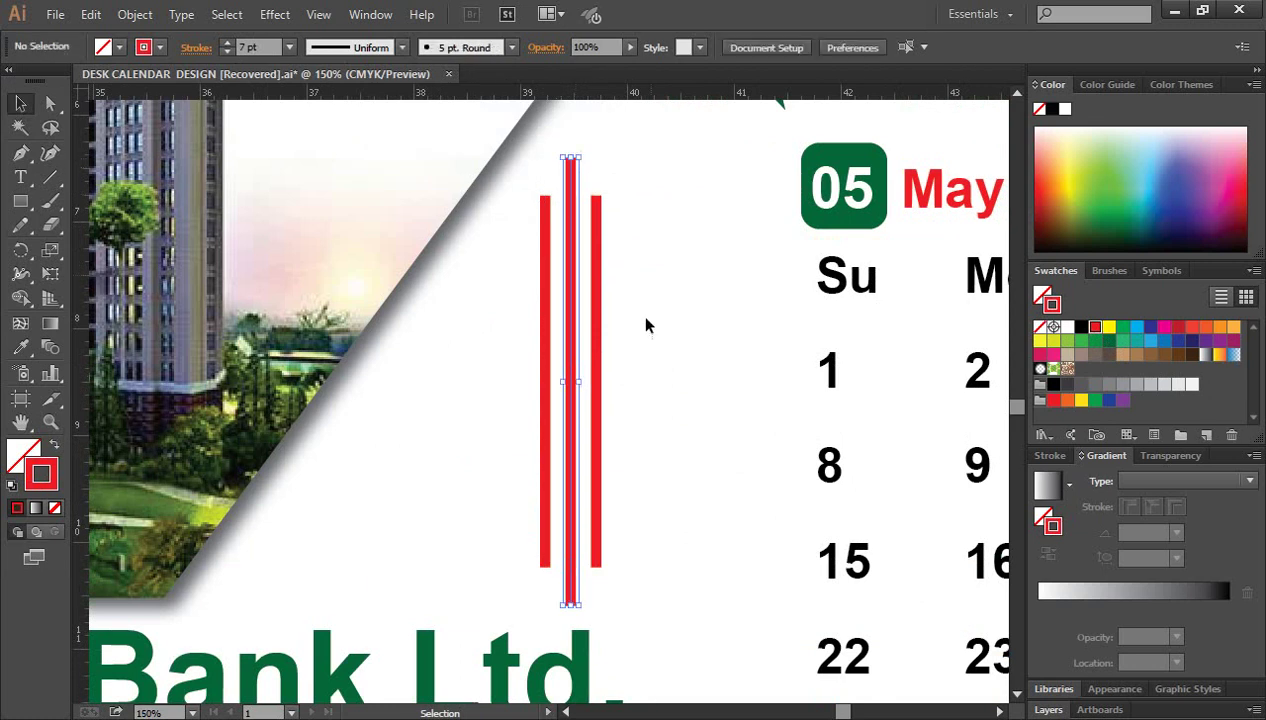
left_click_drag(537, 374, 591, 372)
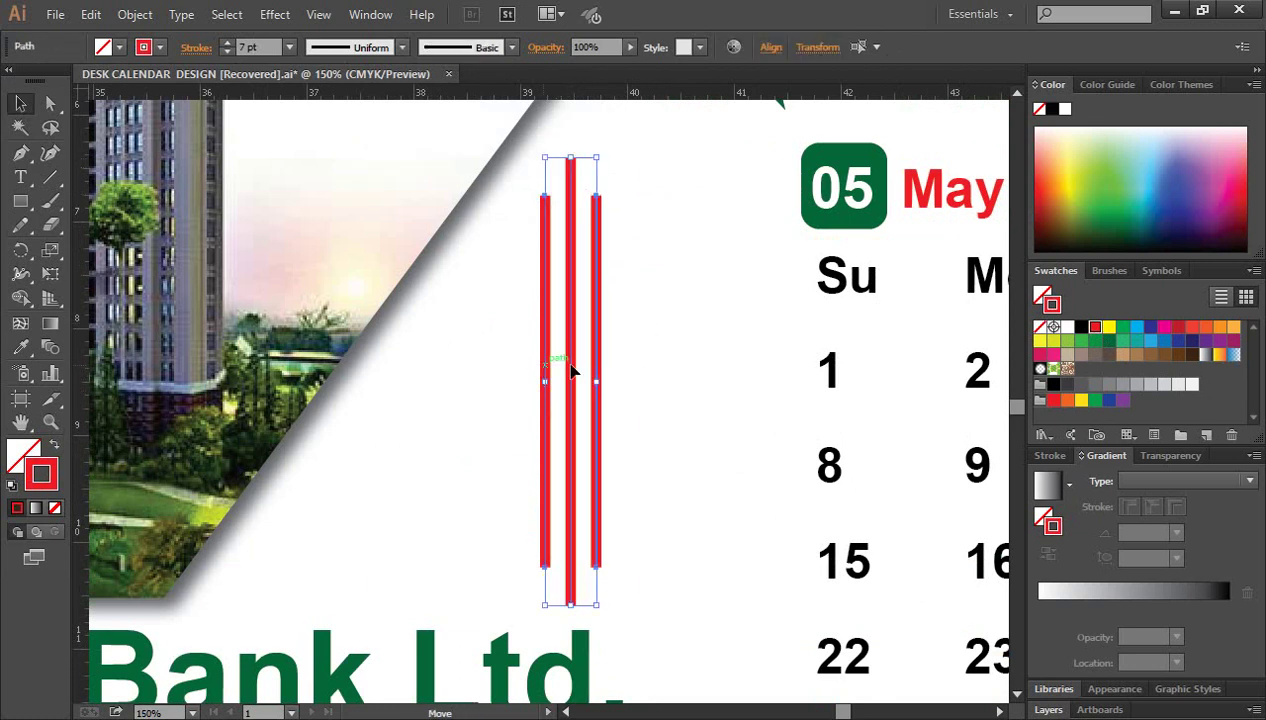
Step: Taper the three strokes at both ends and make the middle one green
left_click(401, 47)
left_click(345, 122)
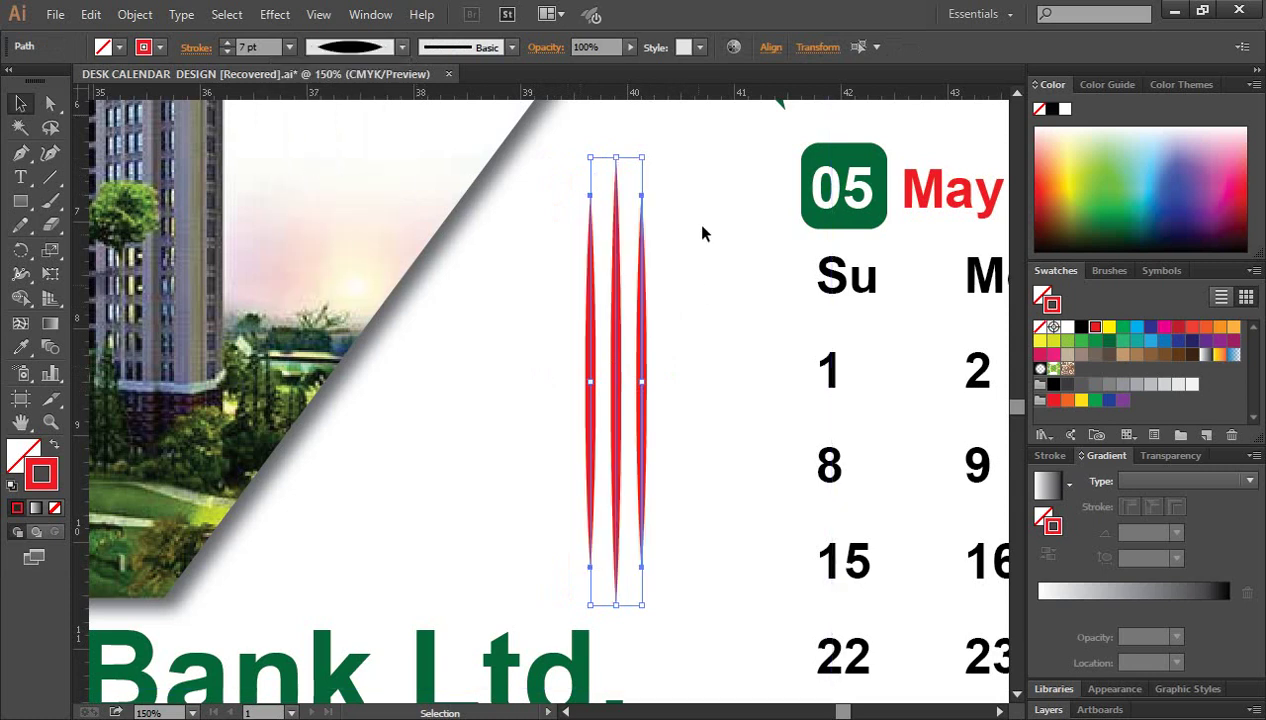
left_click(709, 160)
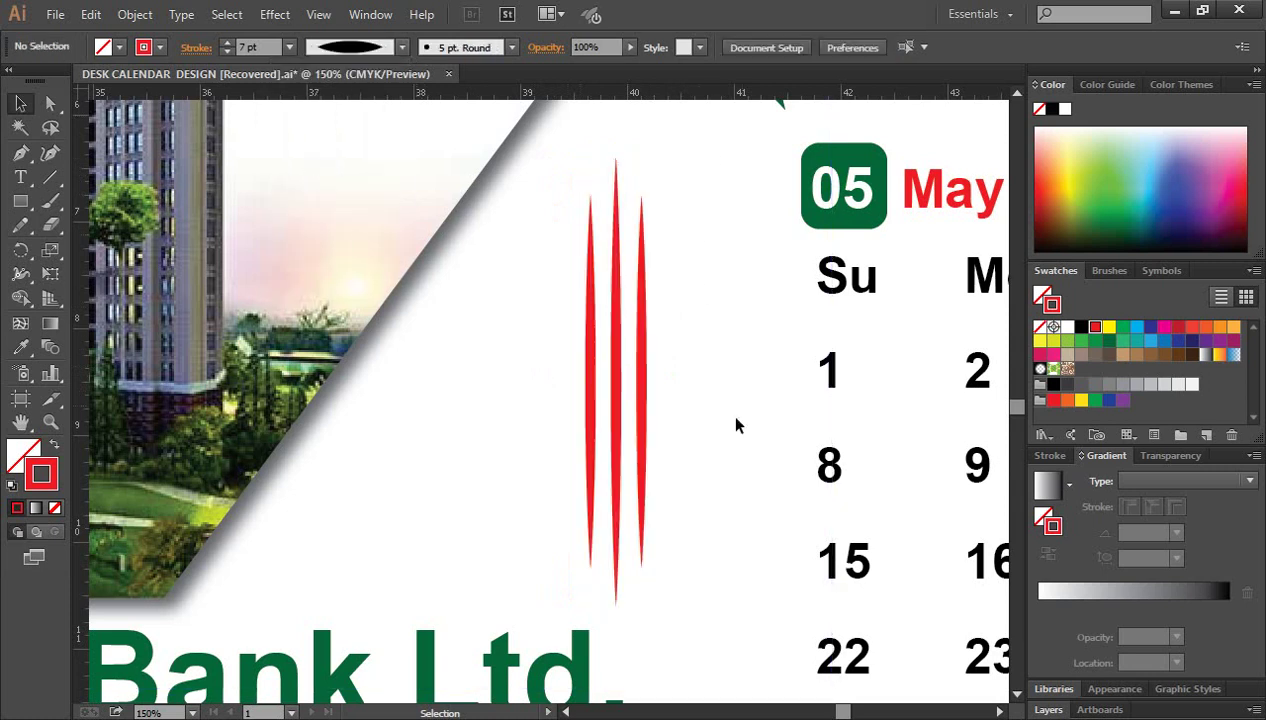
left_click(617, 390)
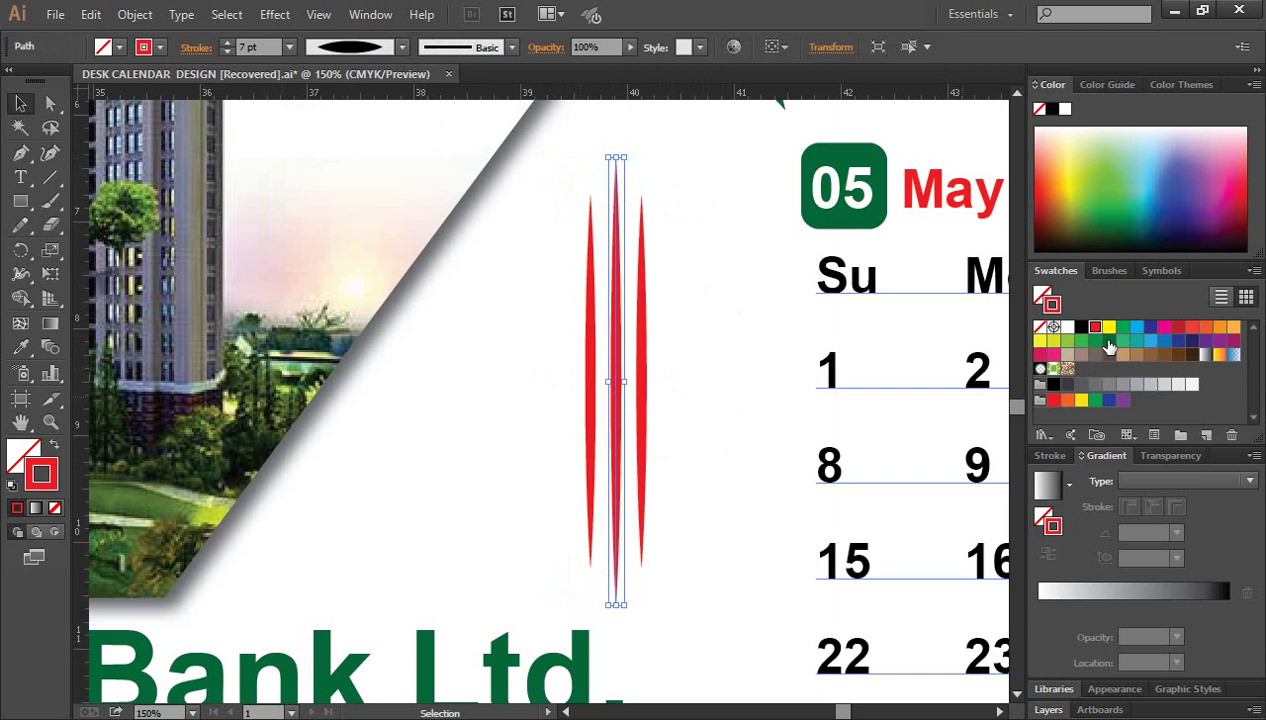
left_click(1108, 340)
left_click(712, 249)
Step: Embed the linked bank logo image into the Illustrator calendar document
key("ctrl+minus")
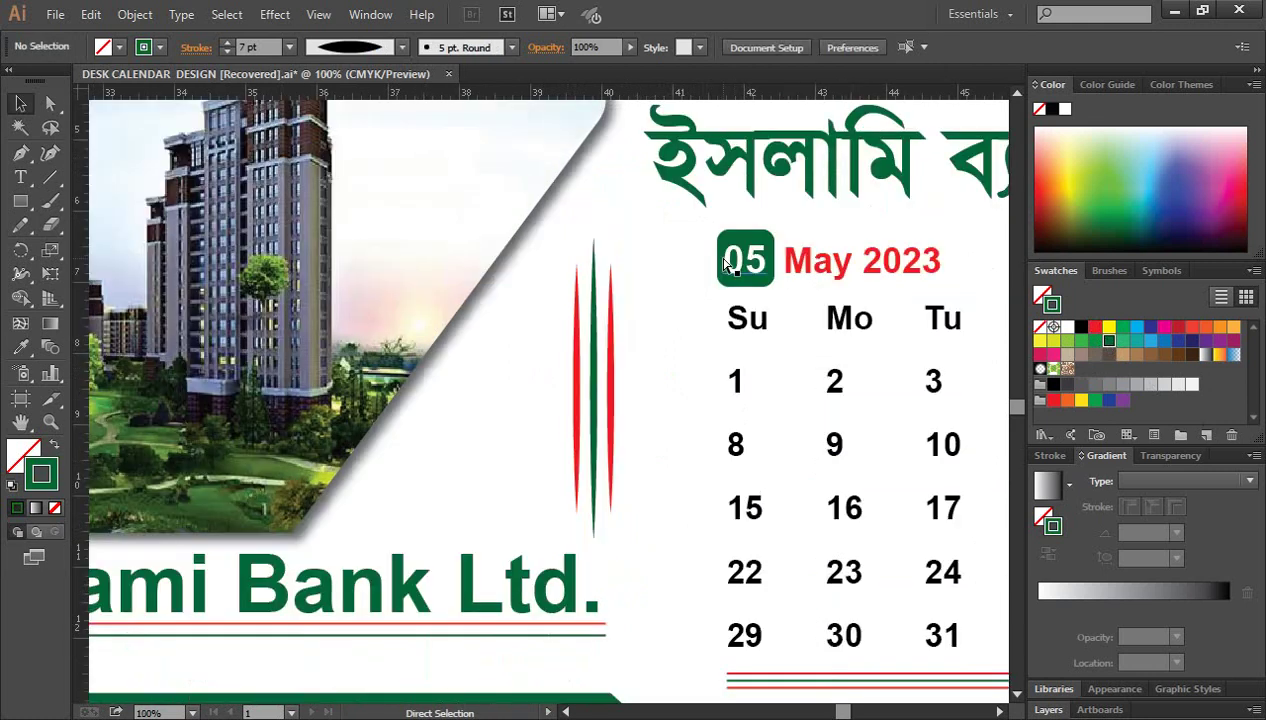
key("ctrl+minus")
key("ctrl+minus")
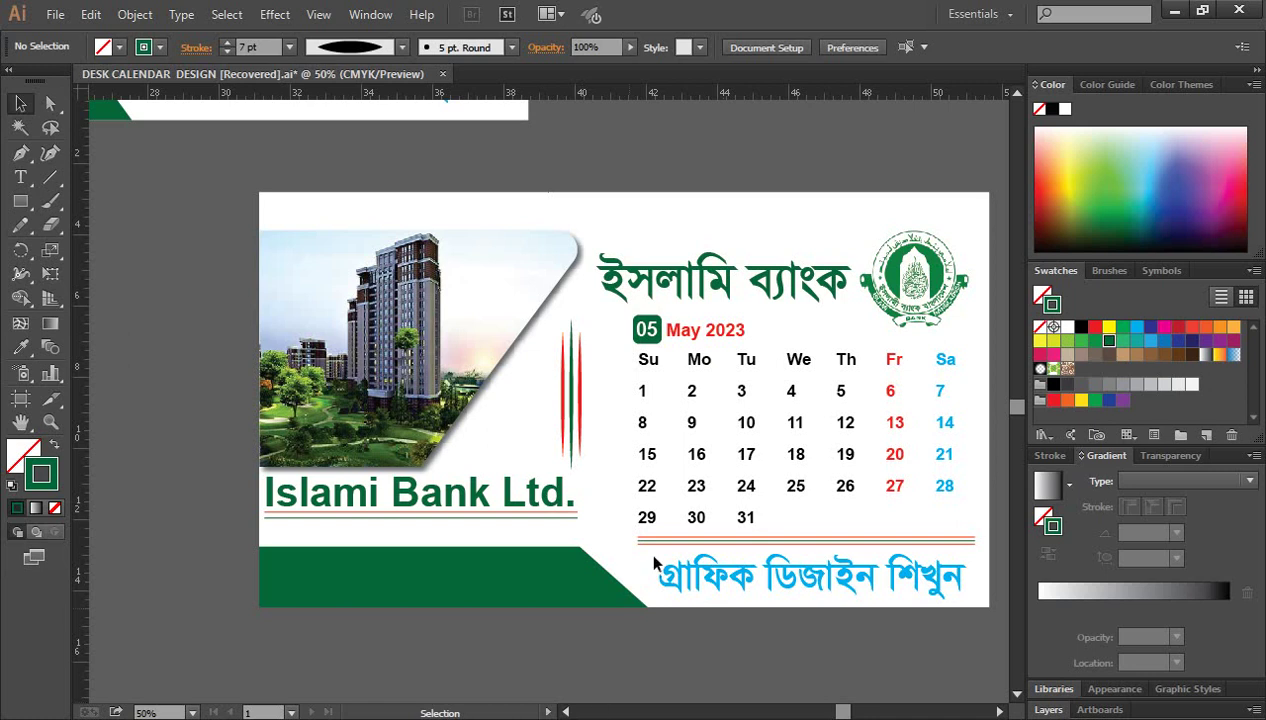
left_click(913, 306)
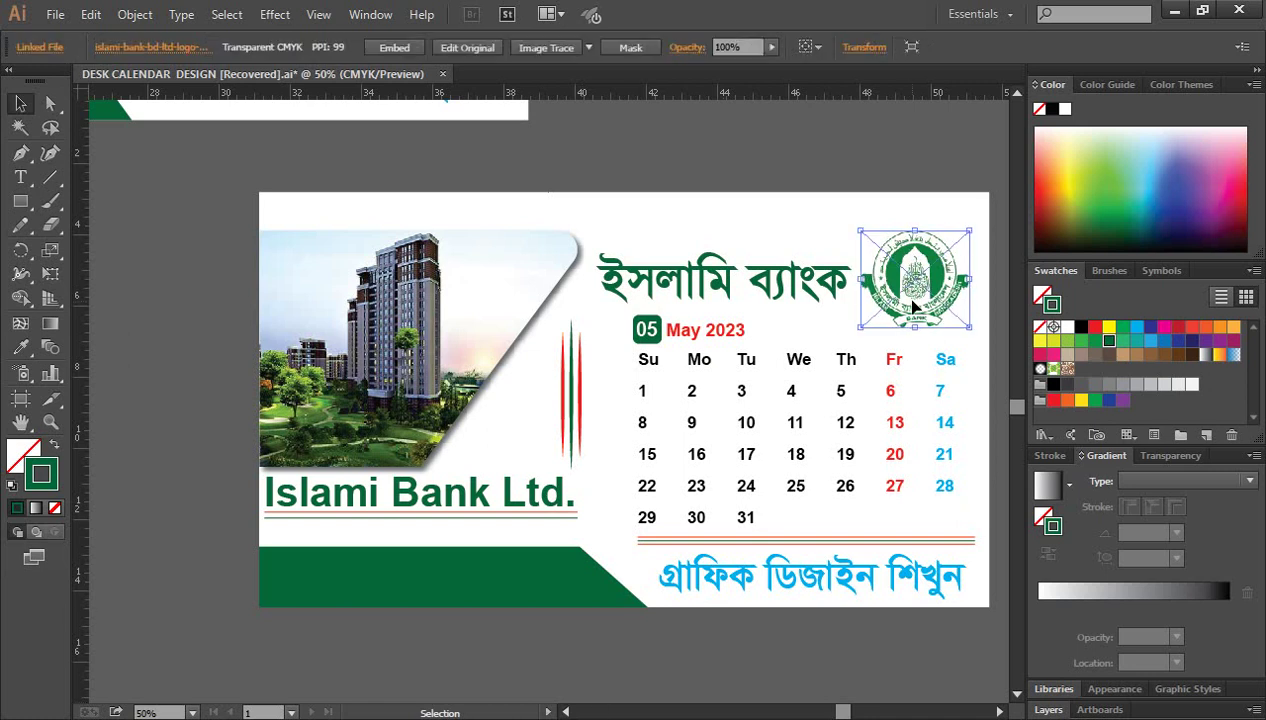
left_click(392, 48)
left_click(489, 130)
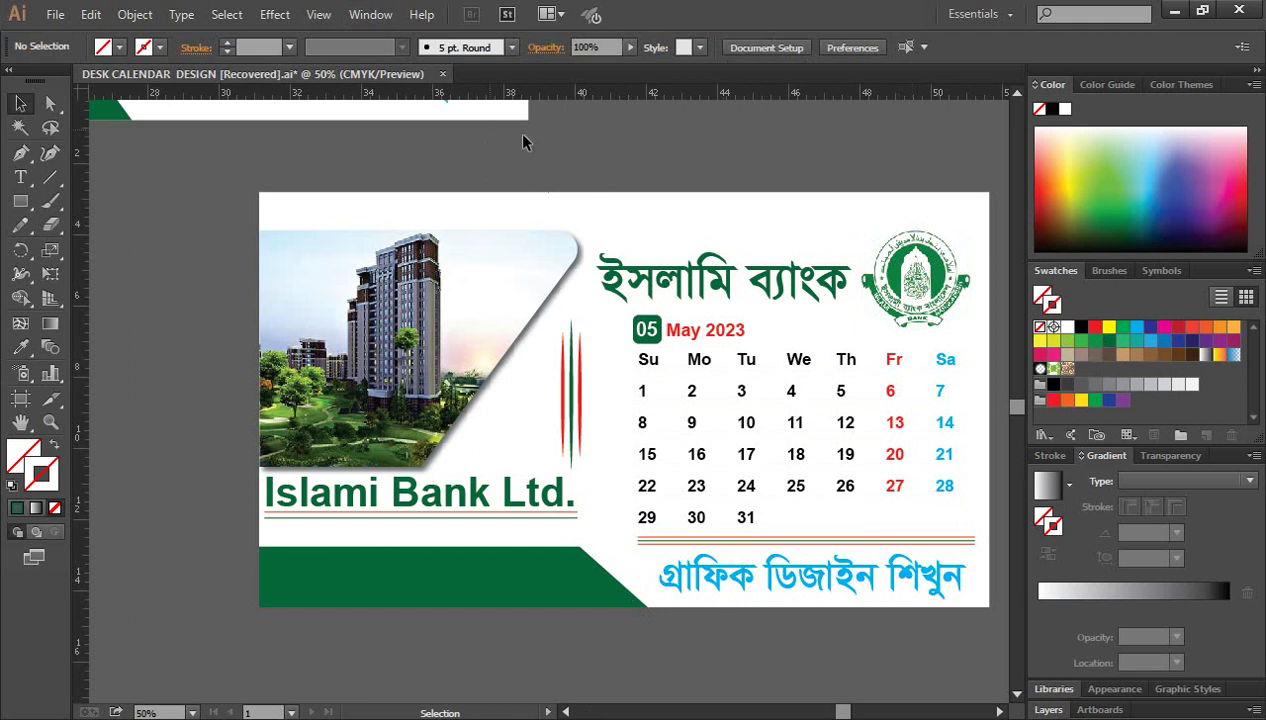
scroll(720, 350, "down", 1)
left_click_drag(850, 636, 835, 648)
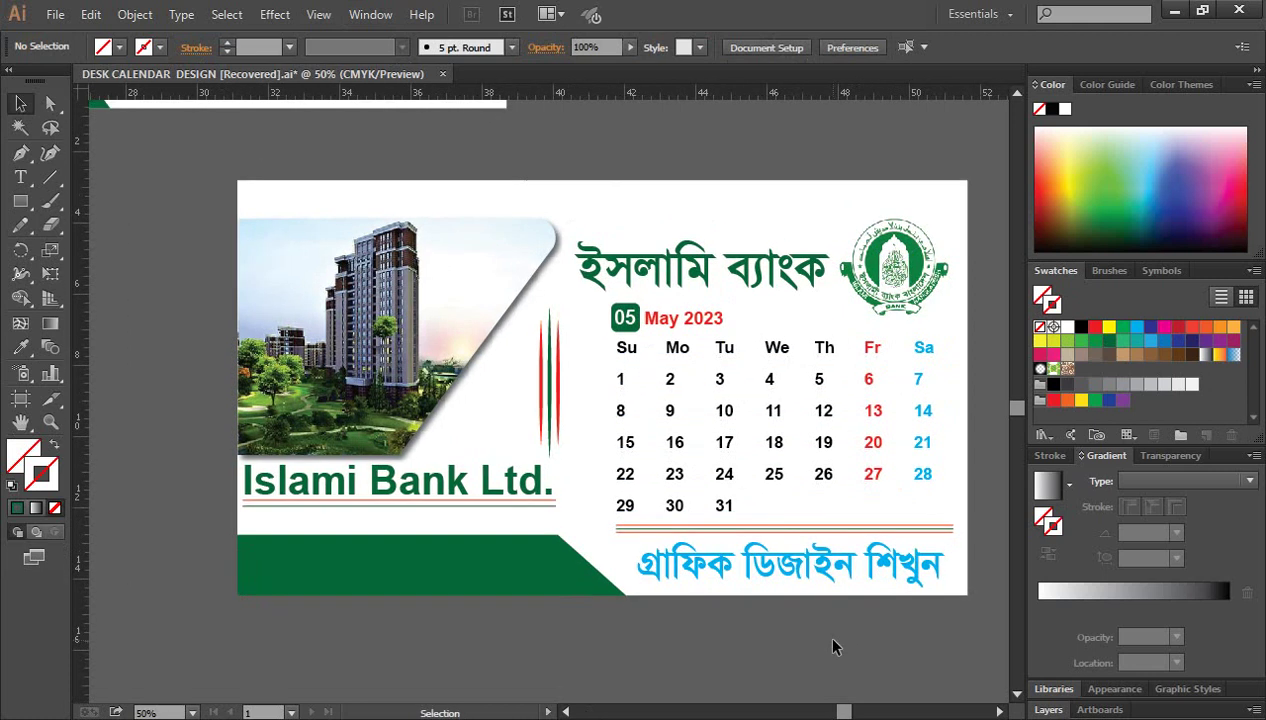
scroll(832, 640, "down", 1)
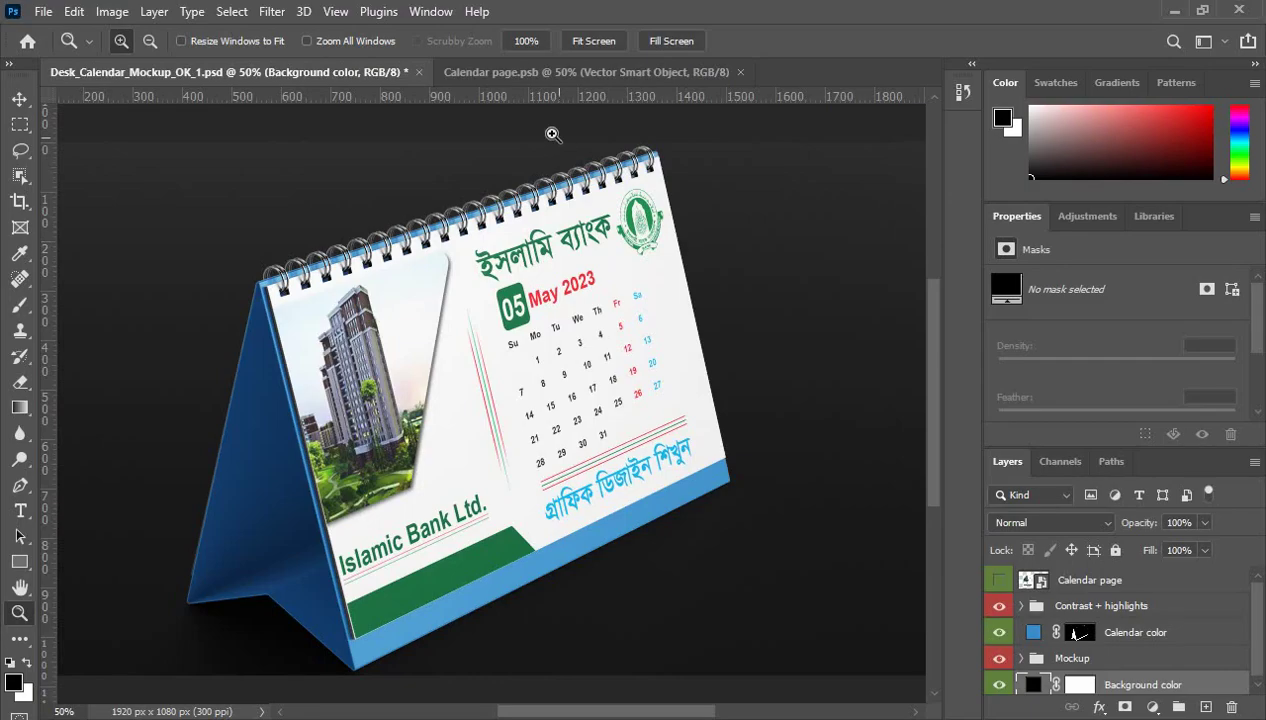
Step: Discard mockup changes, reopen Desk_Calendar_Mockup_OK_1.psd, and open its Calendar page smart object
left_click(740, 72)
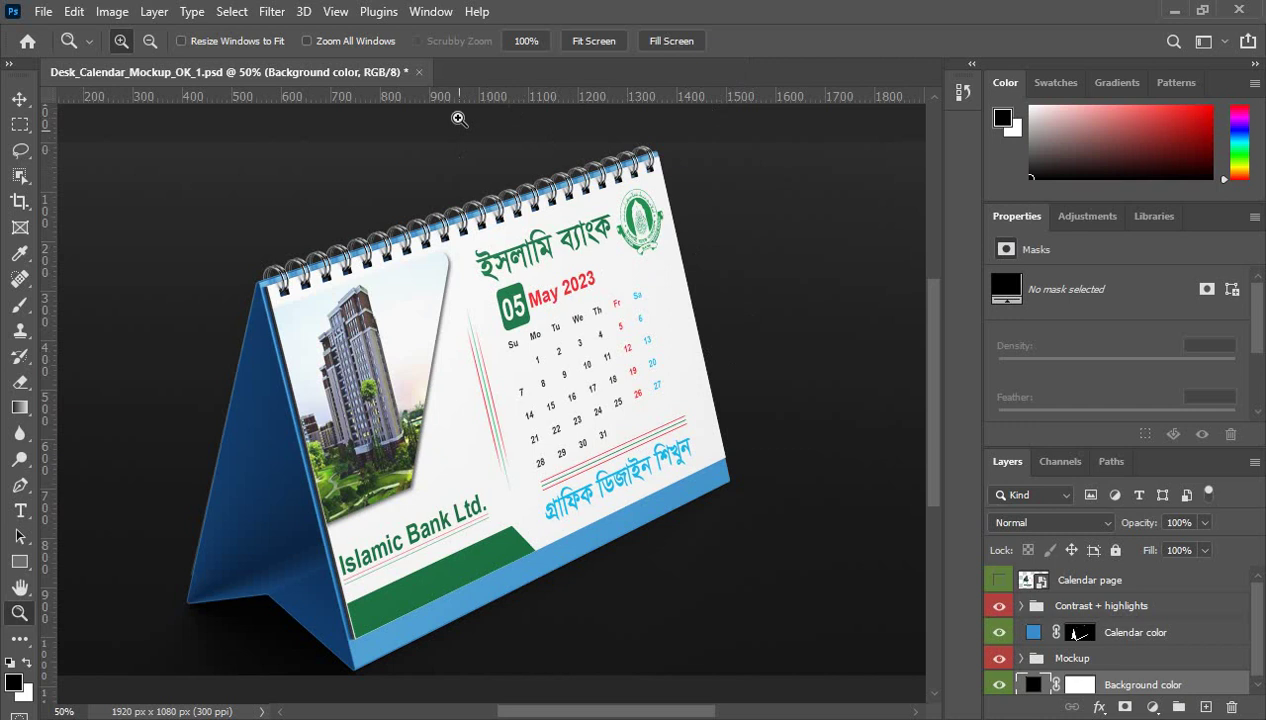
left_click(419, 72)
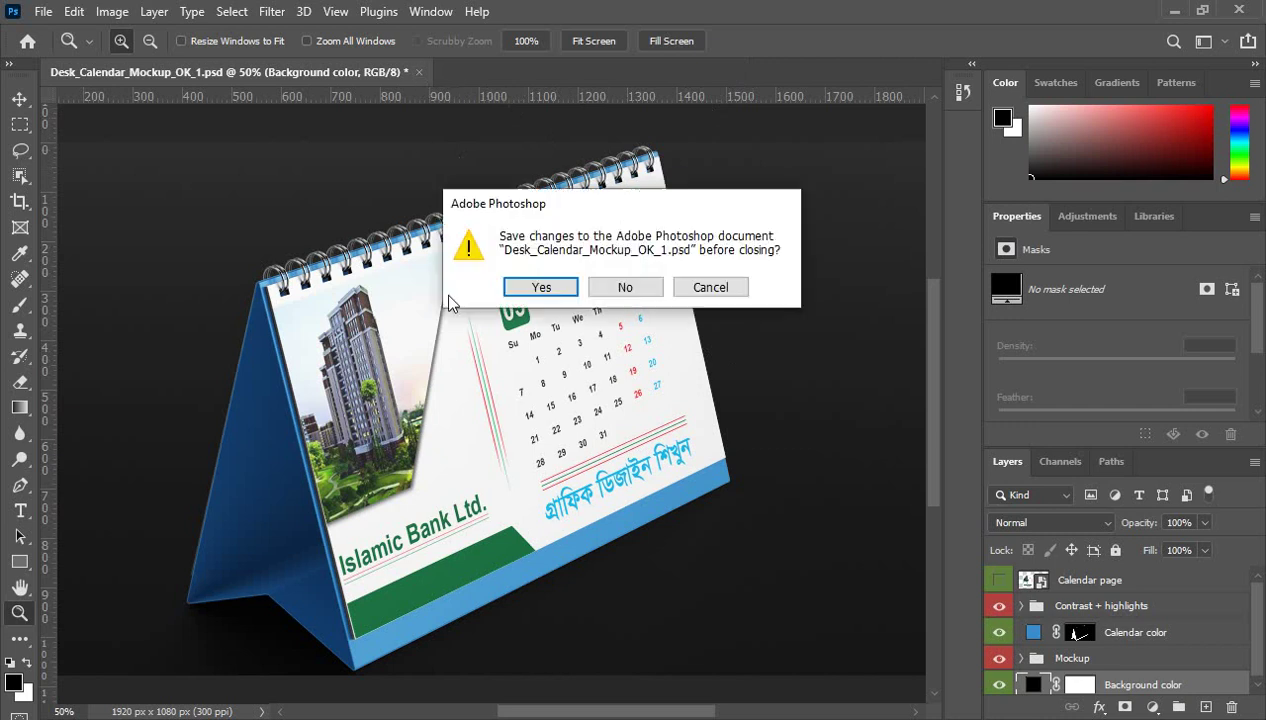
left_click(625, 287)
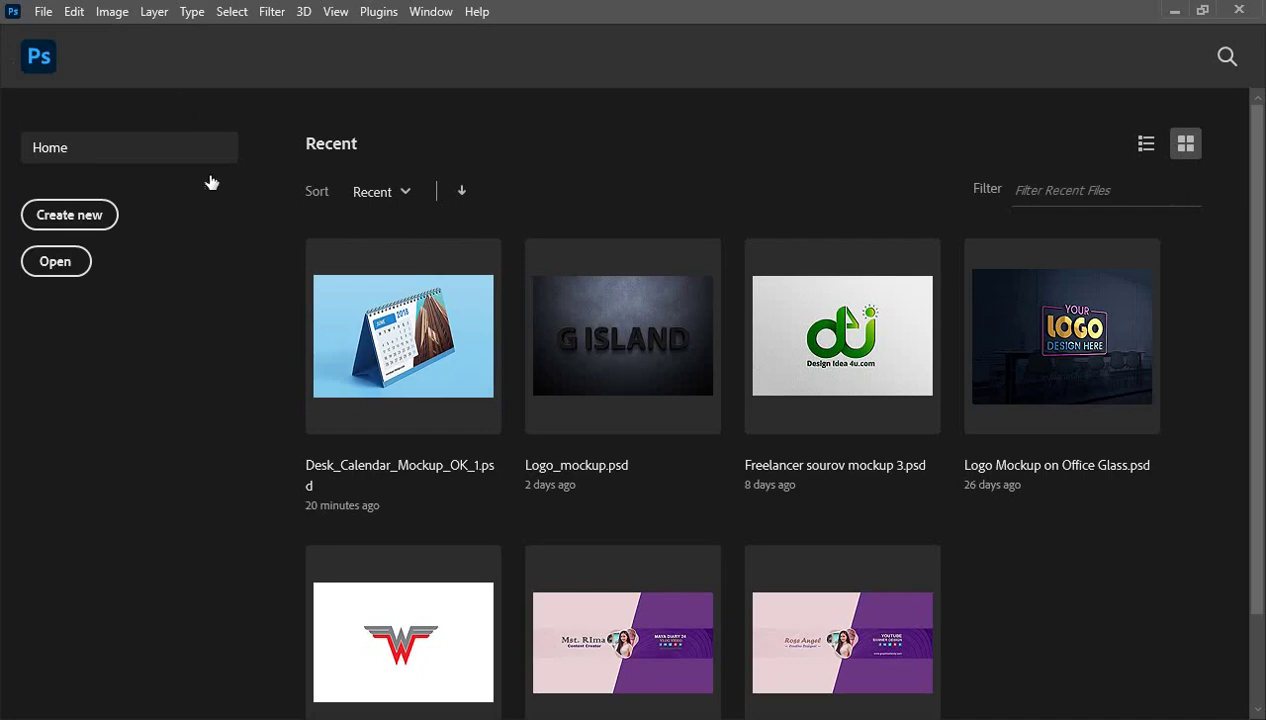
left_click(408, 345)
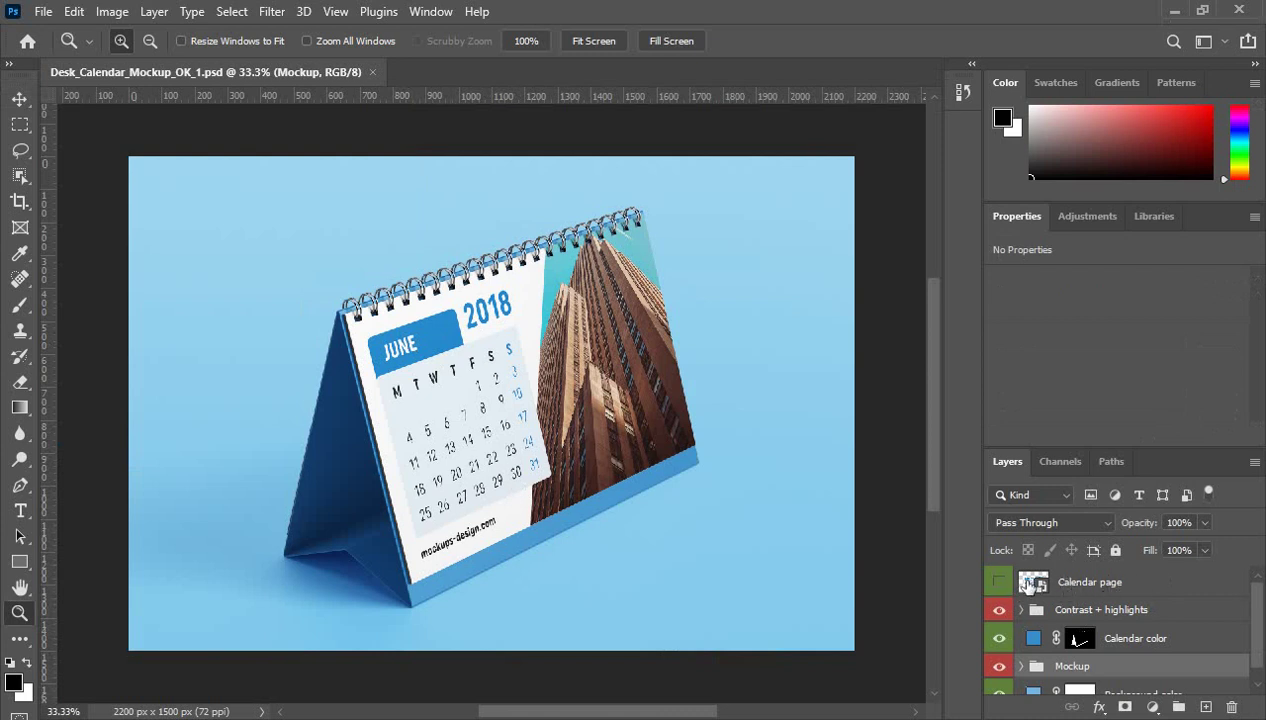
double_click(1030, 586)
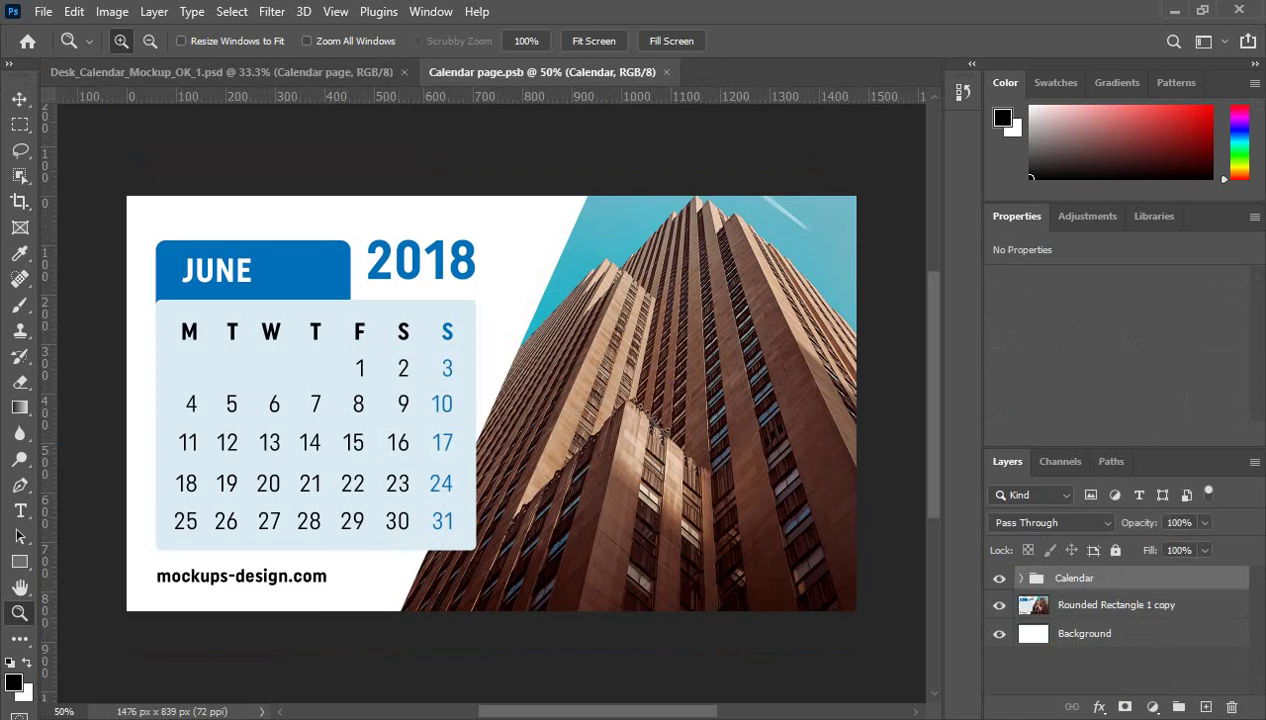
left_click(355, 650)
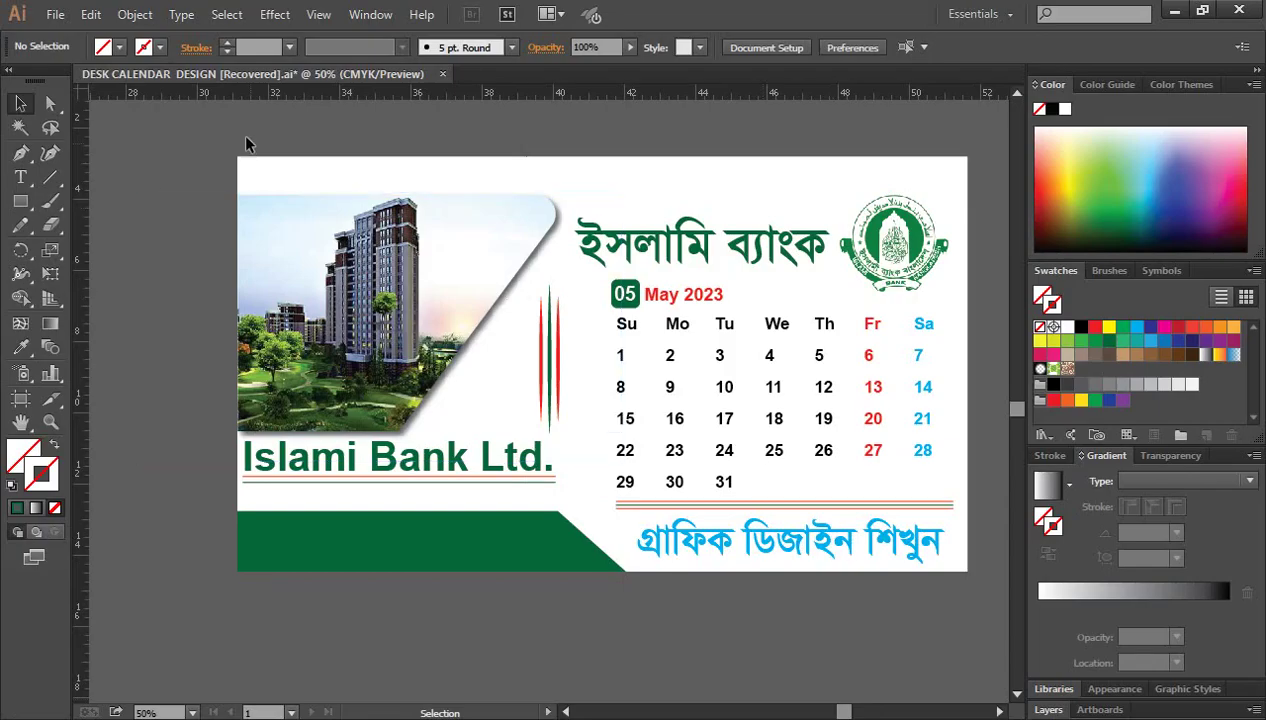
Step: Marquee-select all the Islami Bank calendar artwork and switch to Photoshop's Calendar page.psb
left_click_drag(205, 137, 991, 599)
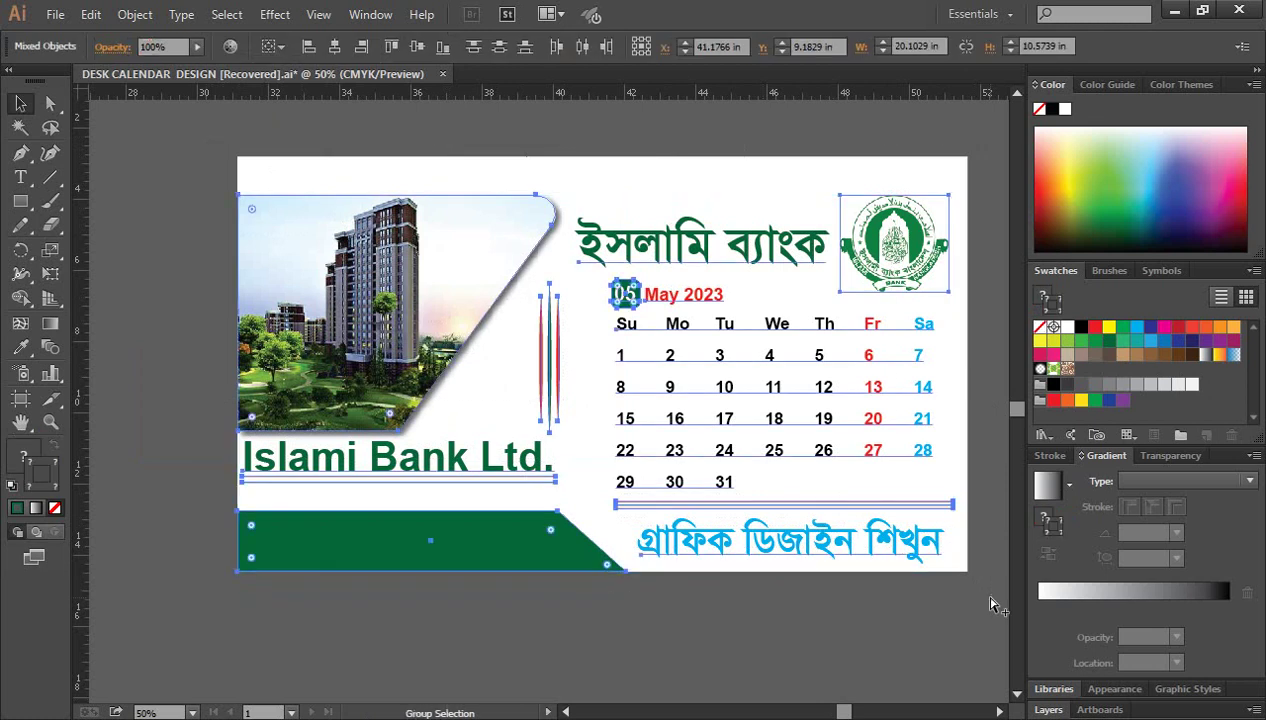
left_click(208, 137)
left_click_drag(208, 137, 992, 624)
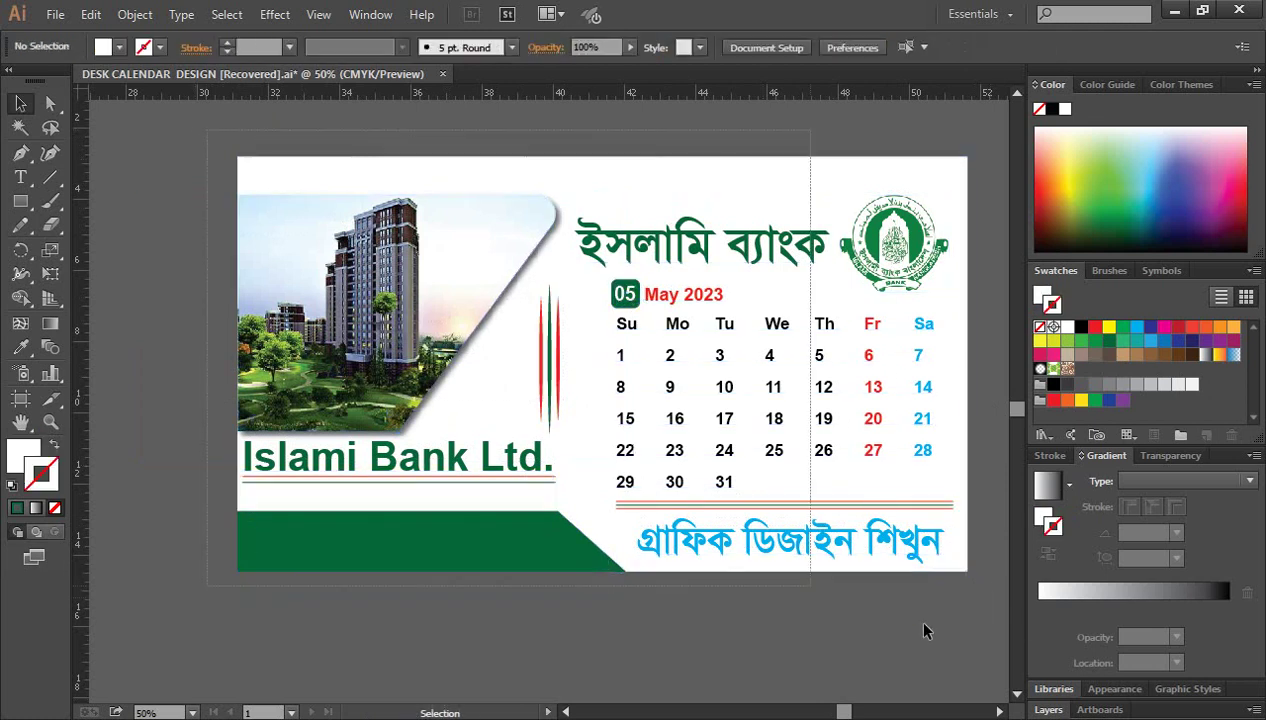
left_click_drag(578, 378, 515, 660)
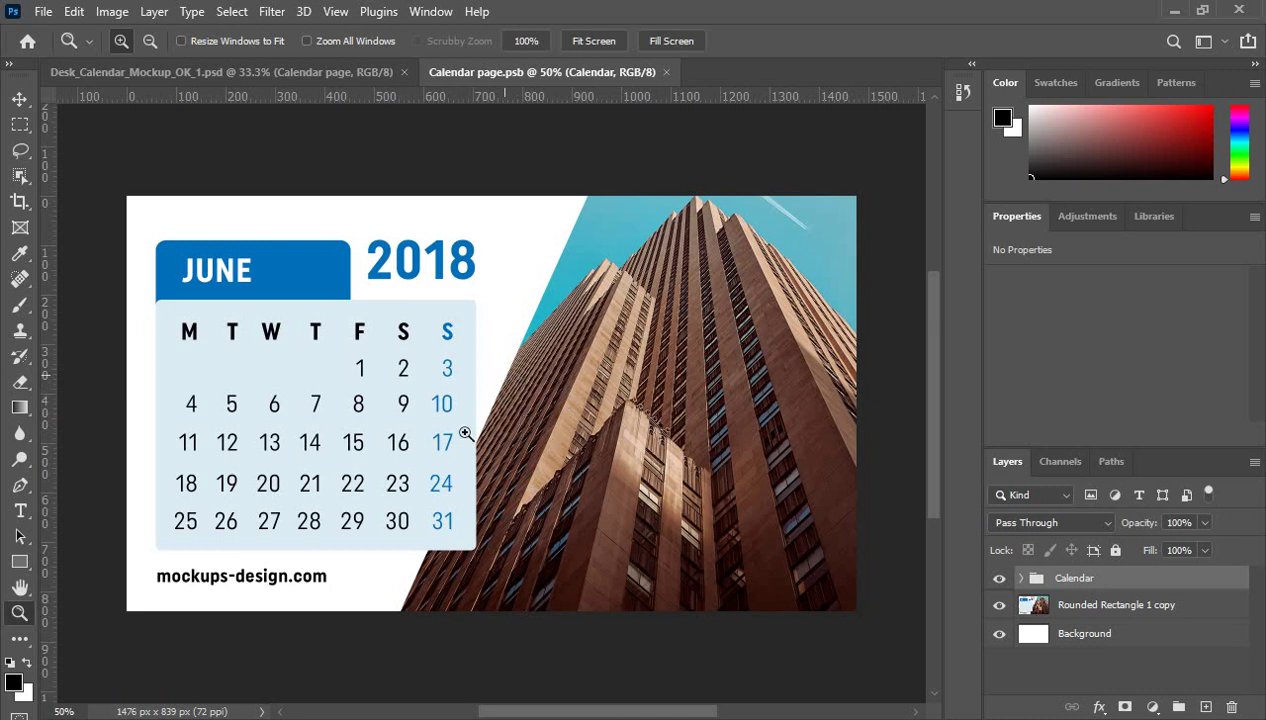
Step: Paste the calendar as a smart object and scale it to cover the June 2018 page
key("ctrl+v")
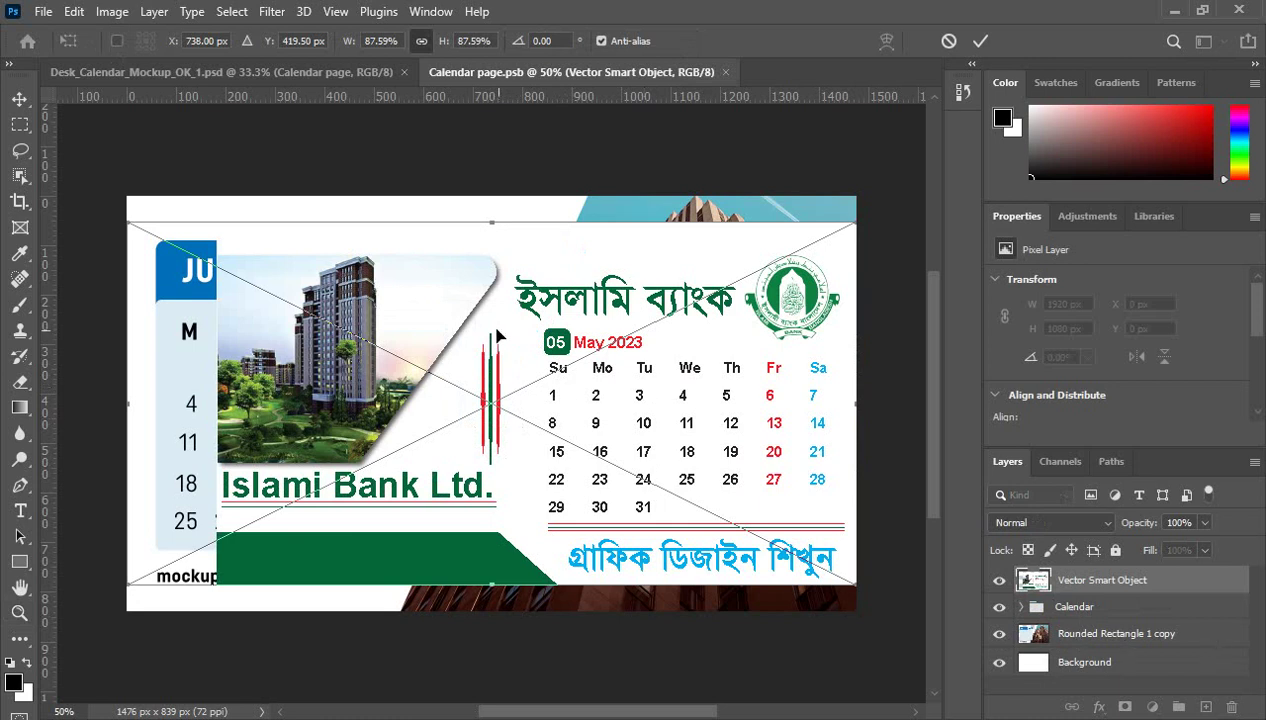
mouse_move(497, 337)
left_mouse_down()
mouse_move(410, 278)
mouse_move(384, 352)
left_mouse_up()
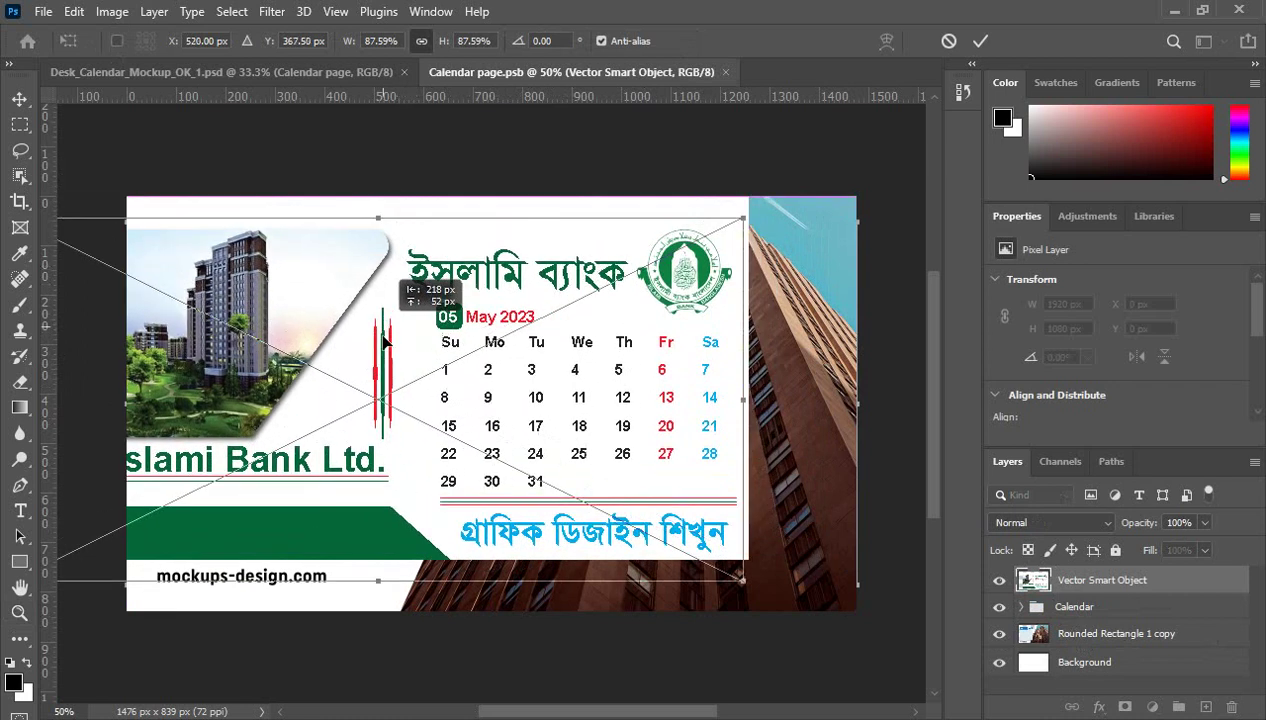
left_click_drag(384, 352, 386, 369)
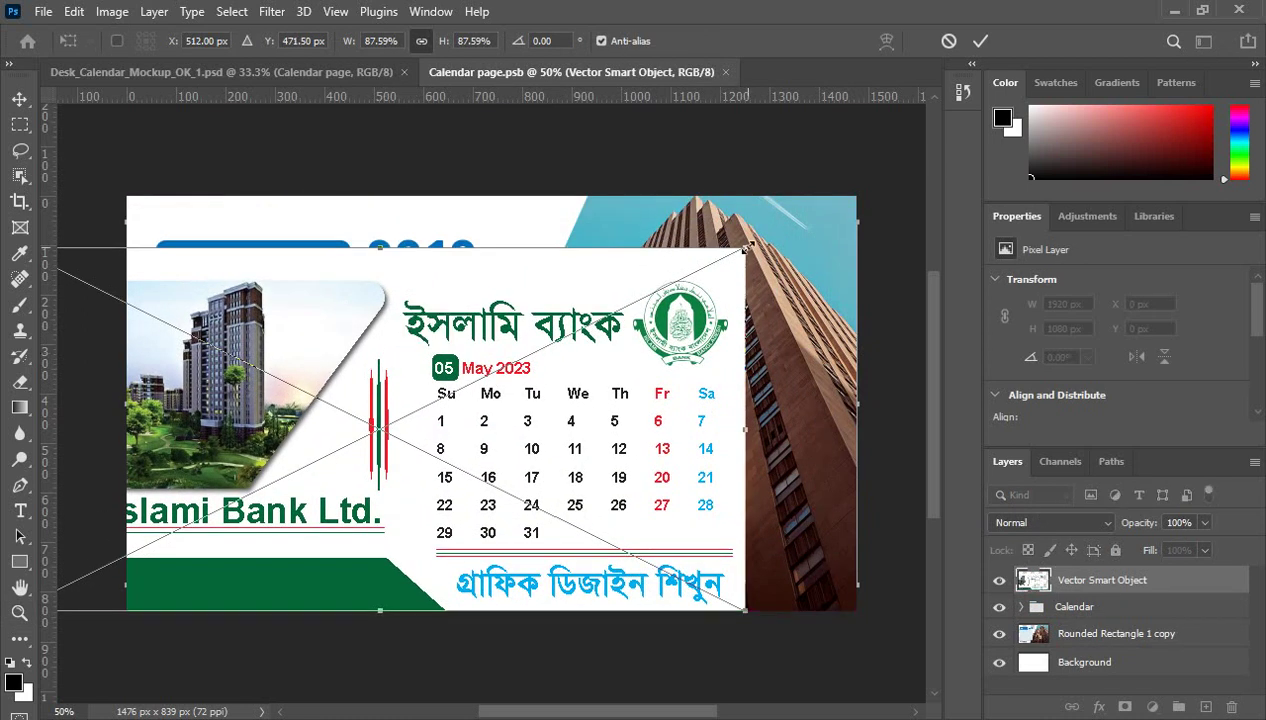
left_click_drag(746, 247, 848, 237)
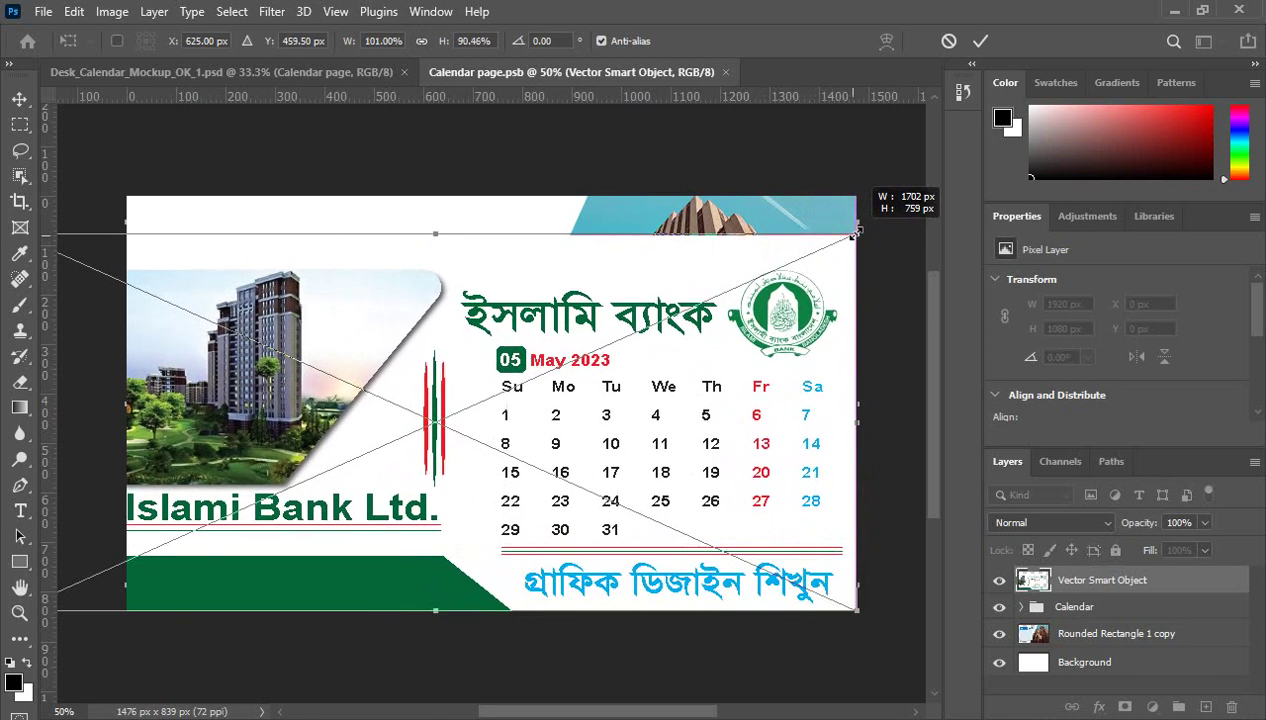
left_click_drag(849, 237, 874, 191)
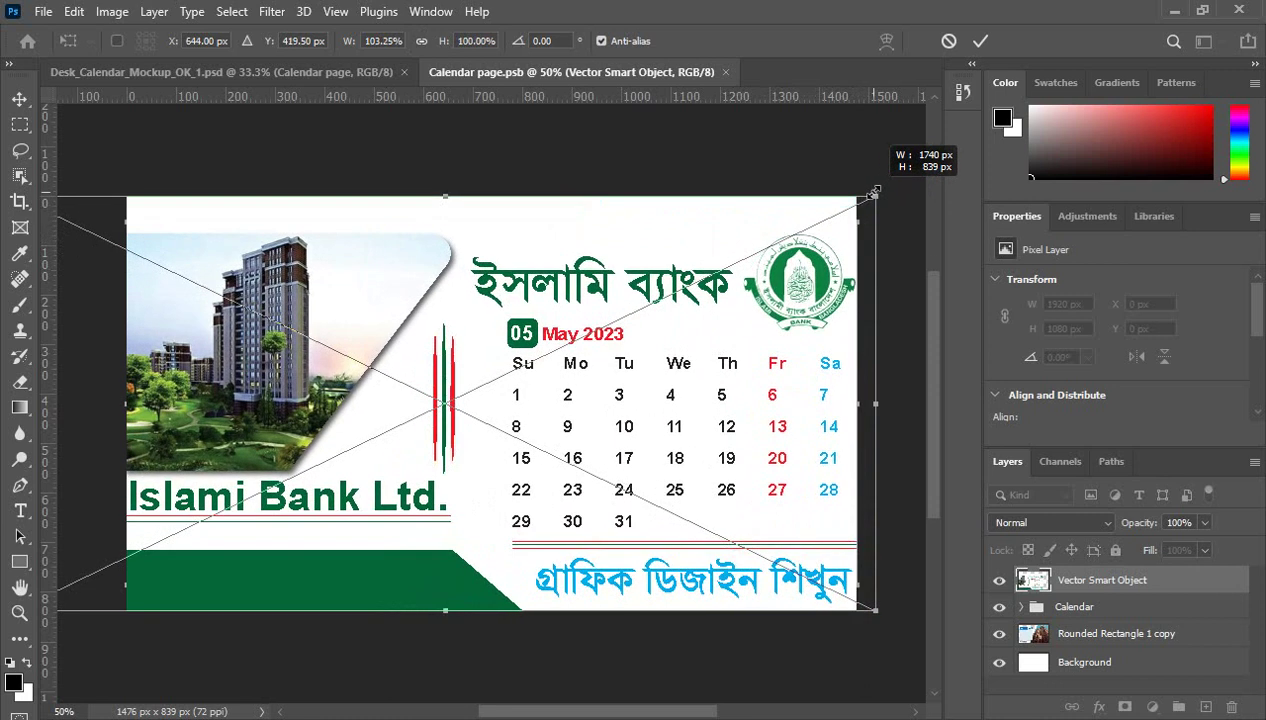
left_click_drag(874, 191, 876, 196)
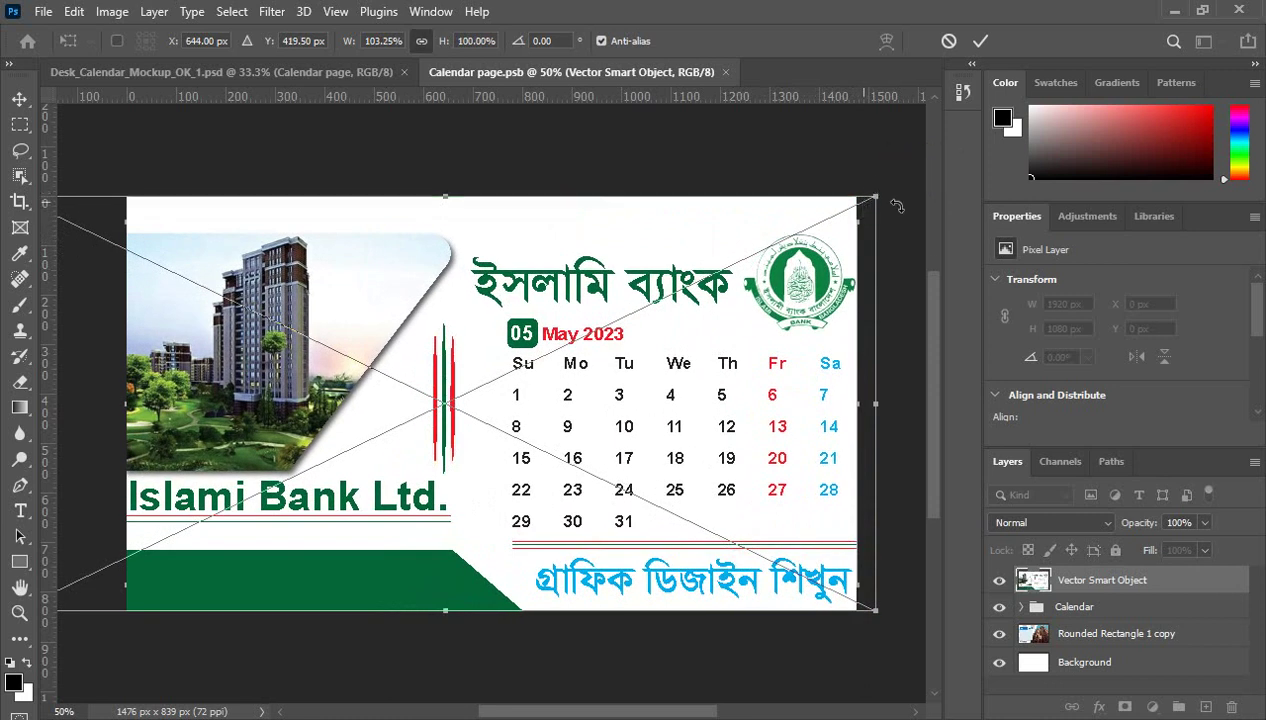
left_click(983, 45)
key("z")
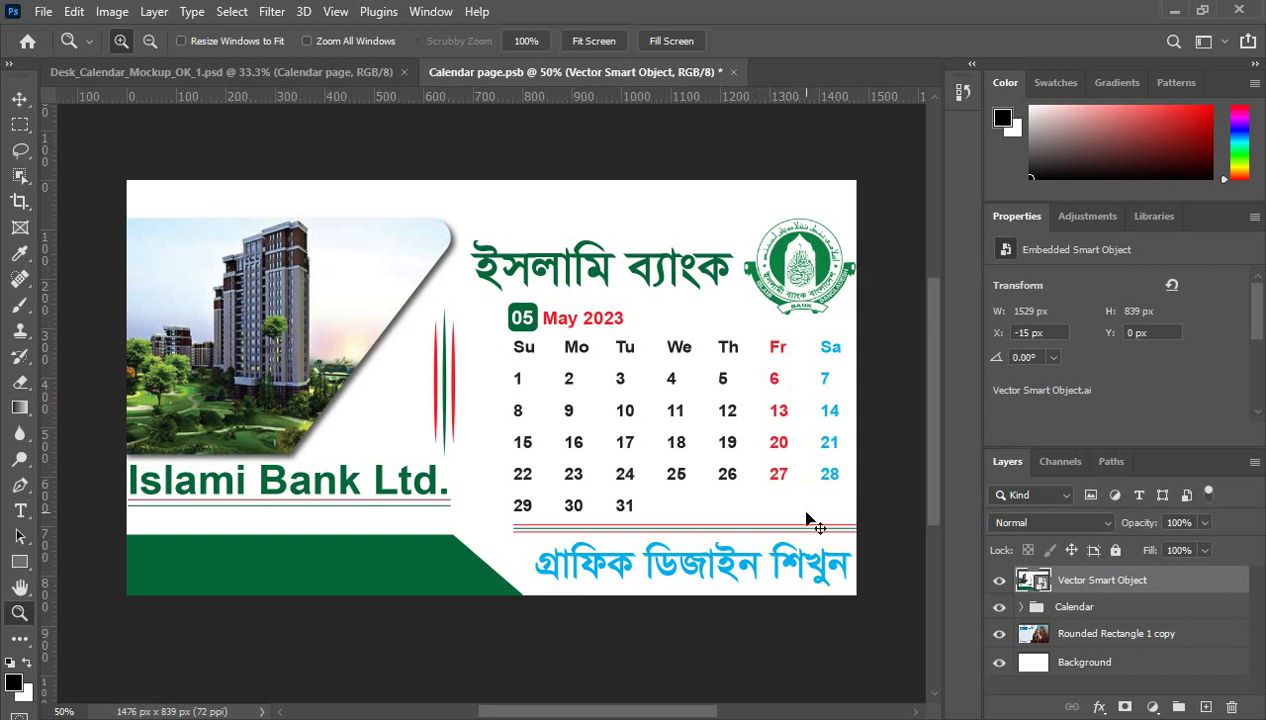
Step: Save Calendar page.psb and change the mockup's background colour from light blue to black
key("ctrl+s")
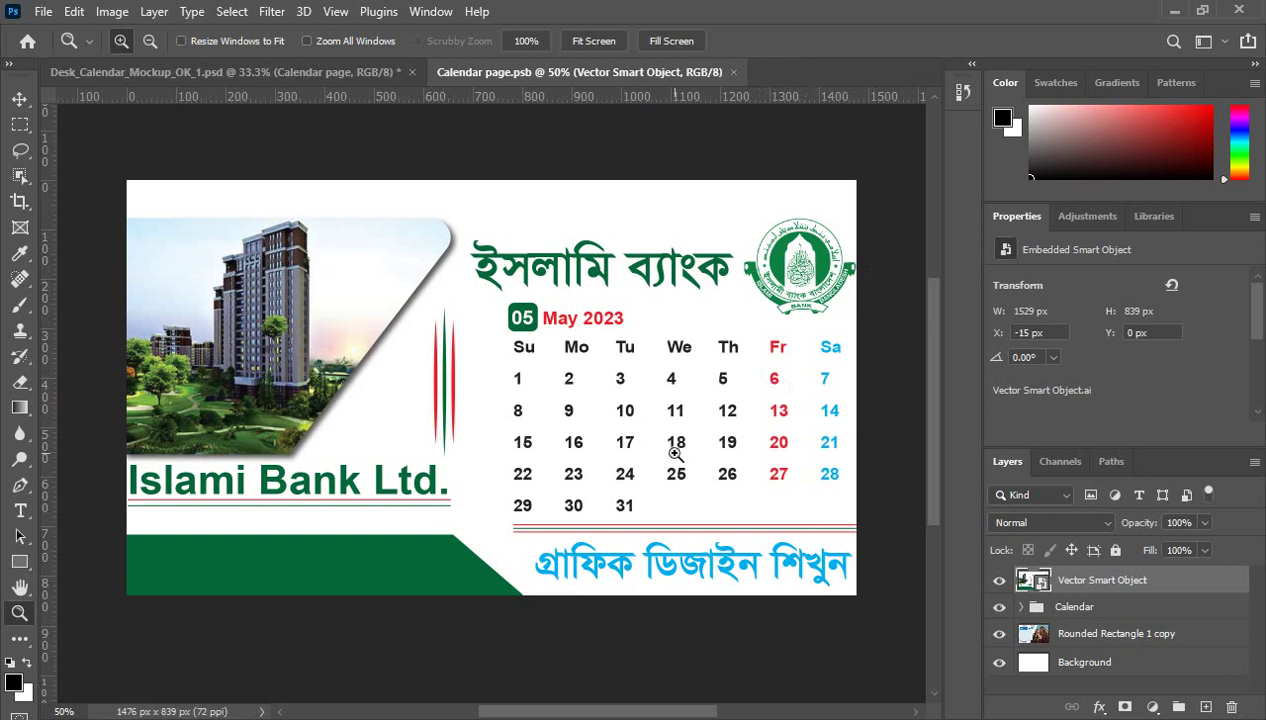
left_click(255, 73)
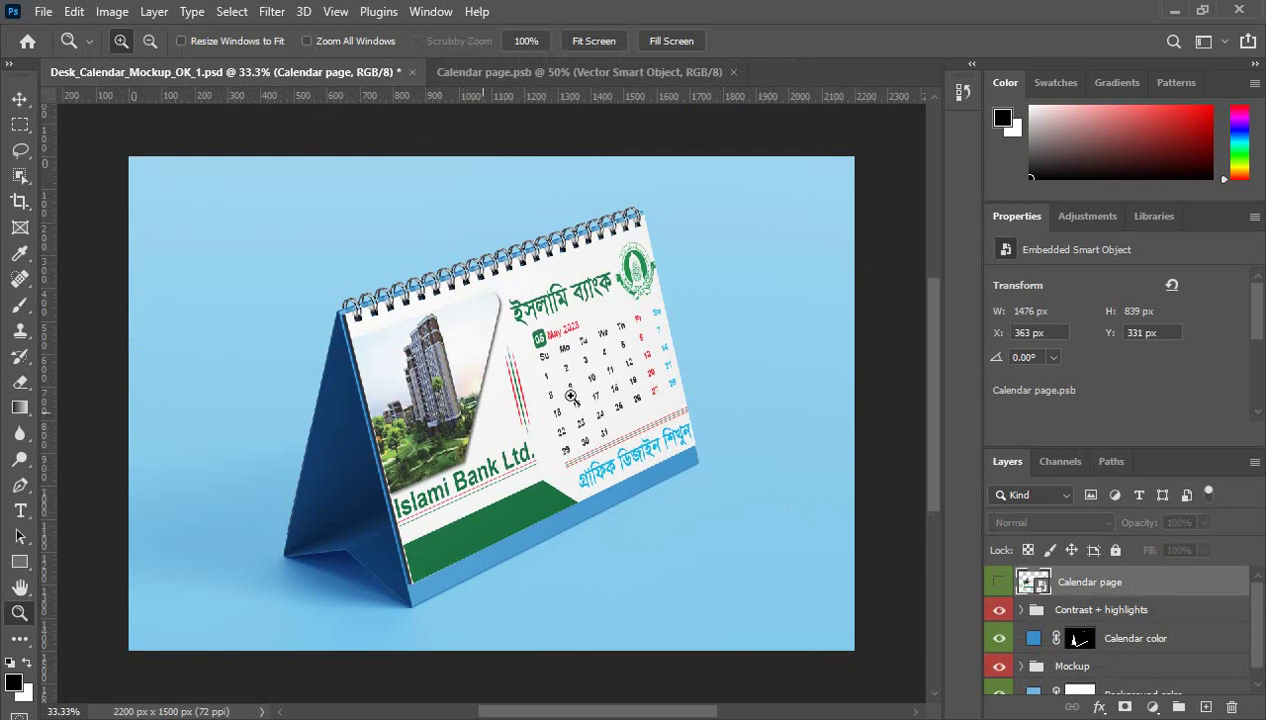
scroll(1098, 621, "down", 1)
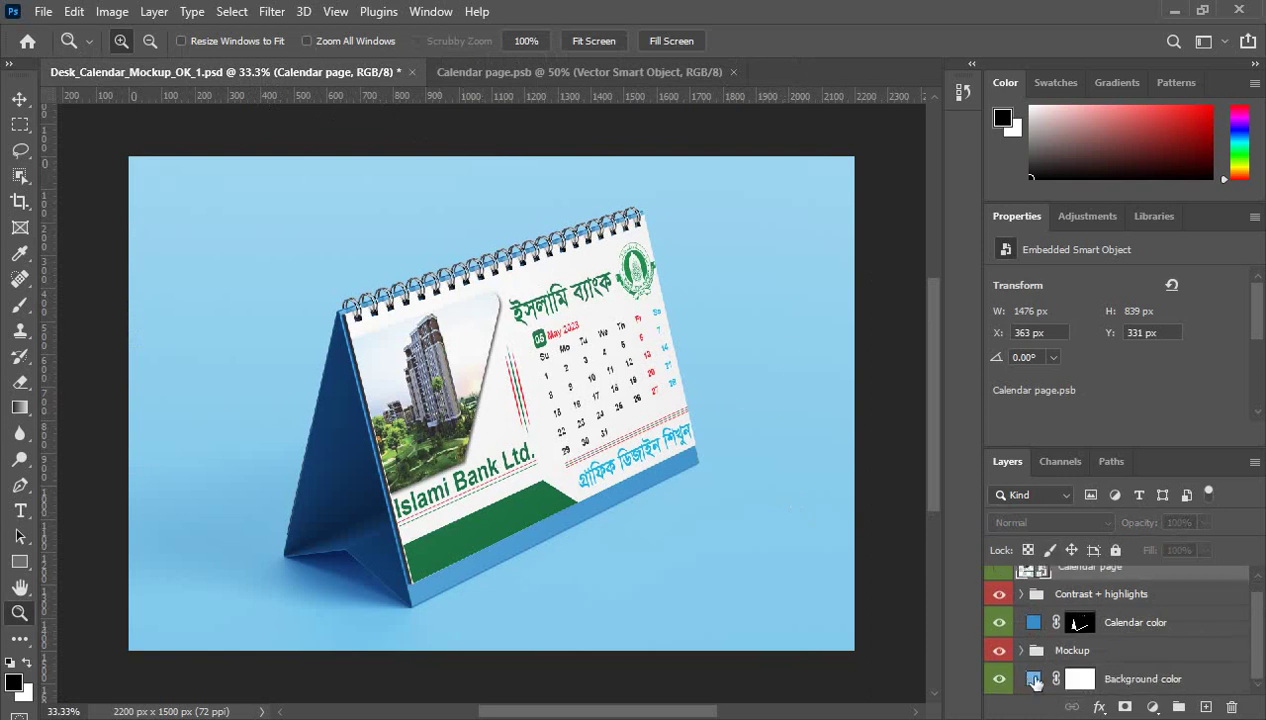
double_click(1035, 681)
left_click_drag(745, 505, 707, 526)
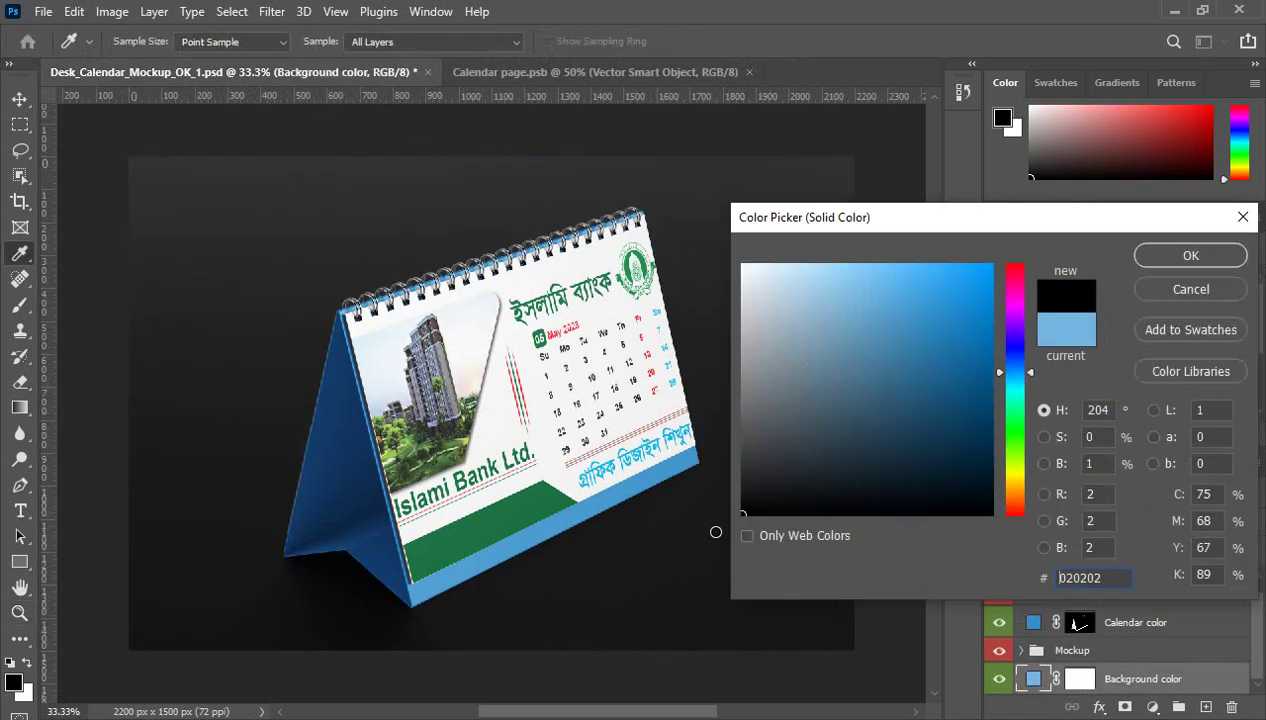
left_click(1180, 258)
key("z")
left_click(533, 403)
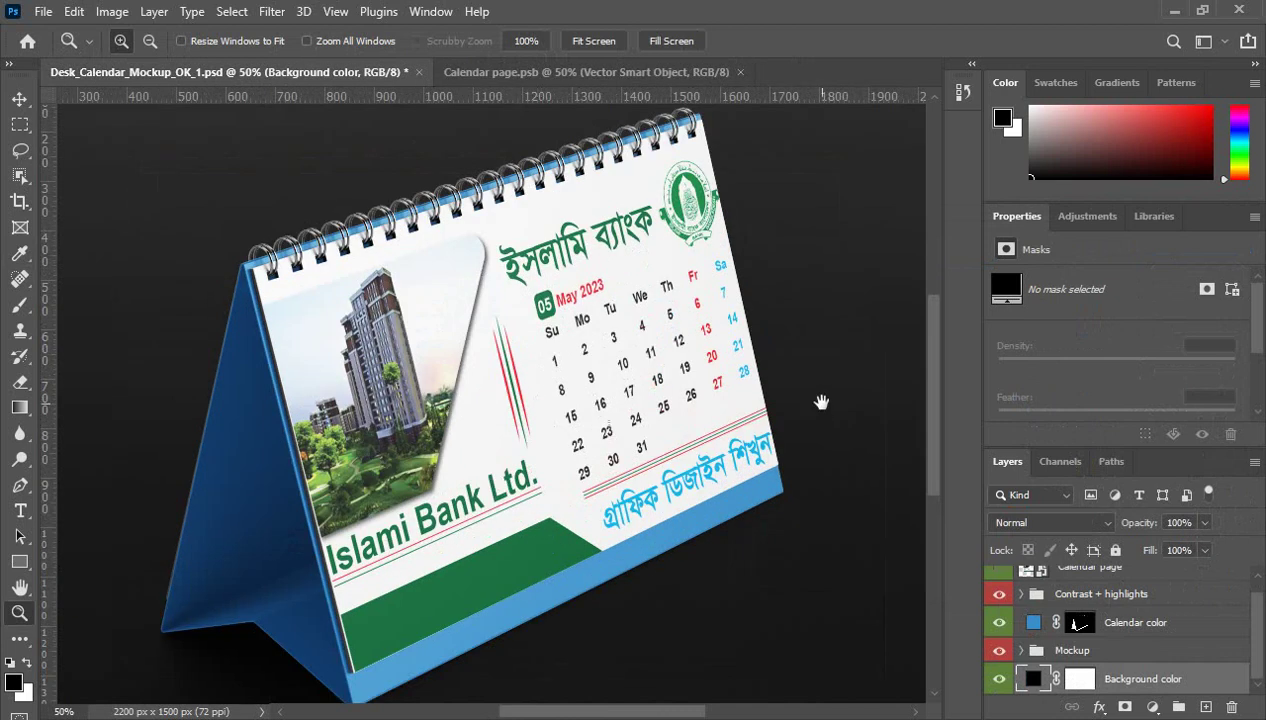
left_click_drag(821, 402, 778, 415)
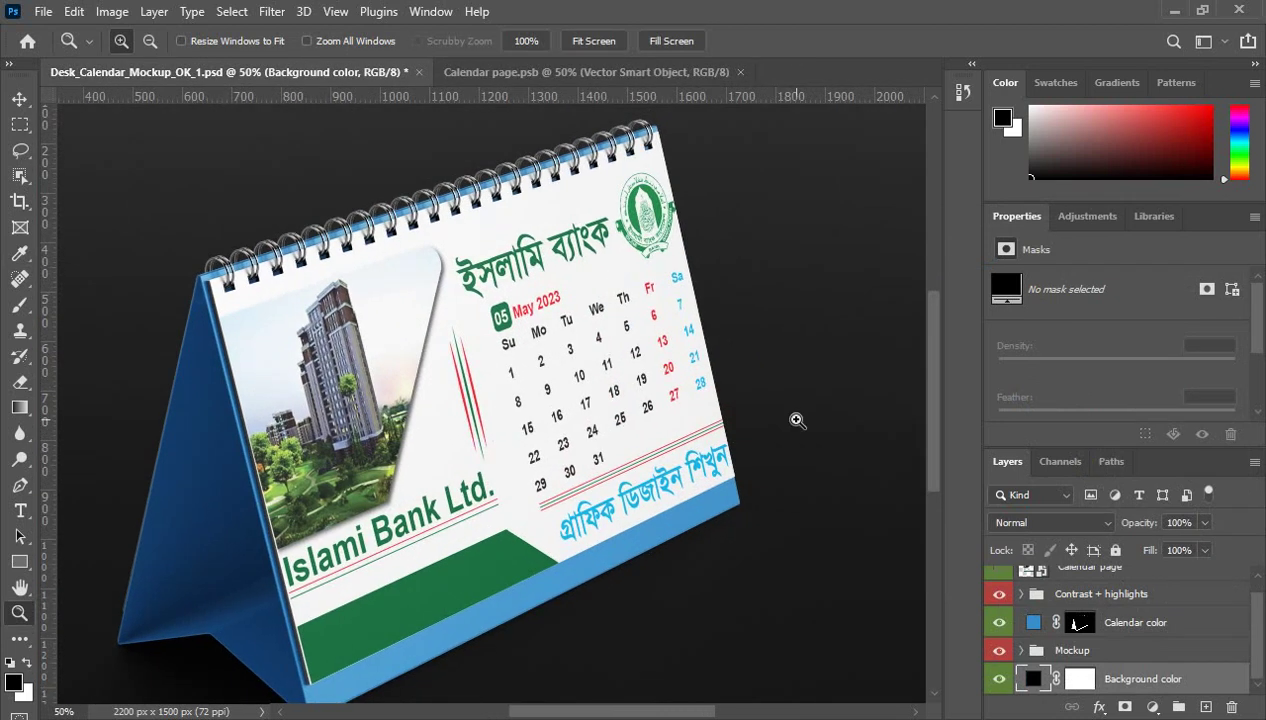